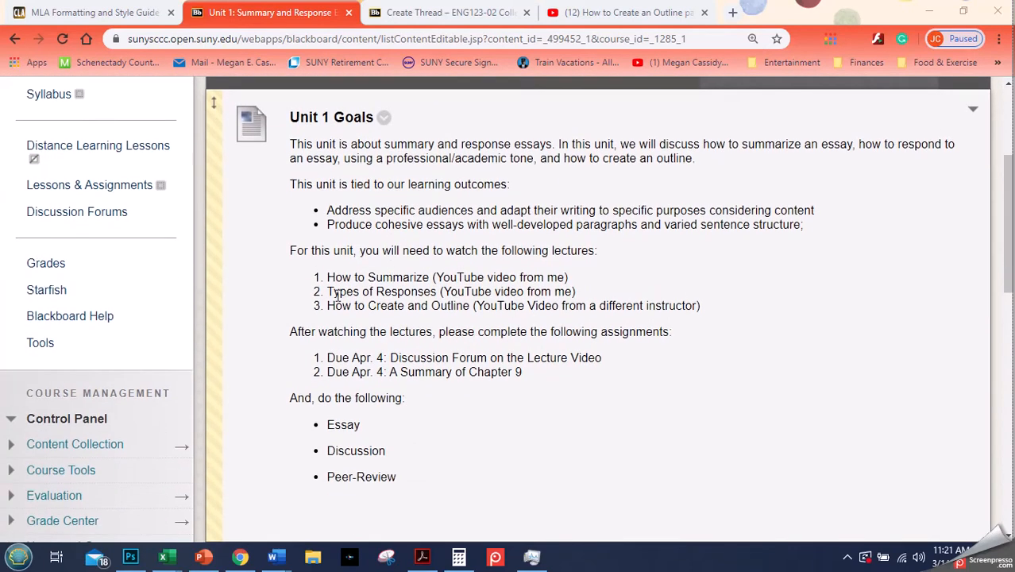
Start a new test in the Unit 1: Summary and Response Essays content area and name it "Test 1"
{"action": "scroll", "coordinate": [516, 334], "scroll_direction": "down", "scroll_amount": 3}
{"action": "scroll", "coordinate": [514, 351], "scroll_direction": "down", "scroll_amount": 1}
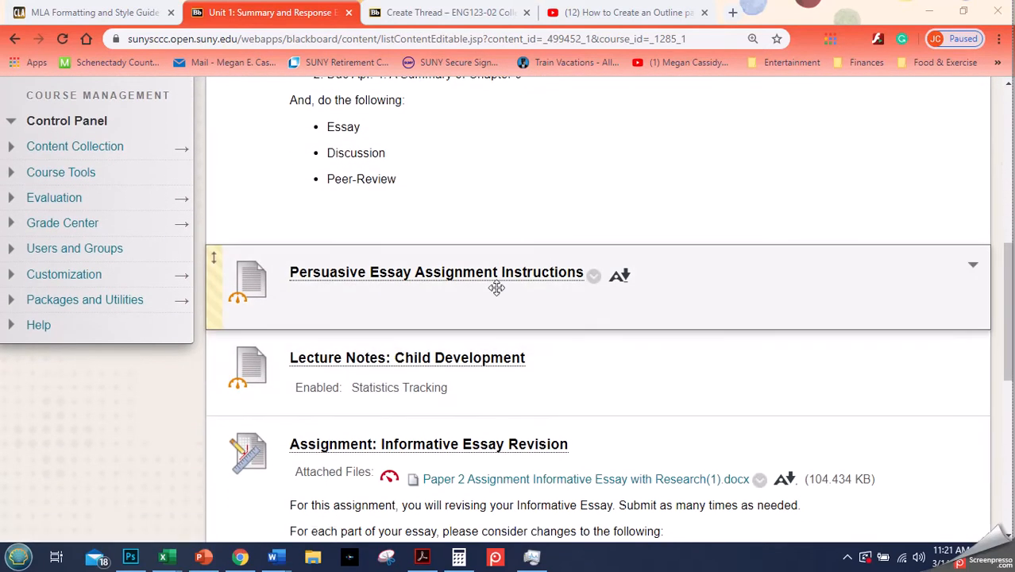
{"action": "scroll", "coordinate": [480, 294], "scroll_direction": "down", "scroll_amount": 2}
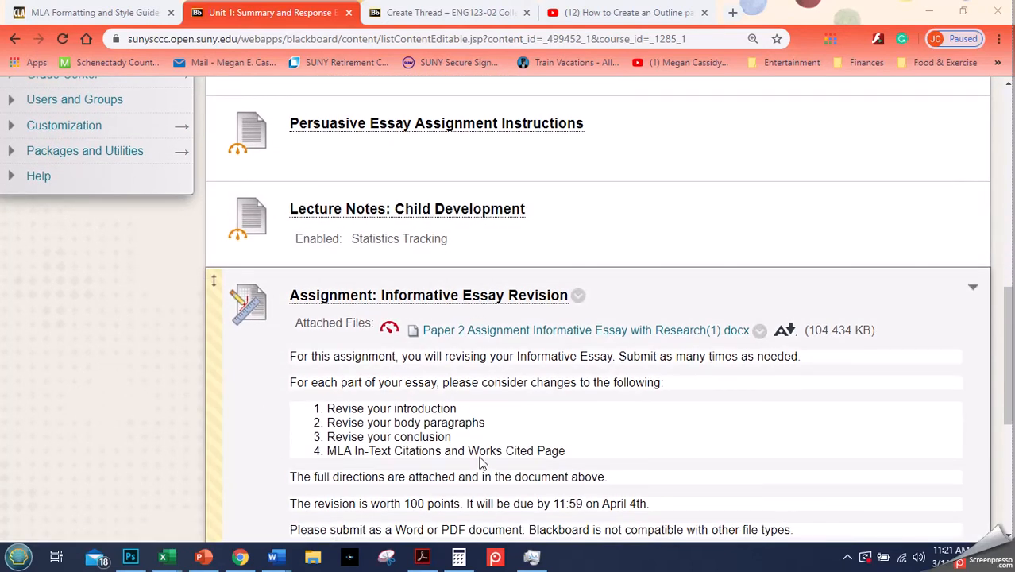
{"action": "scroll", "coordinate": [415, 389], "scroll_direction": "down", "scroll_amount": 4}
{"action": "scroll", "coordinate": [413, 394], "scroll_direction": "down", "scroll_amount": 1}
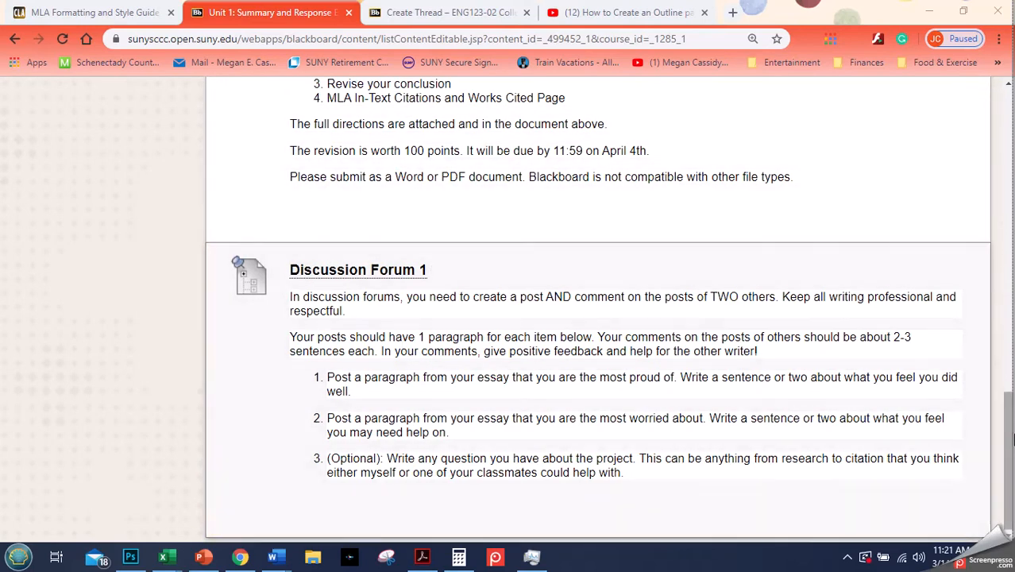
{"action": "left_click_drag", "start_coordinate": [1007, 467], "coordinate": [1010, 164]}
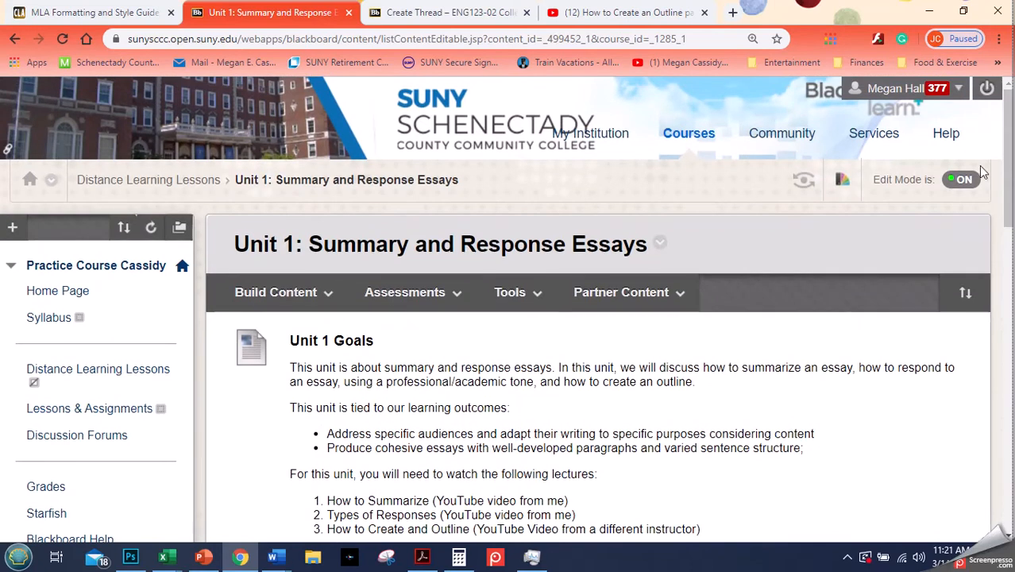
{"action": "left_click", "coordinate": [373, 294]}
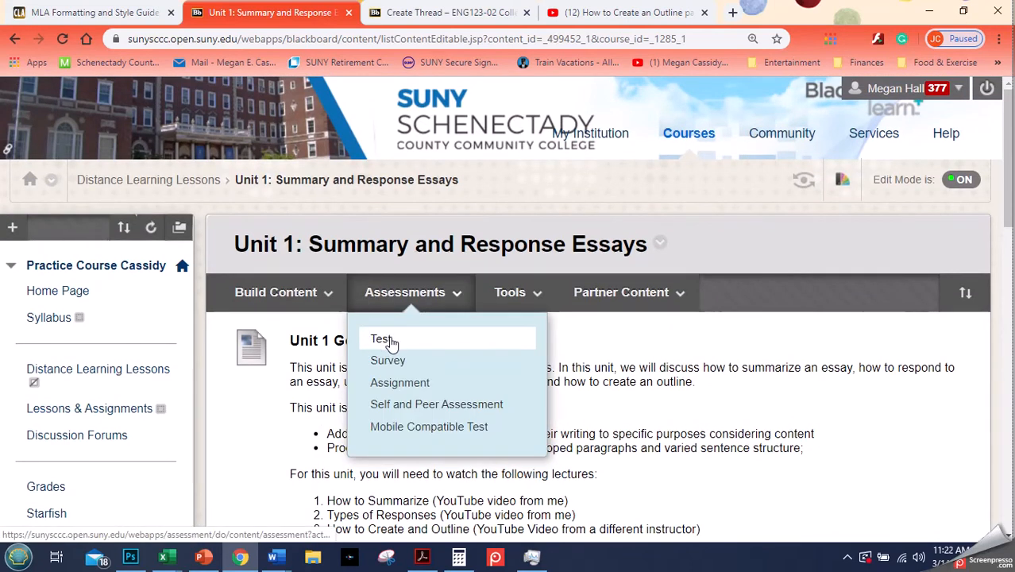
{"action": "left_click", "coordinate": [389, 340]}
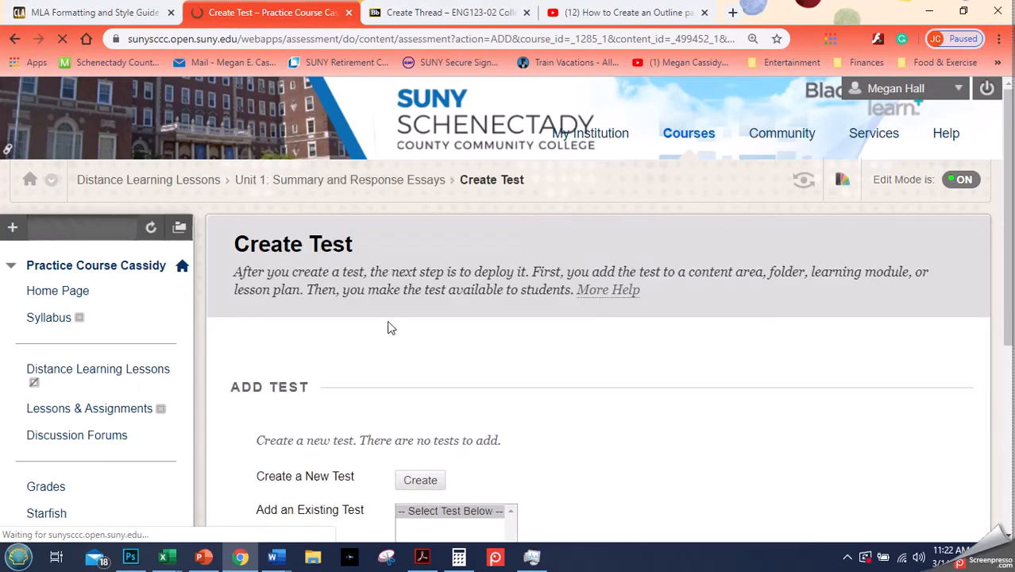
{"action": "scroll", "coordinate": [425, 309], "scroll_direction": "down", "scroll_amount": 4}
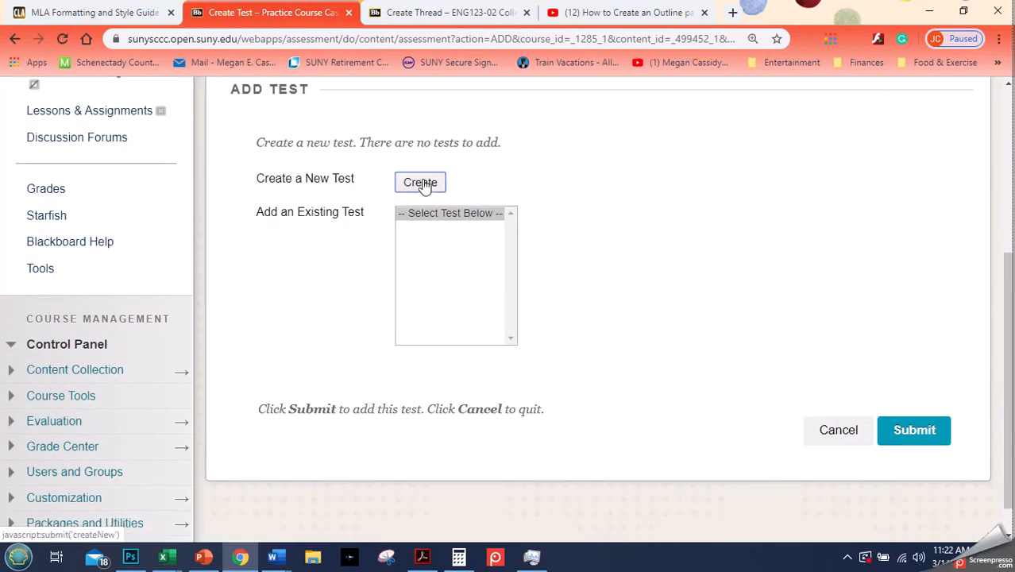
{"action": "left_click", "coordinate": [423, 184]}
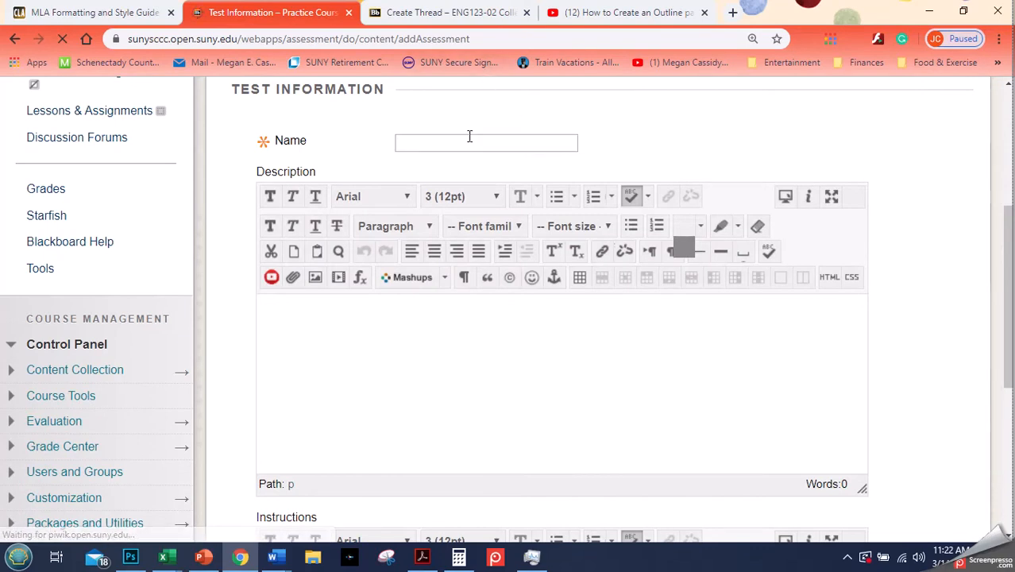
{"action": "type", "text": "T"}
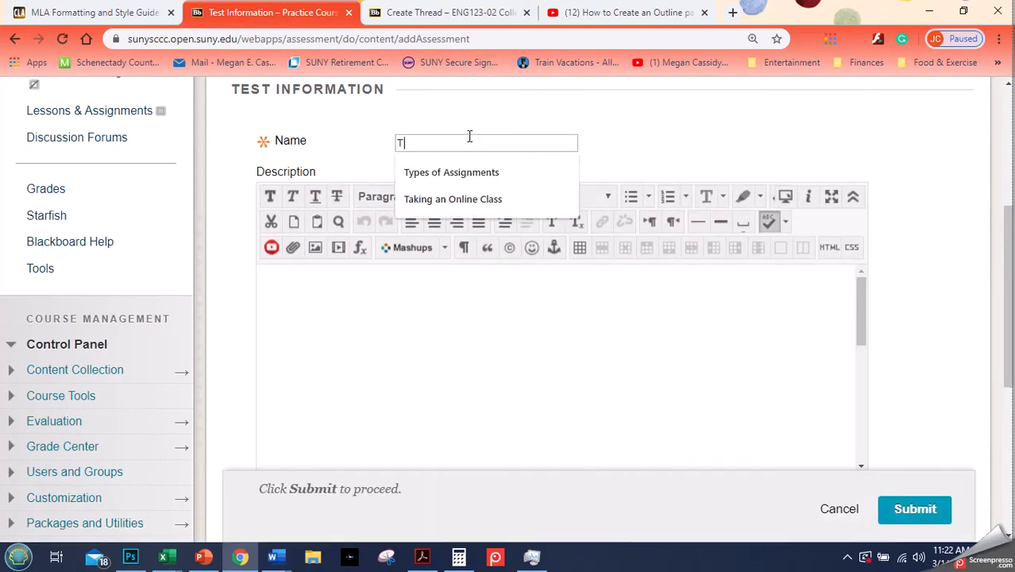
{"action": "type", "text": "est 1"}
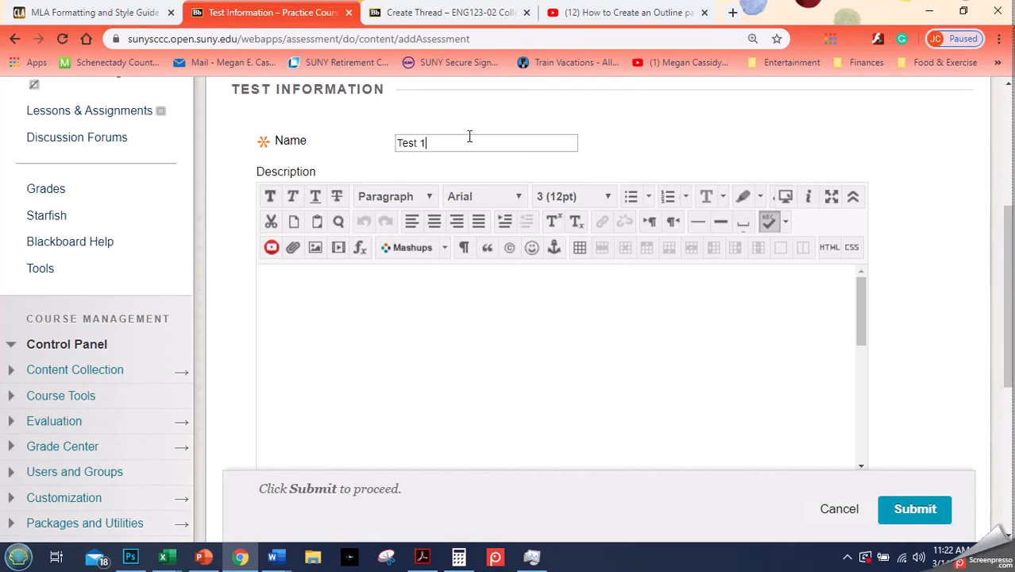
Enter the description "This is test on chapters 10-12. You will have 2 hours to complete the exam. It will be due on Apr. 4 by 11:59PM"
{"action": "left_click", "coordinate": [364, 342]}
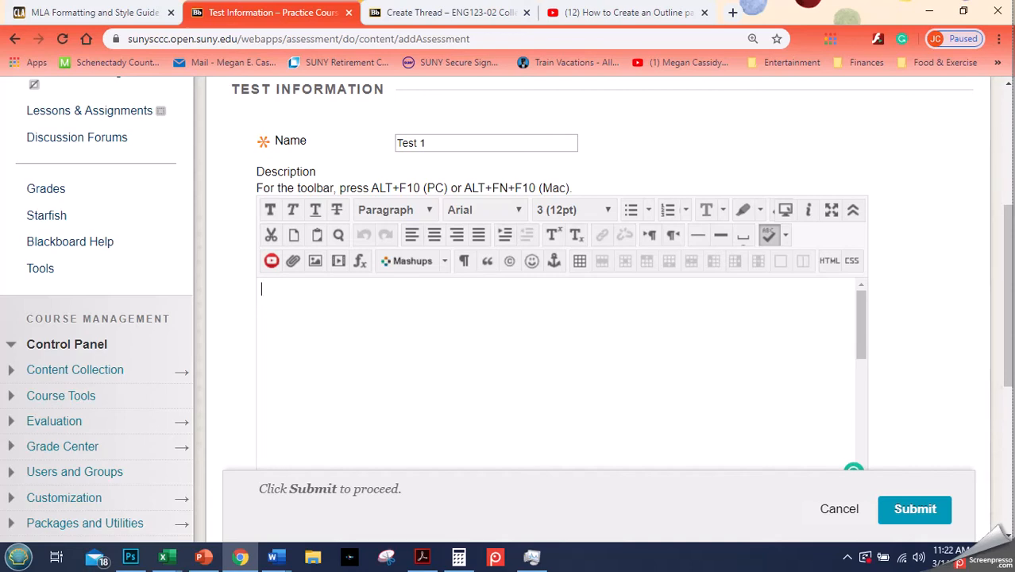
{"action": "type", "text": "This is test on cha"}
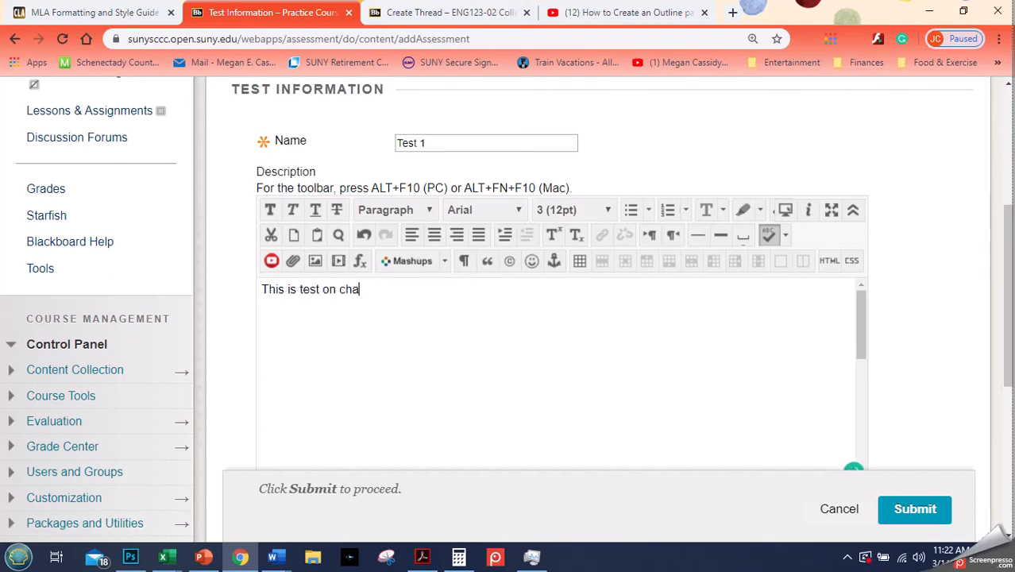
{"action": "type", "text": "pters 10-12"}
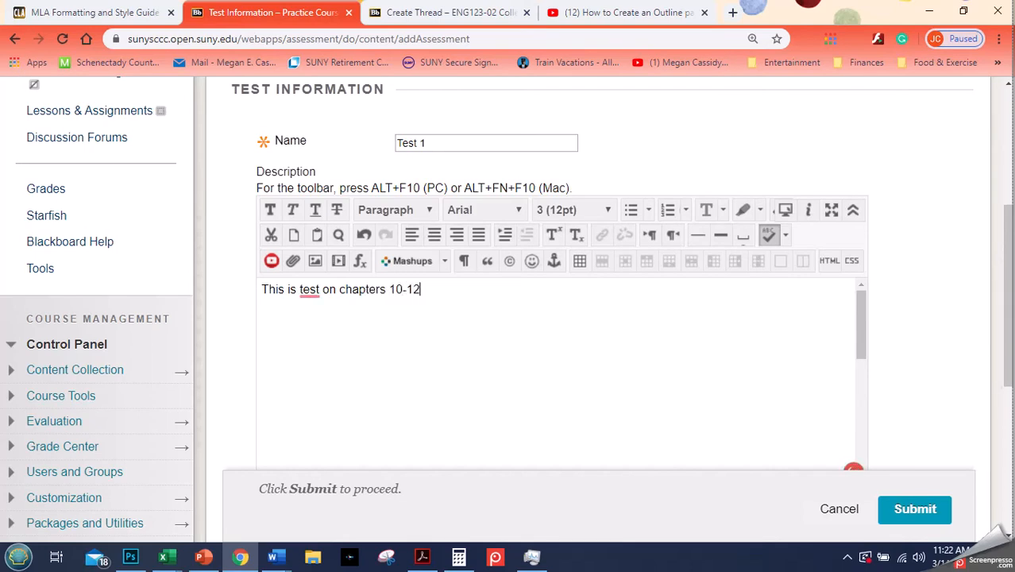
{"action": "type", "text": ".  You will have 2"}
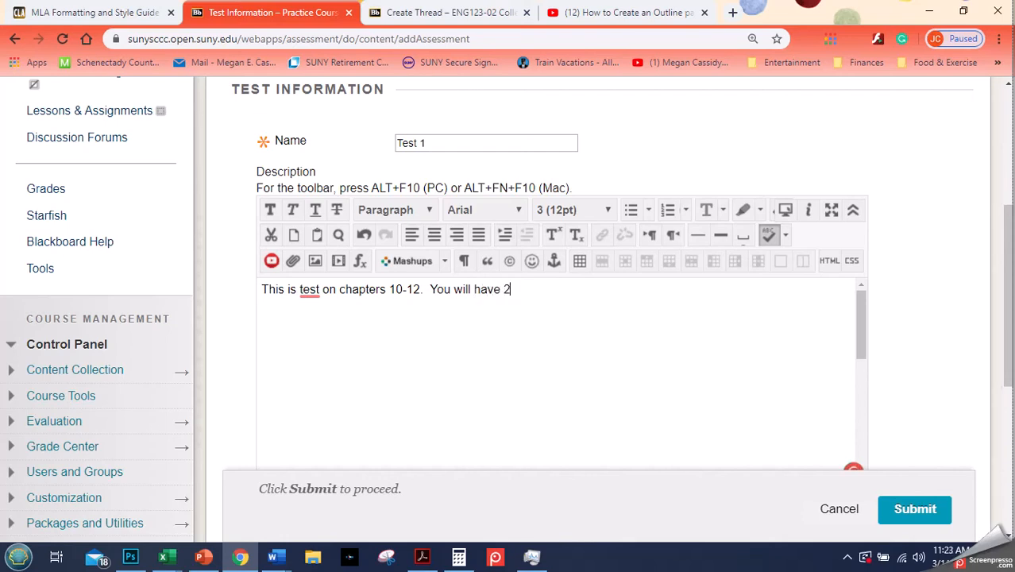
{"action": "type", "text": " hours to complete th"}
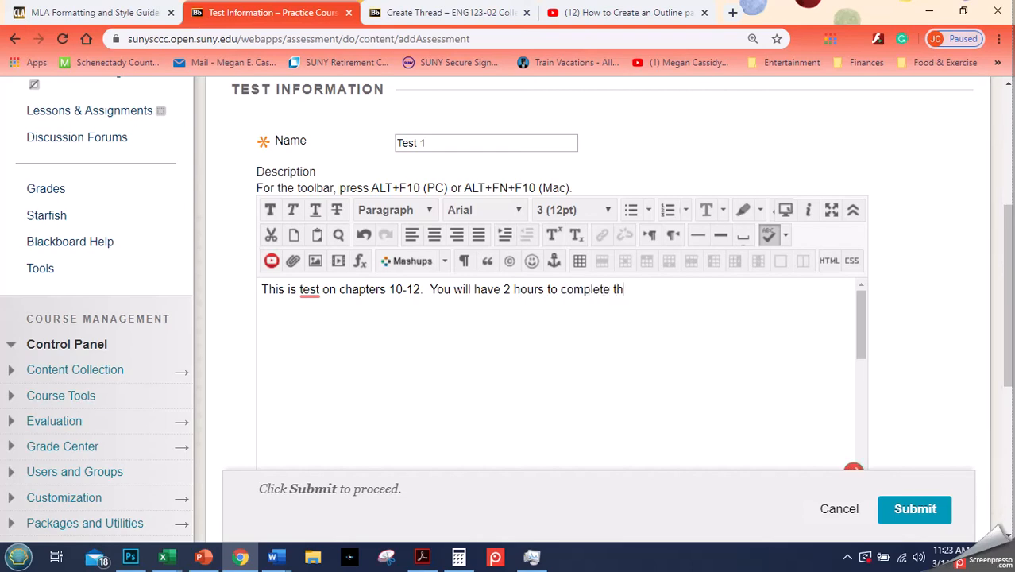
{"action": "type", "text": "e exam. It will be due on Apr. 4 by 11:59"}
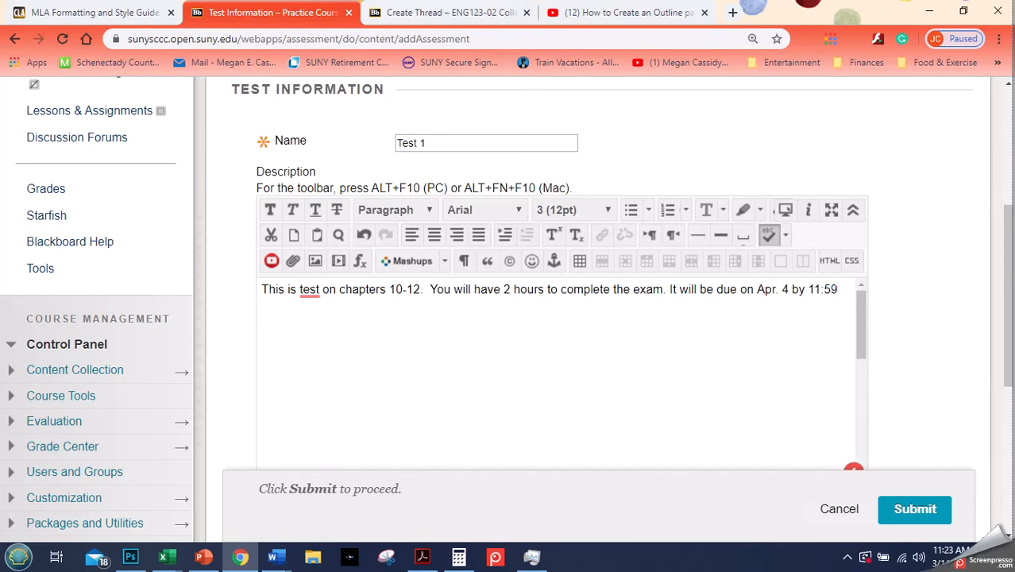
{"action": "type", "text": "PM"}
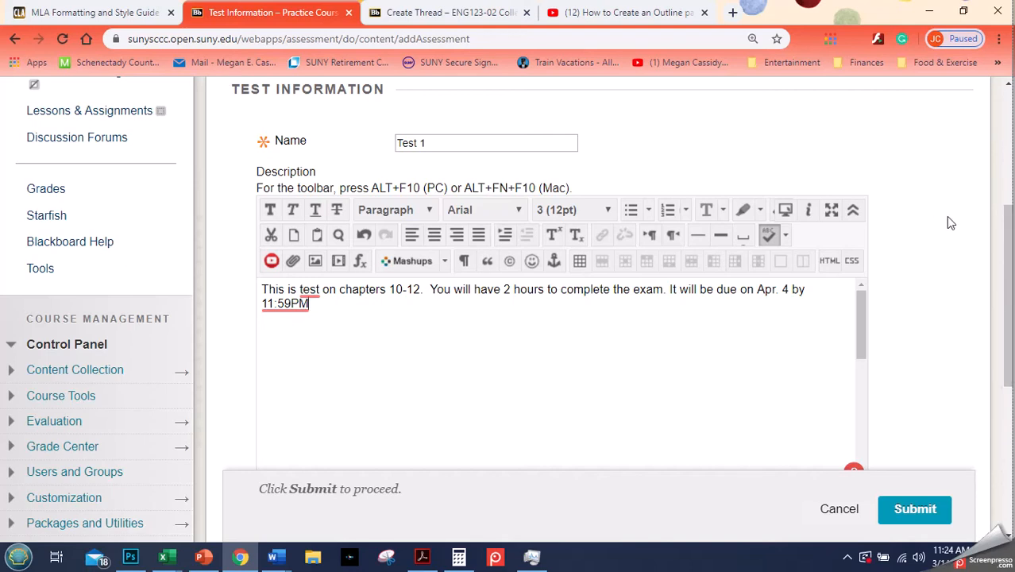
Submit the test information with the instructions left blank and dismiss the success notice
{"action": "scroll", "coordinate": [950, 231], "scroll_direction": "down", "scroll_amount": 1}
{"action": "scroll", "coordinate": [949, 229], "scroll_direction": "up", "scroll_amount": 2}
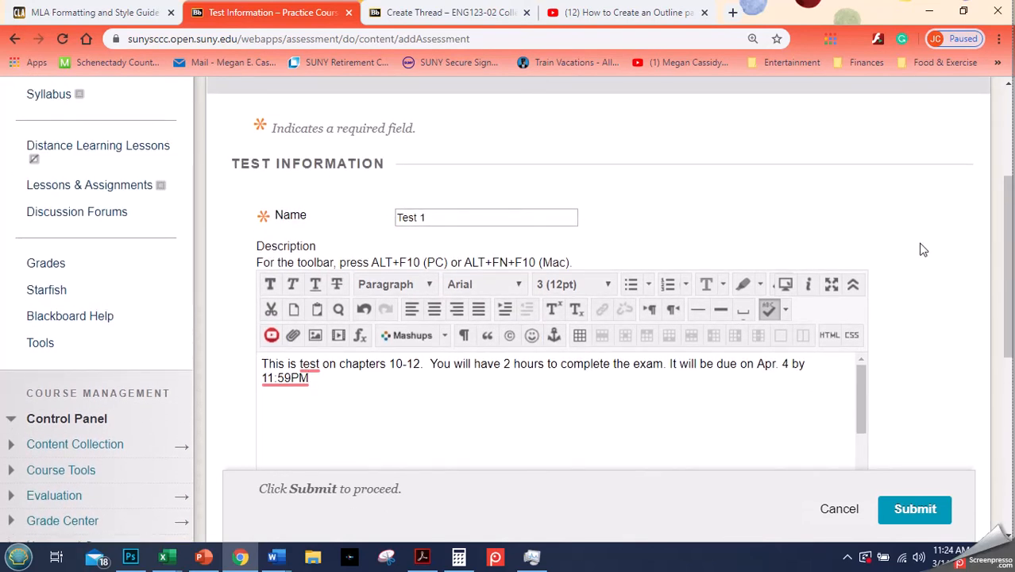
{"action": "scroll", "coordinate": [921, 246], "scroll_direction": "down", "scroll_amount": 3}
{"action": "scroll", "coordinate": [818, 270], "scroll_direction": "down", "scroll_amount": 3}
{"action": "scroll", "coordinate": [920, 278], "scroll_direction": "up", "scroll_amount": 3}
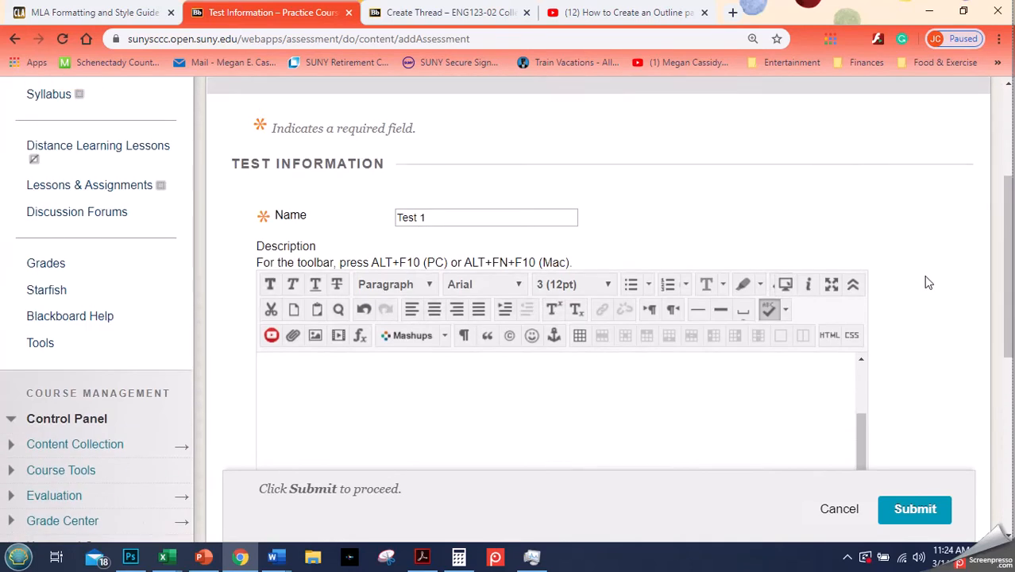
{"action": "scroll", "coordinate": [928, 282], "scroll_direction": "down", "scroll_amount": 1}
{"action": "scroll", "coordinate": [856, 390], "scroll_direction": "up", "scroll_amount": 3}
{"action": "scroll", "coordinate": [934, 303], "scroll_direction": "down", "scroll_amount": 5}
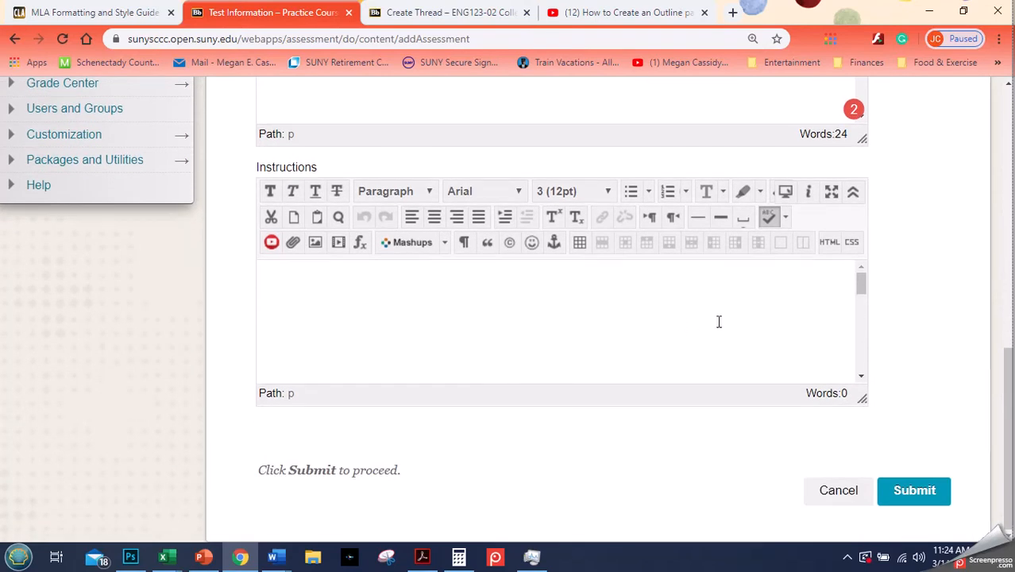
{"action": "scroll", "coordinate": [932, 368], "scroll_direction": "up", "scroll_amount": 3}
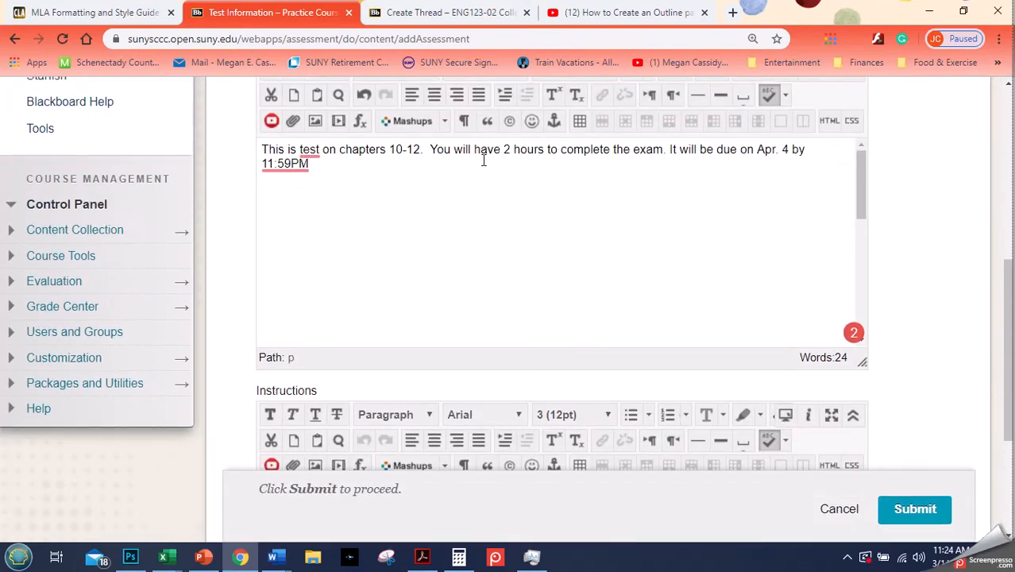
{"action": "left_click", "coordinate": [914, 508]}
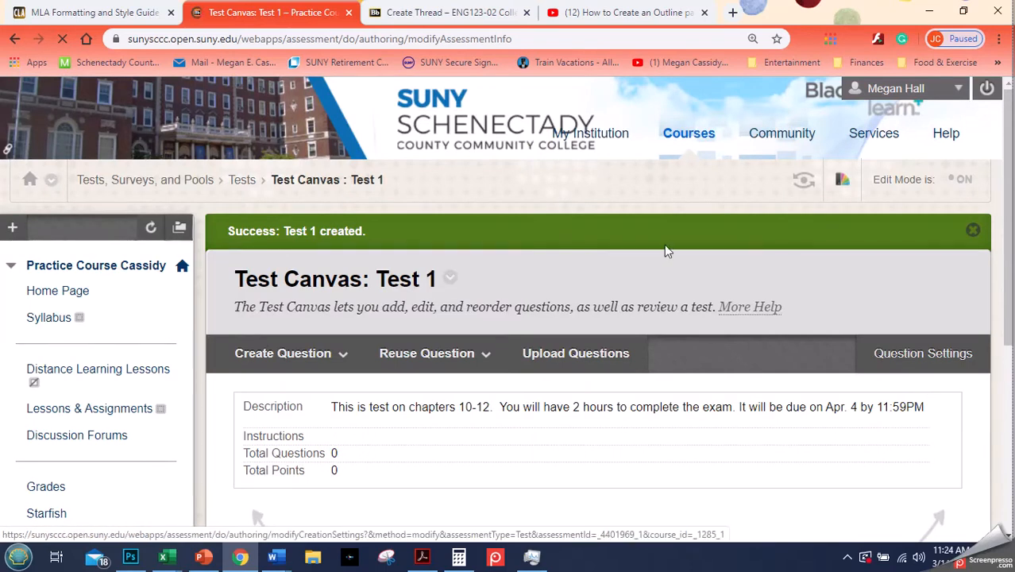
{"action": "left_click", "coordinate": [973, 235]}
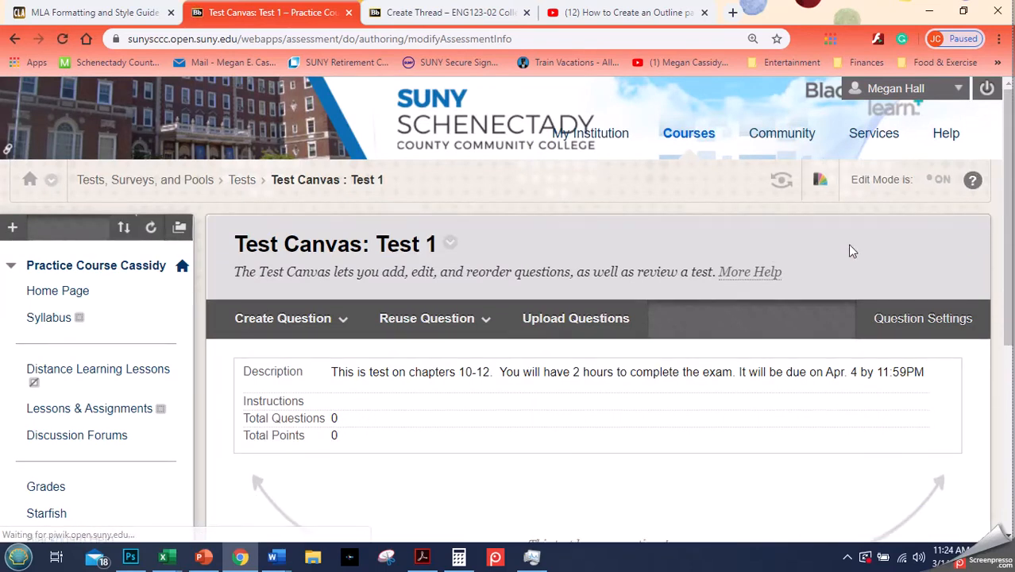
Examine the available question types and the options for reusing questions on the empty test canvas
{"action": "scroll", "coordinate": [725, 255], "scroll_direction": "down", "scroll_amount": 3}
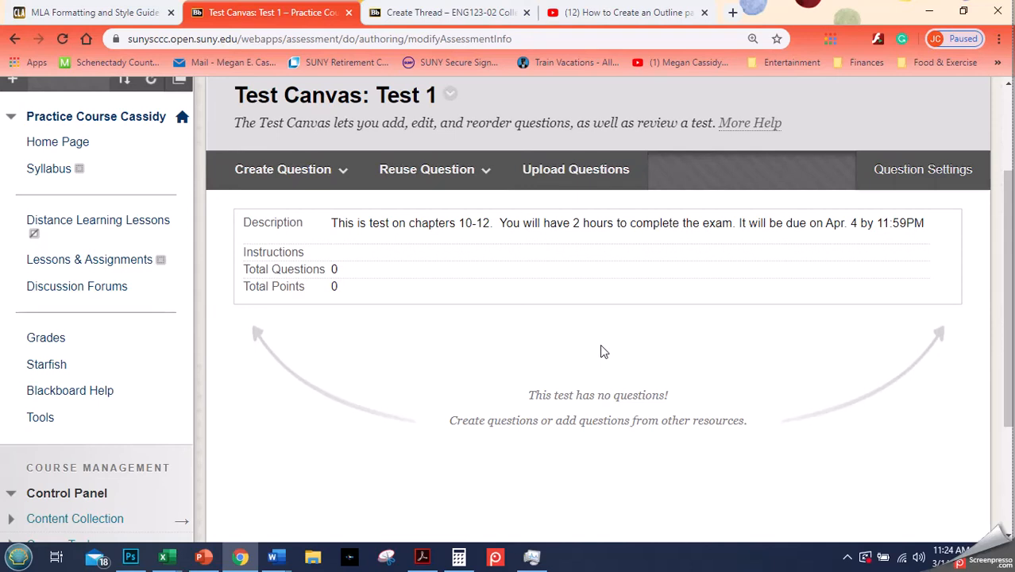
{"action": "left_click", "coordinate": [343, 169]}
{"action": "left_click", "coordinate": [428, 169]}
{"action": "scroll", "coordinate": [704, 366], "scroll_direction": "up", "scroll_amount": 1}
{"action": "scroll", "coordinate": [705, 366], "scroll_direction": "down", "scroll_amount": 1}
{"action": "left_click", "coordinate": [341, 170]}
{"action": "left_click", "coordinate": [302, 186]}
{"action": "scroll", "coordinate": [302, 186], "scroll_direction": "down", "scroll_amount": 1}
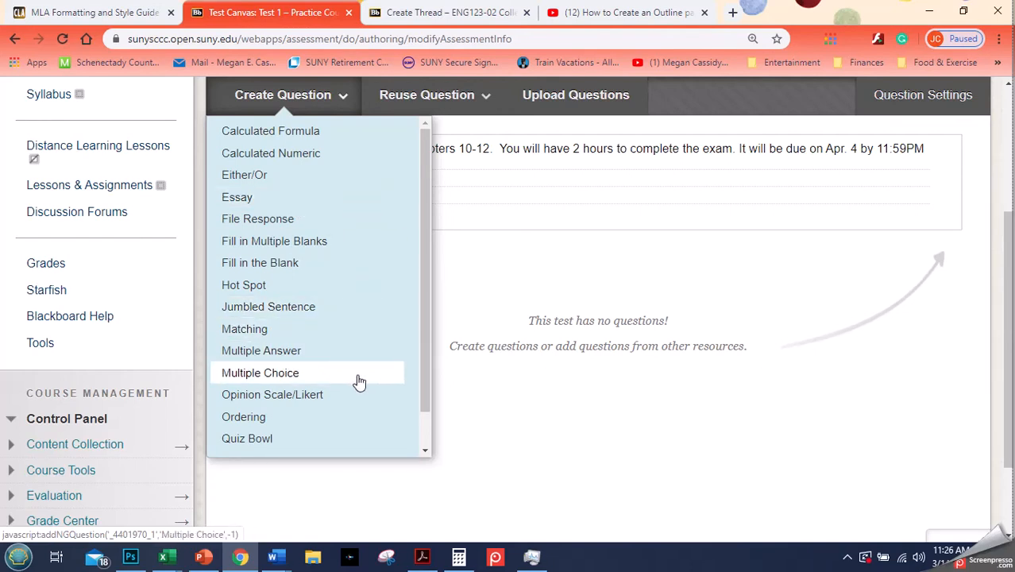
{"action": "left_click", "coordinate": [283, 96]}
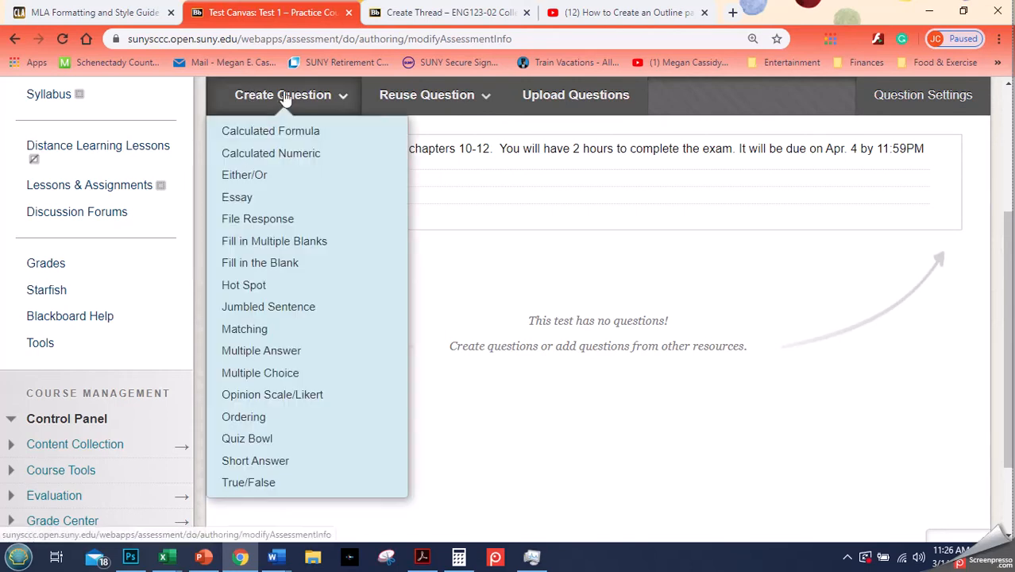
{"action": "scroll", "coordinate": [327, 191], "scroll_direction": "down", "scroll_amount": 2}
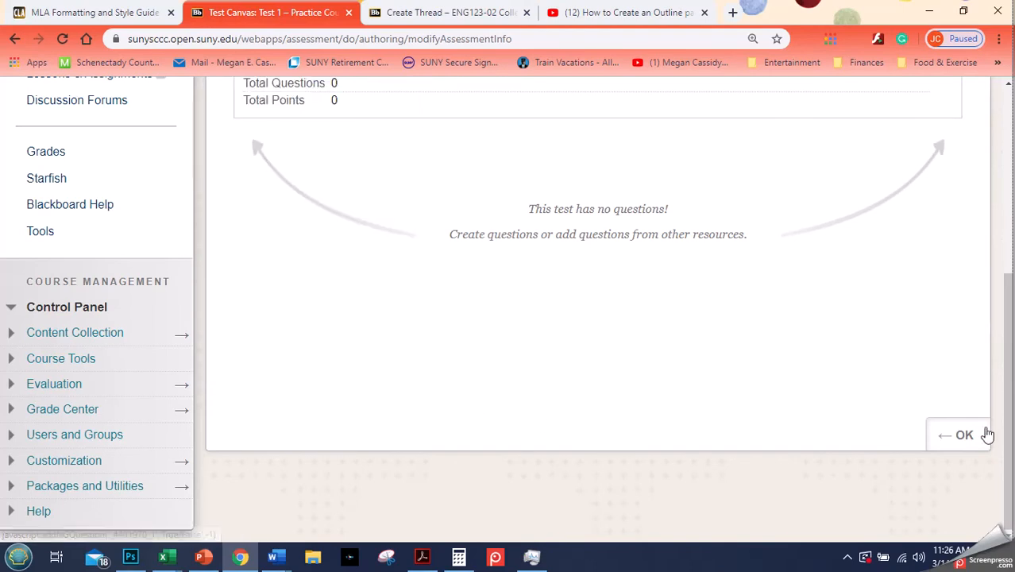
{"action": "left_click_drag", "start_coordinate": [1008, 411], "coordinate": [1010, 276]}
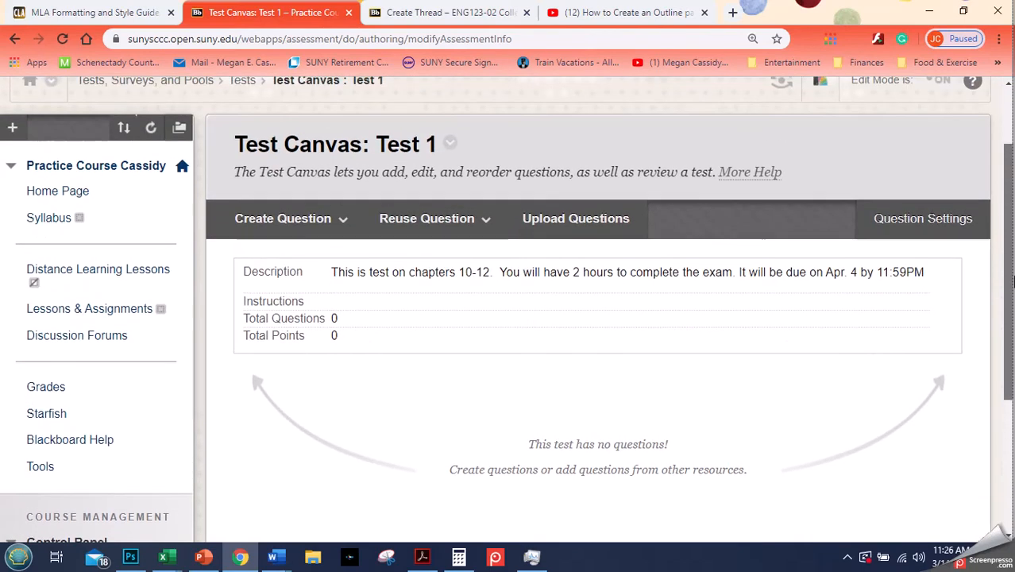
Start an essay question in the test and title it "Summarize the Main Ideas of Chapter 11"
{"action": "mouse_move", "coordinate": [335, 217]}
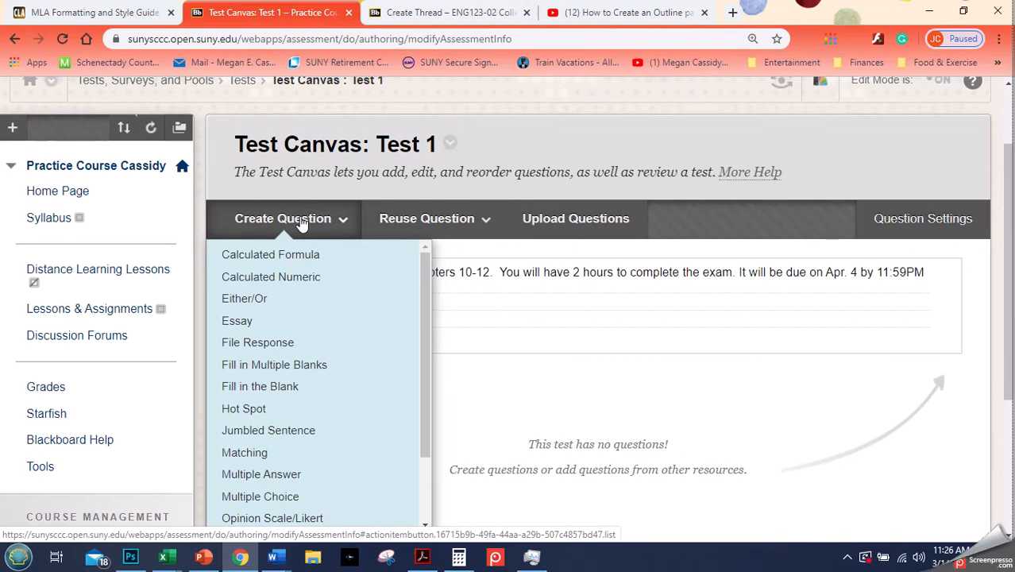
{"action": "left_click", "coordinate": [309, 320]}
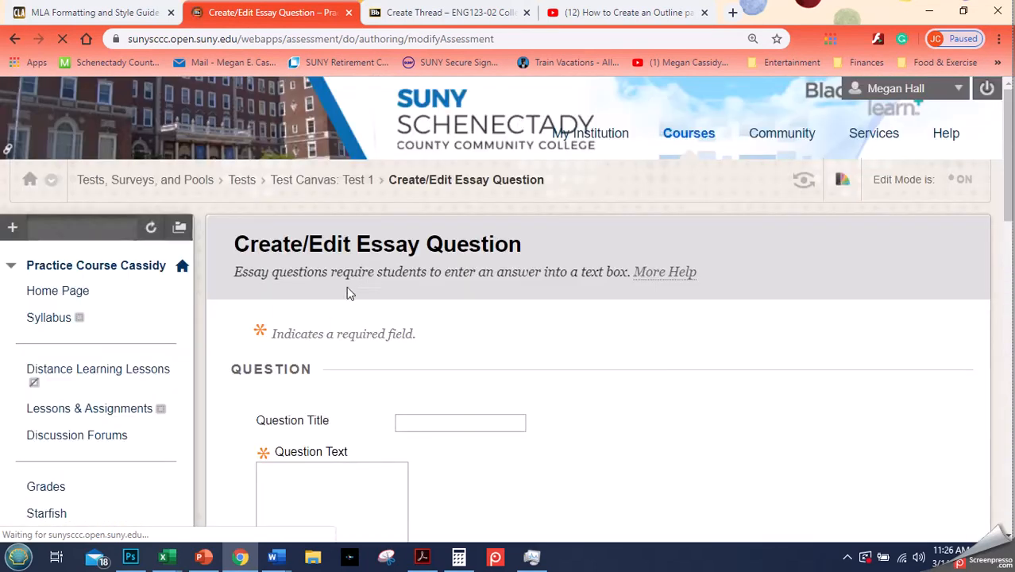
{"action": "scroll", "coordinate": [363, 272], "scroll_direction": "down", "scroll_amount": 2}
{"action": "left_click", "coordinate": [449, 275]}
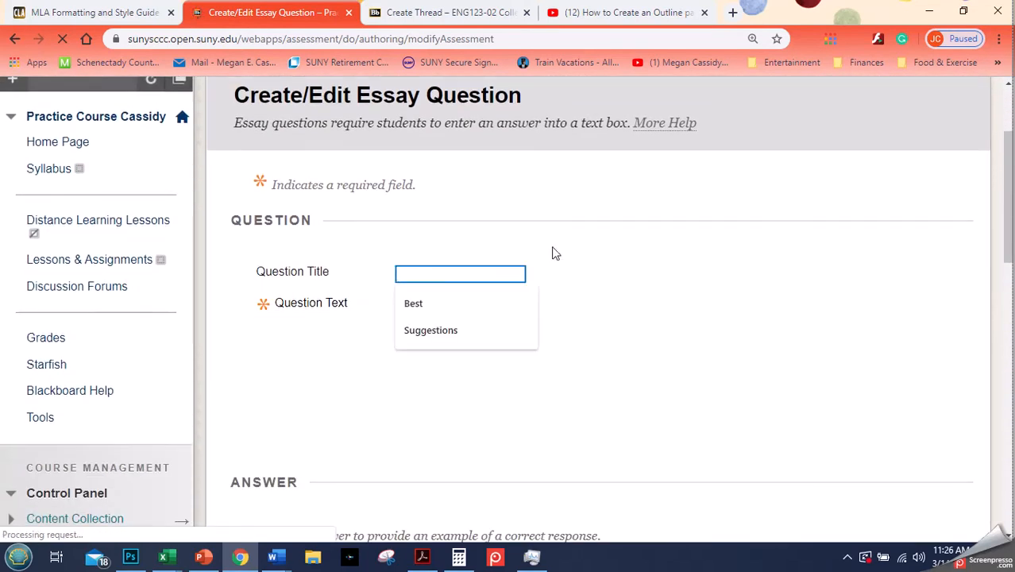
{"action": "scroll", "coordinate": [548, 246], "scroll_direction": "down", "scroll_amount": 2}
{"action": "left_click", "coordinate": [461, 123]}
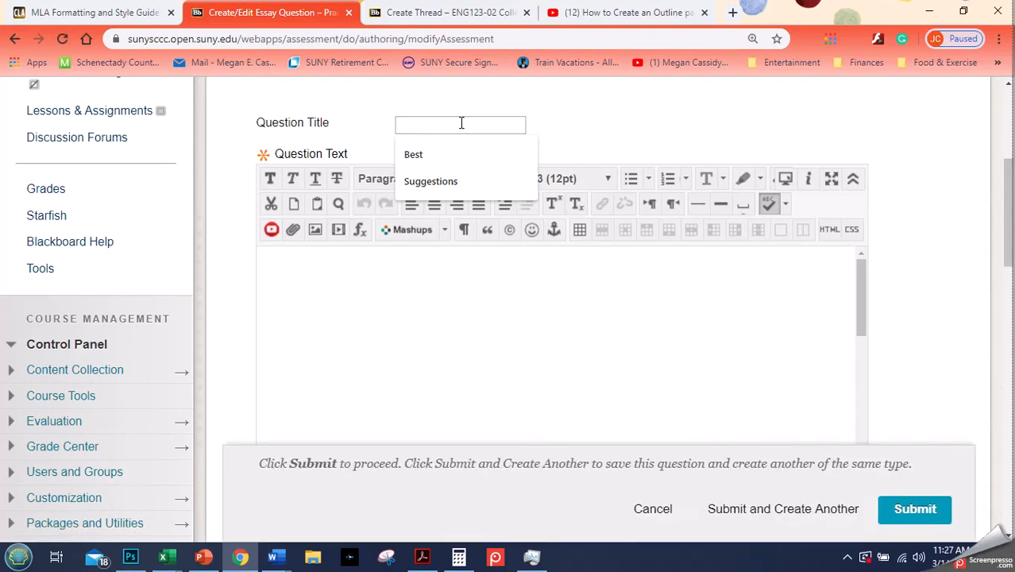
{"action": "type", "text": "Summari"}
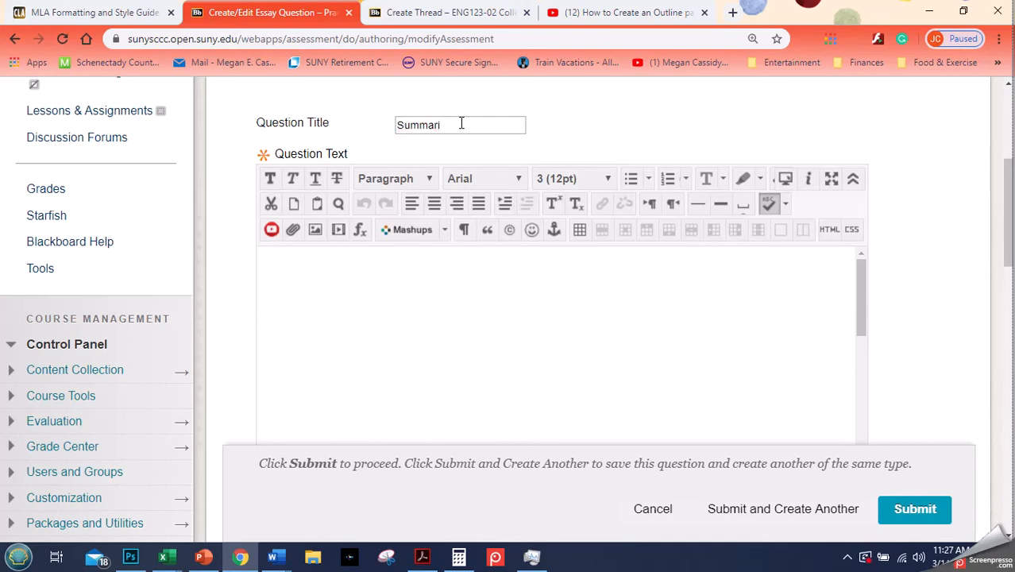
{"action": "type", "text": "ze the Main i"}
{"action": "type", "text": "deas"}
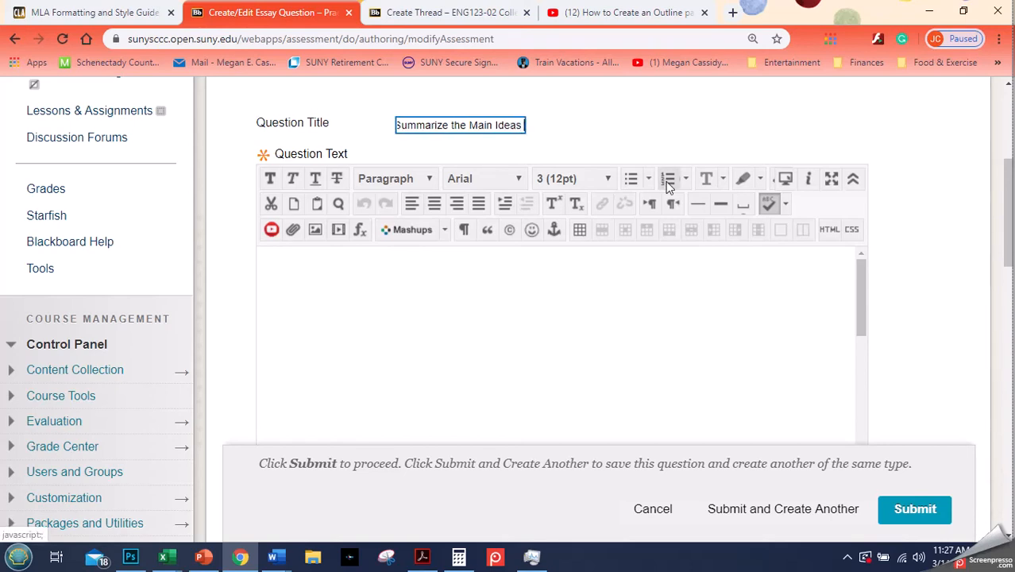
{"action": "type", "text": " of Chapter 11"}
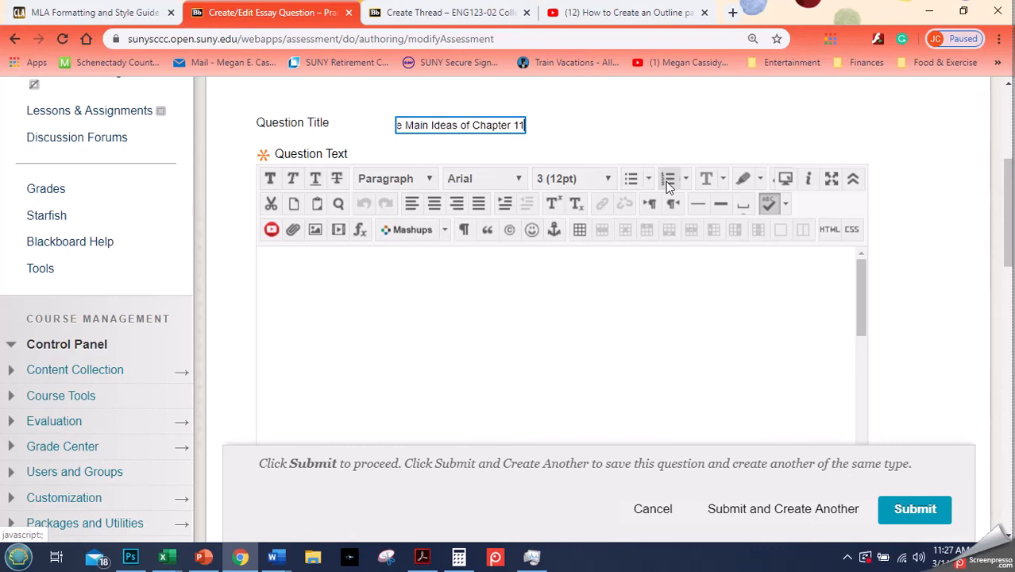
Enter the question text "Describe the author's main ideas in Chapter 11 of your text. Write 1-2 paragraphs (100-200 words). Be sure to include key terms and concepts."
{"action": "left_click", "coordinate": [531, 362]}
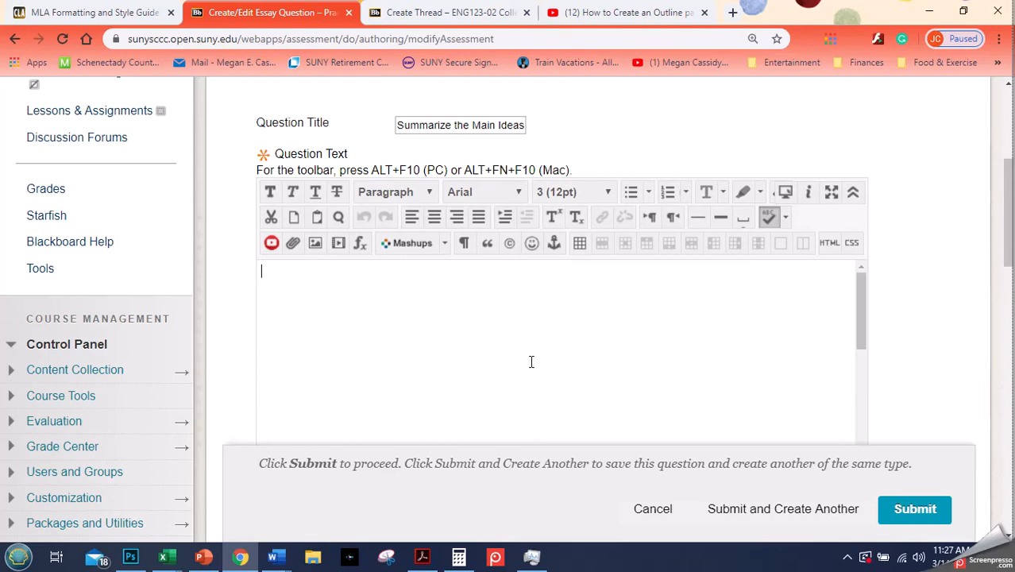
{"action": "type", "text": "Describe the au"}
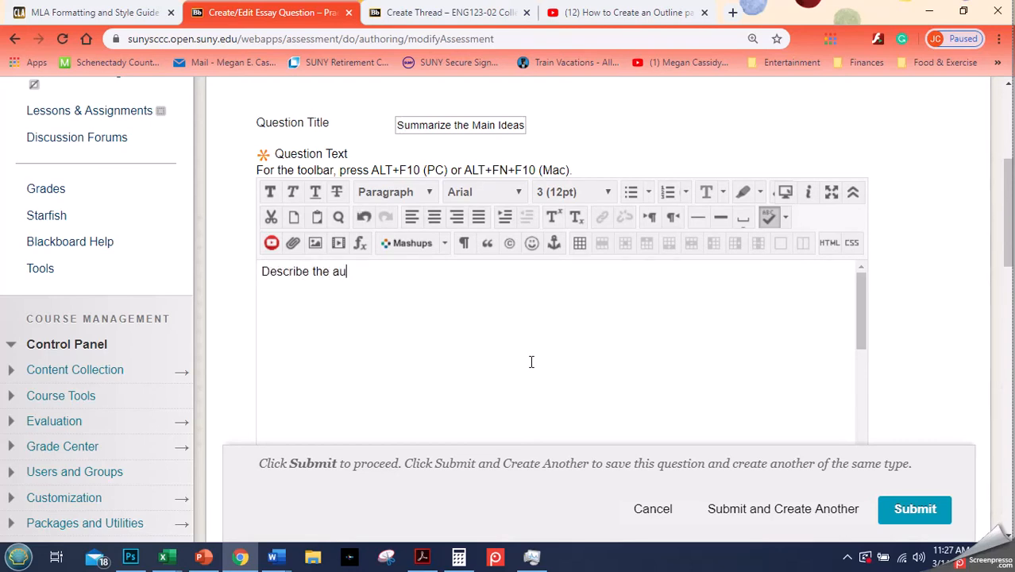
{"action": "type", "text": "thor's main "}
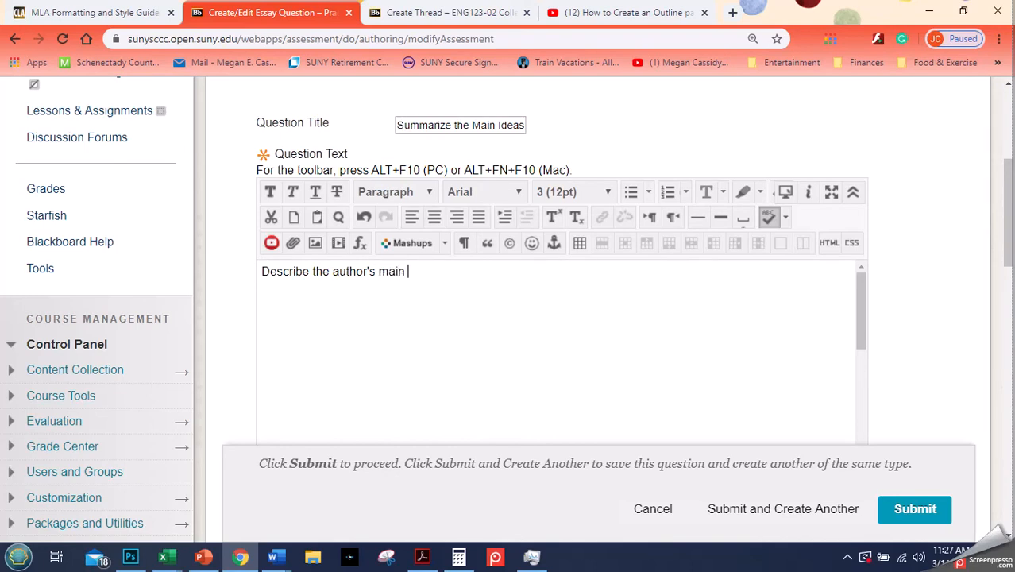
{"action": "type", "text": "ideas in Chapter 11"}
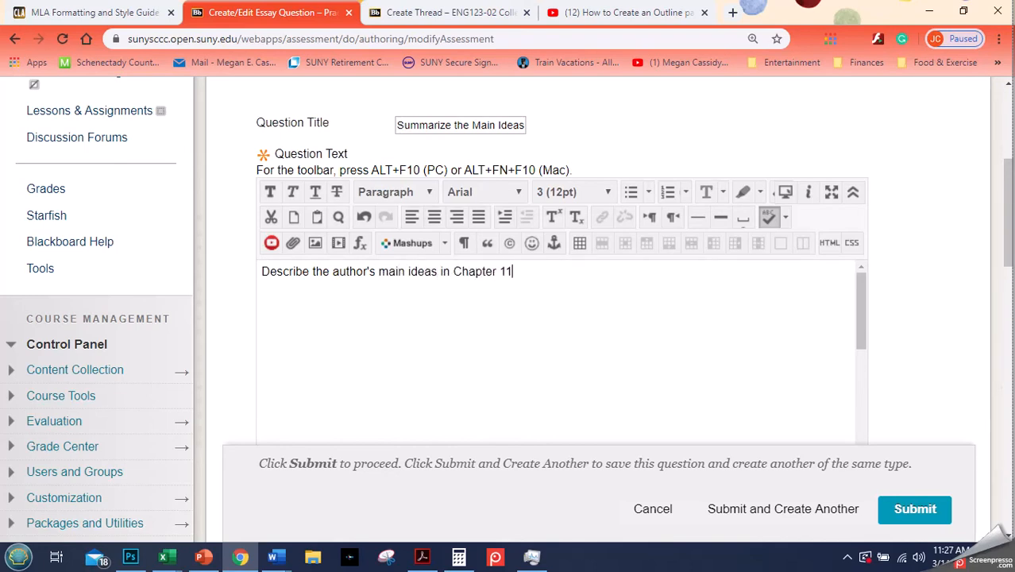
{"action": "type", "text": " of your text. Write 1-2 paragraphs (100-200 words). Be sure to include "}
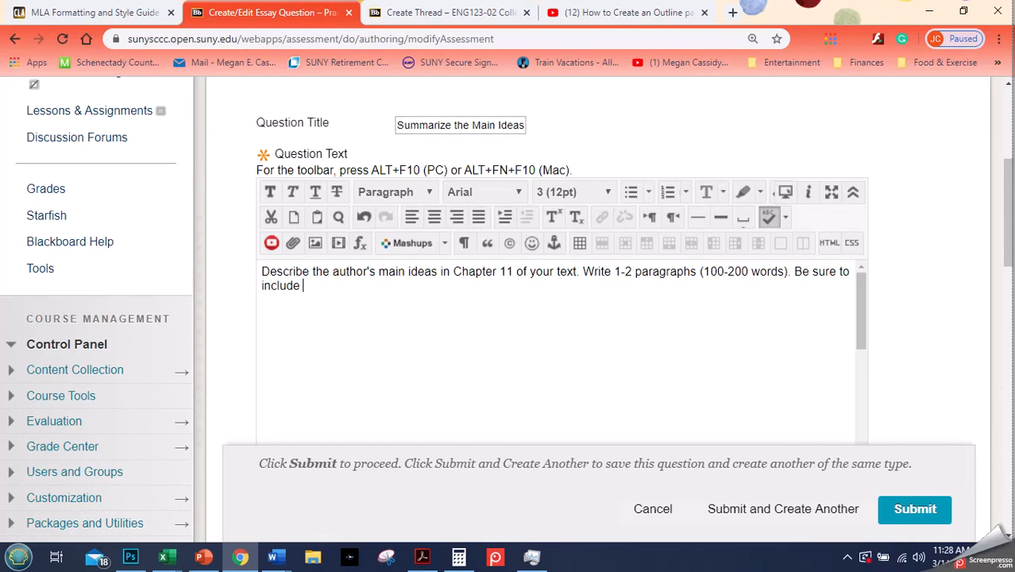
{"action": "type", "text": "key terms and "}
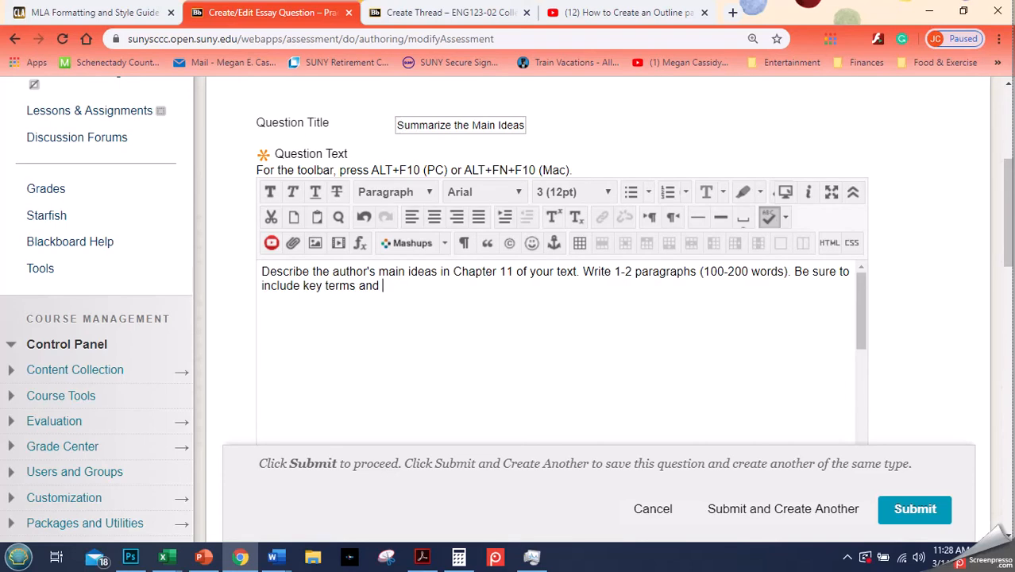
{"action": "type", "text": "concepts."}
Enter the example correct answer "Chapter 11 covered A, B, and C. A was..... B was about.... C..." for the essay question
{"action": "scroll", "coordinate": [853, 246], "scroll_direction": "down", "scroll_amount": 2}
{"action": "scroll", "coordinate": [842, 261], "scroll_direction": "down", "scroll_amount": 3}
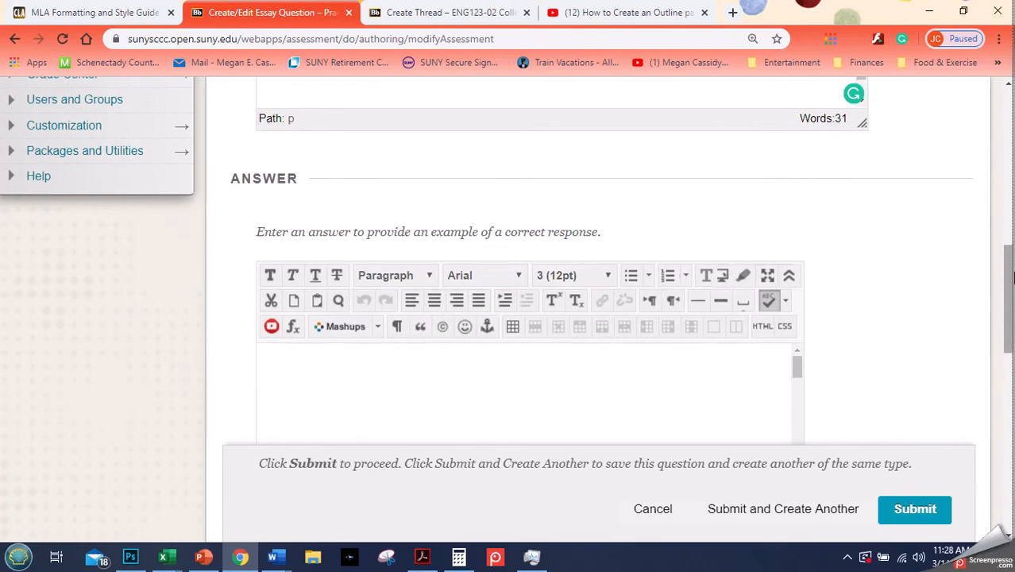
{"action": "scroll", "coordinate": [1010, 277], "scroll_direction": "down", "scroll_amount": 2}
{"action": "left_click", "coordinate": [670, 283]}
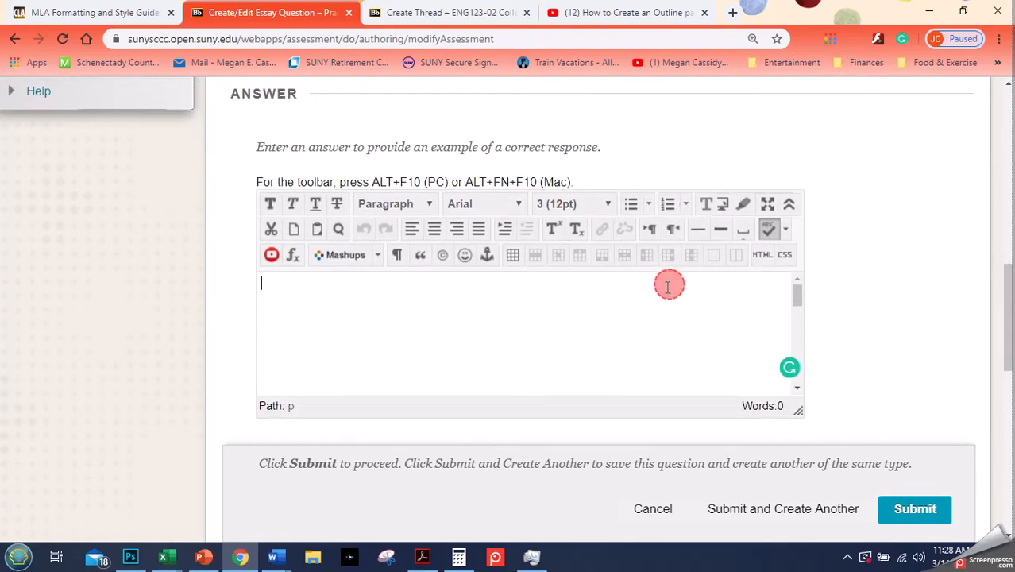
{"action": "scroll", "coordinate": [826, 322], "scroll_direction": "up", "scroll_amount": 2}
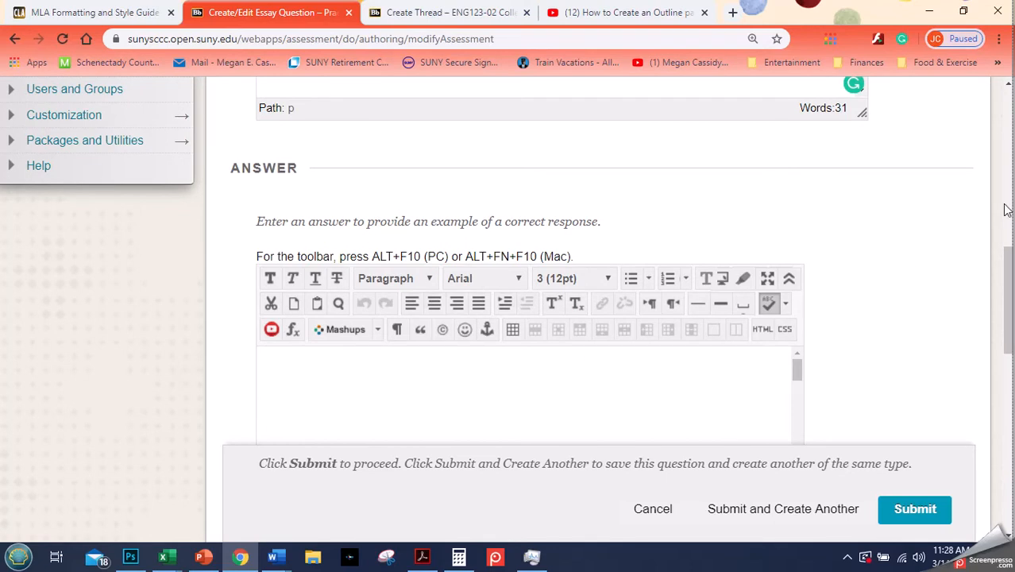
{"action": "scroll", "coordinate": [990, 211], "scroll_direction": "down", "scroll_amount": 5}
{"action": "left_click", "coordinate": [510, 151]}
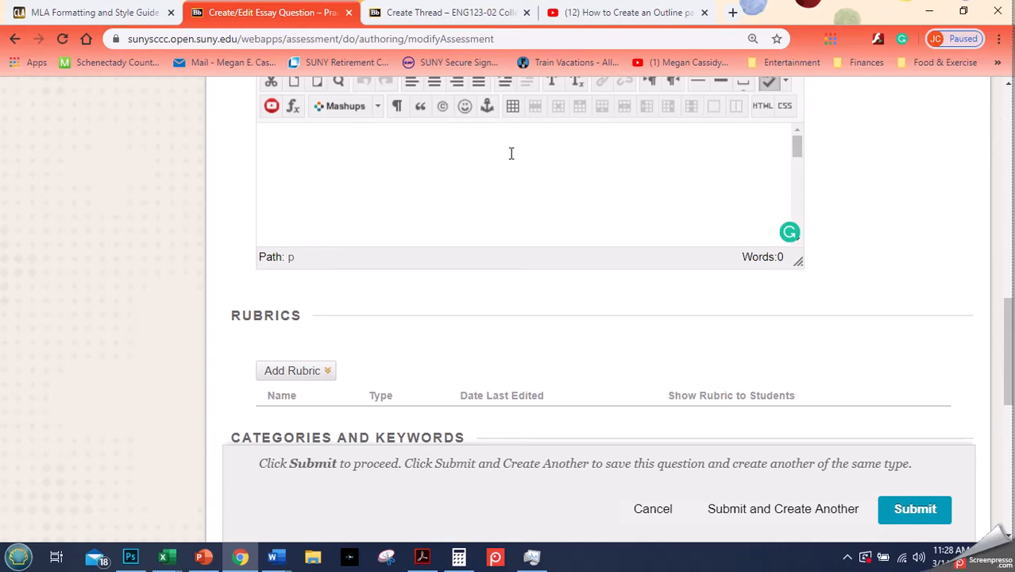
{"action": "type", "text": "Chapter 1"}
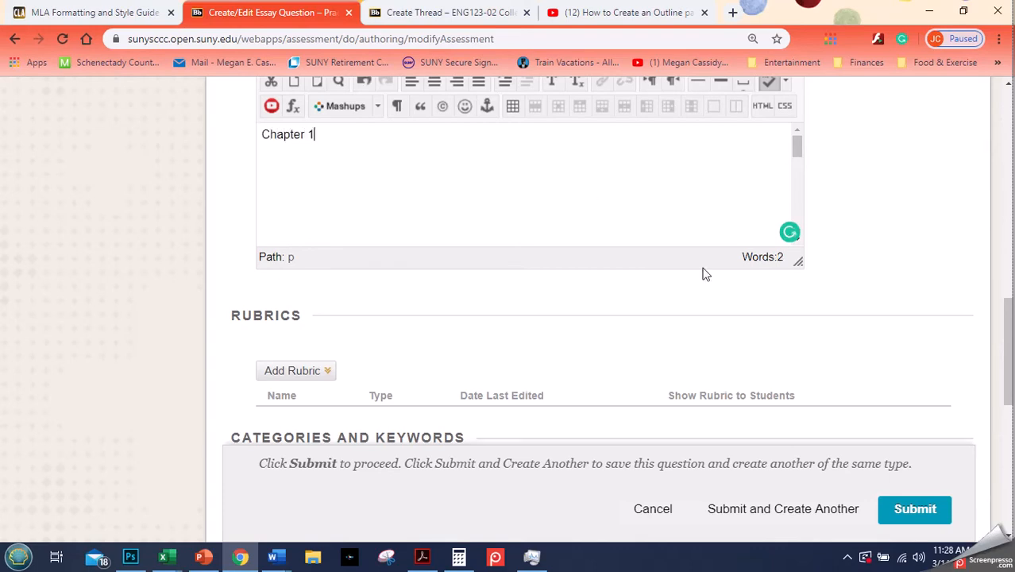
{"action": "type", "text": "1 covered A."}
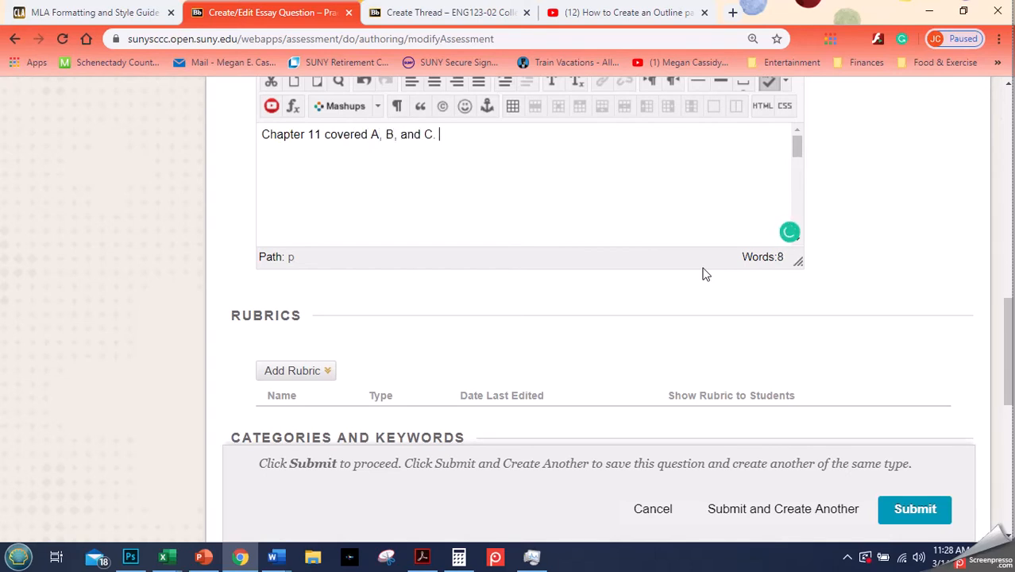
{"action": "type", "text": " B, and C. You nee"}
{"action": "key", "text": "BackSpace"}
{"action": "key", "text": "BackSpace"}
{"action": "key", "text": "BackSpace"}
{"action": "key", "text": "BackSpace"}
{"action": "key", "text": "BackSpace"}
{"action": "key", "text": "BackSpace"}
{"action": "key", "text": "BackSpace"}
{"action": "key", "text": "BackSpace"}
{"action": "key", "text": "BackSpace"}
{"action": "type", "text": "A was..... B "}
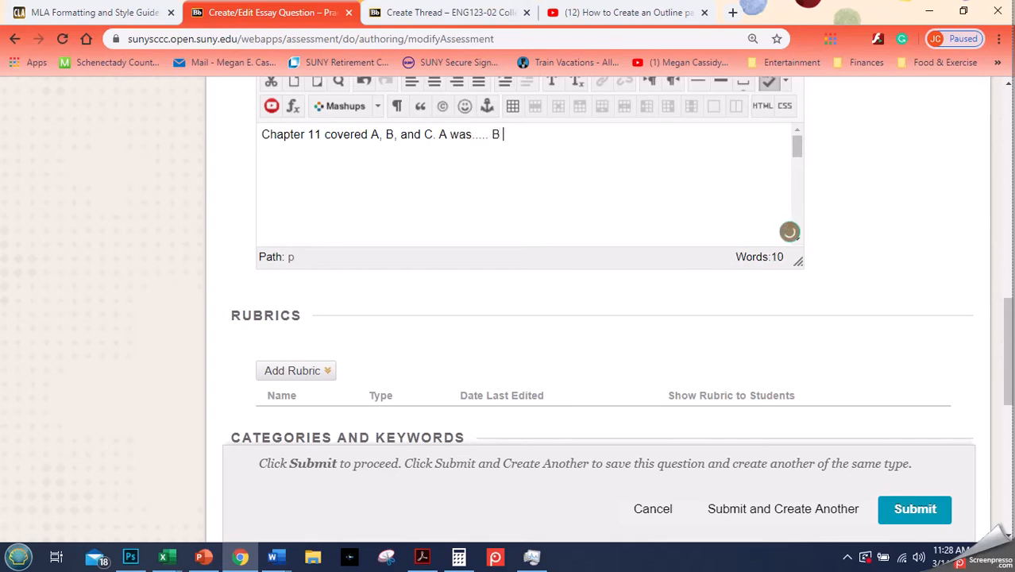
{"action": "type", "text": "was about"}
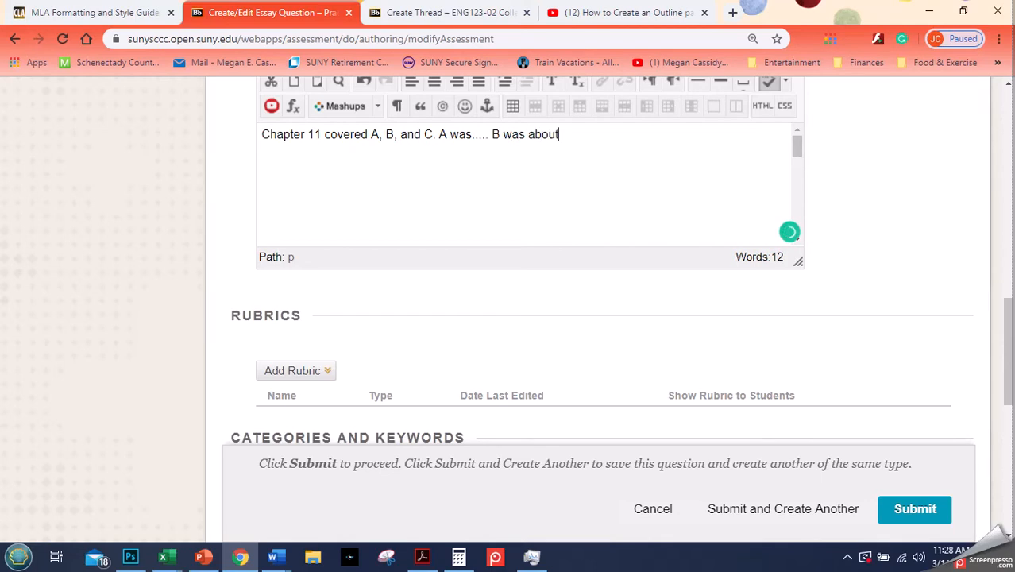
{"action": "type", "text": "...Ca"}
{"action": "key", "text": "BackSpace"}
{"action": "type", "text": ".... C.."}
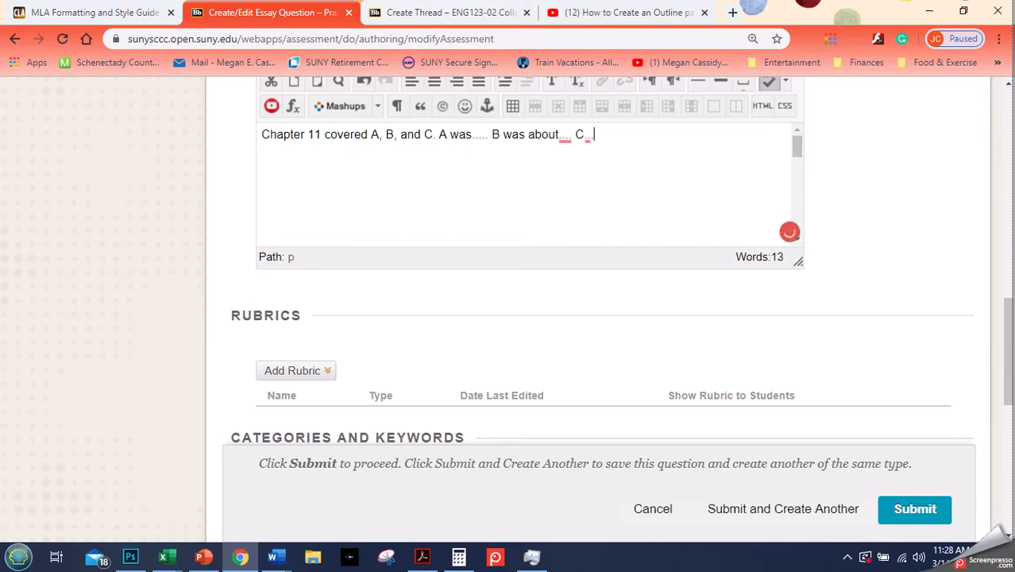
Examine the essay question's options for adding a rubric, its categories and keywords, and the instructor notes
{"action": "scroll", "coordinate": [707, 274], "scroll_direction": "up", "scroll_amount": 2}
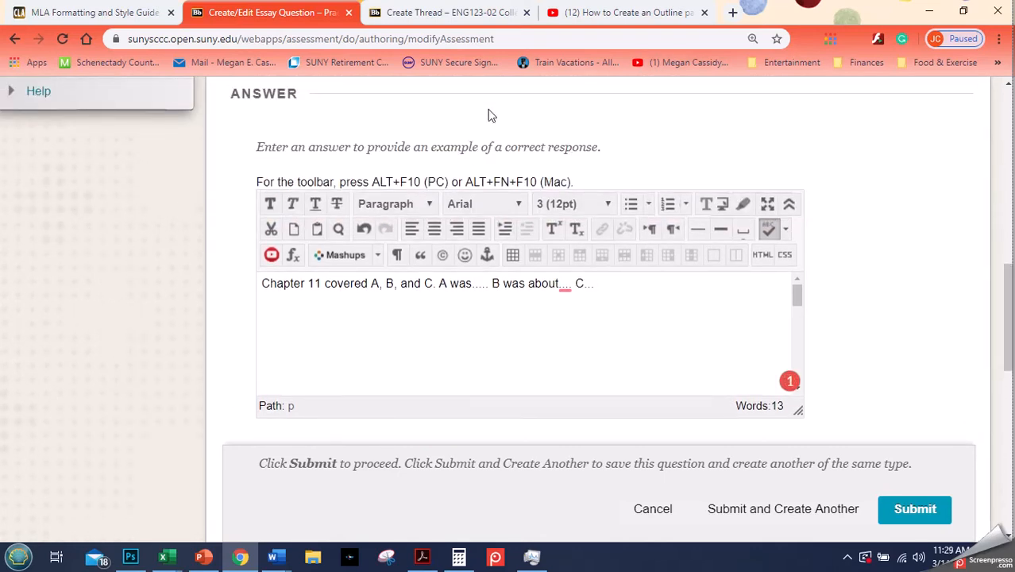
{"action": "scroll", "coordinate": [853, 246], "scroll_direction": "down", "scroll_amount": 3}
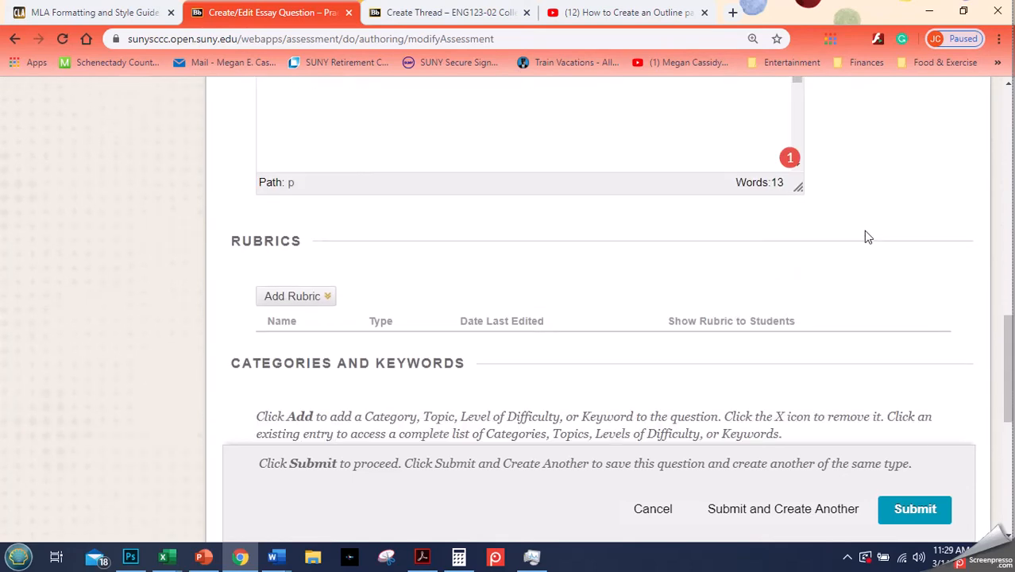
{"action": "scroll", "coordinate": [870, 236], "scroll_direction": "down", "scroll_amount": 3}
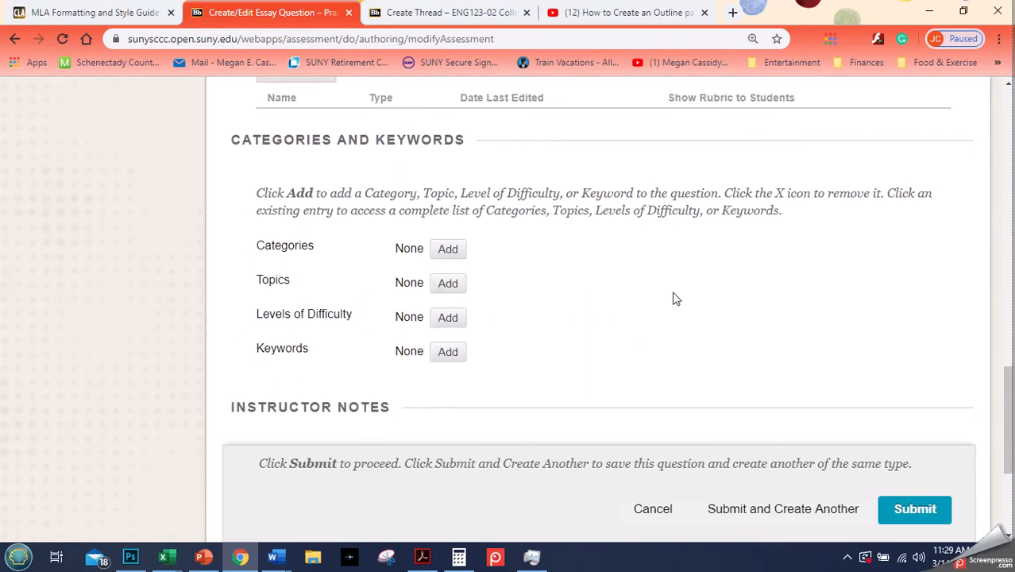
{"action": "scroll", "coordinate": [611, 301], "scroll_direction": "up", "scroll_amount": 1}
{"action": "left_click", "coordinate": [324, 148]}
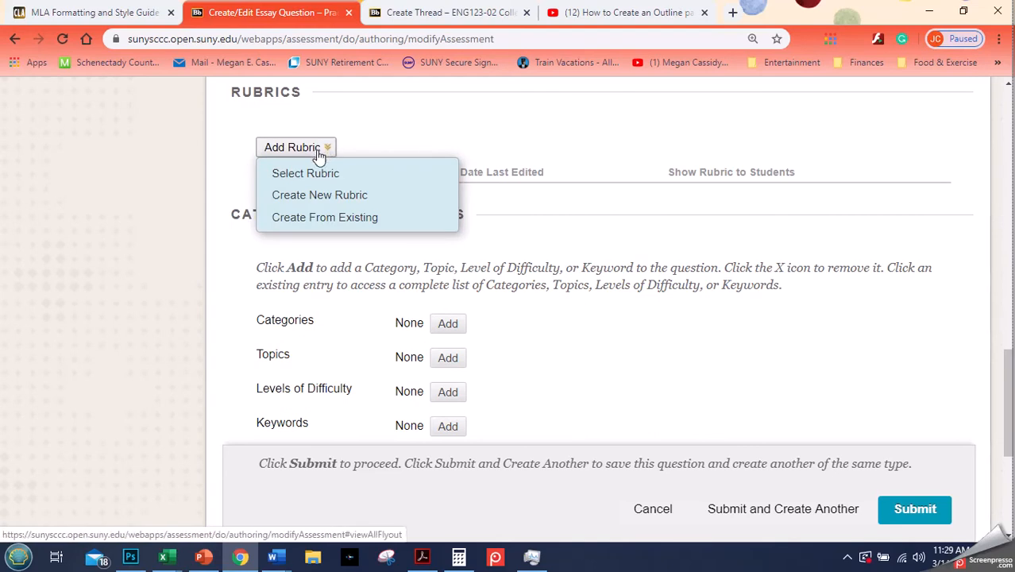
{"action": "left_click", "coordinate": [406, 151]}
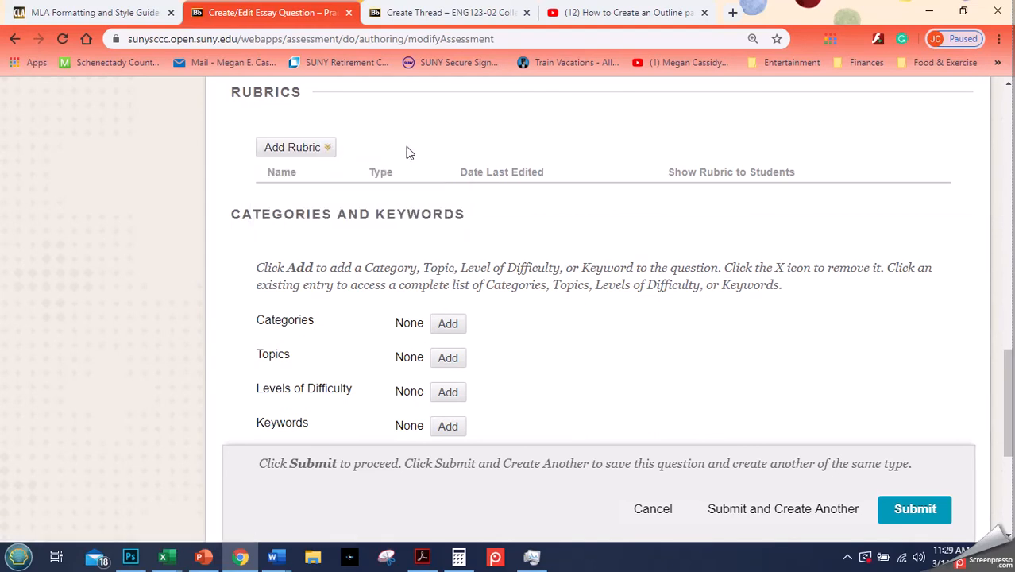
{"action": "scroll", "coordinate": [429, 159], "scroll_direction": "down", "scroll_amount": 1}
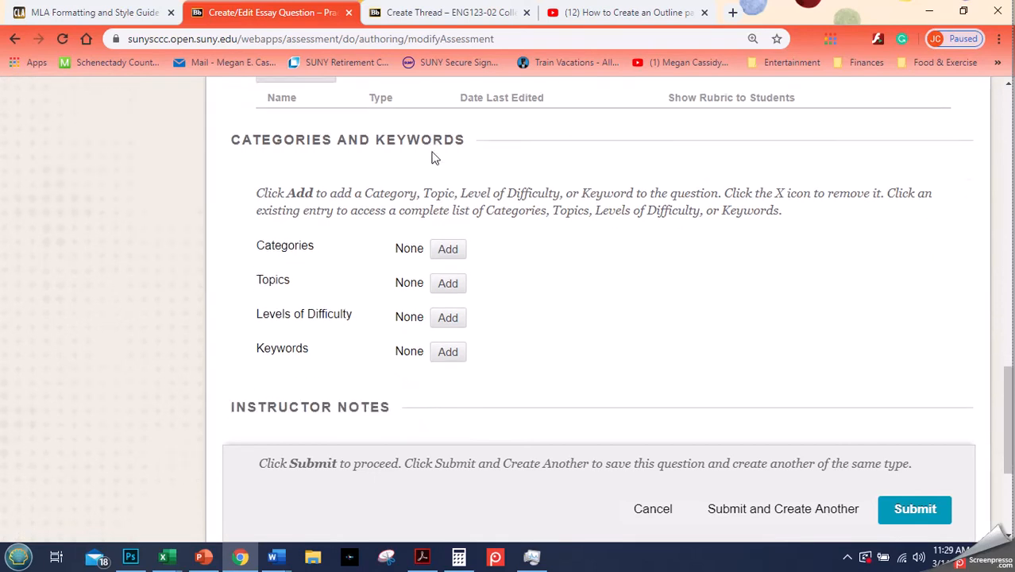
{"action": "scroll", "coordinate": [628, 286], "scroll_direction": "down", "scroll_amount": 2}
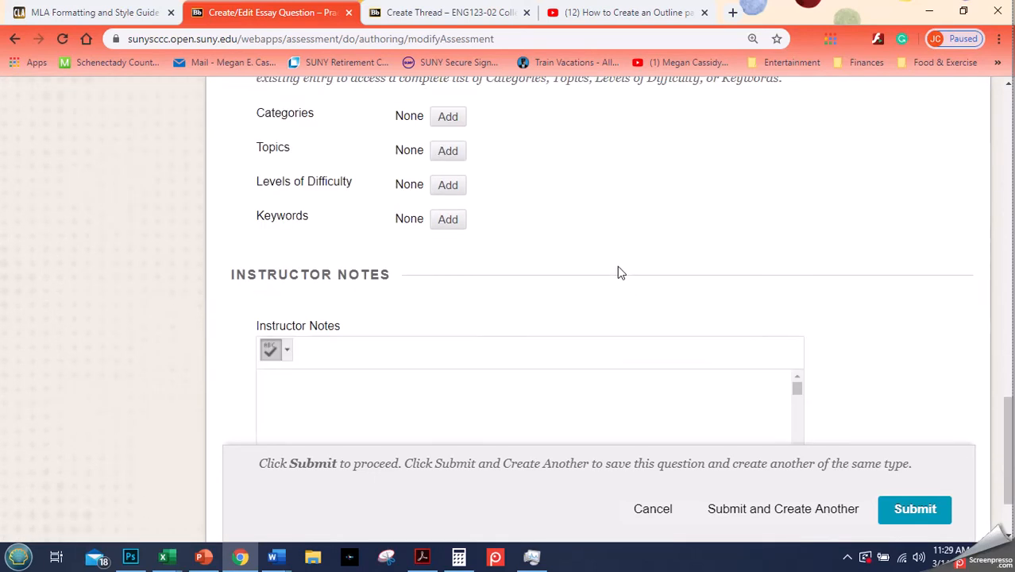
{"action": "scroll", "coordinate": [566, 235], "scroll_direction": "down", "scroll_amount": 1}
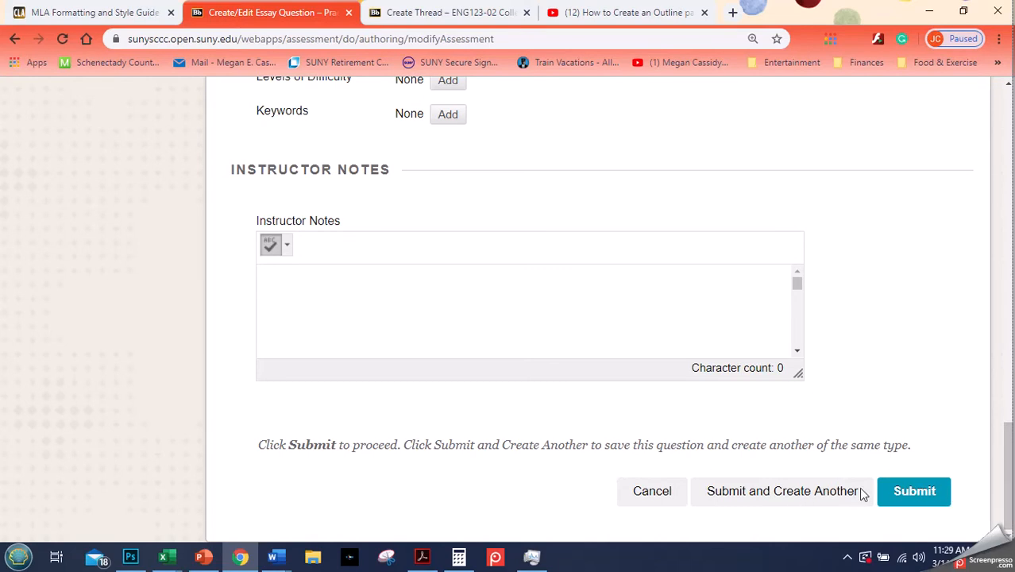
Submit the essay question with the rubric, categories, keywords and instructor notes left empty, and review it on the test canvas
{"action": "left_click", "coordinate": [910, 494]}
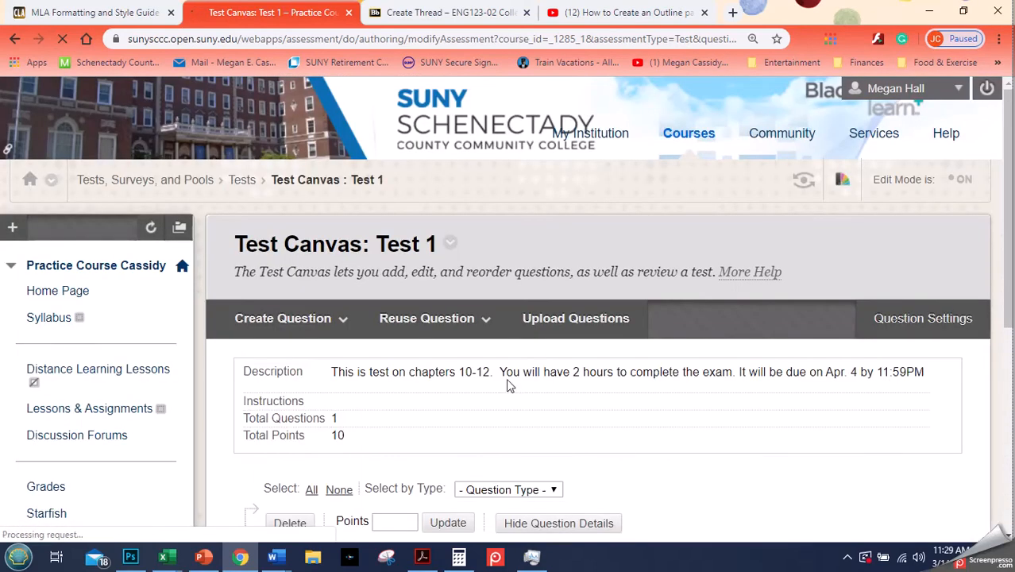
{"action": "scroll", "coordinate": [494, 299], "scroll_direction": "down", "scroll_amount": 4}
{"action": "scroll", "coordinate": [512, 311], "scroll_direction": "down", "scroll_amount": 1}
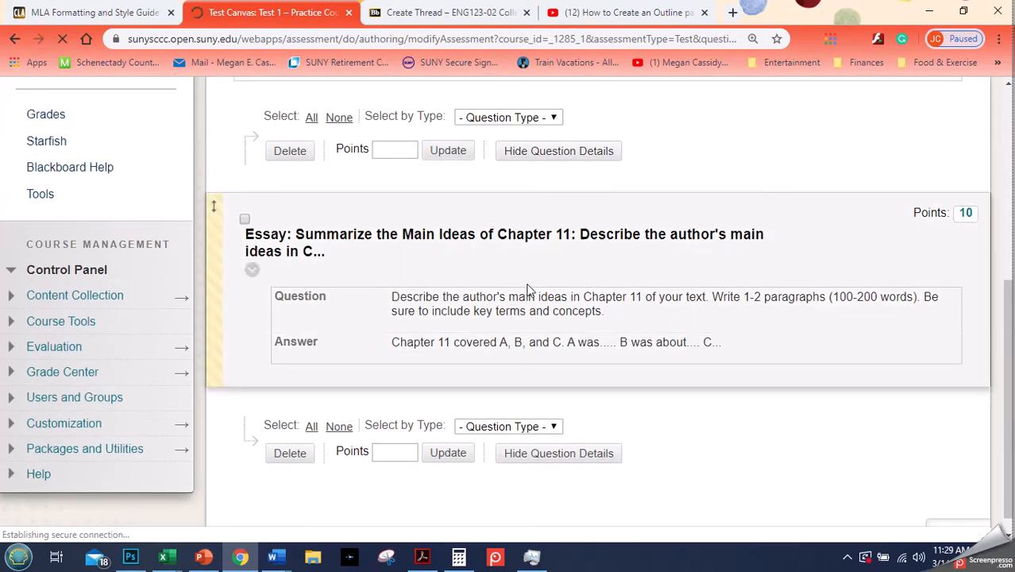
Set the essay question's points to 20 without extra credit and dismiss the success notice
{"action": "left_click", "coordinate": [966, 214]}
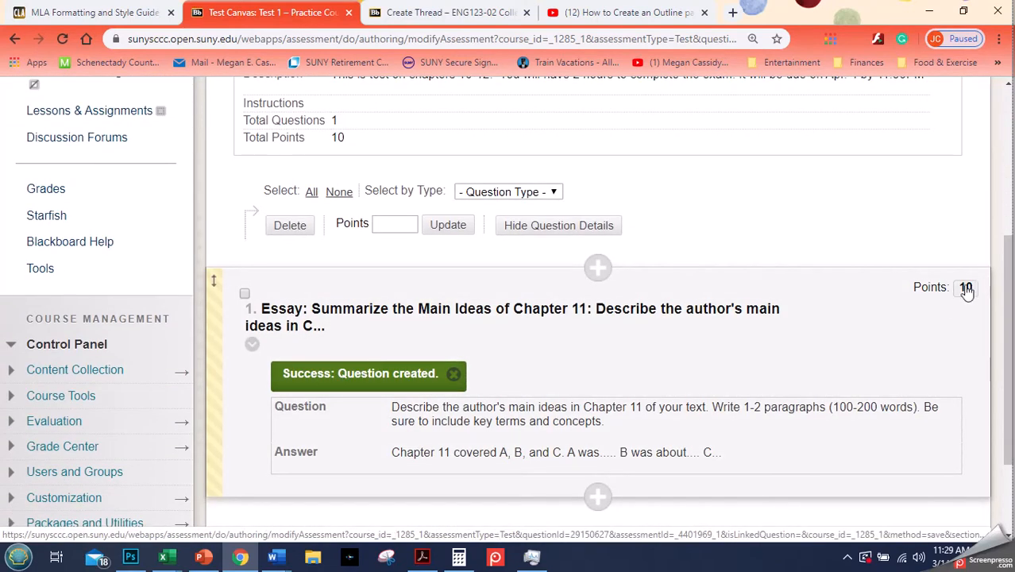
{"action": "left_click", "coordinate": [965, 287]}
{"action": "double_click", "coordinate": [720, 292]}
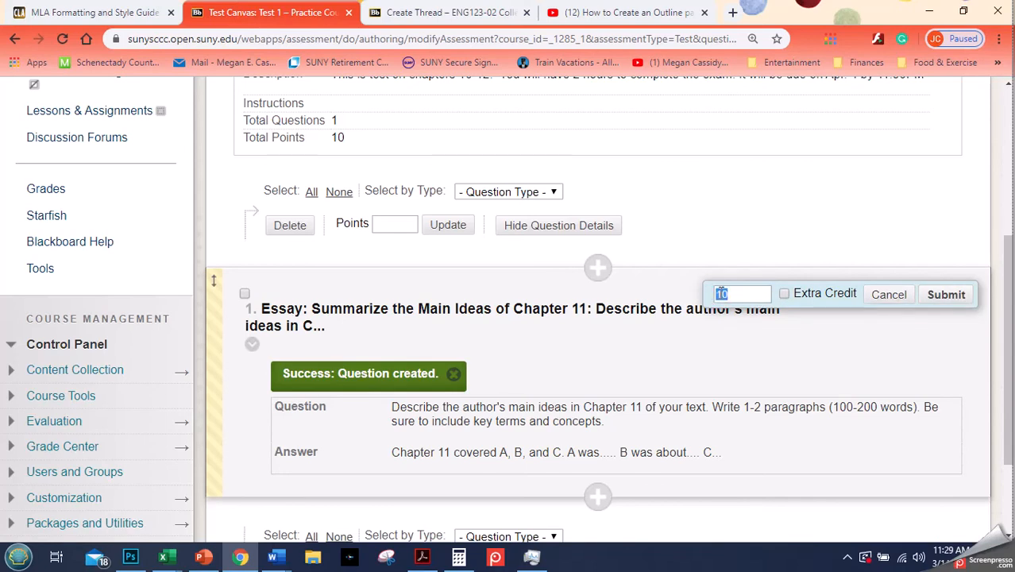
{"action": "type", "text": "20"}
{"action": "left_click", "coordinate": [945, 294]}
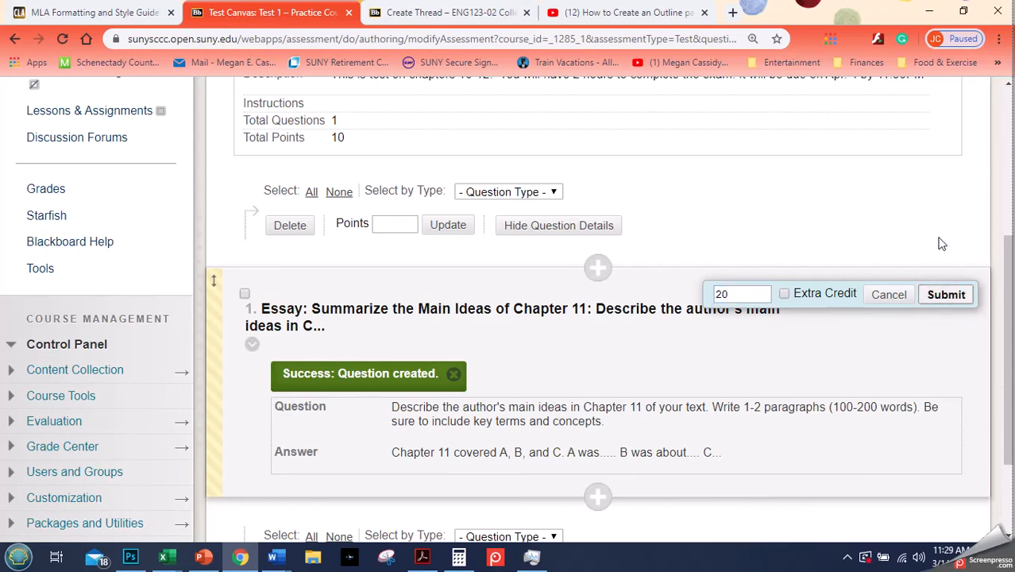
{"action": "left_click", "coordinate": [635, 373]}
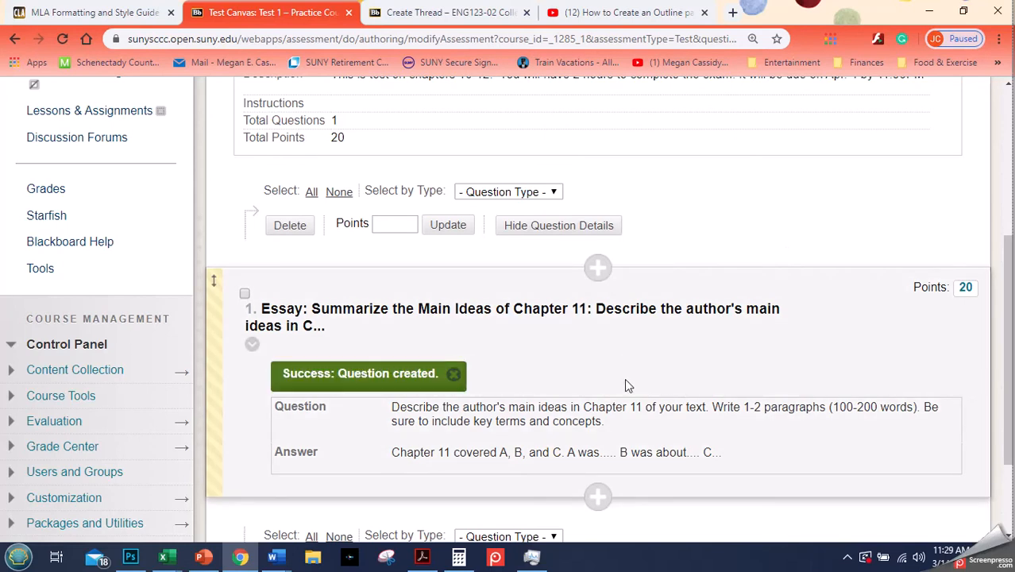
{"action": "left_click", "coordinate": [454, 373]}
Add a multiple choice question to the test
{"action": "scroll", "coordinate": [496, 334], "scroll_direction": "down", "scroll_amount": 2}
{"action": "scroll", "coordinate": [470, 349], "scroll_direction": "up", "scroll_amount": 3}
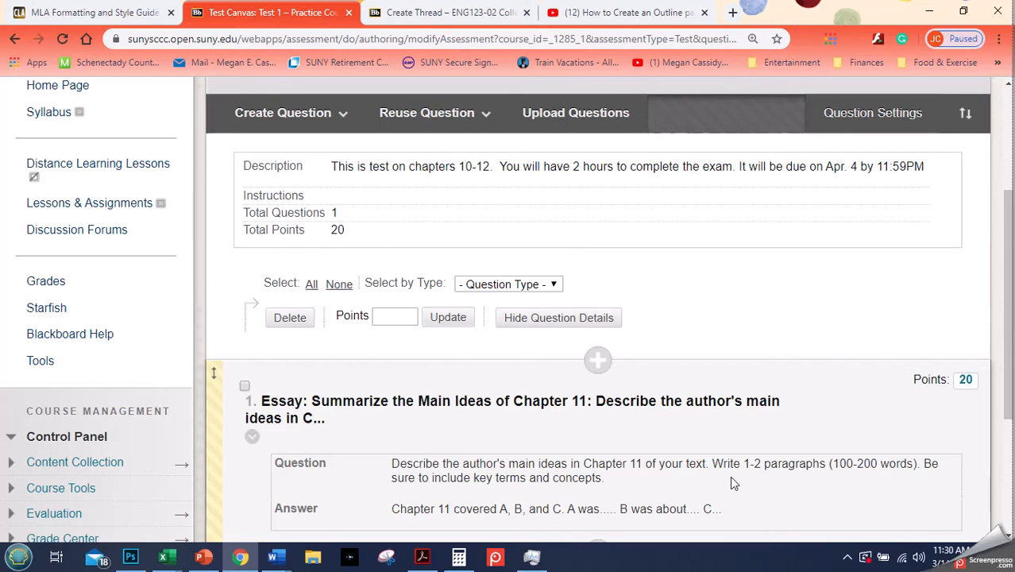
{"action": "left_click", "coordinate": [301, 115]}
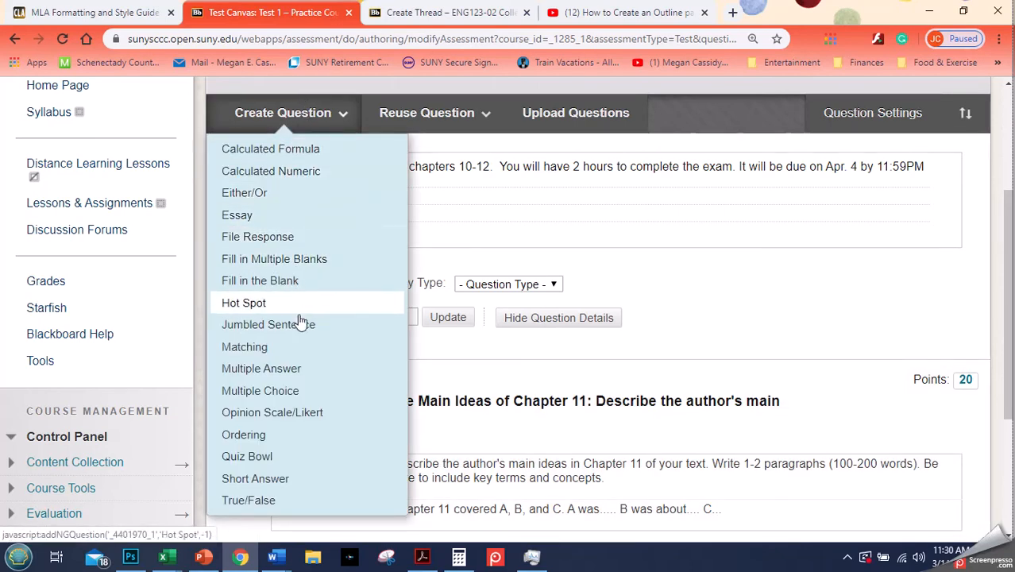
{"action": "left_click", "coordinate": [306, 390]}
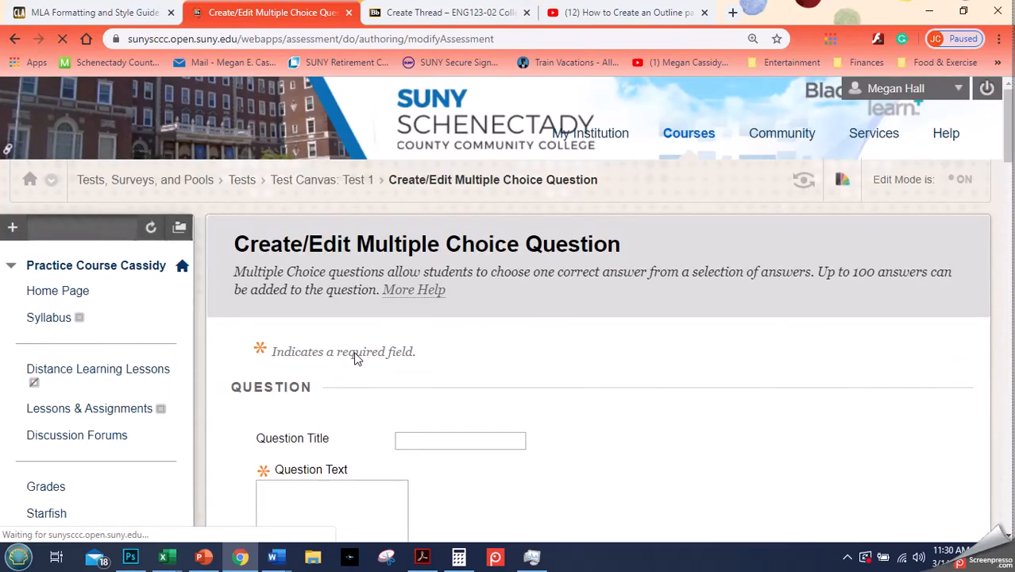
Title the multiple choice question "Question 1"
{"action": "scroll", "coordinate": [559, 244], "scroll_direction": "down", "scroll_amount": 4}
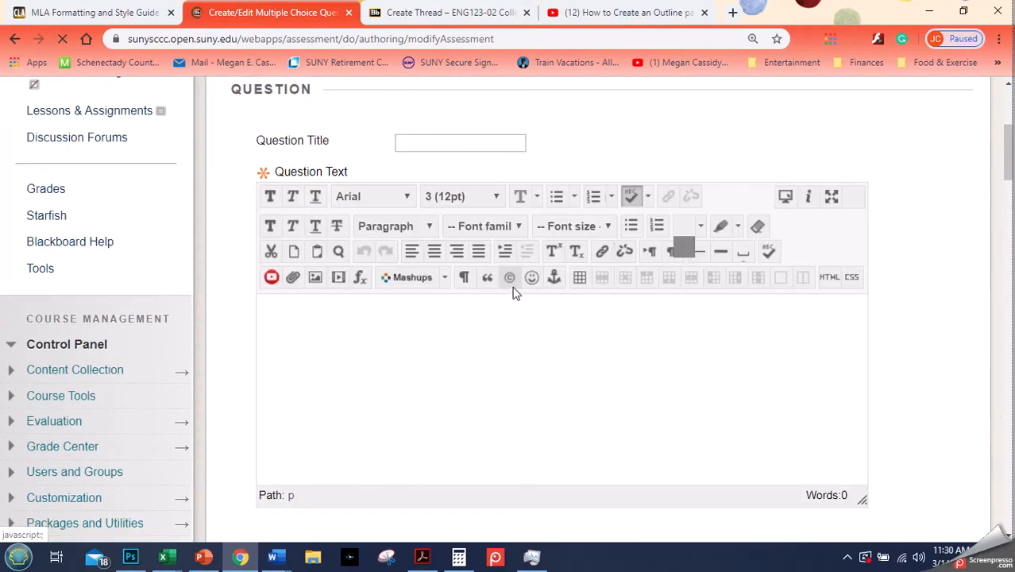
{"action": "left_click", "coordinate": [432, 140]}
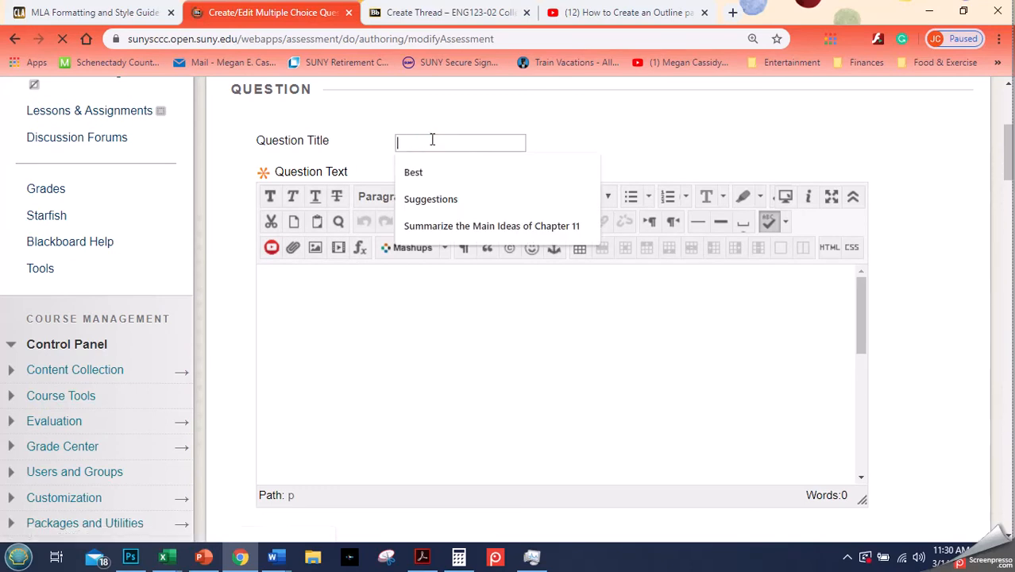
{"action": "type", "text": "Q"}
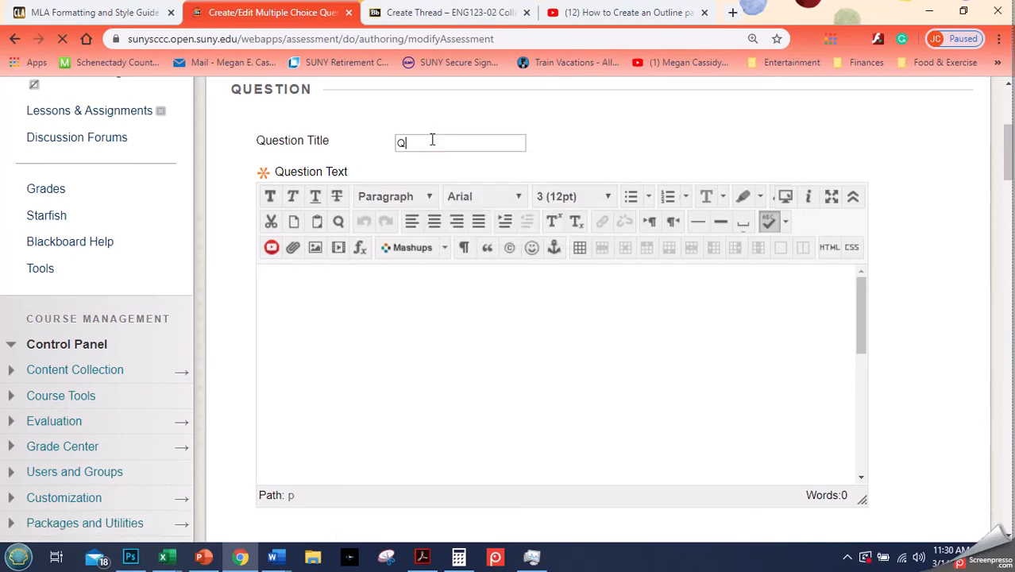
{"action": "type", "text": "uestion 1"}
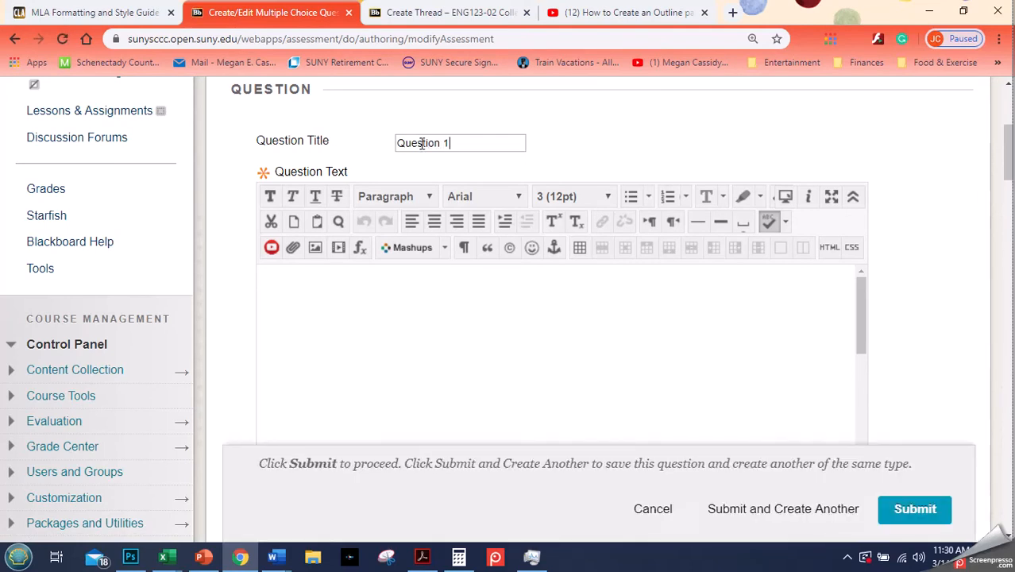
{"action": "left_click", "coordinate": [332, 319]}
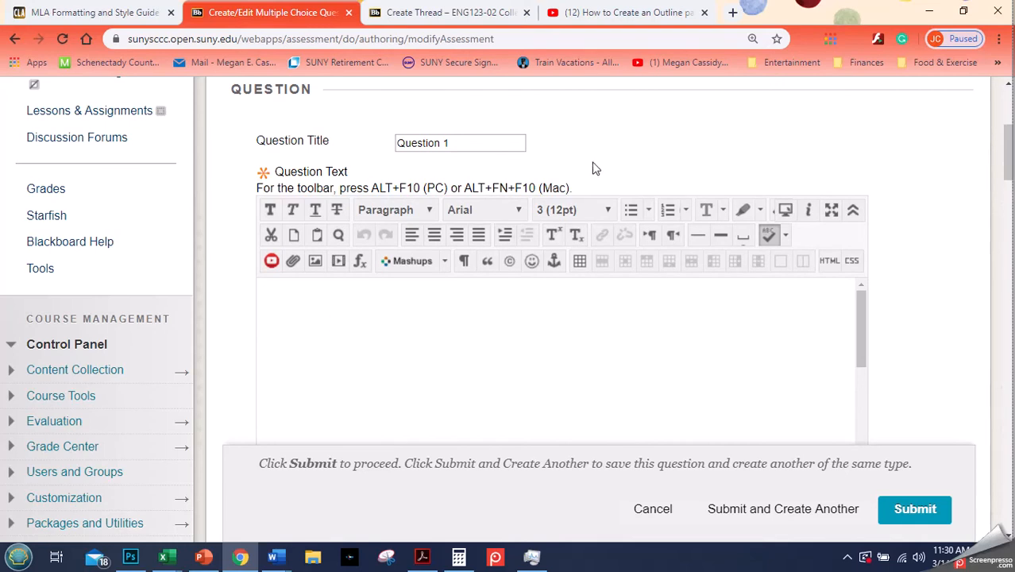
Examine the multiple choice question's options and its answer fields
{"action": "scroll", "coordinate": [927, 333], "scroll_direction": "down", "scroll_amount": 3}
{"action": "scroll", "coordinate": [933, 206], "scroll_direction": "down", "scroll_amount": 5}
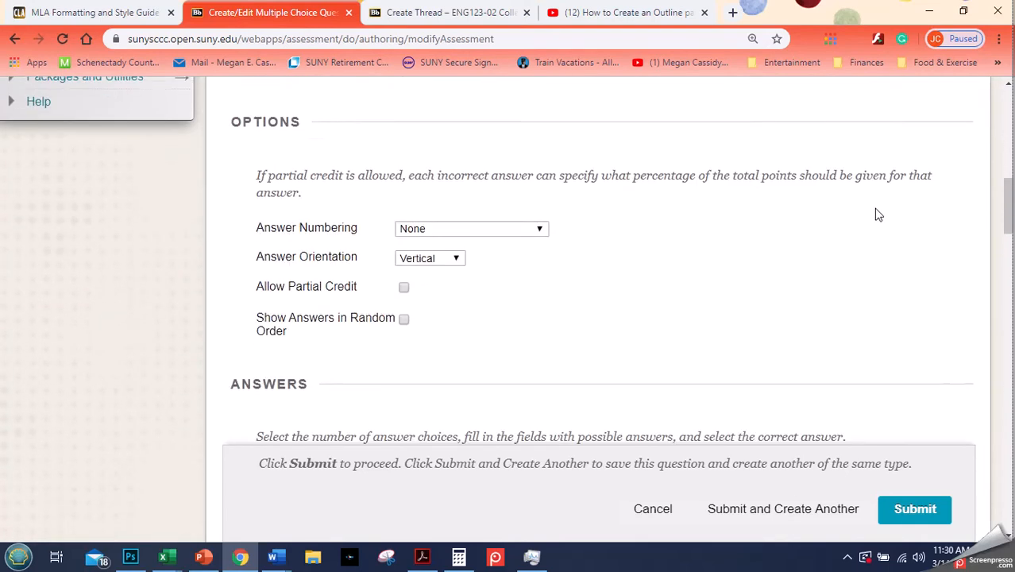
{"action": "scroll", "coordinate": [401, 274], "scroll_direction": "down", "scroll_amount": 3}
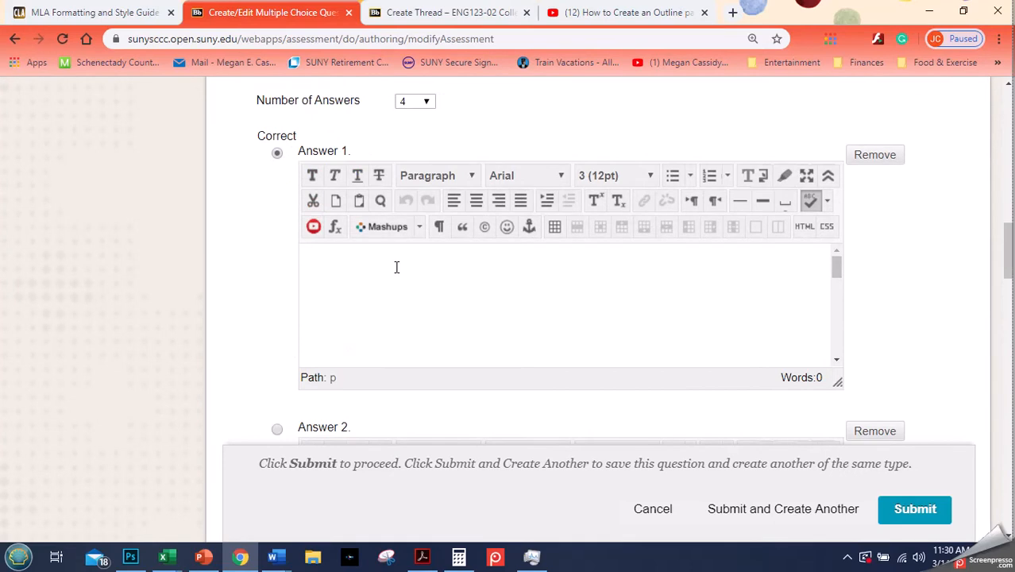
{"action": "left_click", "coordinate": [397, 270]}
{"action": "scroll", "coordinate": [954, 330], "scroll_direction": "down", "scroll_amount": 12}
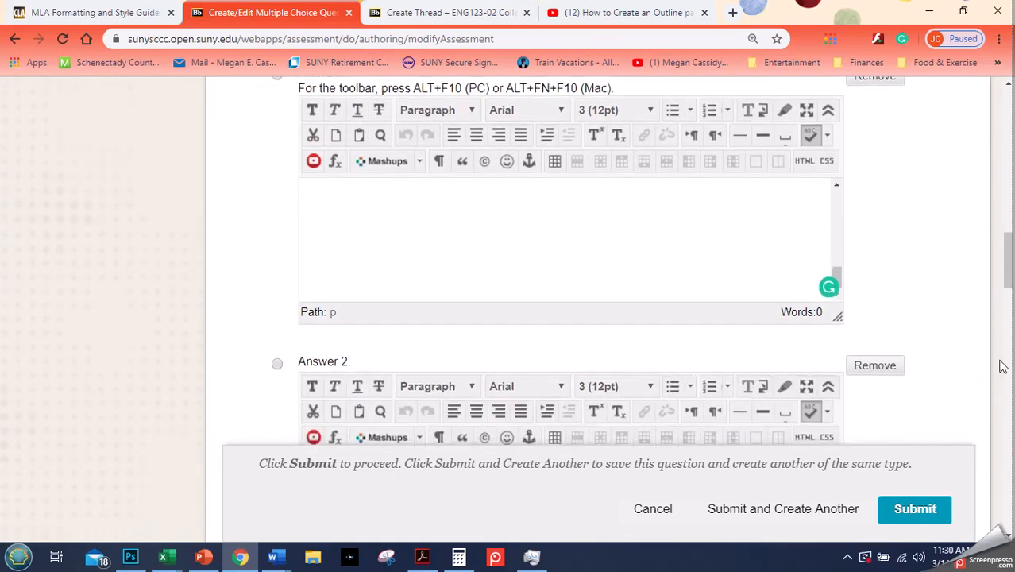
{"action": "scroll", "coordinate": [949, 329], "scroll_direction": "up", "scroll_amount": 4}
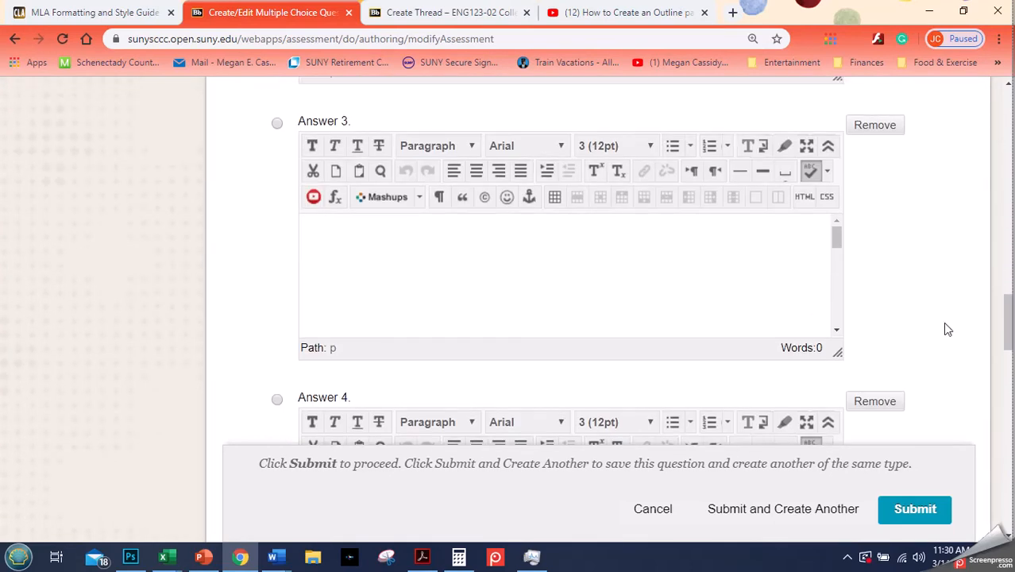
{"action": "left_click", "coordinate": [1005, 330]}
{"action": "left_click_drag", "start_coordinate": [1006, 330], "coordinate": [1006, 164]}
Enter the question text "Who was the antagonist in the story told in Chapter 12?"
{"action": "left_click", "coordinate": [447, 303]}
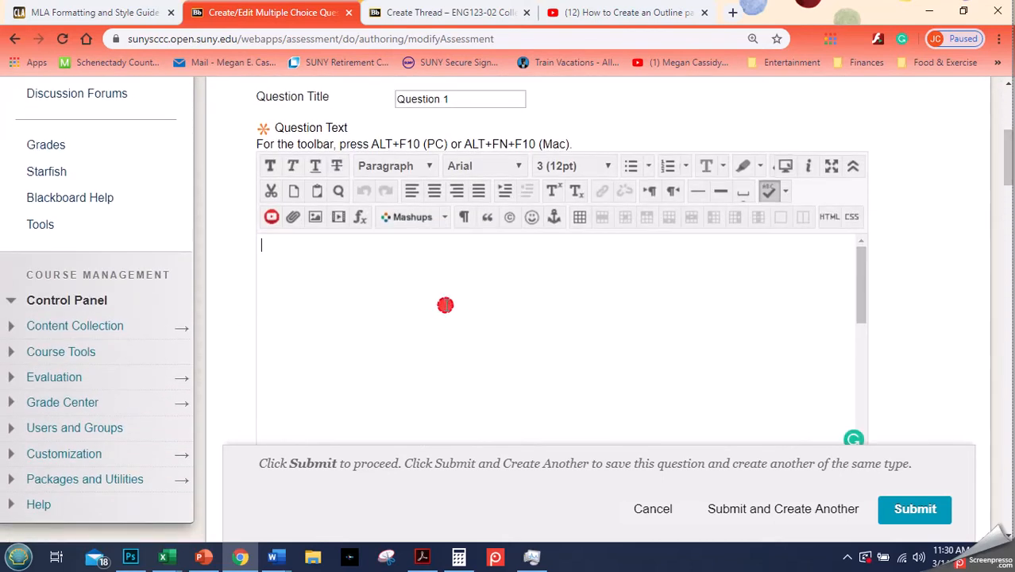
{"action": "type", "text": "Who was the antagonist in"}
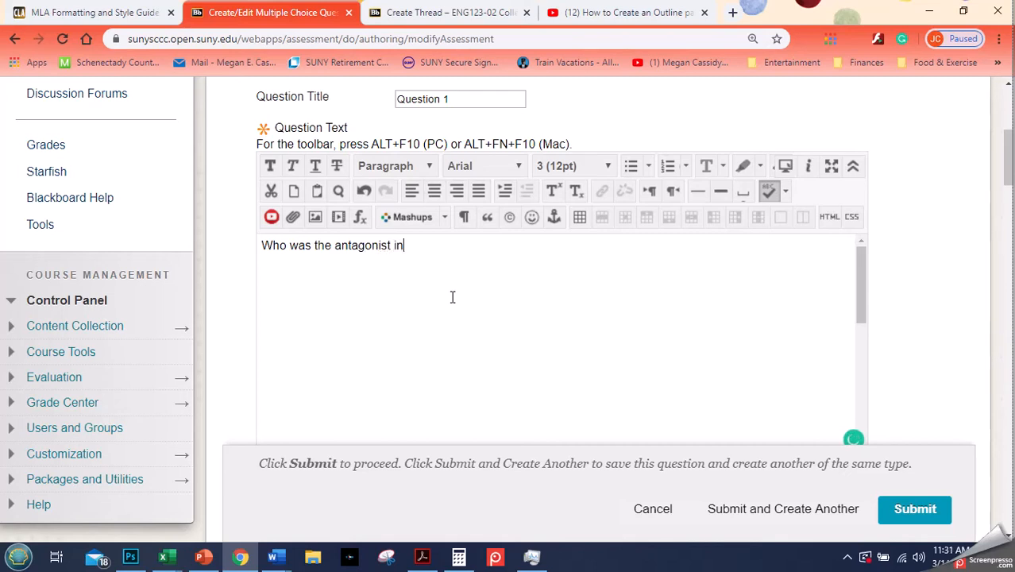
{"action": "type", "text": "he story told in Cha"}
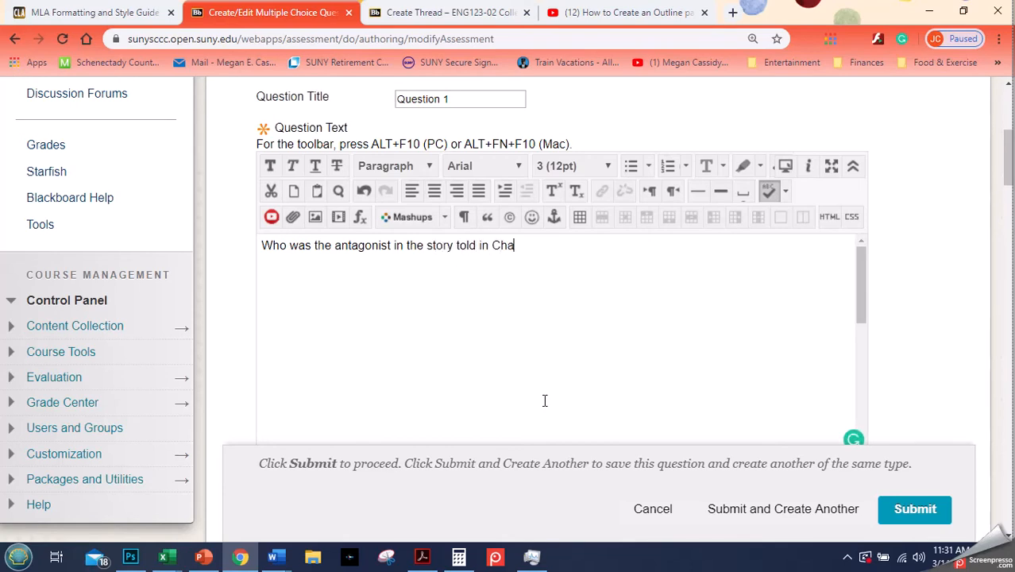
{"action": "type", "text": "pter 12?"}
Set the answer numbering to Lowercase Letters (a, b, c) and have the answers shown in random order
{"action": "scroll", "coordinate": [302, 207], "scroll_direction": "down", "scroll_amount": 3}
{"action": "scroll", "coordinate": [315, 237], "scroll_direction": "down", "scroll_amount": 2}
{"action": "scroll", "coordinate": [794, 369], "scroll_direction": "up", "scroll_amount": 3}
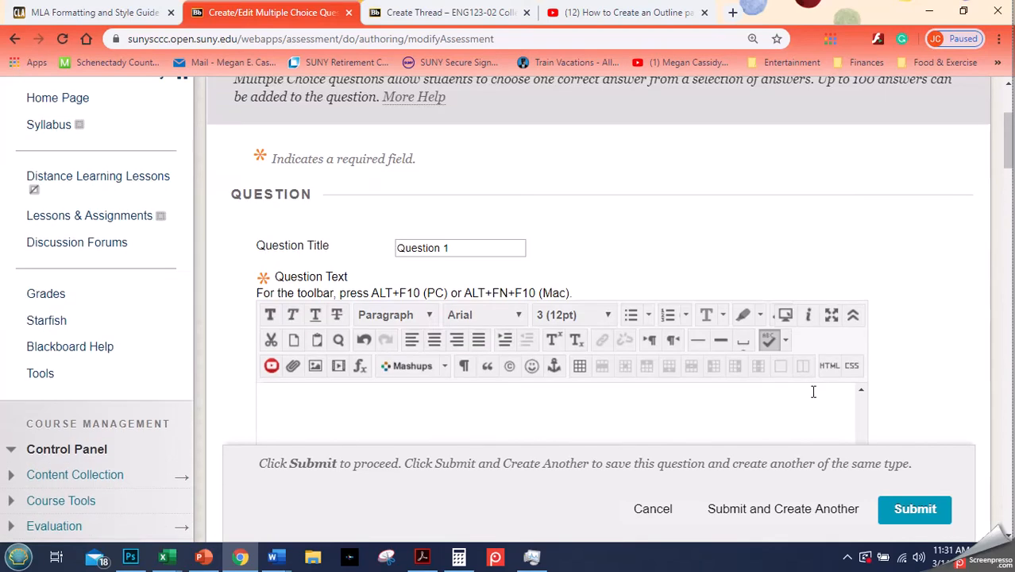
{"action": "scroll", "coordinate": [1008, 139], "scroll_direction": "down", "scroll_amount": 4}
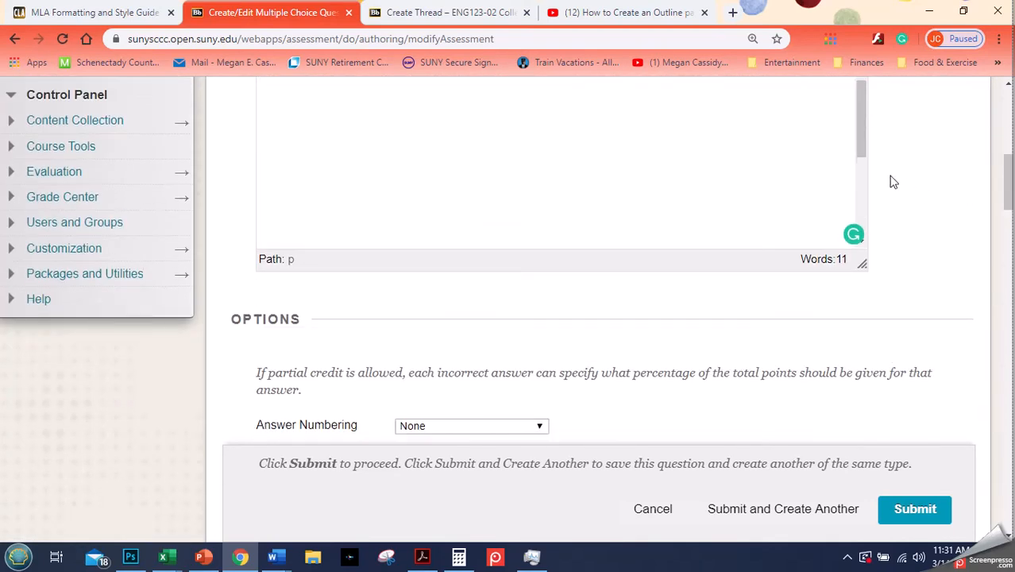
{"action": "scroll", "coordinate": [860, 111], "scroll_direction": "up", "scroll_amount": 2}
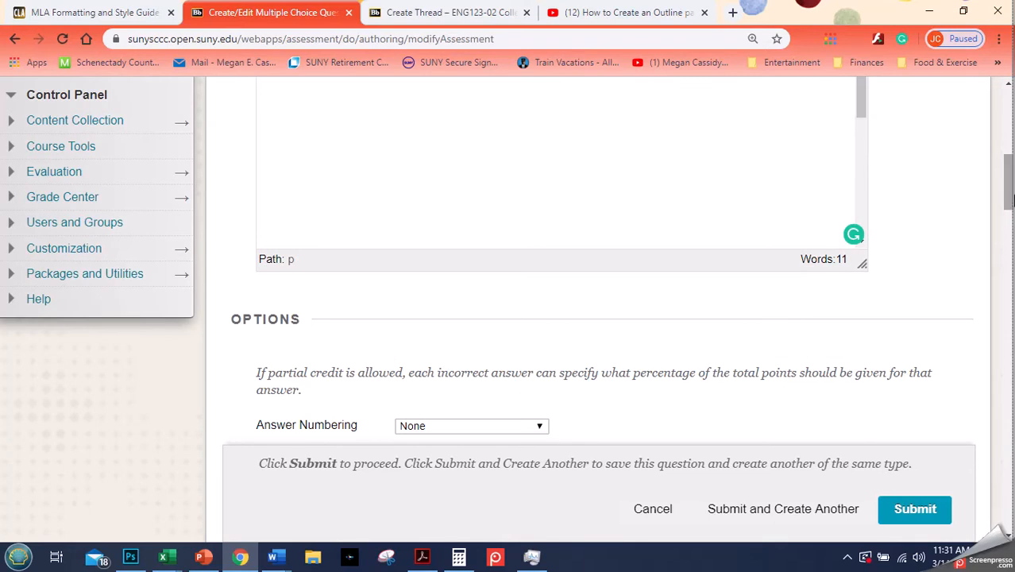
{"action": "scroll", "coordinate": [1007, 183], "scroll_direction": "up", "scroll_amount": 2}
{"action": "left_click_drag", "start_coordinate": [1008, 170], "coordinate": [1011, 218]}
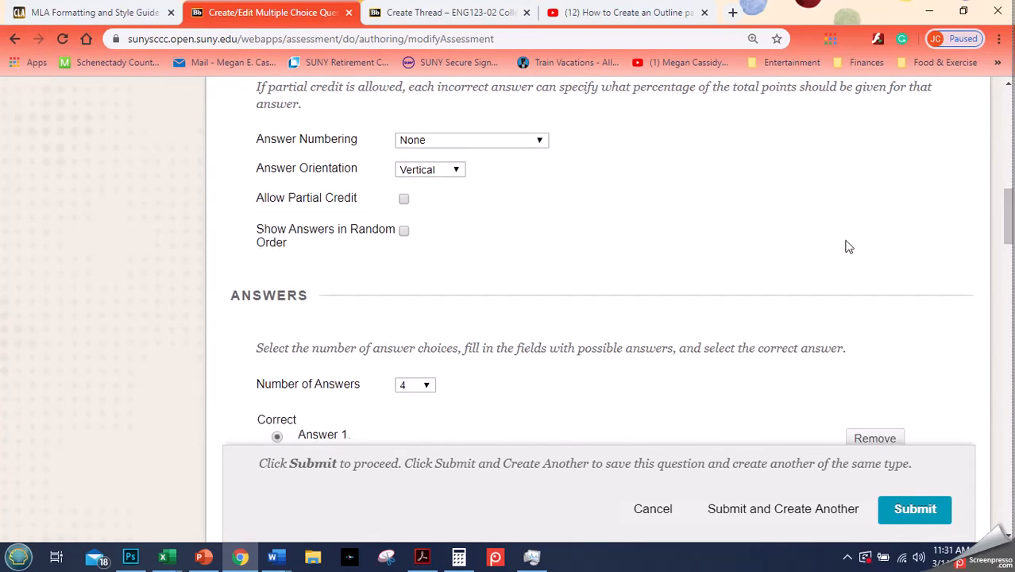
{"action": "left_click", "coordinate": [452, 140]}
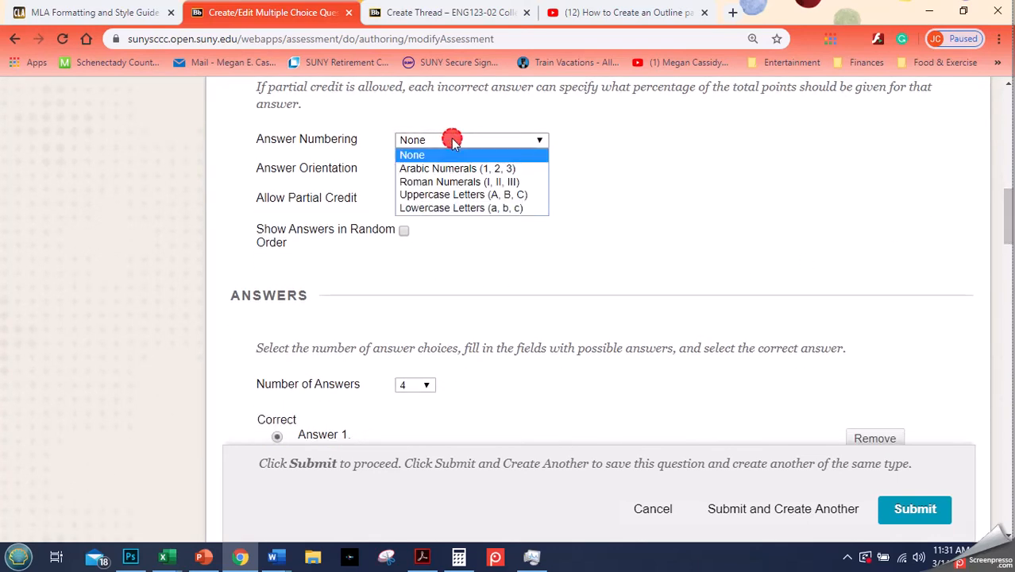
{"action": "left_click", "coordinate": [472, 208]}
{"action": "left_click", "coordinate": [616, 204]}
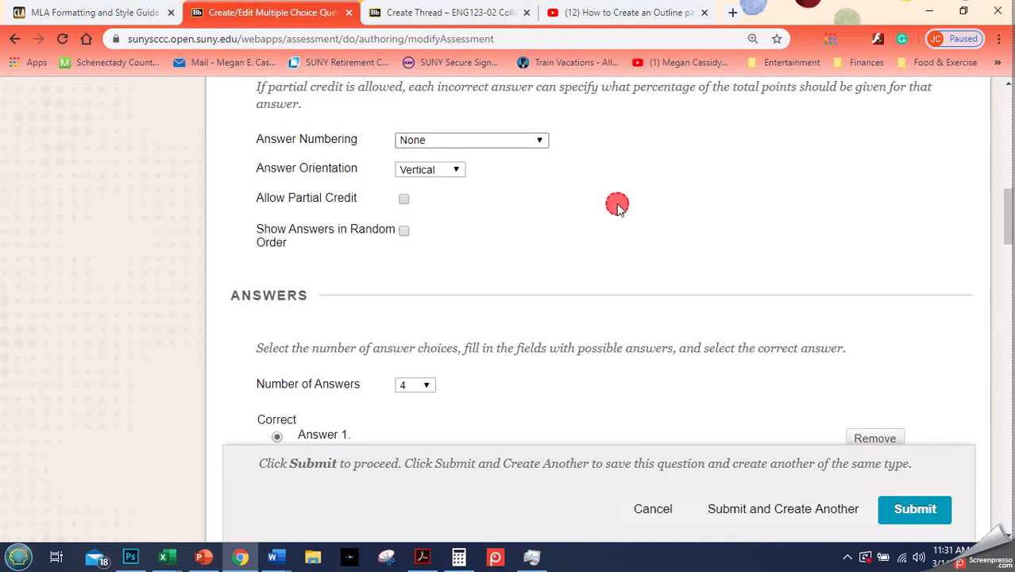
{"action": "left_click", "coordinate": [501, 144]}
{"action": "left_click", "coordinate": [513, 139]}
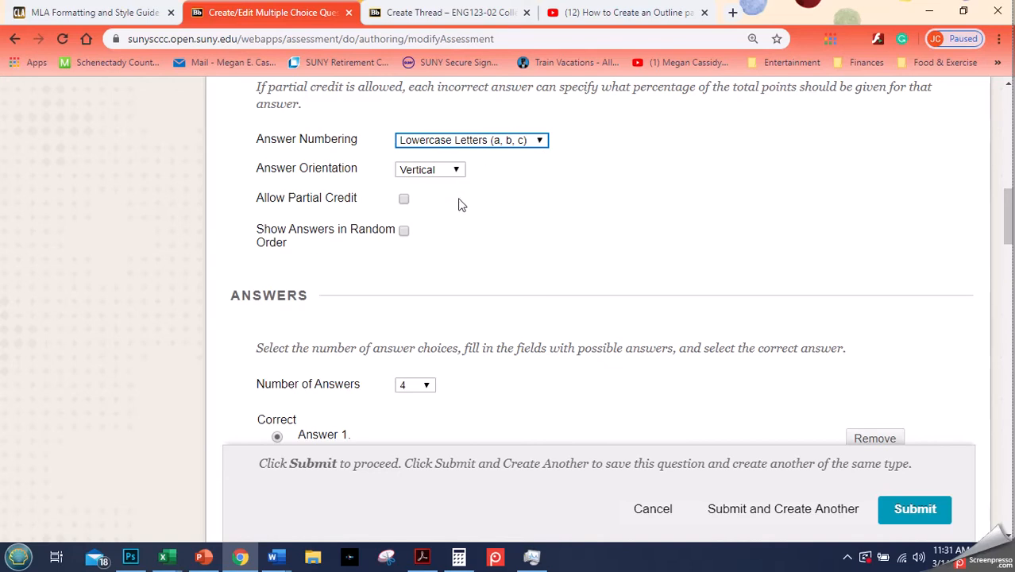
{"action": "left_click", "coordinate": [404, 231]}
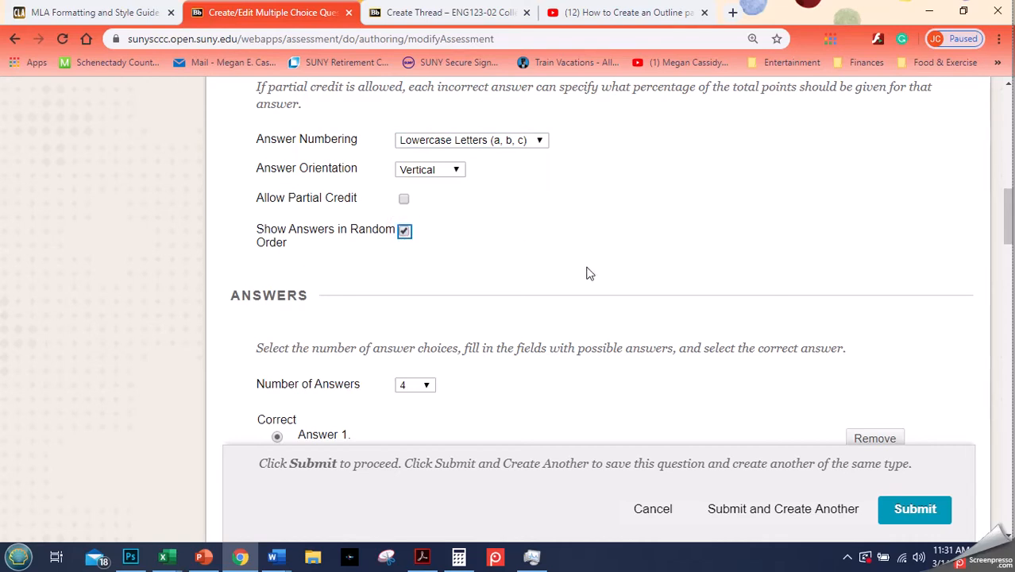
Examine the answer section and the available choices for the number of answers, keeping it at 4
{"action": "scroll", "coordinate": [401, 226], "scroll_direction": "down", "scroll_amount": 3}
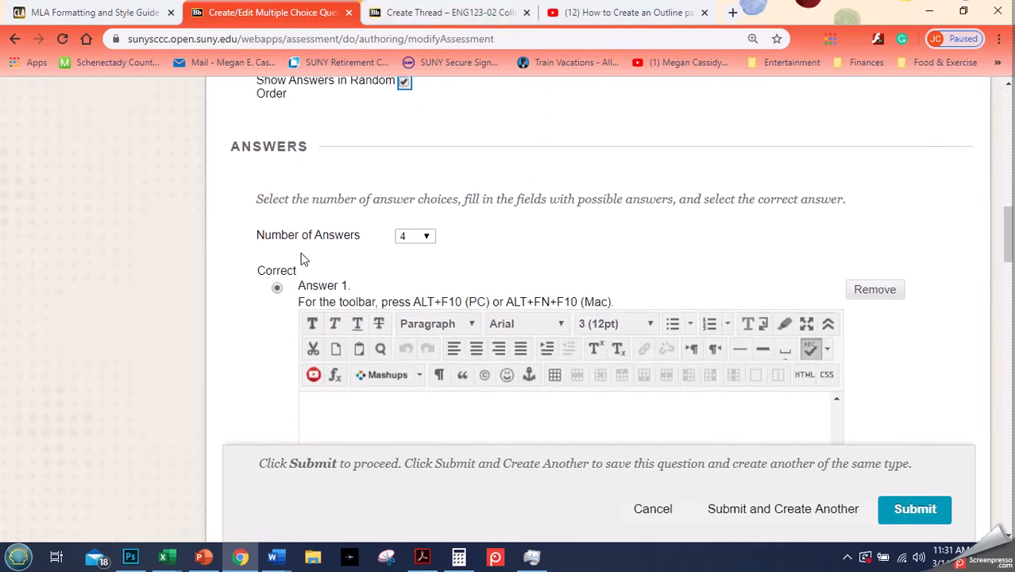
{"action": "scroll", "coordinate": [310, 252], "scroll_direction": "down", "scroll_amount": 1}
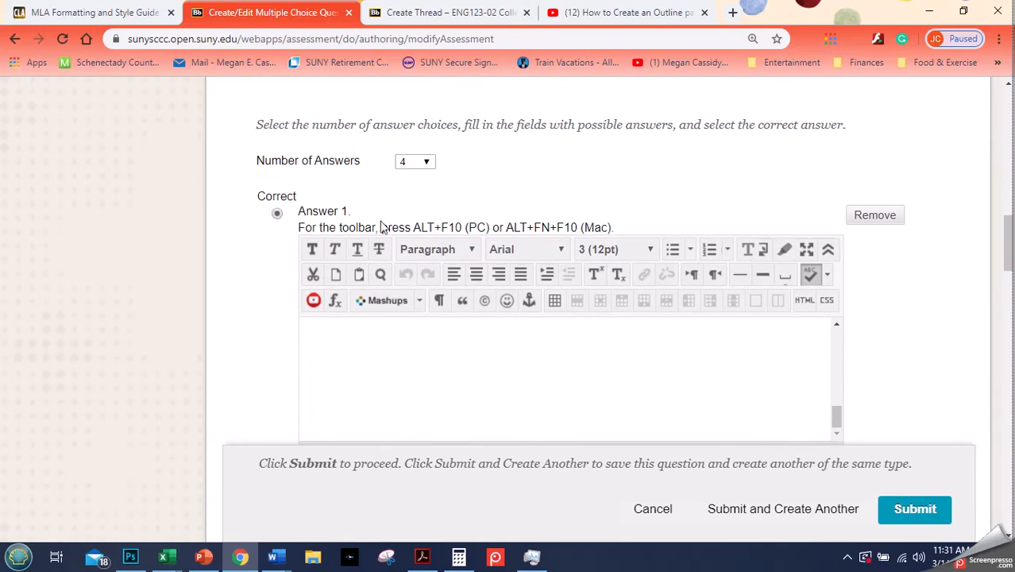
{"action": "left_click", "coordinate": [371, 340]}
{"action": "scroll", "coordinate": [373, 338], "scroll_direction": "down", "scroll_amount": 2}
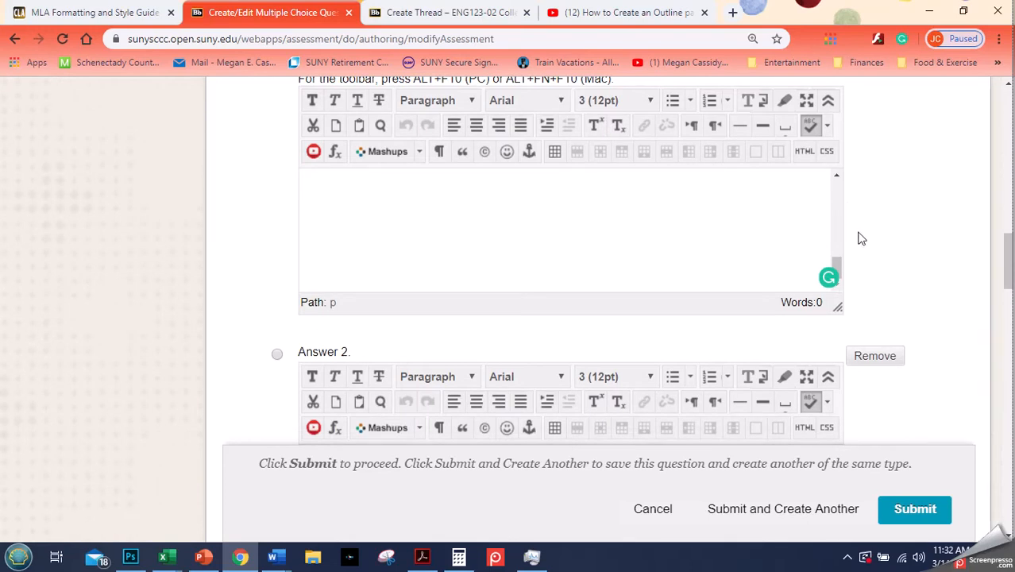
{"action": "left_click_drag", "start_coordinate": [835, 262], "coordinate": [835, 174]}
{"action": "left_click_drag", "start_coordinate": [1008, 270], "coordinate": [1011, 208]}
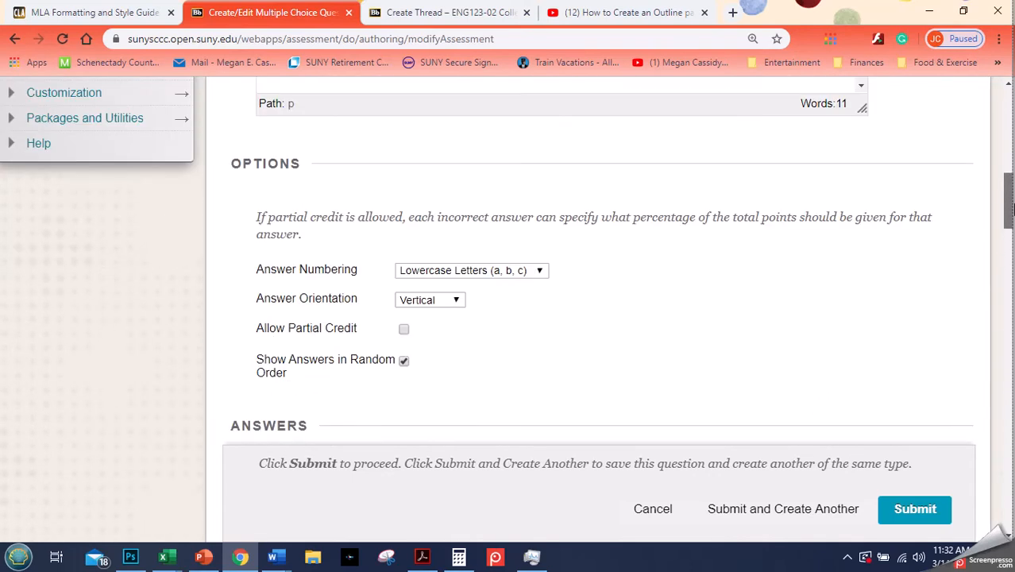
{"action": "left_click_drag", "start_coordinate": [1010, 191], "coordinate": [1011, 231]}
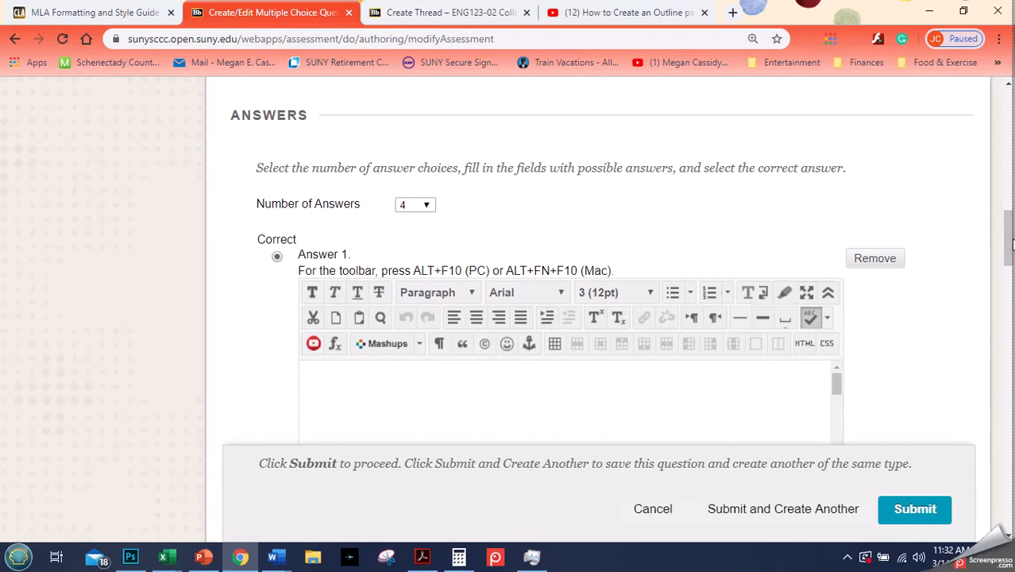
{"action": "scroll", "coordinate": [1011, 229], "scroll_direction": "up", "scroll_amount": 3}
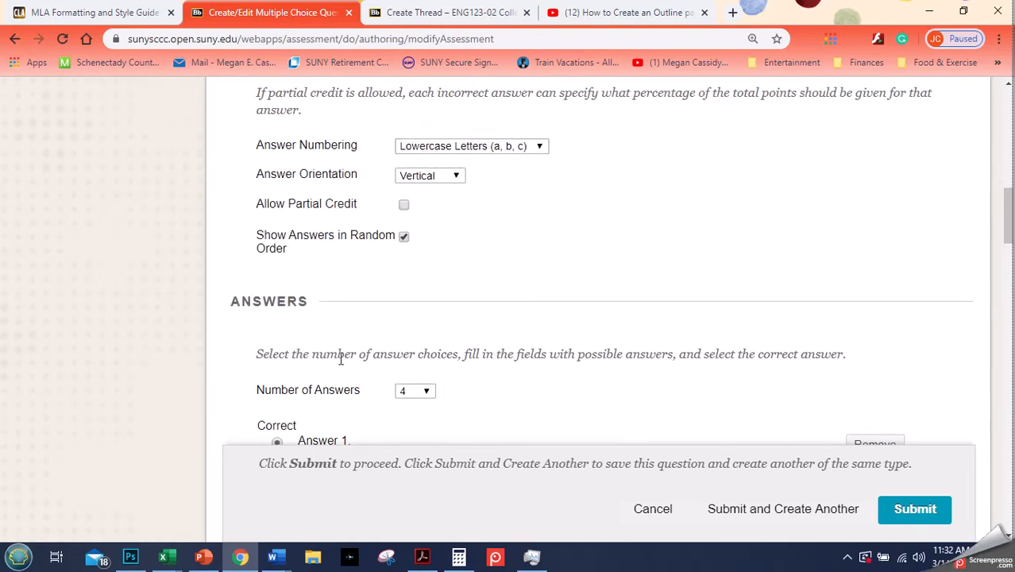
{"action": "left_click", "coordinate": [427, 392]}
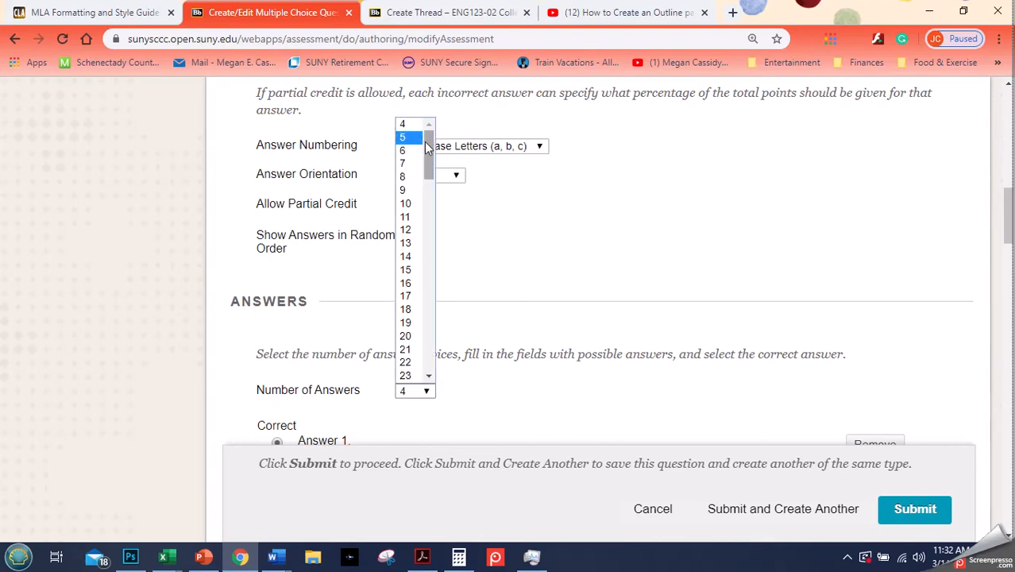
{"action": "left_click", "coordinate": [579, 418]}
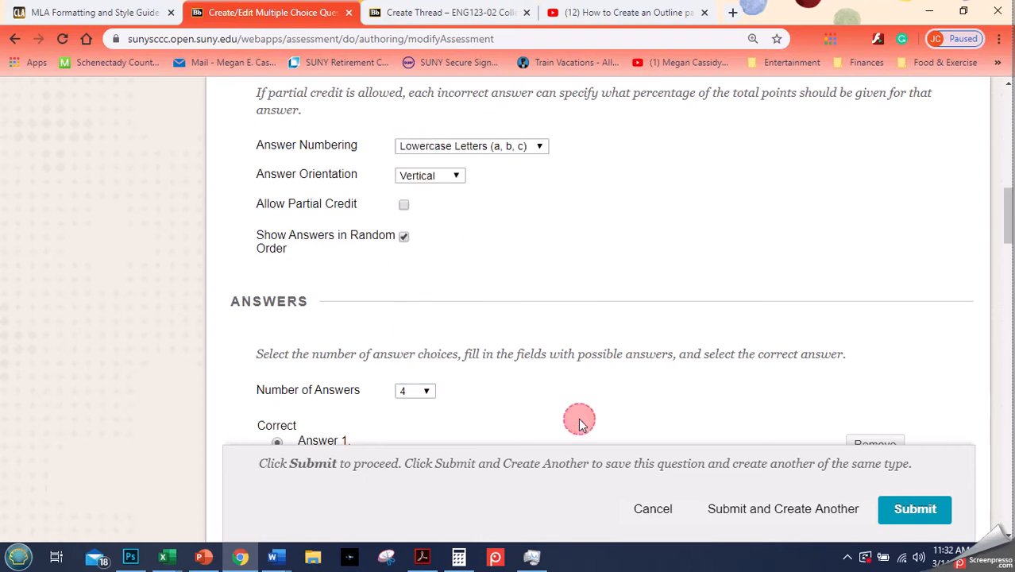
{"action": "mouse_move", "coordinate": [1010, 209]}
{"action": "left_mouse_down"}
{"action": "mouse_move", "coordinate": [1012, 237]}
{"action": "mouse_move", "coordinate": [1012, 213]}
{"action": "mouse_move", "coordinate": [1009, 221]}
{"action": "left_mouse_up"}
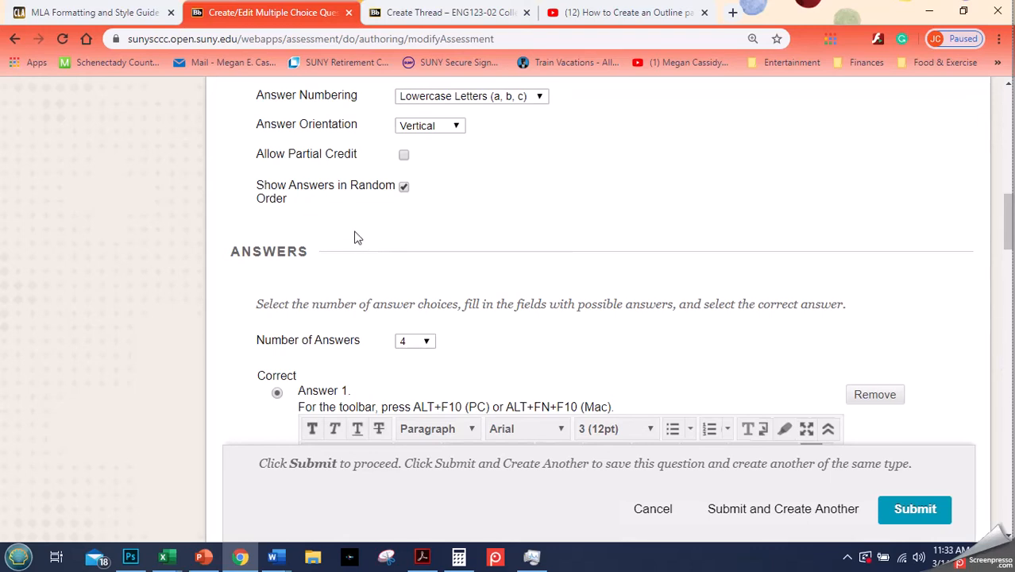
Enter a character's first name as the text of Answer 1
{"action": "left_click_drag", "start_coordinate": [1009, 208], "coordinate": [1012, 243]}
{"action": "left_click", "coordinate": [526, 228]}
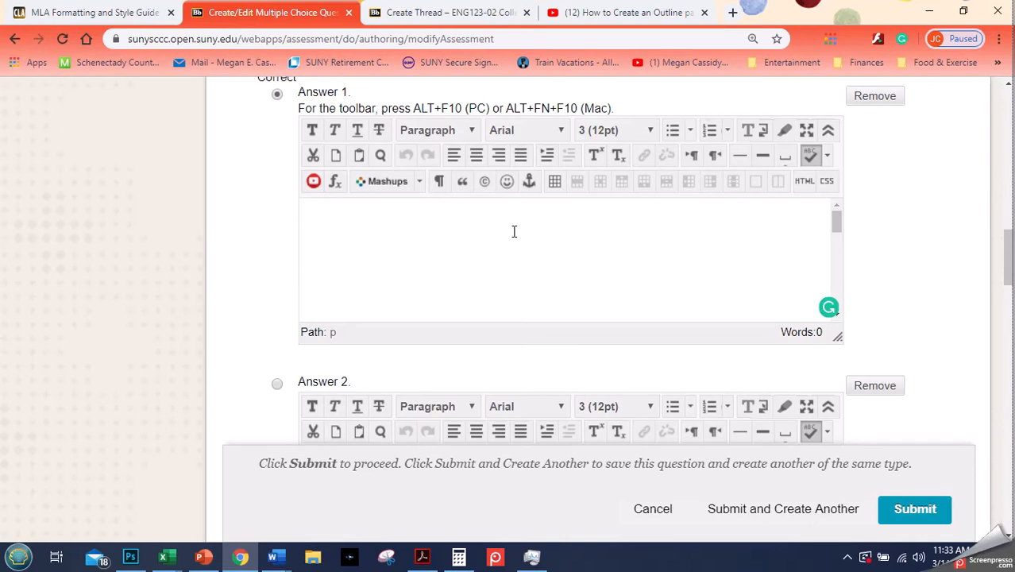
{"action": "type", "text": "B."}
{"action": "scroll", "coordinate": [617, 237], "scroll_direction": "up", "scroll_amount": 1}
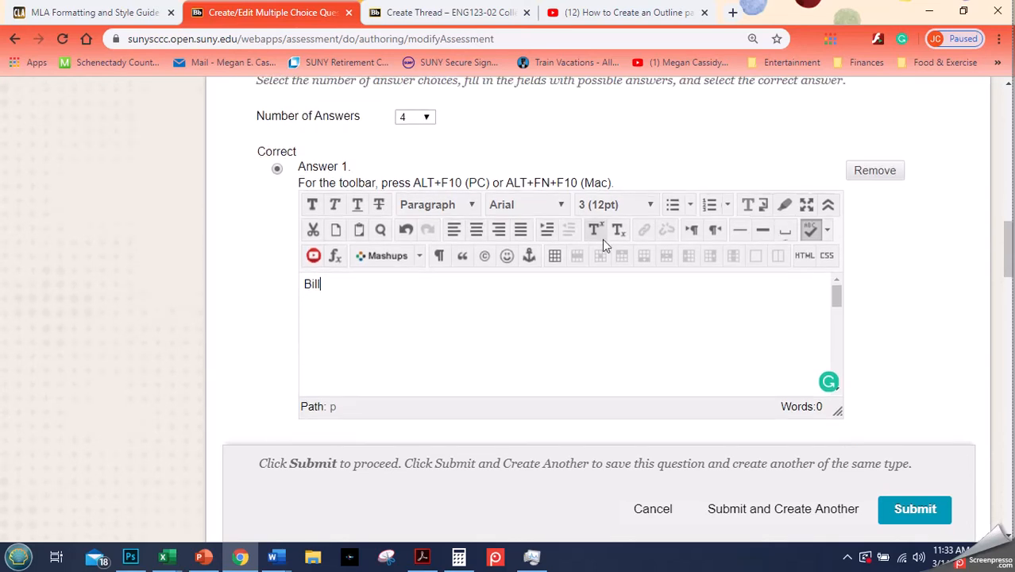
{"action": "scroll", "coordinate": [987, 275], "scroll_direction": "down", "scroll_amount": 3}
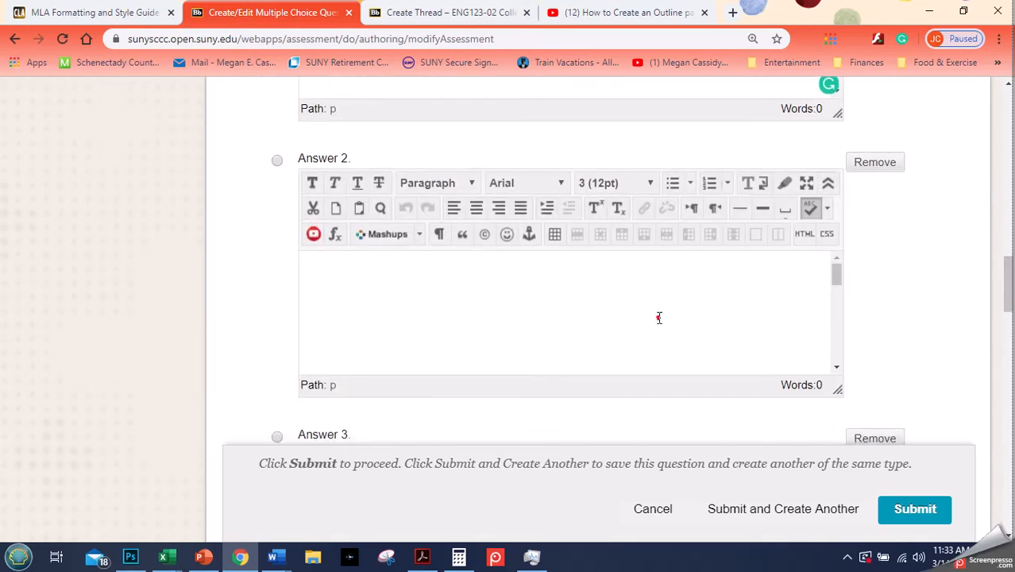
Enter a different character's first name as the text of each of Answers 2, 3 and 4
{"action": "left_click", "coordinate": [659, 318]}
{"action": "type", "text": "Nancy"}
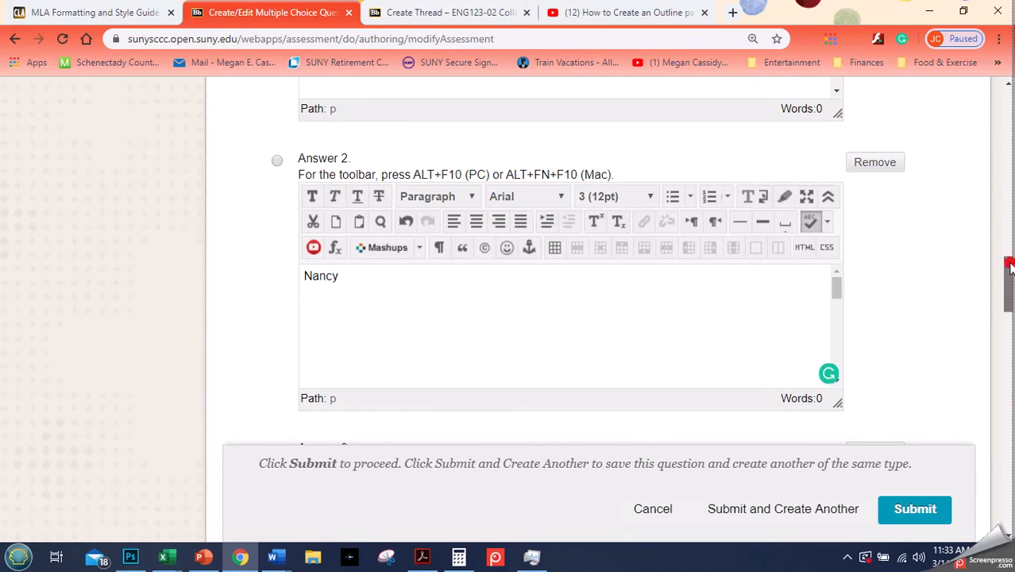
{"action": "scroll", "coordinate": [1003, 282], "scroll_direction": "down", "scroll_amount": 4}
{"action": "left_click", "coordinate": [698, 273]}
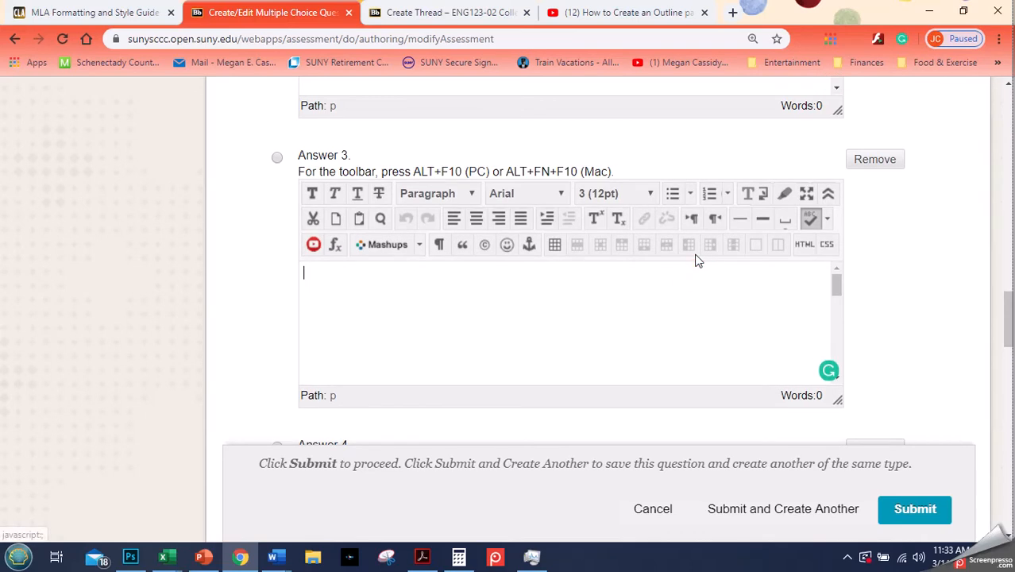
{"action": "type", "text": "Oliver"}
{"action": "left_click_drag", "start_coordinate": [1010, 324], "coordinate": [1010, 354]}
{"action": "left_click", "coordinate": [641, 310]}
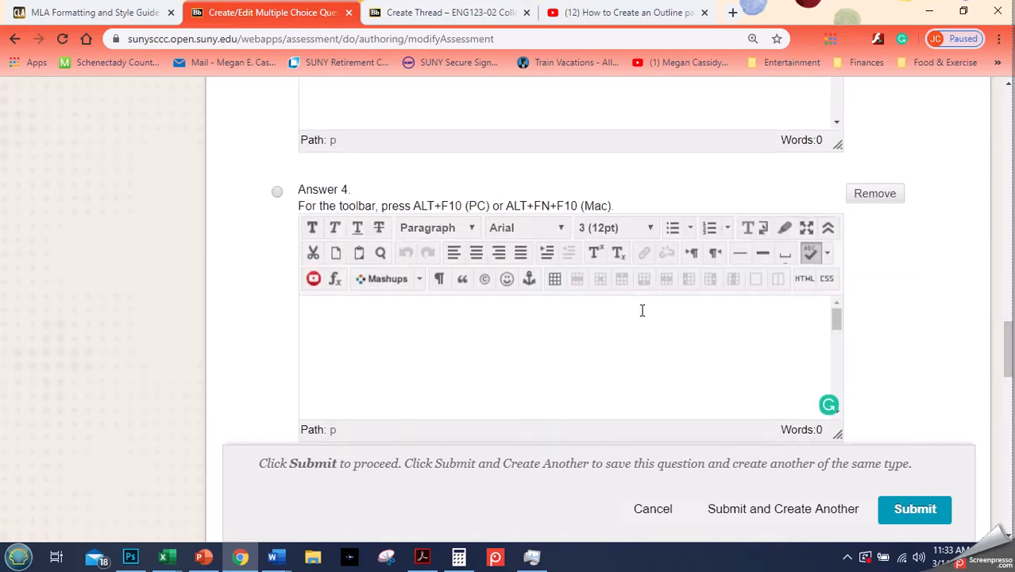
{"action": "type", "text": "Fa"}
{"action": "type", "text": "rank"}
Write correct response feedback beginning "Good choice!" and stating that the Answer 1 character is the enemy of the protagonist
{"action": "left_click", "coordinate": [1008, 351]}
{"action": "left_click_drag", "start_coordinate": [1008, 351], "coordinate": [1005, 411]}
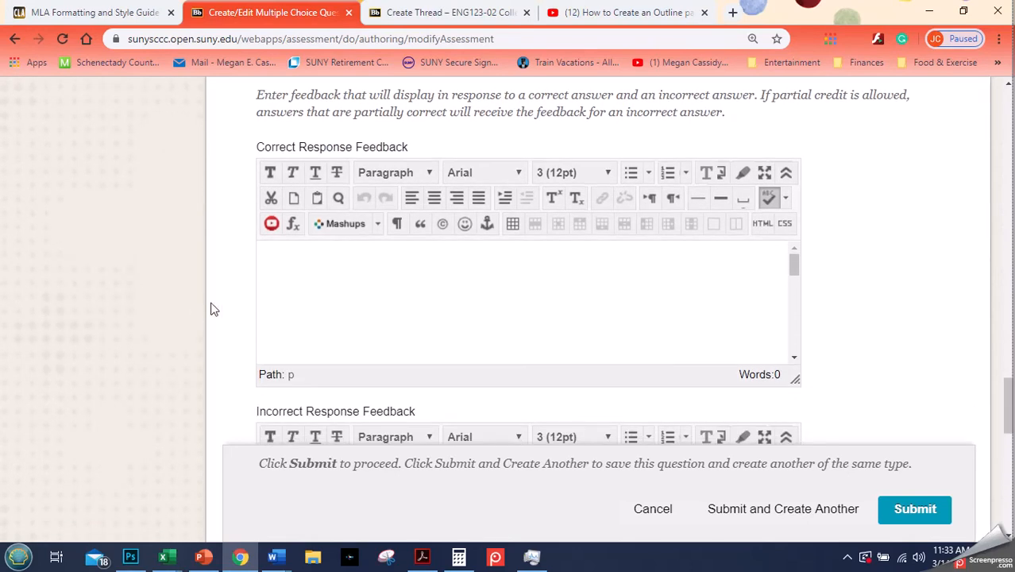
{"action": "left_click", "coordinate": [276, 260]}
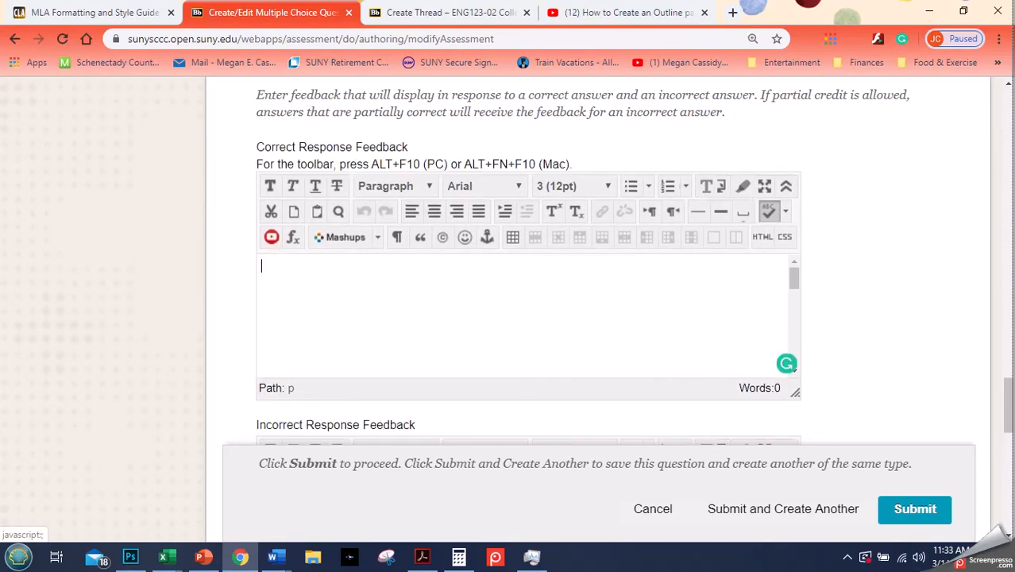
{"action": "type", "text": "Go"}
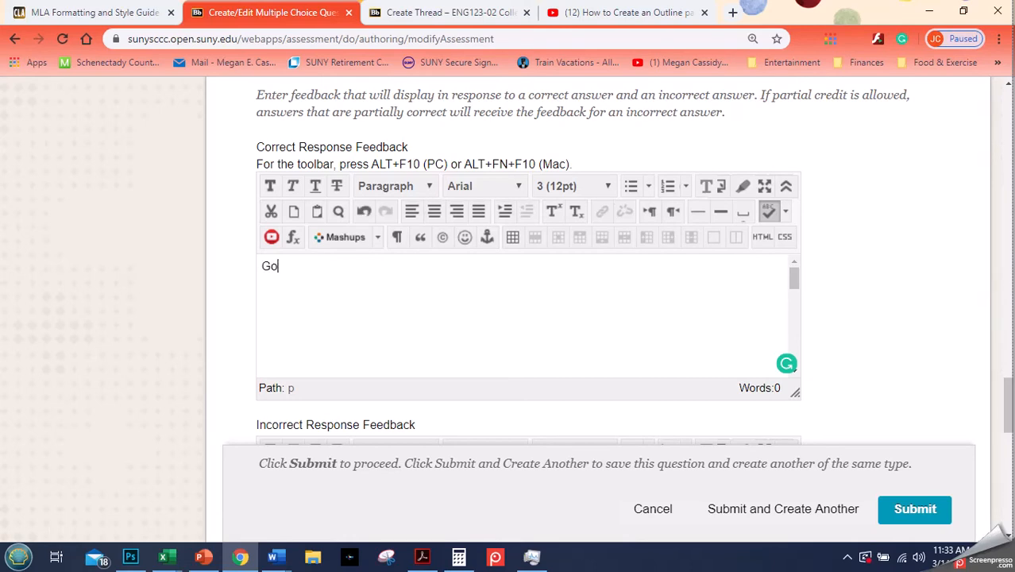
{"action": "type", "text": "od choice!"}
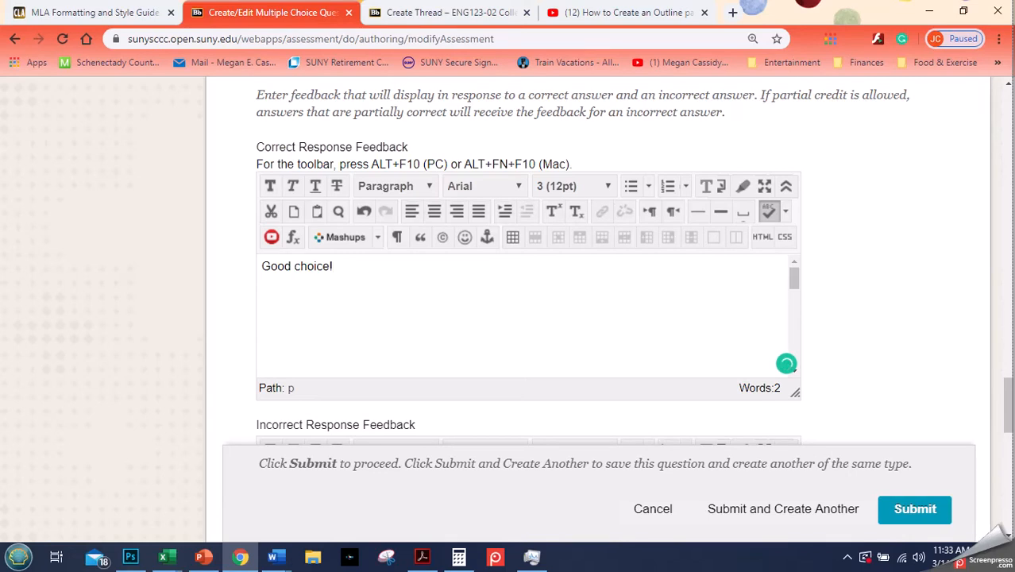
{"action": "type", "text": " Bill is the enemy of the pro"}
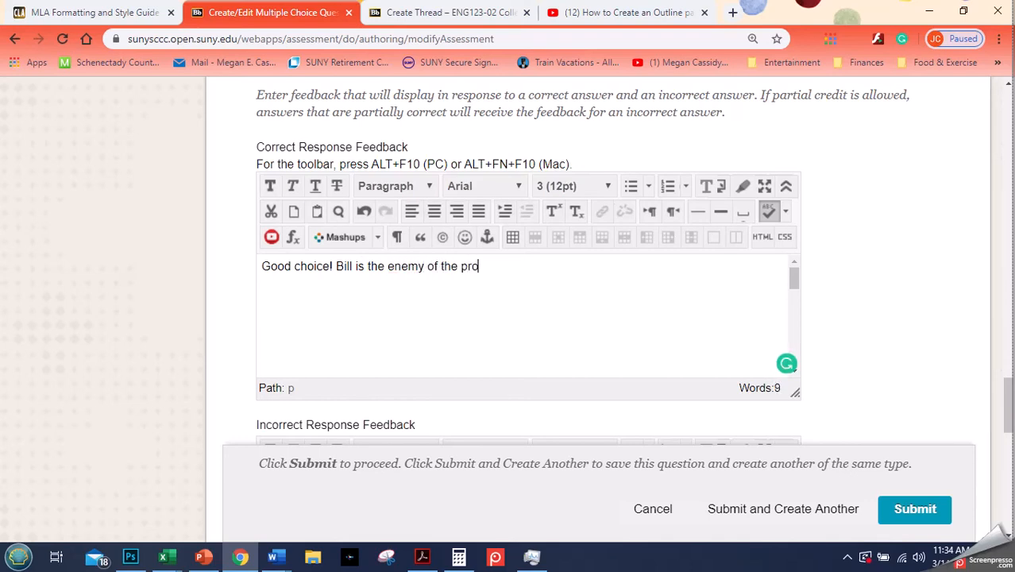
{"action": "type", "text": "tagonist."}
{"action": "scroll", "coordinate": [393, 327], "scroll_direction": "down", "scroll_amount": 1}
{"action": "scroll", "coordinate": [420, 286], "scroll_direction": "down", "scroll_amount": 2}
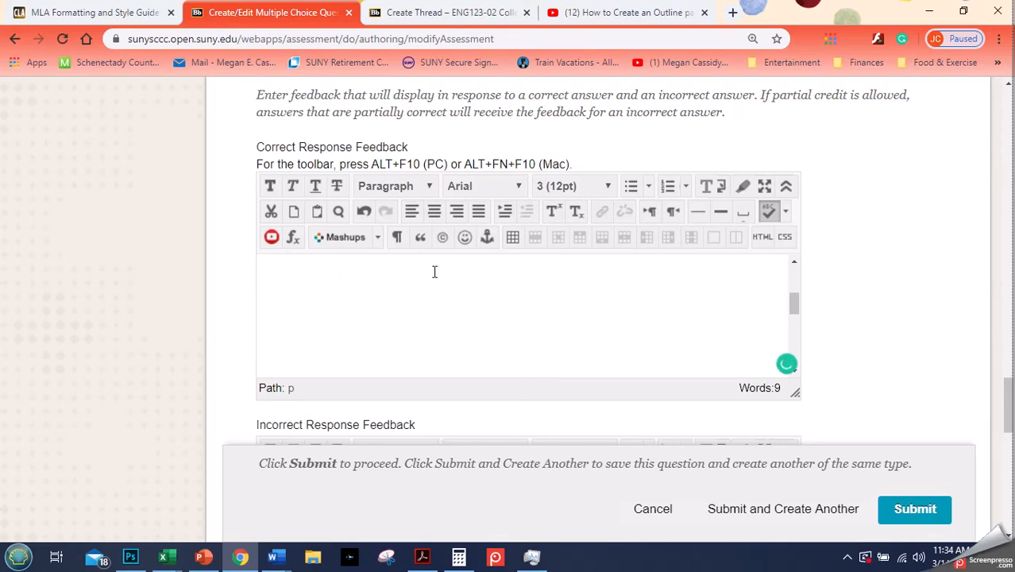
{"action": "scroll", "coordinate": [510, 361], "scroll_direction": "up", "scroll_amount": 3}
{"action": "left_click_drag", "start_coordinate": [537, 266], "coordinate": [247, 264]}
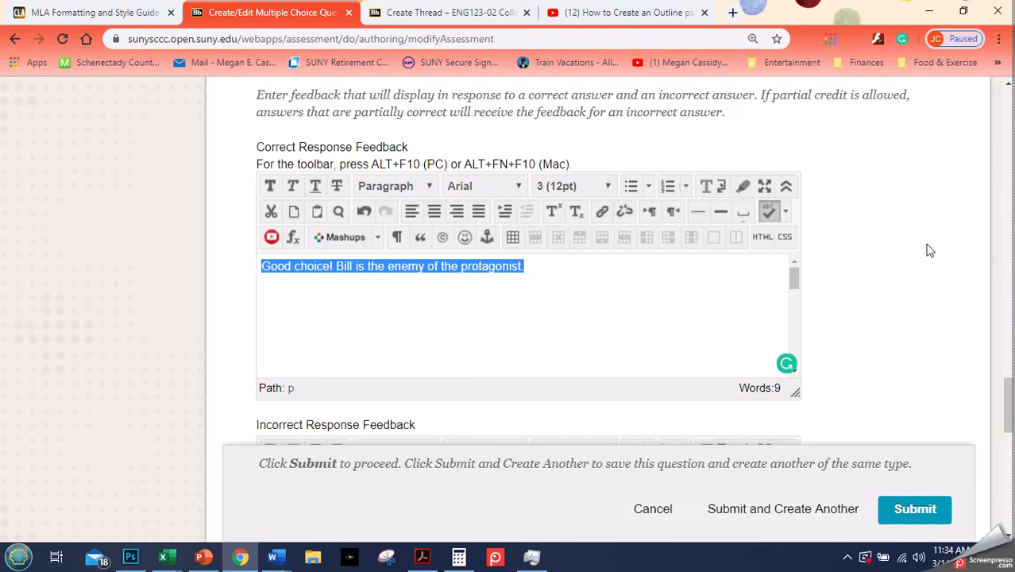
{"action": "left_click", "coordinate": [902, 294]}
{"action": "left_click", "coordinate": [702, 308]}
{"action": "left_click", "coordinate": [890, 311]}
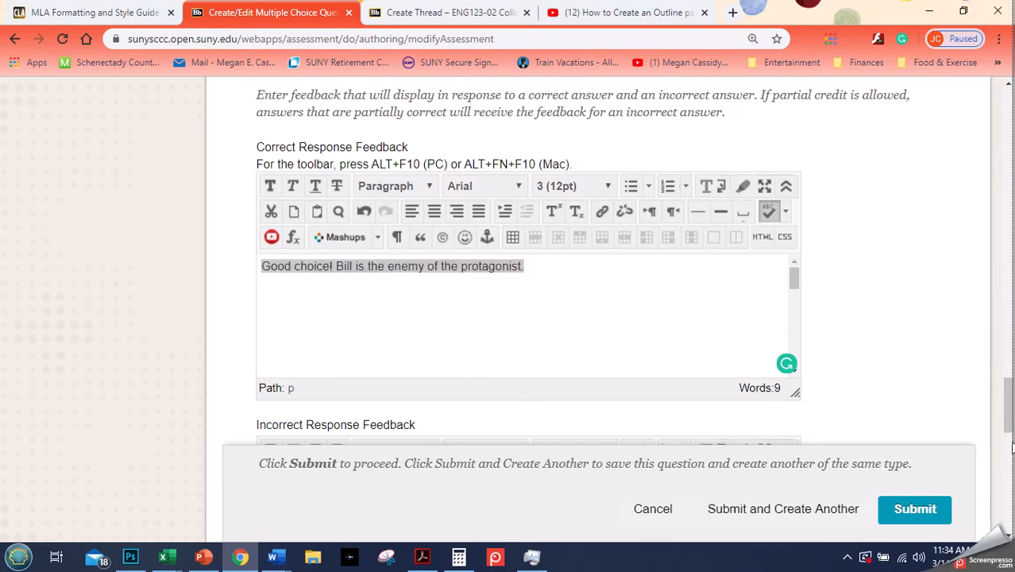
Write incorrect response feedback beginning "This was not correct." and stating that the Answer 1 character is actually the antagonist
{"action": "scroll", "coordinate": [1010, 450], "scroll_direction": "down", "scroll_amount": 3}
{"action": "left_click", "coordinate": [674, 356]}
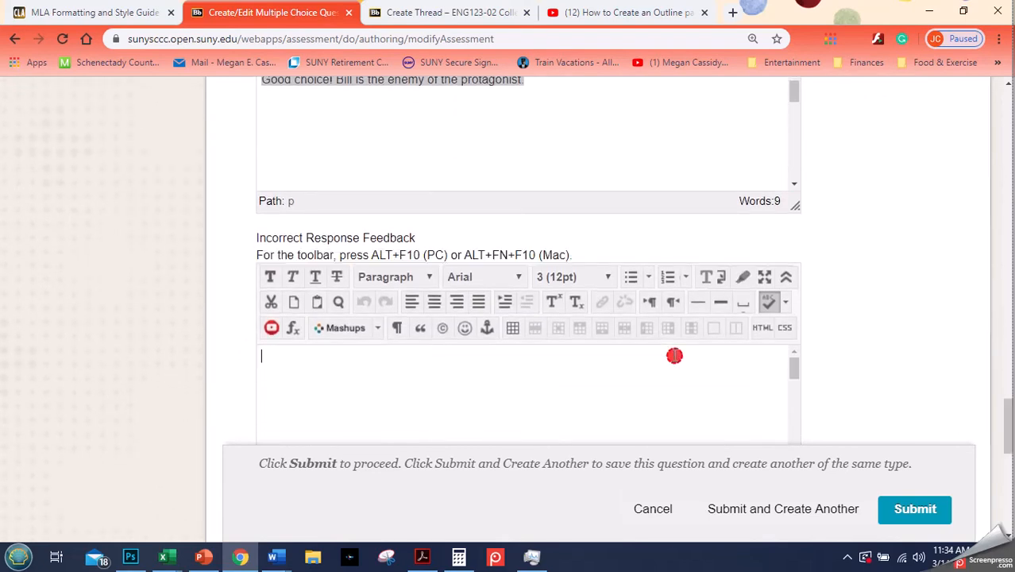
{"action": "type", "text": "S"}
{"action": "key", "text": "BackSpace"}
{"action": "type", "text": "This was not corre"}
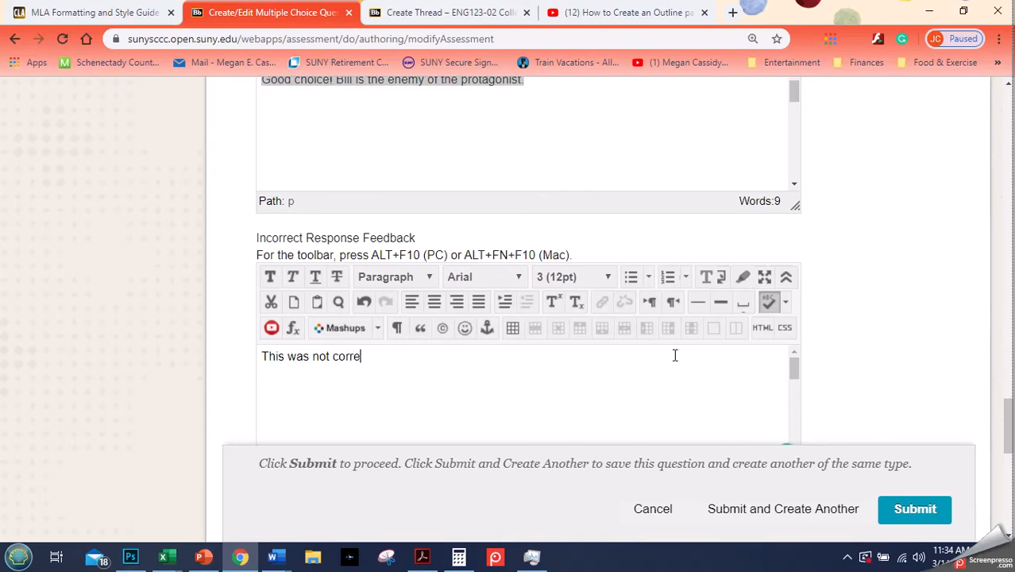
{"action": "type", "text": "ct. Bill is actually "}
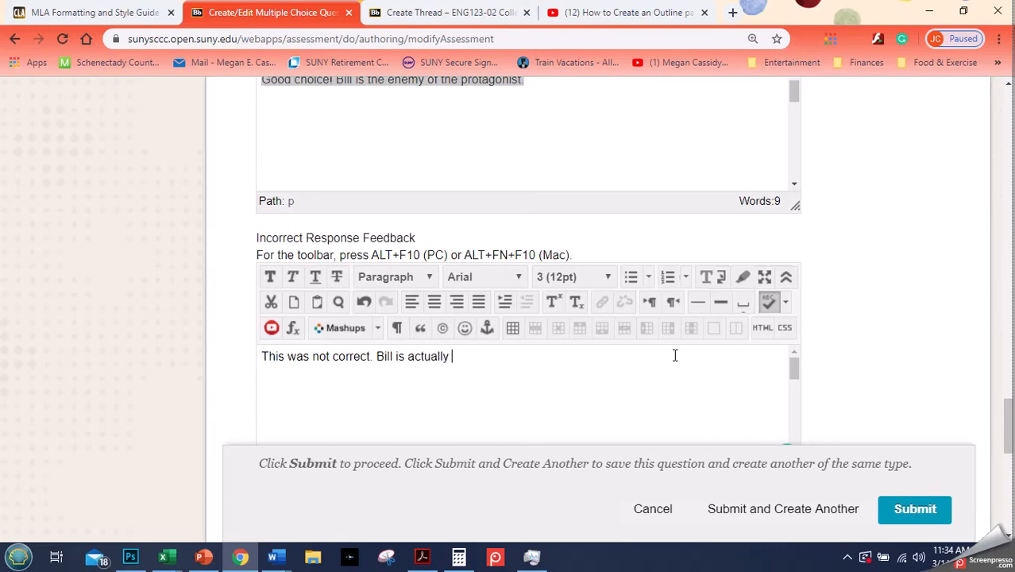
{"action": "type", "text": "the antagonist."}
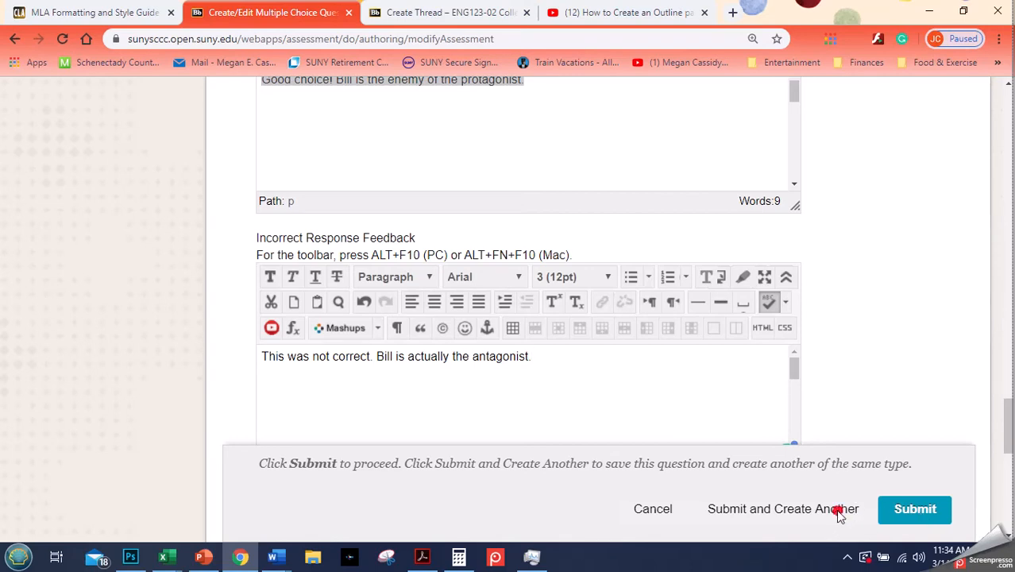
Submit the question, create another multiple choice question and title it "Question 2"
{"action": "left_click", "coordinate": [781, 508]}
{"action": "left_click", "coordinate": [782, 510]}
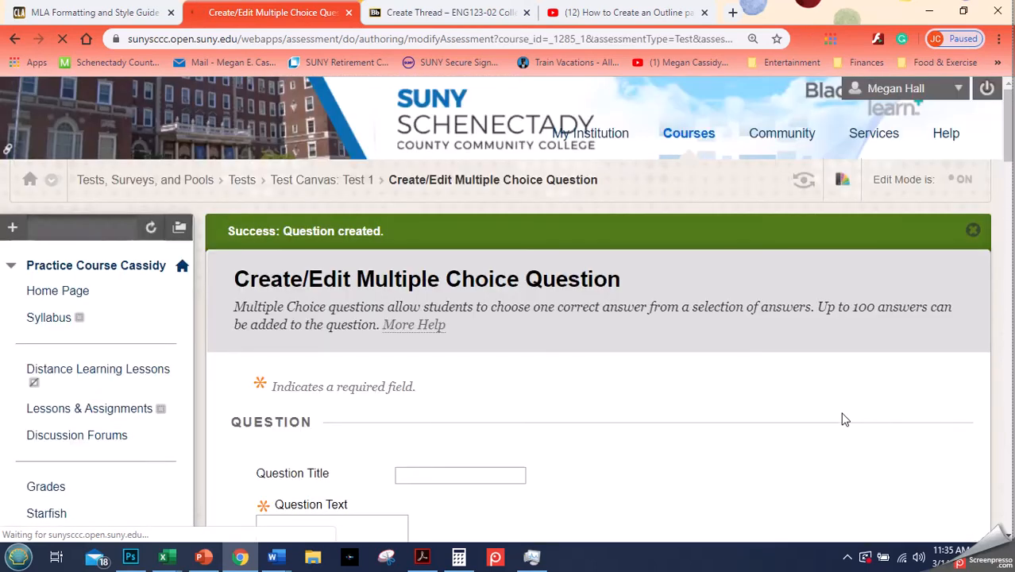
{"action": "scroll", "coordinate": [591, 251], "scroll_direction": "down", "scroll_amount": 3}
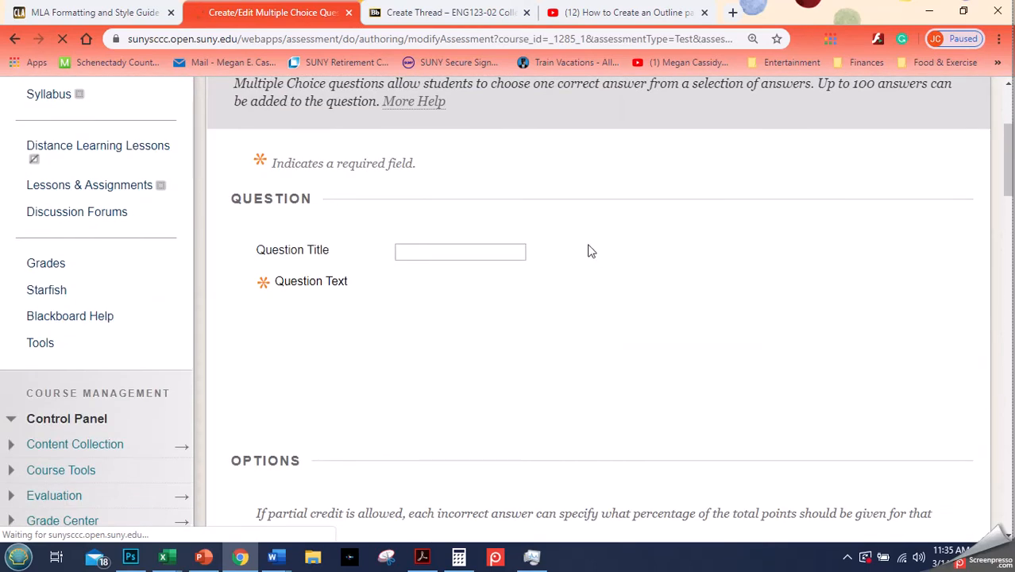
{"action": "left_click", "coordinate": [514, 250]}
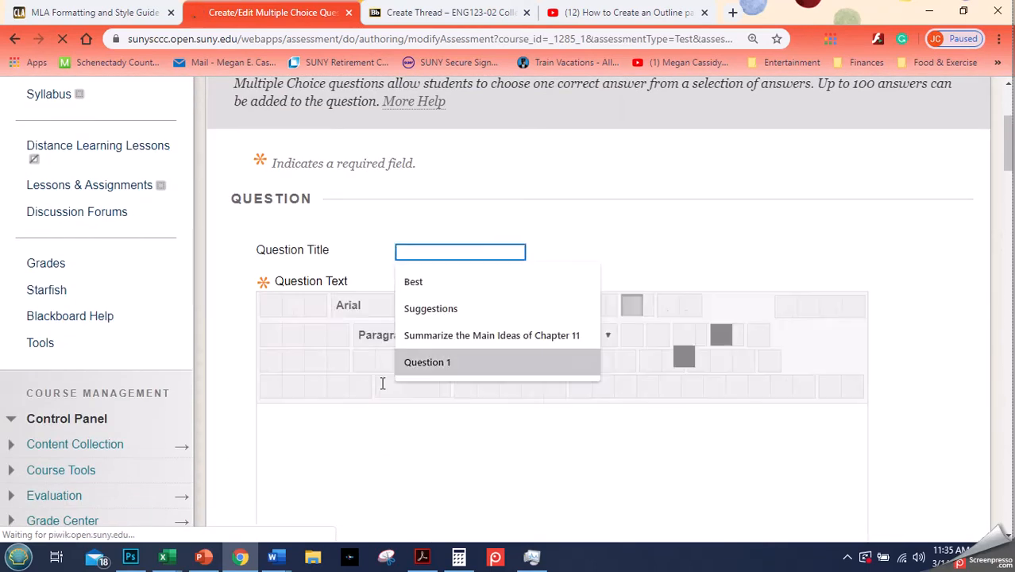
{"action": "left_click", "coordinate": [464, 359]}
{"action": "key", "text": "BackSpace"}
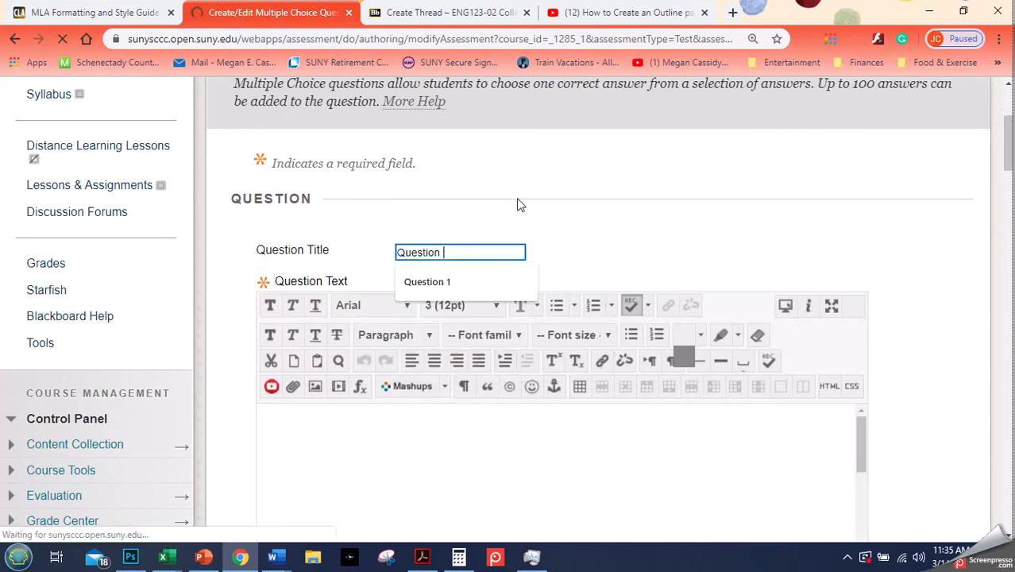
{"action": "type", "text": "2"}
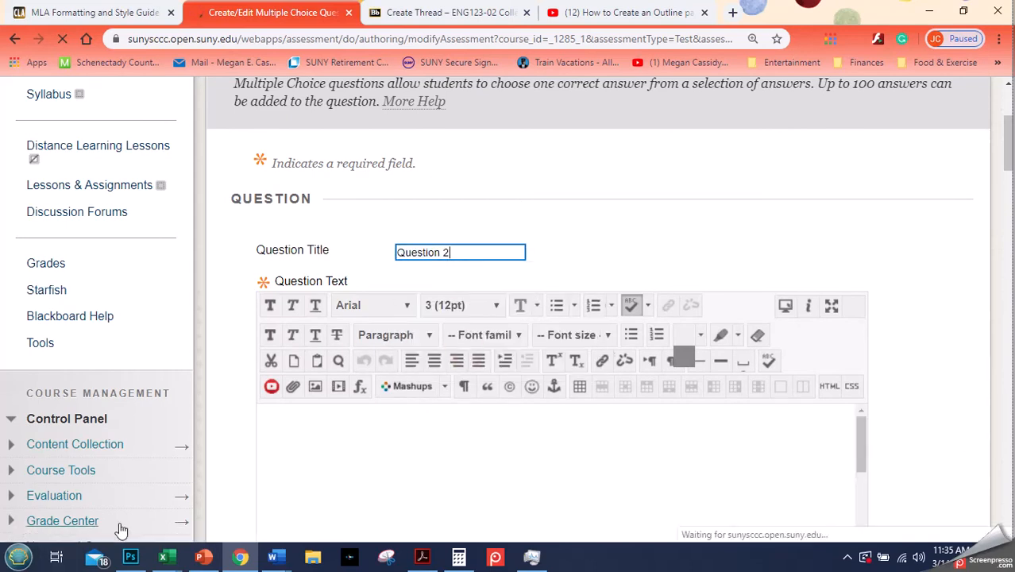
Enter the question text "What are the key components to professional writing?"
{"action": "left_click", "coordinate": [556, 430]}
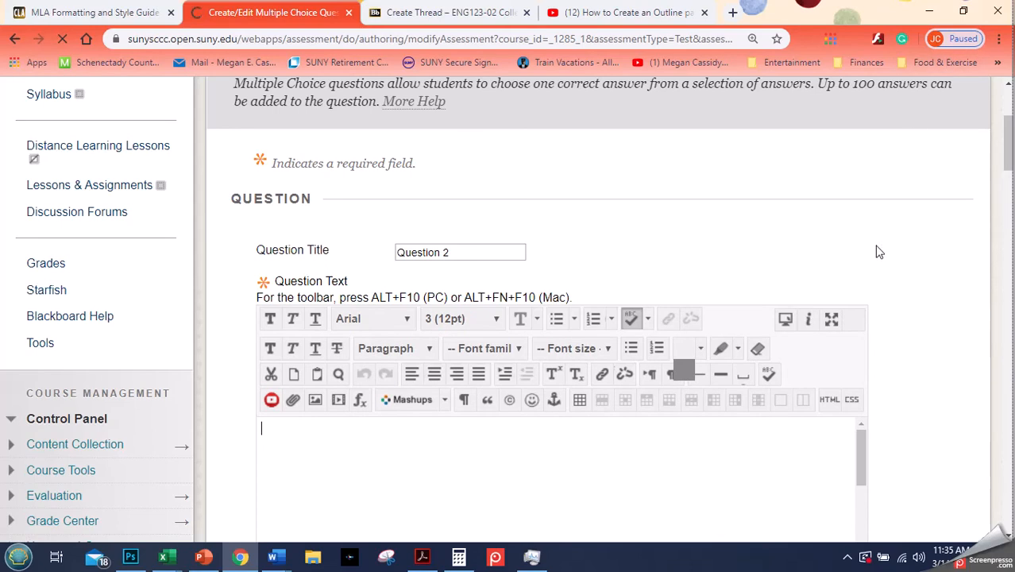
{"action": "scroll", "coordinate": [876, 262], "scroll_direction": "down", "scroll_amount": 2}
{"action": "left_click", "coordinate": [876, 305]}
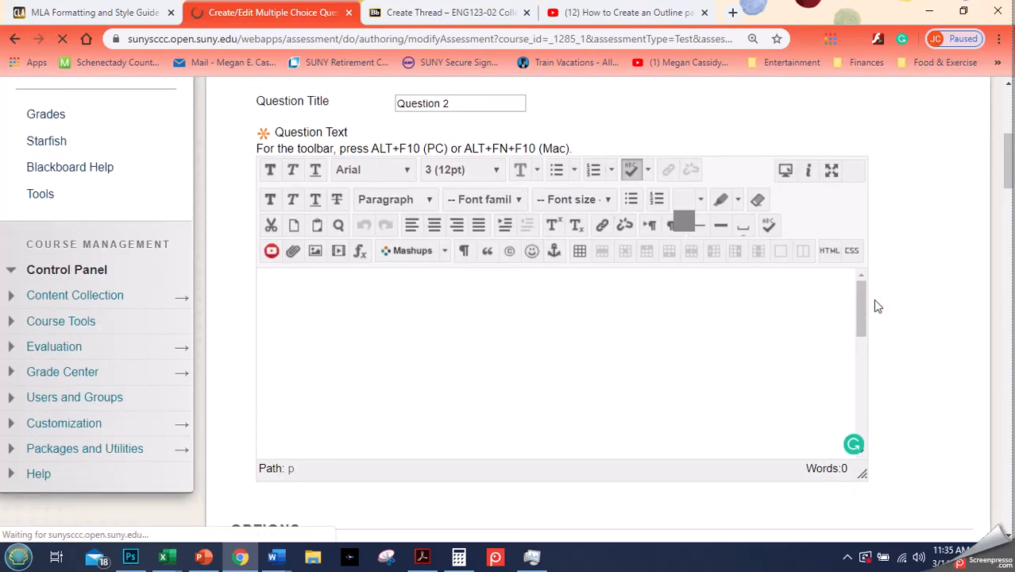
{"action": "type", "text": "t"}
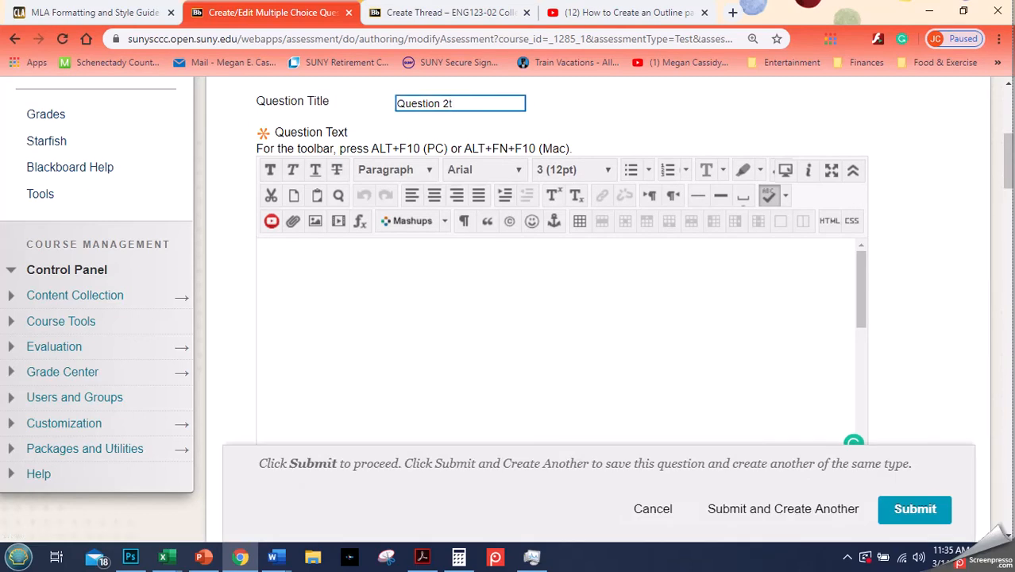
{"action": "left_click", "coordinate": [674, 365]}
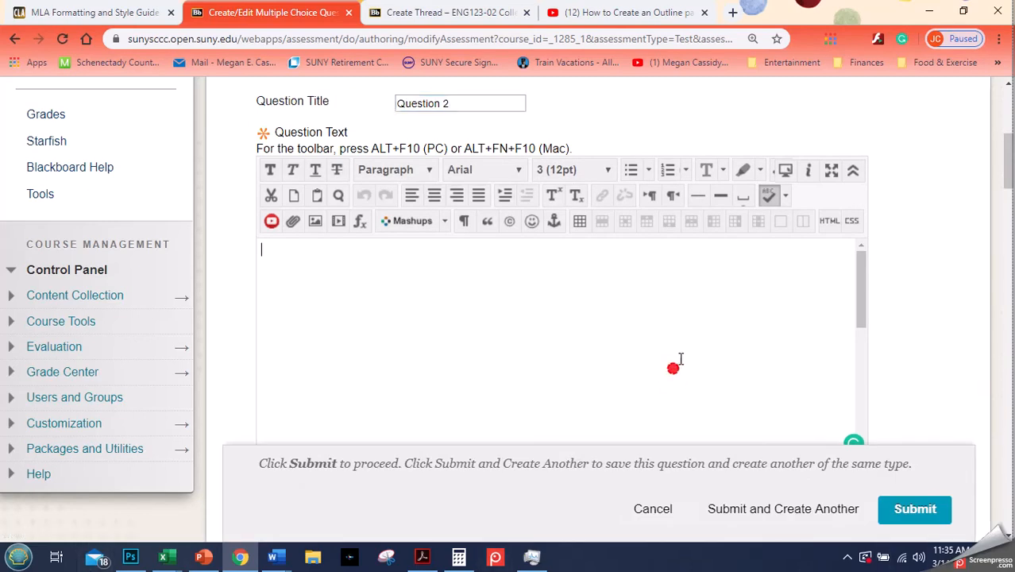
{"action": "scroll", "coordinate": [689, 349], "scroll_direction": "up", "scroll_amount": 2}
{"action": "left_click_drag", "start_coordinate": [1012, 139], "coordinate": [1012, 163]}
{"action": "left_click", "coordinate": [796, 233]}
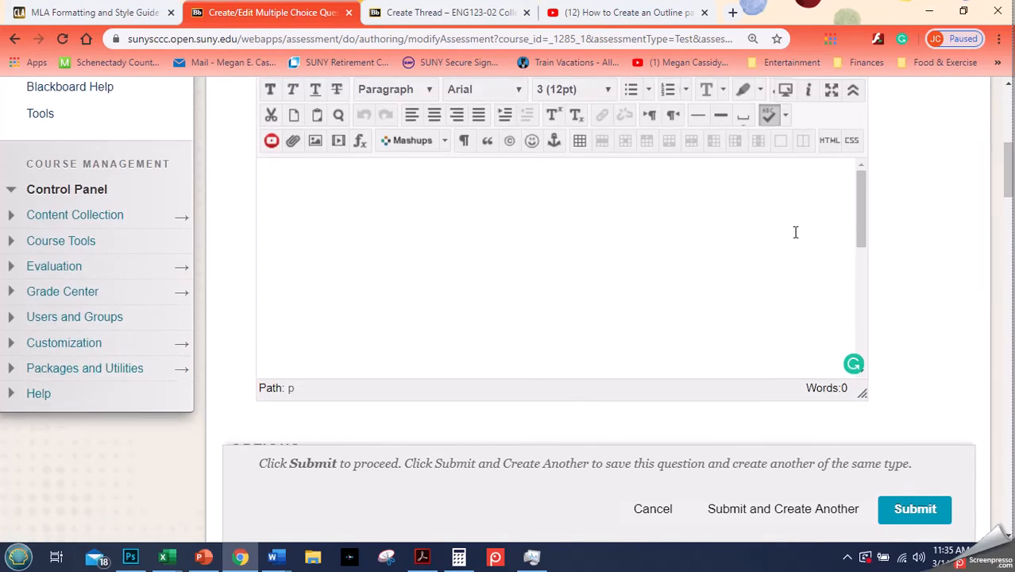
{"action": "type", "text": "What are the key "}
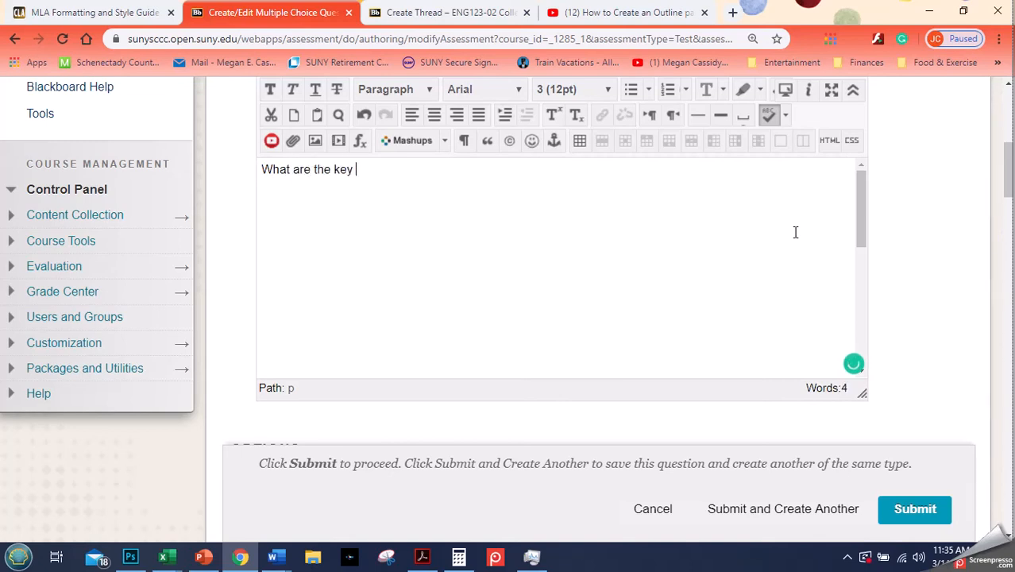
{"action": "type", "text": "components to professi"}
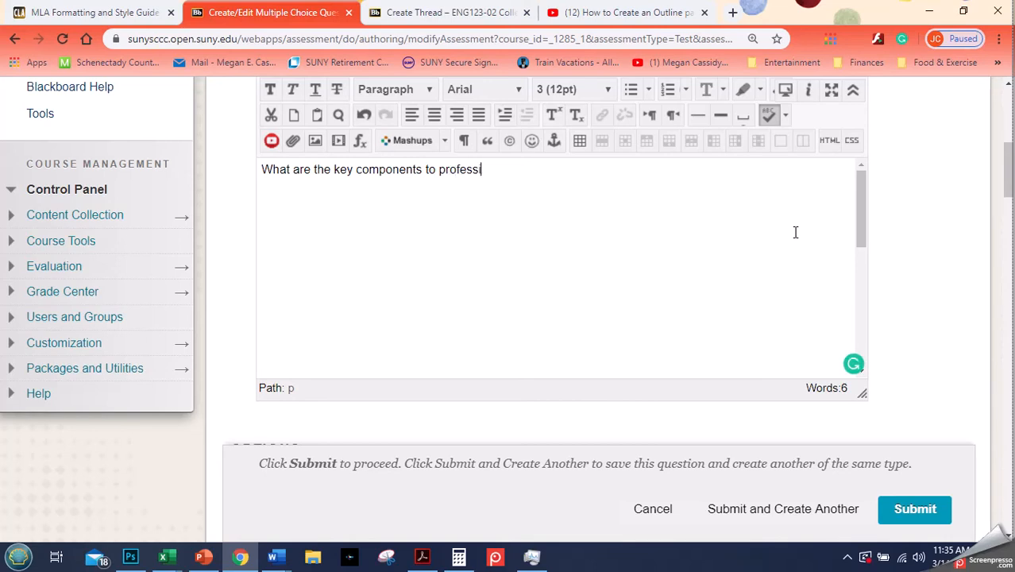
{"action": "type", "text": "onal writing?"}
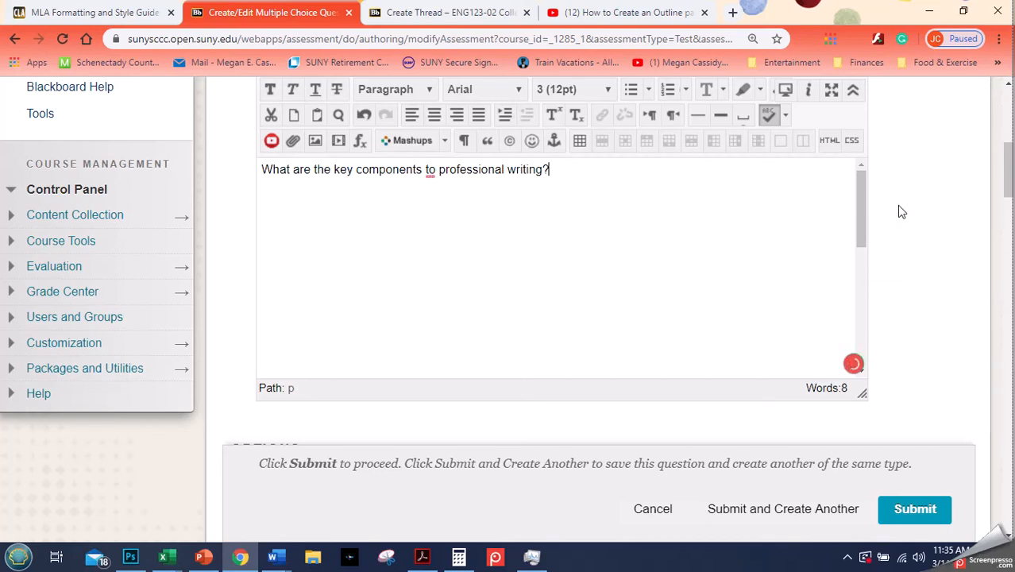
Reword the start of the question text so it reads "According to Chapter 11, what are the key components to professional writing?"
{"action": "scroll", "coordinate": [913, 207], "scroll_direction": "down", "scroll_amount": 5}
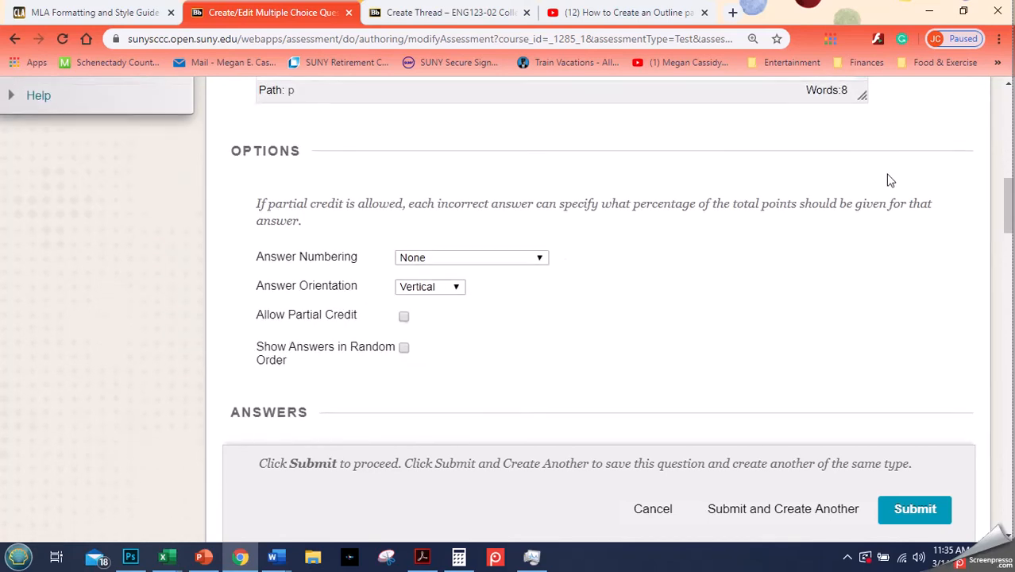
{"action": "scroll", "coordinate": [838, 202], "scroll_direction": "down", "scroll_amount": 4}
{"action": "scroll", "coordinate": [802, 211], "scroll_direction": "up", "scroll_amount": 5}
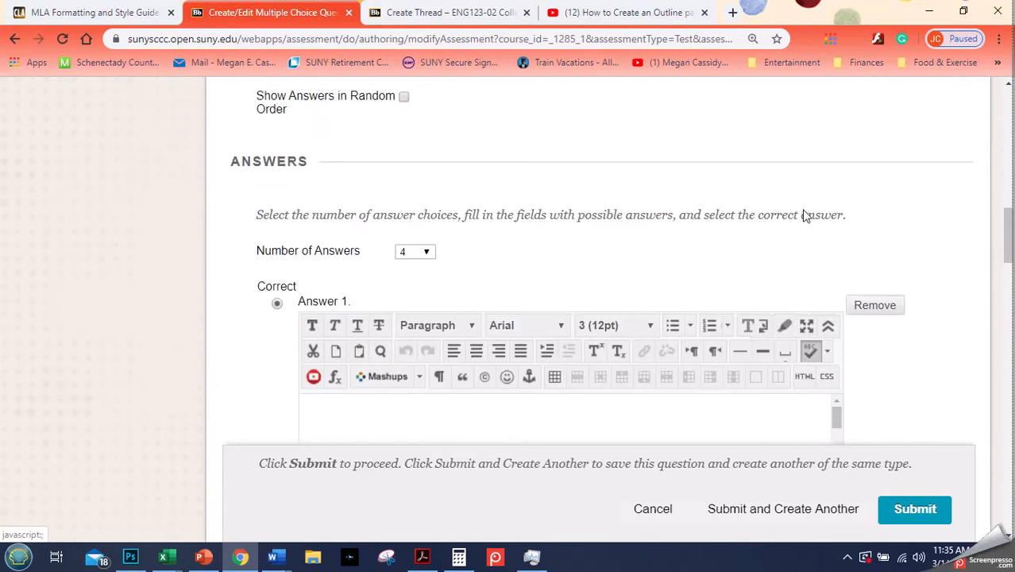
{"action": "scroll", "coordinate": [782, 220], "scroll_direction": "up", "scroll_amount": 3}
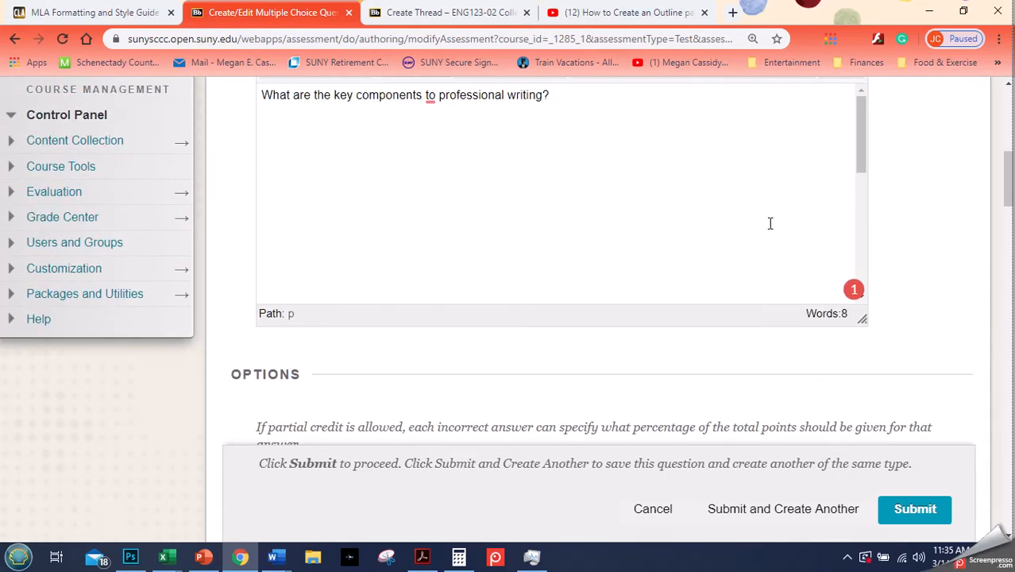
{"action": "double_click", "coordinate": [285, 96]}
{"action": "type", "text": "According to CH"}
{"action": "key", "text": "BackSpace"}
{"action": "type", "text": "hapter 11, what"}
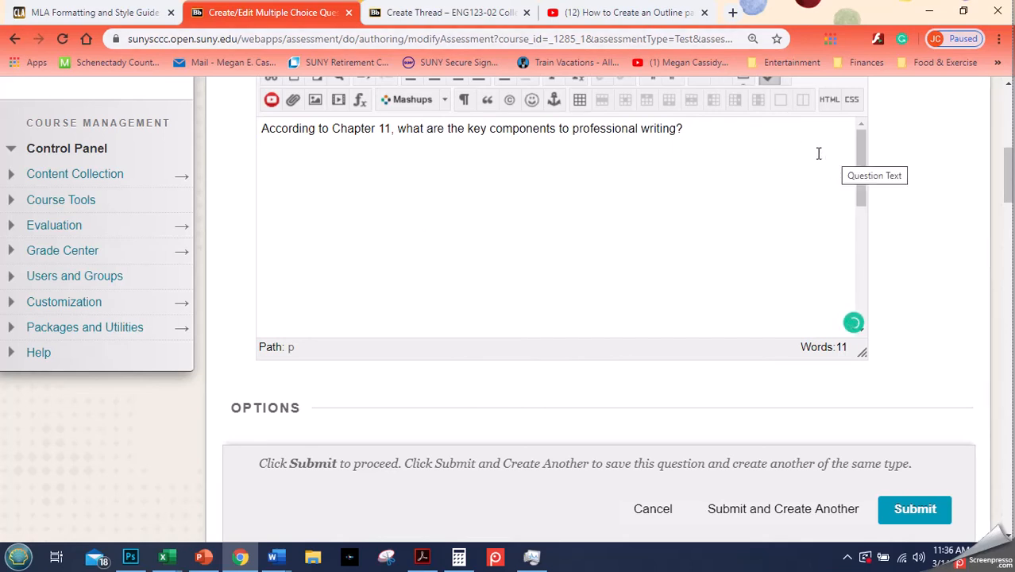
Have Question 2's answers shown in random order and numbered with Lowercase Letters (a, b, c)
{"action": "scroll", "coordinate": [844, 191], "scroll_direction": "down", "scroll_amount": 5}
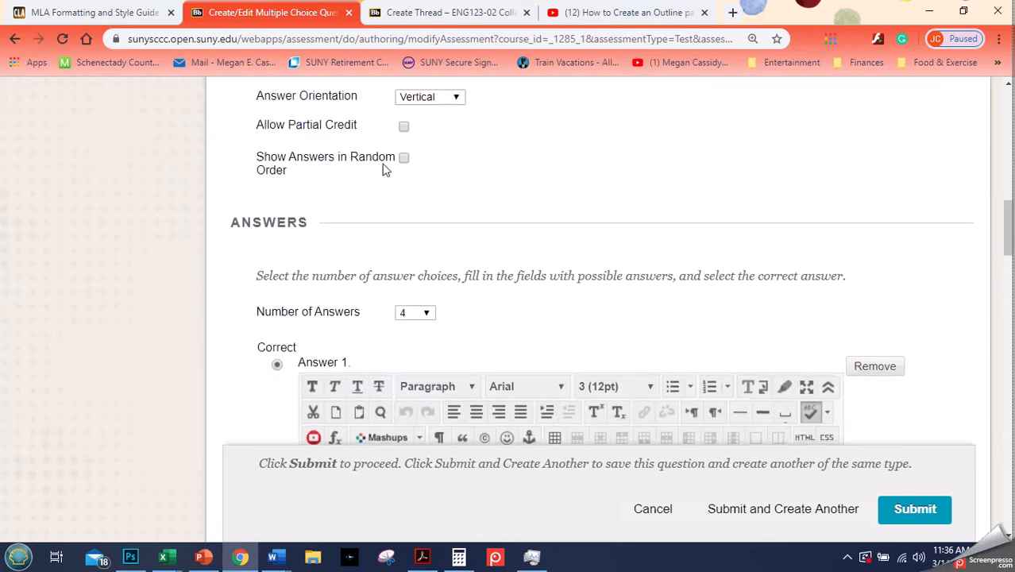
{"action": "left_click", "coordinate": [404, 159]}
{"action": "scroll", "coordinate": [501, 203], "scroll_direction": "up", "scroll_amount": 1}
{"action": "left_click", "coordinate": [516, 142]}
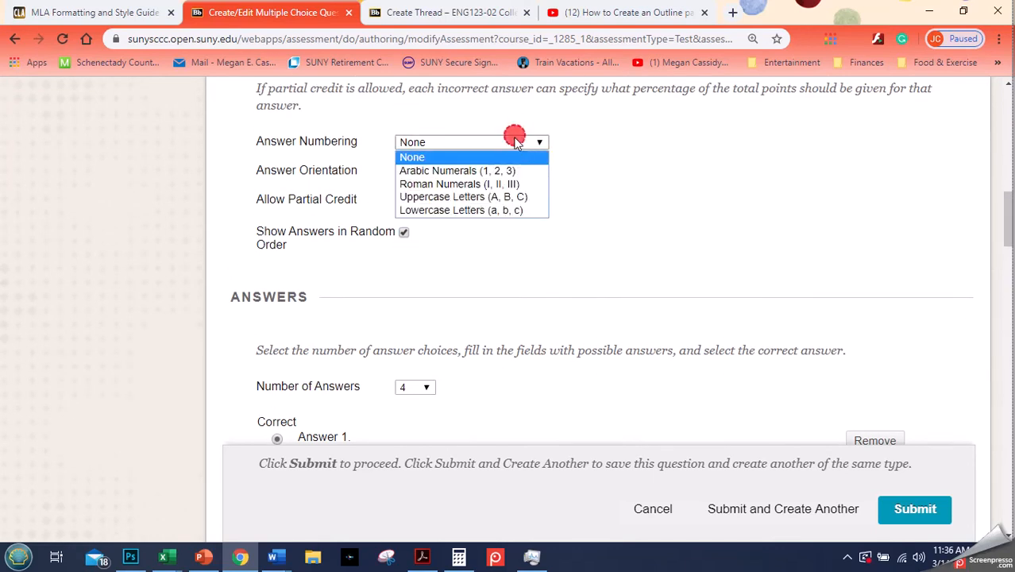
{"action": "left_click", "coordinate": [528, 213]}
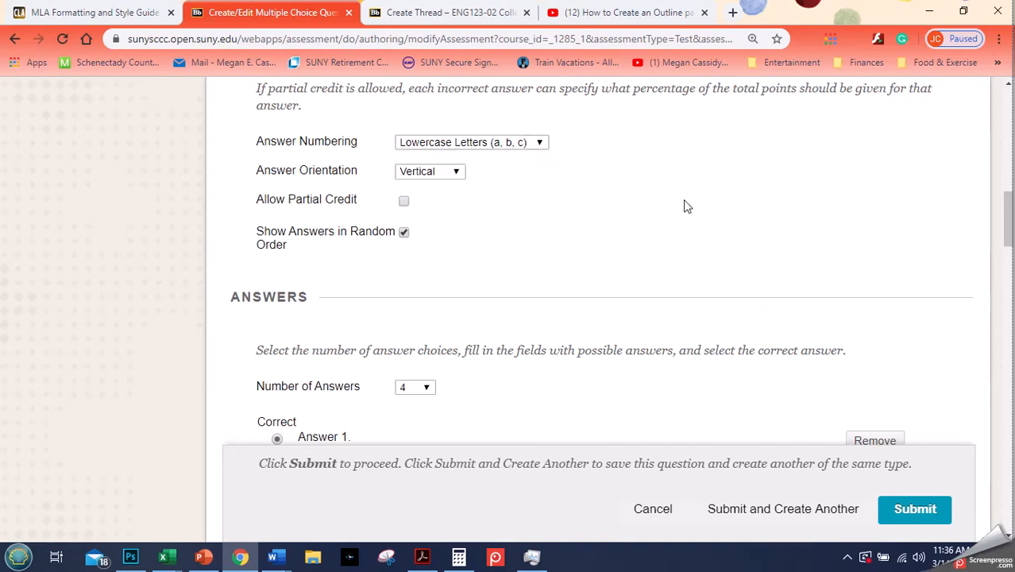
Enter "Professionalism, audience, tone, and formatting" as Answer 1 of Question 2
{"action": "scroll", "coordinate": [683, 202], "scroll_direction": "down", "scroll_amount": 4}
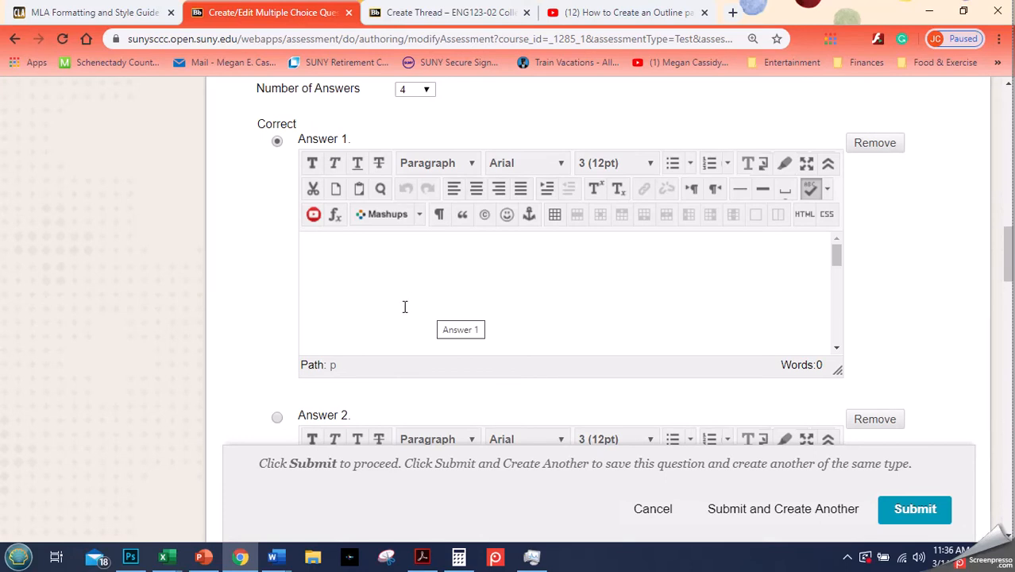
{"action": "left_click", "coordinate": [404, 307]}
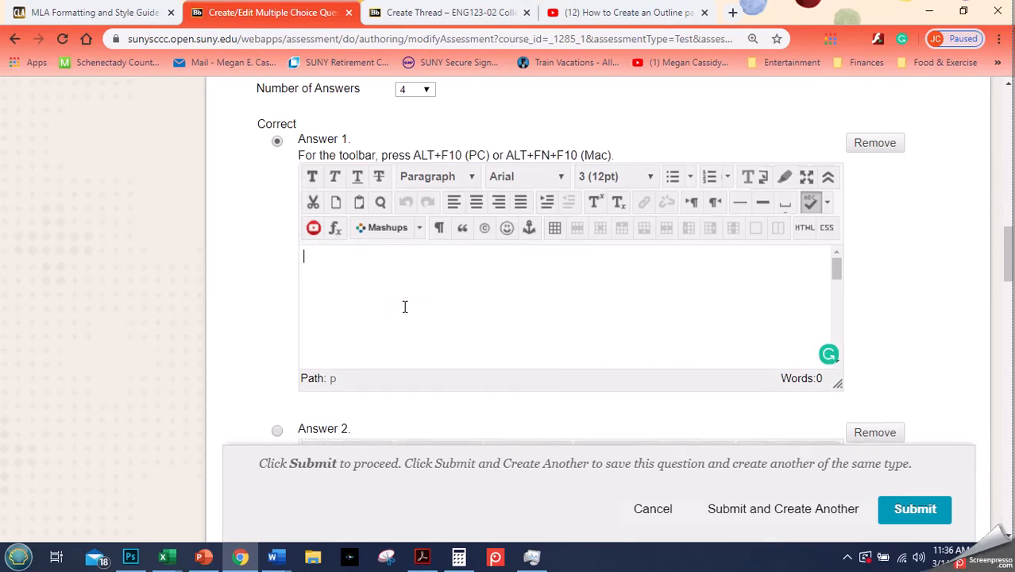
{"action": "type", "text": "Professi"}
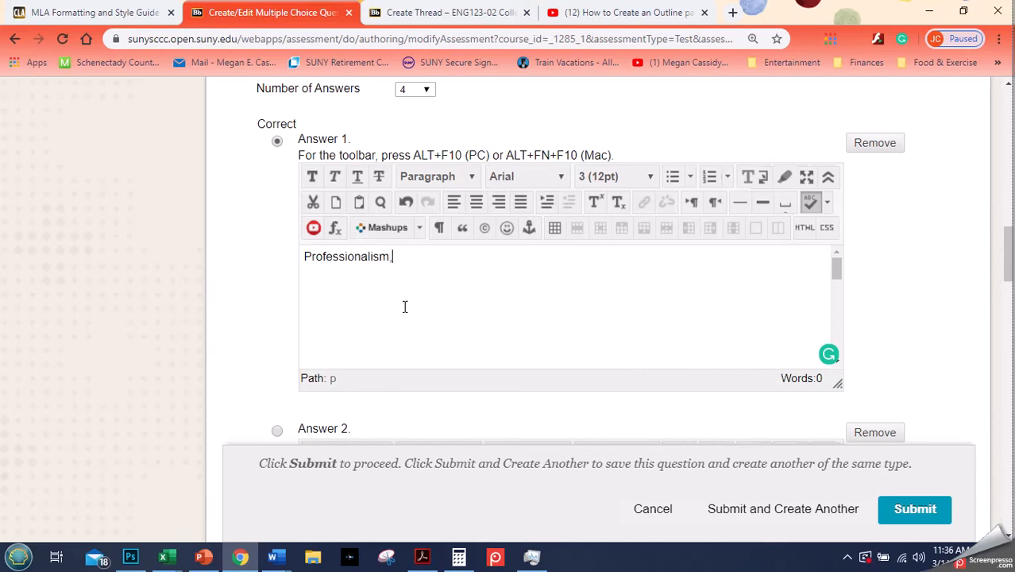
{"action": "type", "text": "onalism, audience, tone, and formatting"}
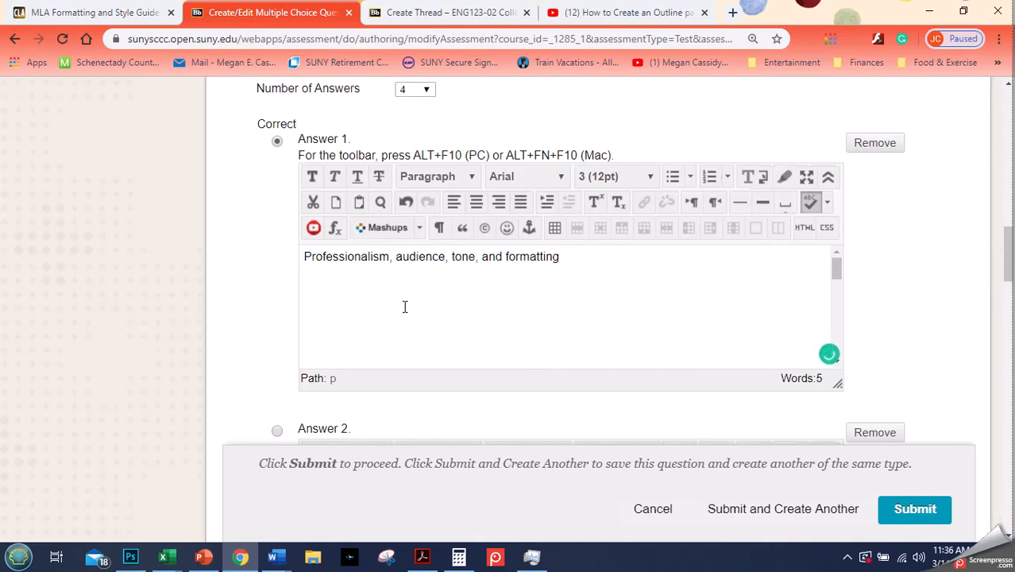
Enter "Grammar and vocabulary" as Answer 2
{"action": "scroll", "coordinate": [407, 287], "scroll_direction": "down", "scroll_amount": 2}
{"action": "scroll", "coordinate": [985, 305], "scroll_direction": "down", "scroll_amount": 3}
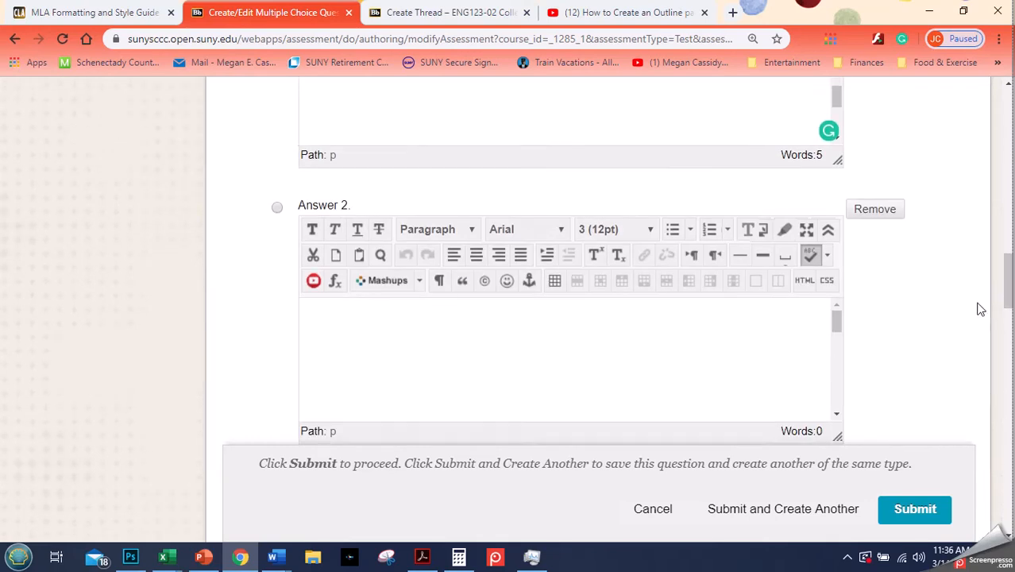
{"action": "scroll", "coordinate": [984, 305], "scroll_direction": "down", "scroll_amount": 1}
{"action": "left_click", "coordinate": [698, 295]}
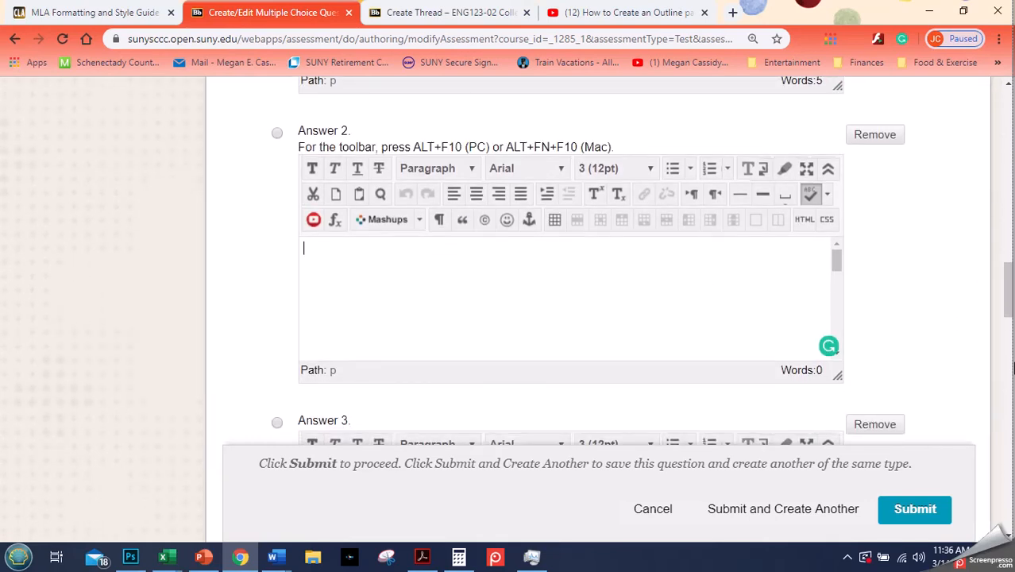
{"action": "type", "text": "Gramma"}
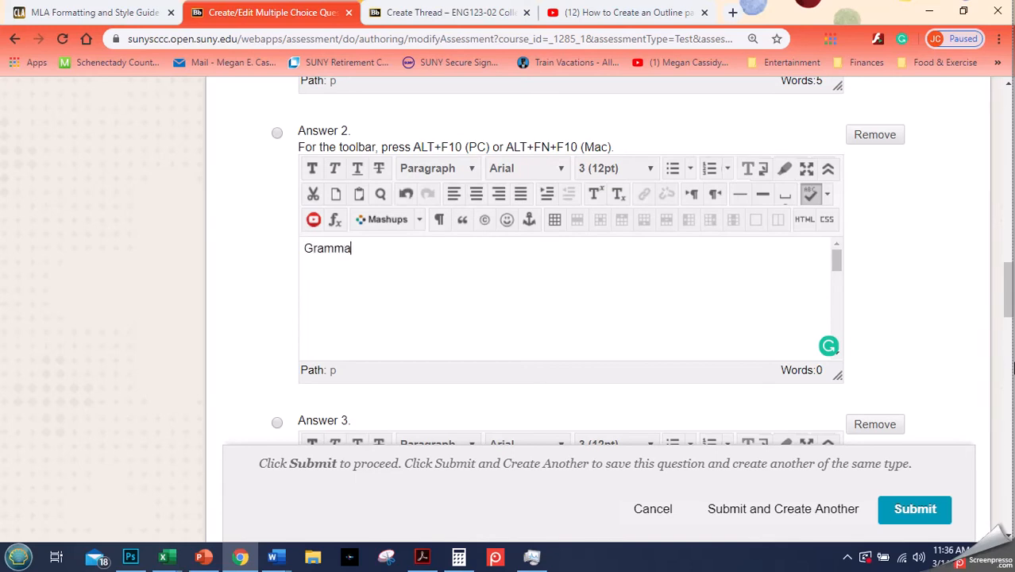
{"action": "type", "text": "r and vocabulary"}
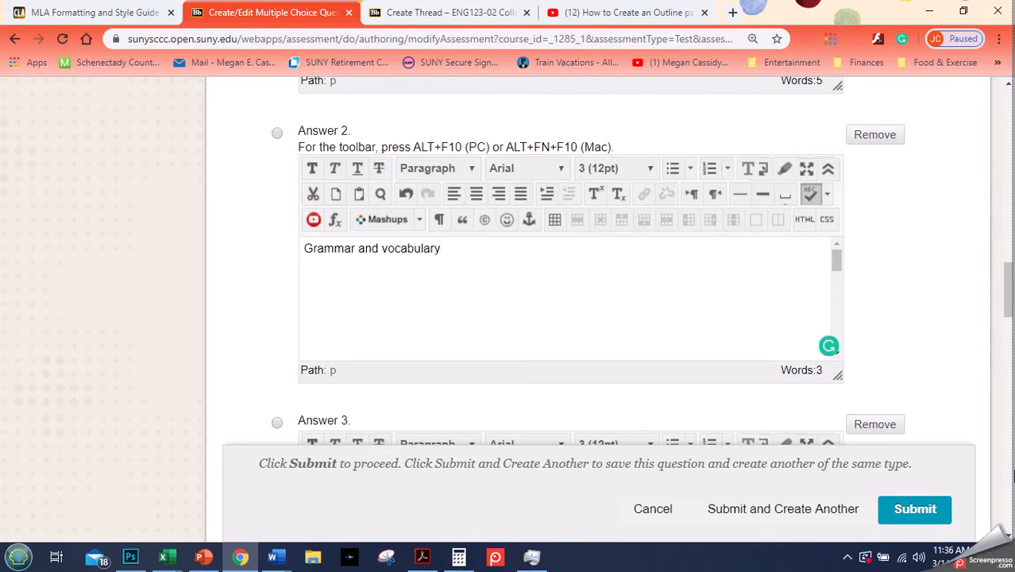
Enter "Vocabulary, grammar, and tone" as Answer 3
{"action": "scroll", "coordinate": [870, 317], "scroll_direction": "down", "scroll_amount": 4}
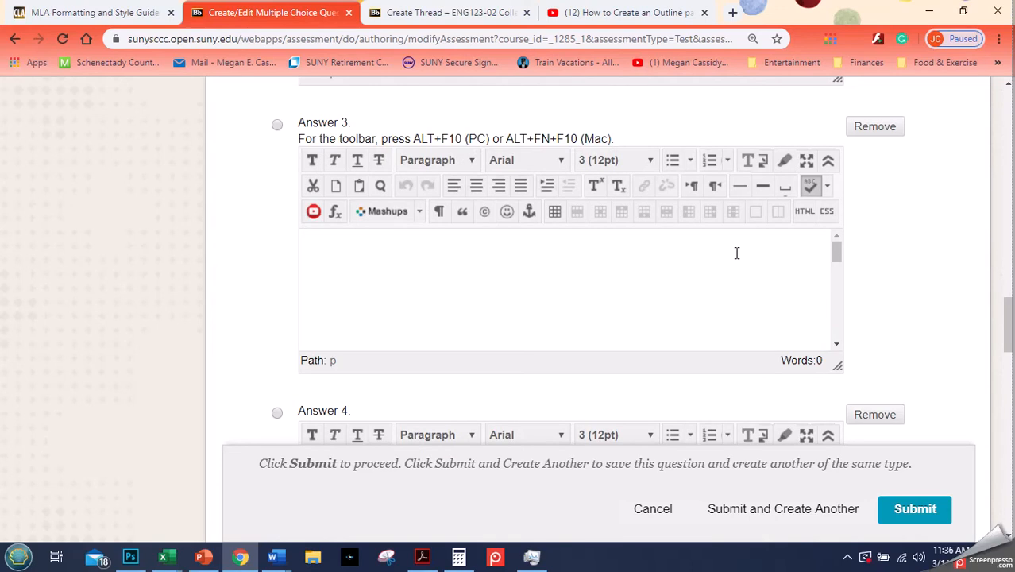
{"action": "type", "text": "Voc"}
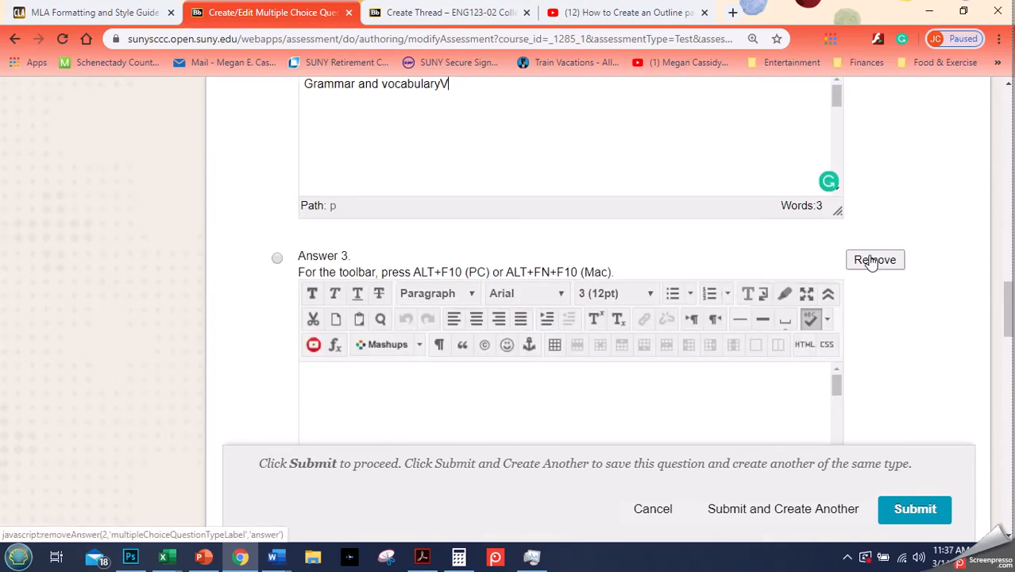
{"action": "left_click", "coordinate": [414, 383]}
{"action": "type", "text": "Vocabulary"}
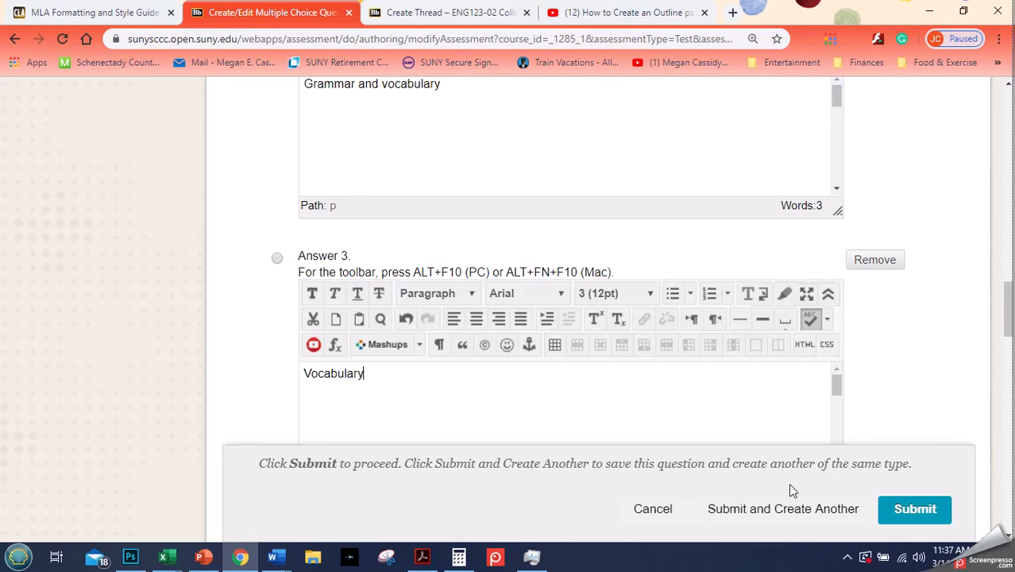
{"action": "type", "text": ", grammar, and tone"}
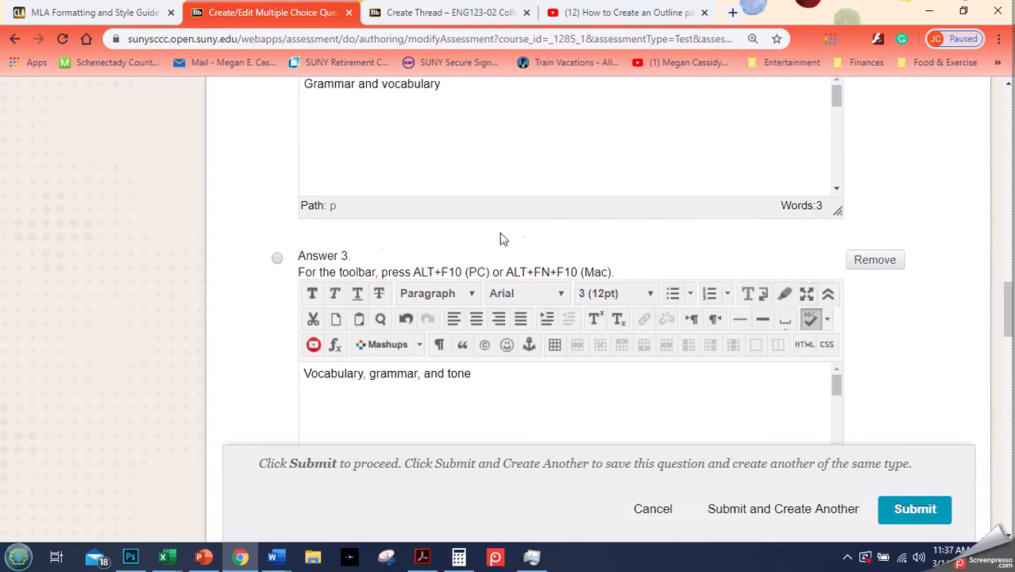
Enter "Having a cool idea" as Answer 4
{"action": "scroll", "coordinate": [890, 276], "scroll_direction": "down", "scroll_amount": 5}
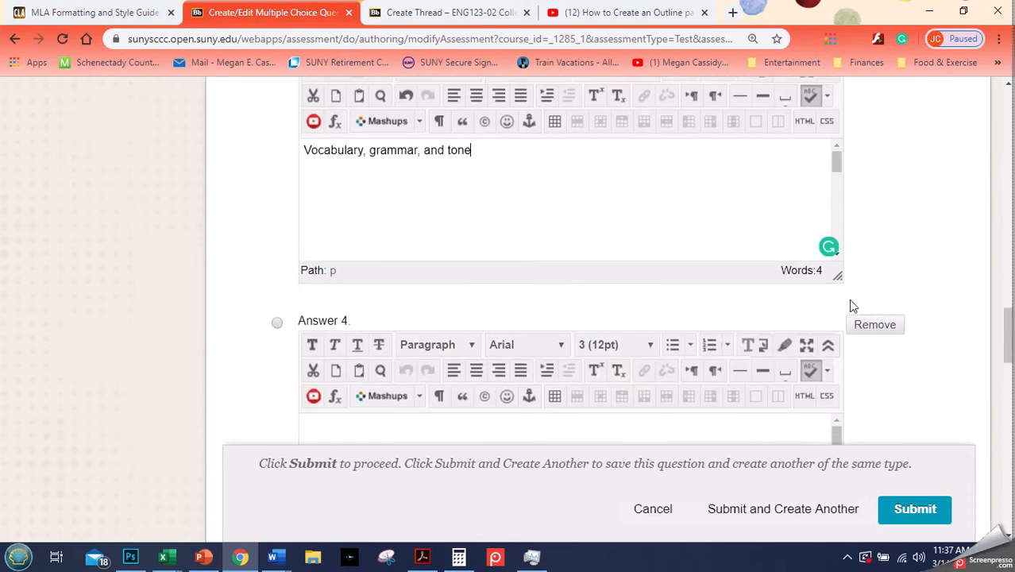
{"action": "left_click", "coordinate": [770, 304]}
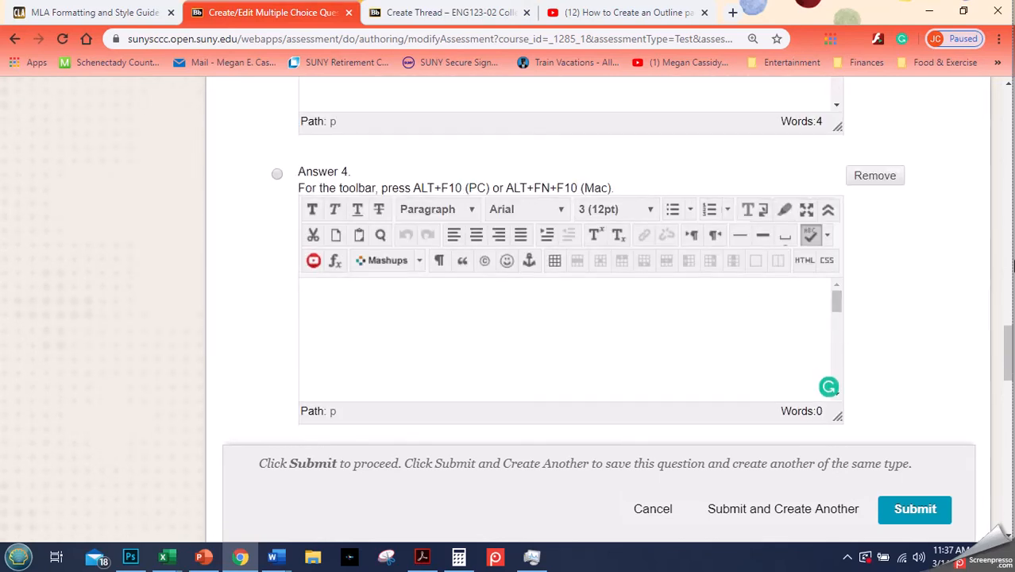
{"action": "left_click", "coordinate": [744, 321]}
{"action": "type", "text": "Having a col"}
{"action": "key", "text": "BackSpace"}
{"action": "type", "text": "o"}
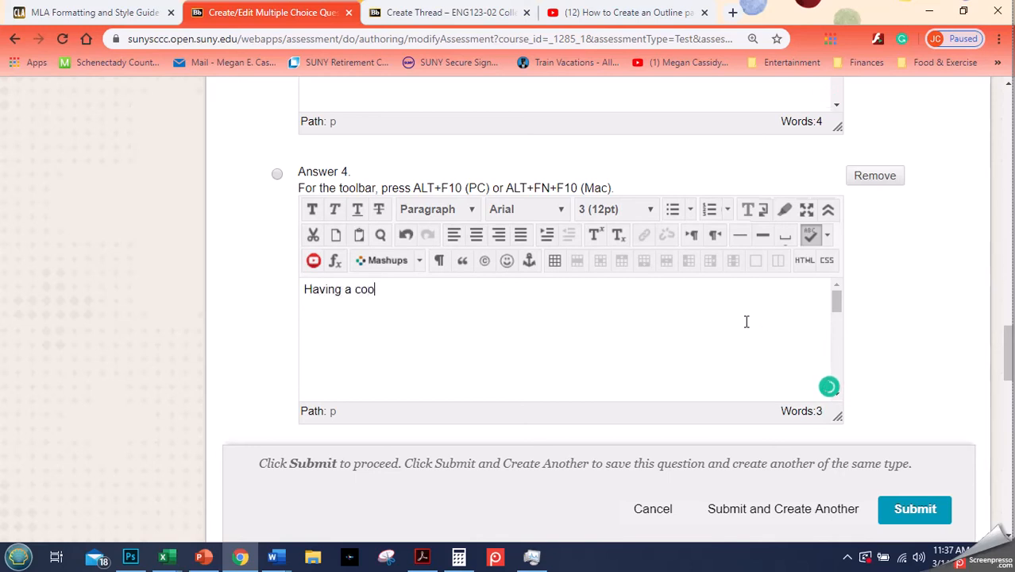
{"action": "type", "text": "l ideas"}
Leave the response feedback blank and submit Question 2
{"action": "scroll", "coordinate": [784, 351], "scroll_direction": "down", "scroll_amount": 3}
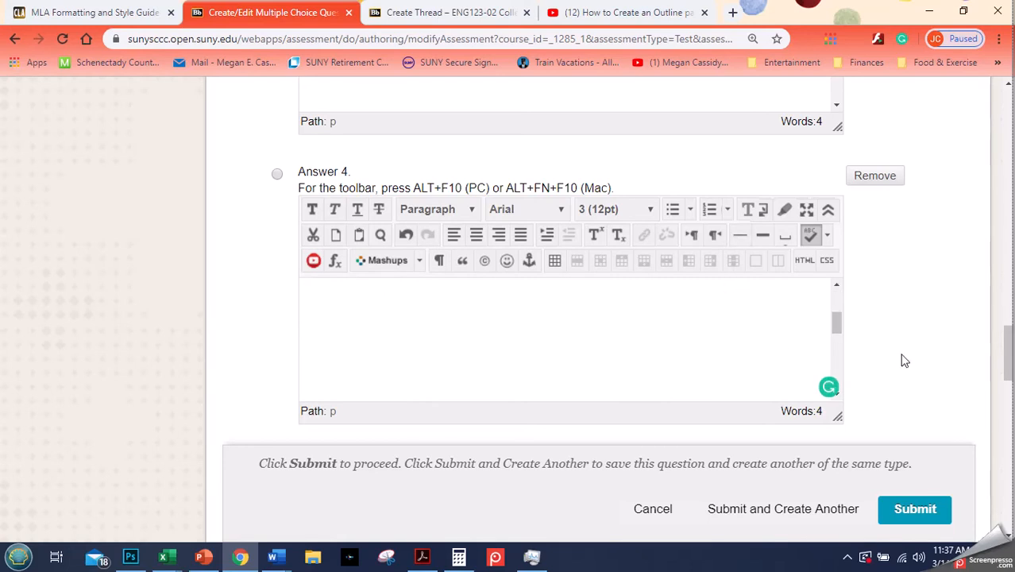
{"action": "scroll", "coordinate": [1002, 445], "scroll_direction": "down", "scroll_amount": 2}
{"action": "scroll", "coordinate": [1002, 446], "scroll_direction": "down", "scroll_amount": 2}
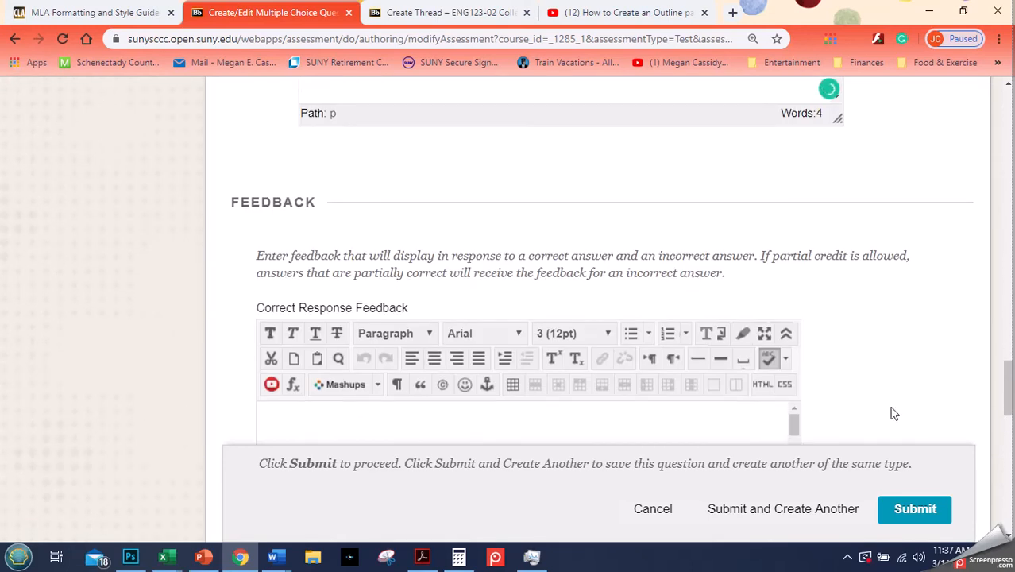
{"action": "scroll", "coordinate": [873, 425], "scroll_direction": "down", "scroll_amount": 2}
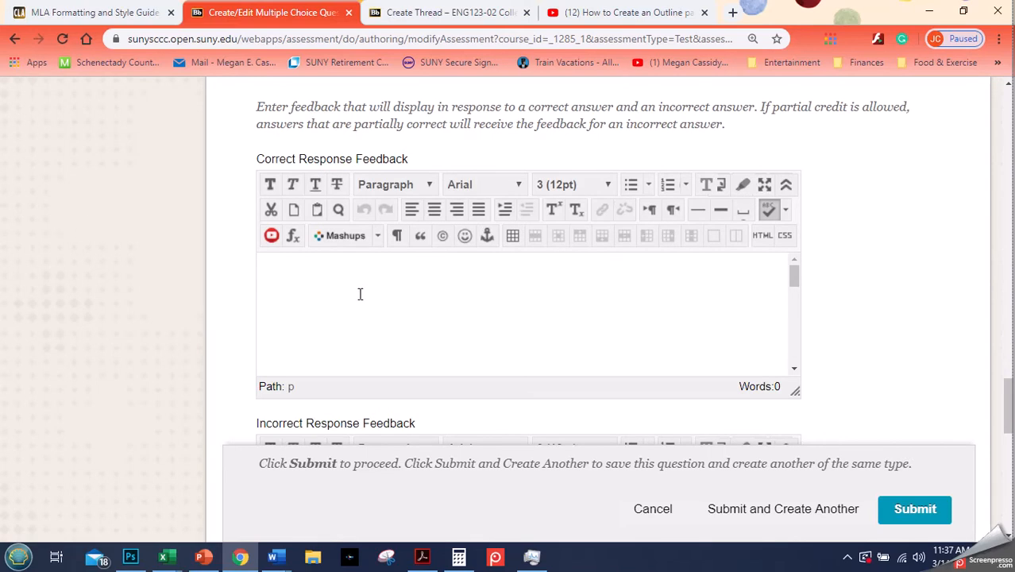
{"action": "left_click", "coordinate": [918, 512]}
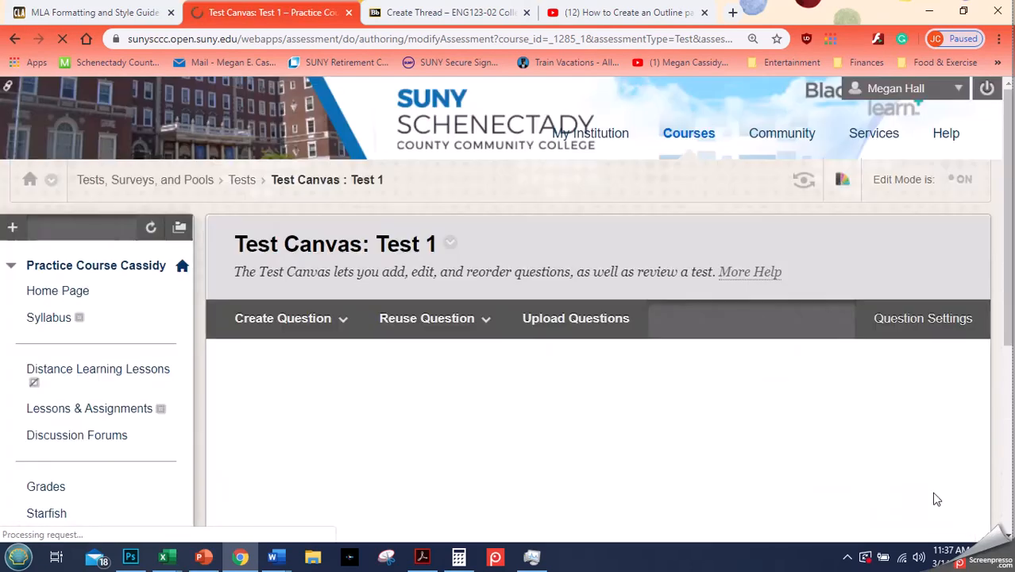
Review the test description, the questions and their point values on the Test Canvas
{"action": "scroll", "coordinate": [643, 465], "scroll_direction": "down", "scroll_amount": 1}
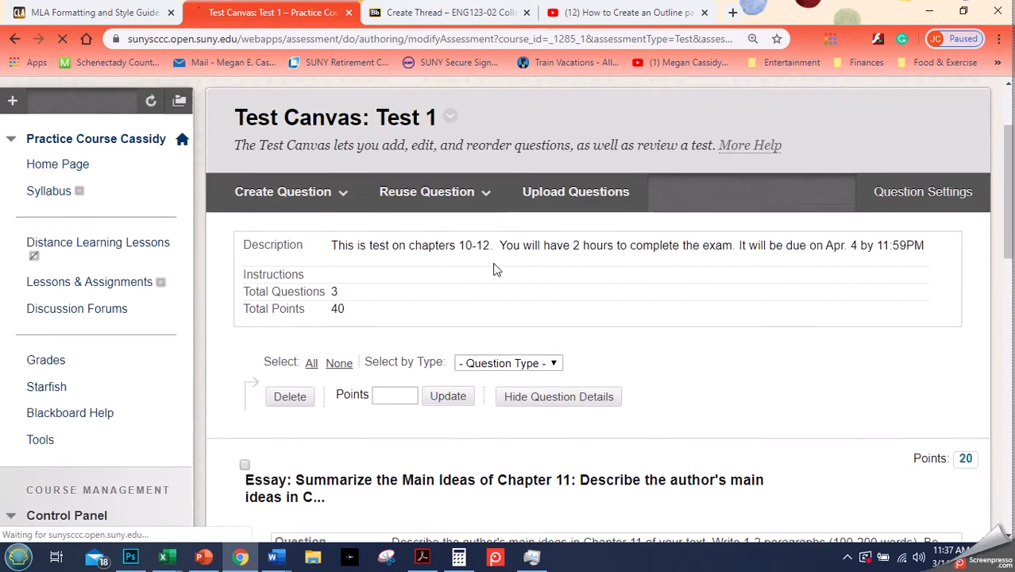
{"action": "scroll", "coordinate": [395, 208], "scroll_direction": "down", "scroll_amount": 2}
{"action": "scroll", "coordinate": [395, 208], "scroll_direction": "down", "scroll_amount": 2}
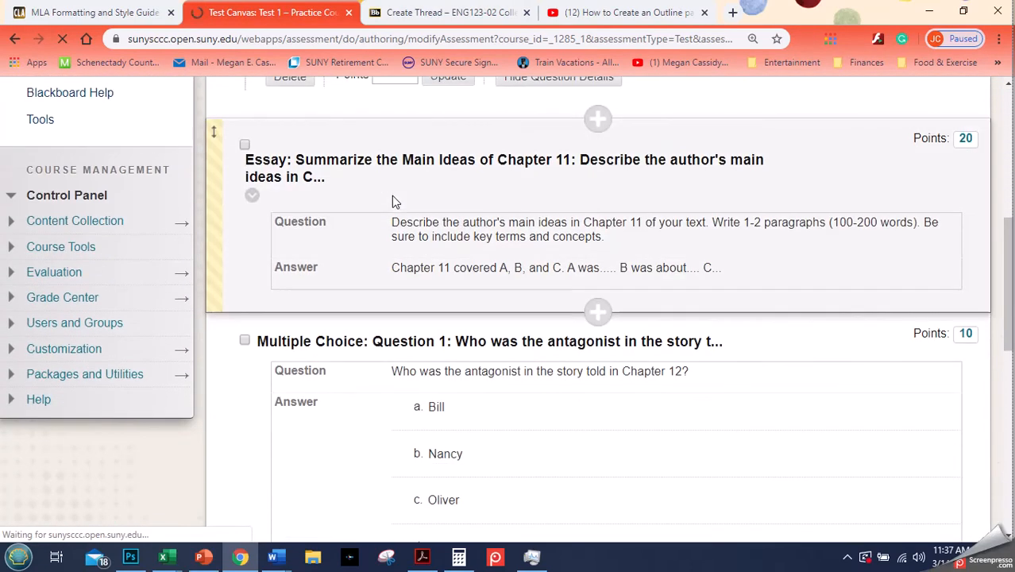
{"action": "scroll", "coordinate": [889, 272], "scroll_direction": "down", "scroll_amount": 1}
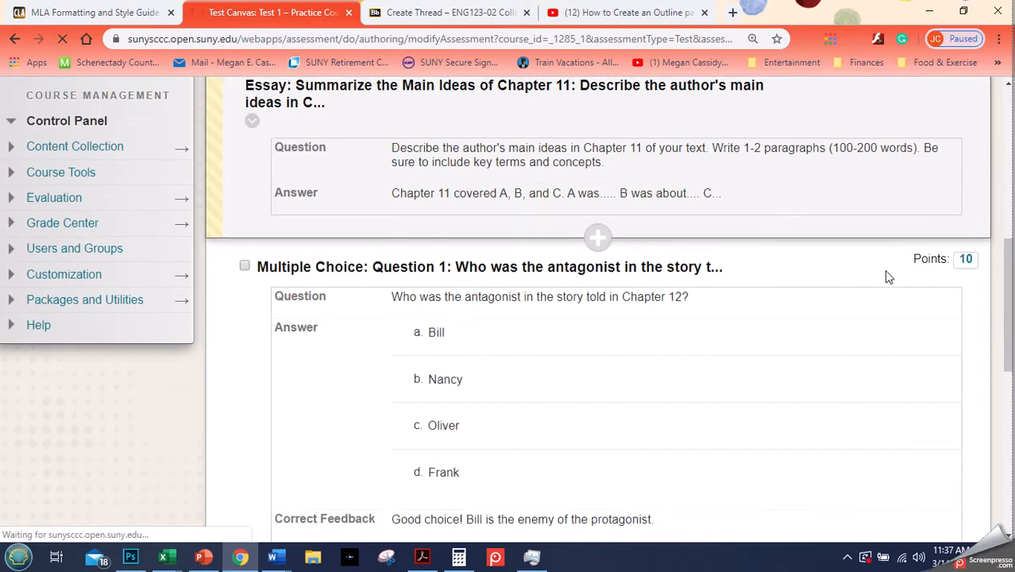
{"action": "scroll", "coordinate": [913, 266], "scroll_direction": "up", "scroll_amount": 3}
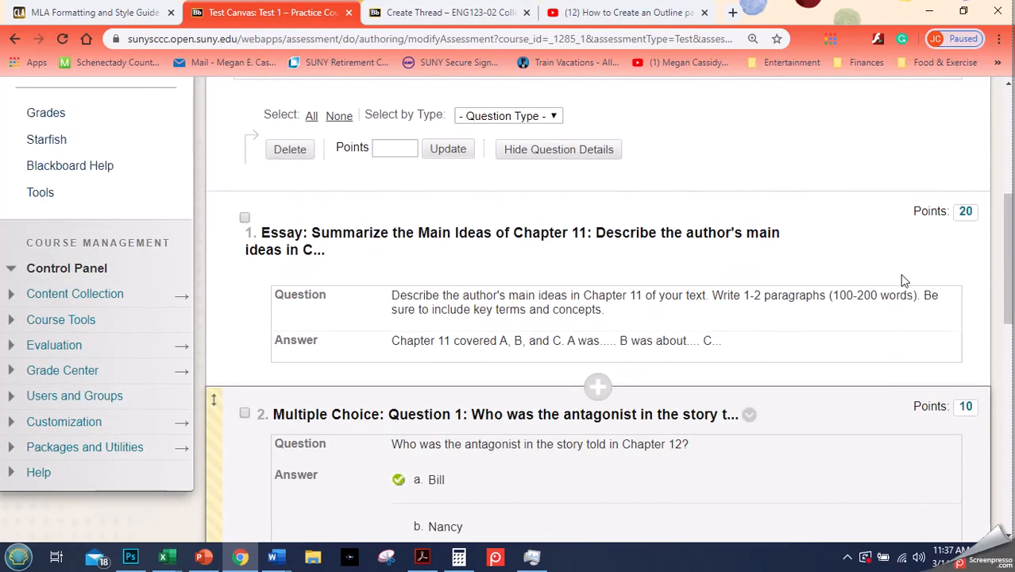
{"action": "scroll", "coordinate": [860, 274], "scroll_direction": "down", "scroll_amount": 3}
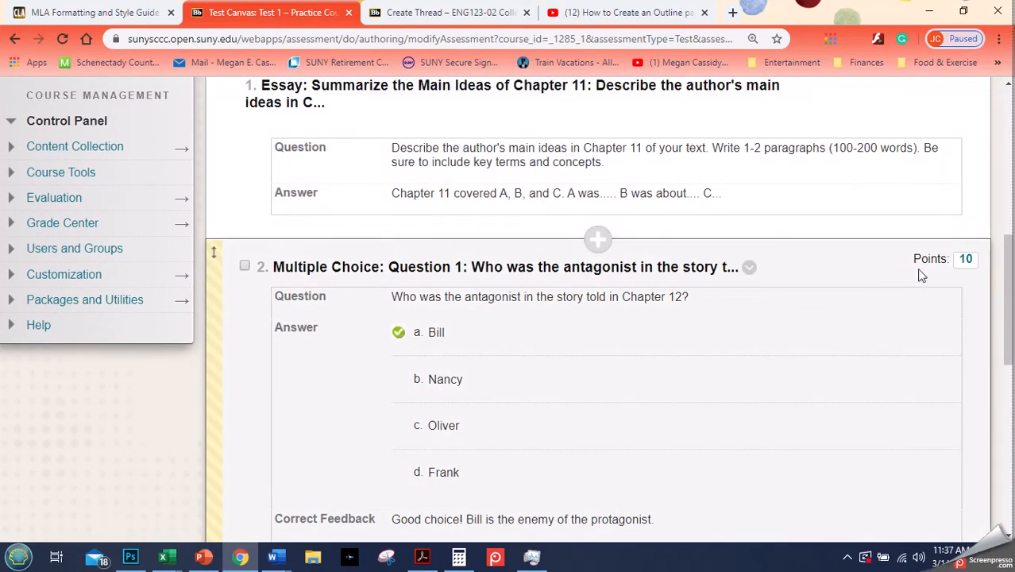
{"action": "scroll", "coordinate": [917, 271], "scroll_direction": "up", "scroll_amount": 1}
{"action": "scroll", "coordinate": [357, 286], "scroll_direction": "down", "scroll_amount": 1}
Select both multiple choice questions and update their points to 1 each
{"action": "left_click", "coordinate": [242, 263]}
{"action": "scroll", "coordinate": [254, 270], "scroll_direction": "down", "scroll_amount": 5}
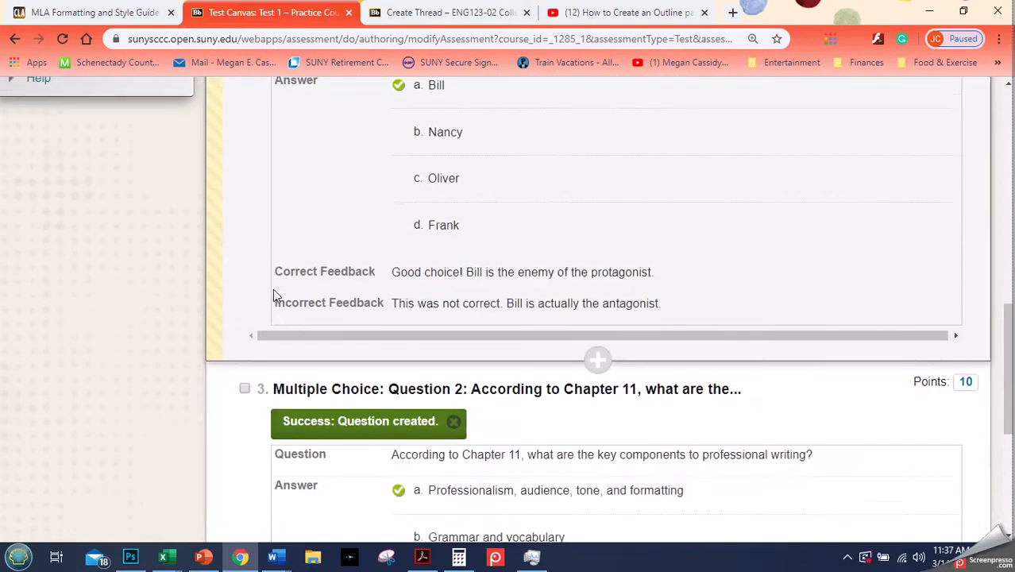
{"action": "left_click", "coordinate": [245, 263]}
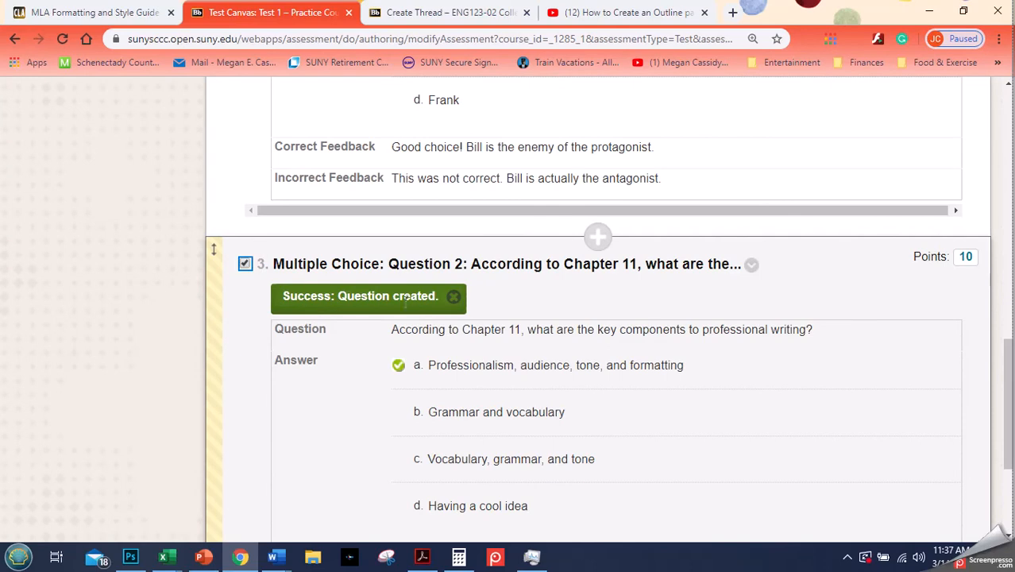
{"action": "scroll", "coordinate": [628, 326], "scroll_direction": "up", "scroll_amount": 10}
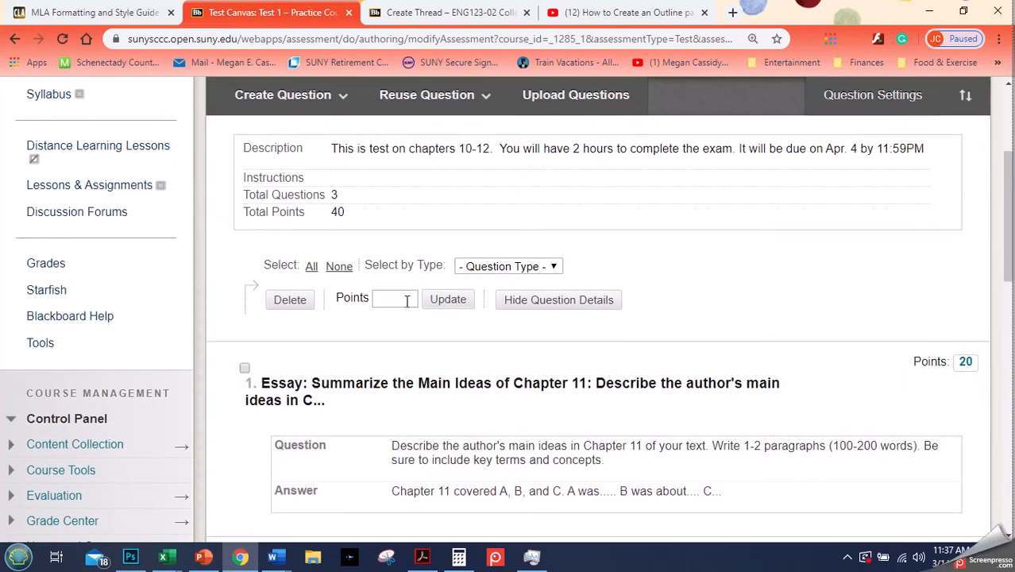
{"action": "left_click", "coordinate": [404, 299]}
{"action": "left_click", "coordinate": [412, 328]}
{"action": "left_click", "coordinate": [432, 300]}
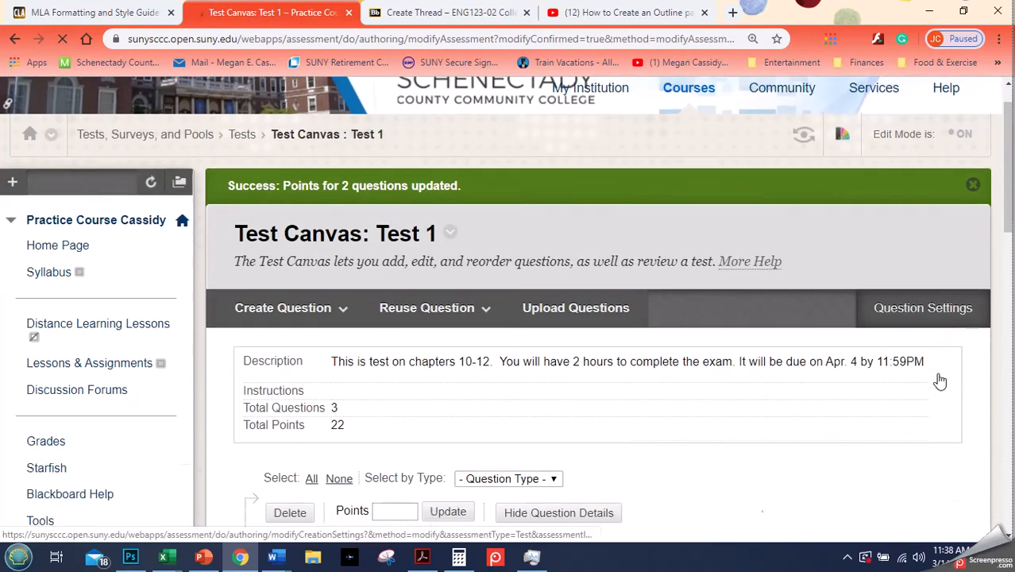
Dismiss the success notification about the updated points
{"action": "scroll", "coordinate": [940, 378], "scroll_direction": "down", "scroll_amount": 4}
{"action": "left_click", "coordinate": [967, 248]}
{"action": "scroll", "coordinate": [935, 333], "scroll_direction": "down", "scroll_amount": 5}
{"action": "left_click", "coordinate": [967, 249]}
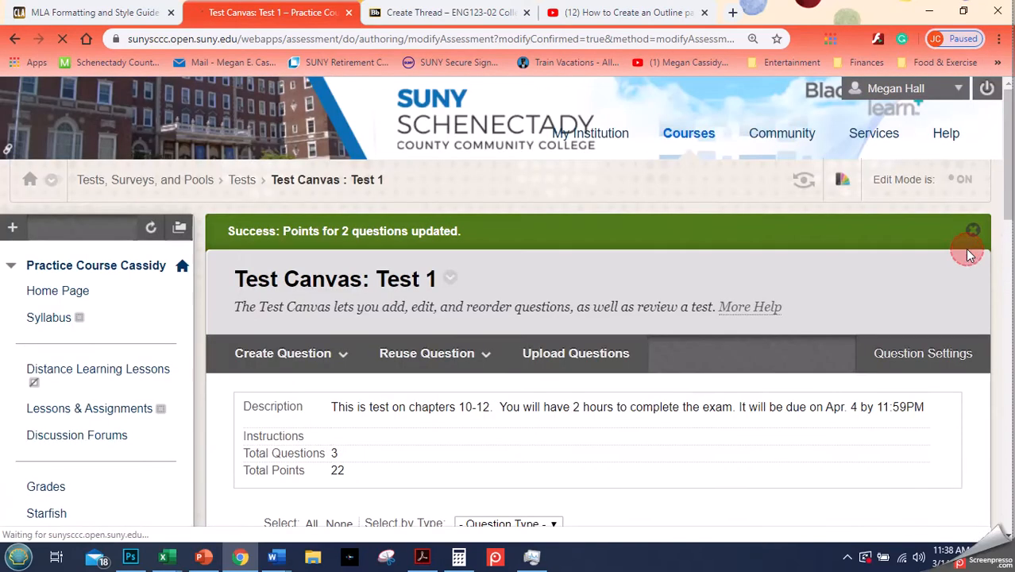
{"action": "scroll", "coordinate": [969, 324], "scroll_direction": "down", "scroll_amount": 3}
{"action": "scroll", "coordinate": [991, 238], "scroll_direction": "up", "scroll_amount": 2}
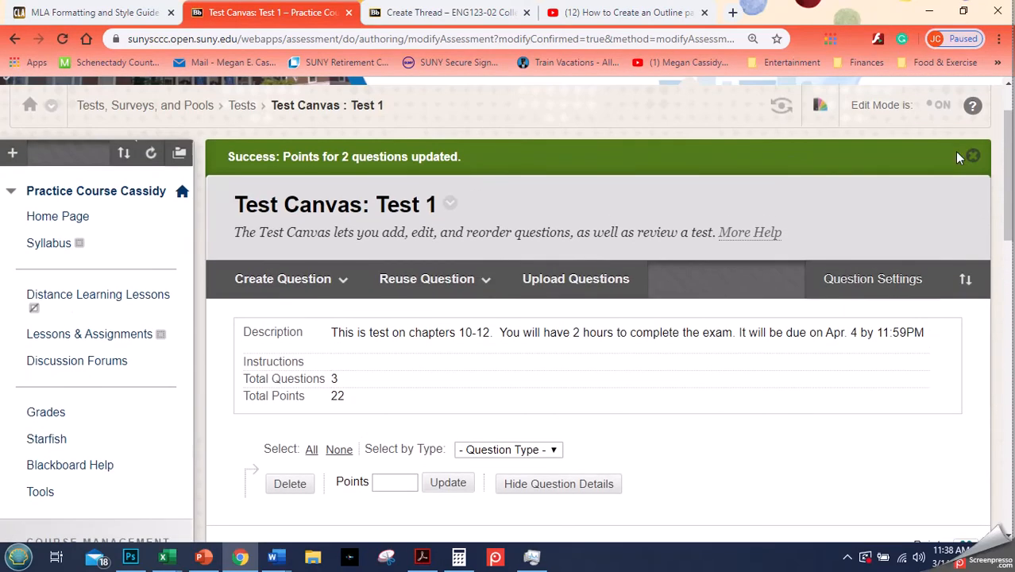
{"action": "left_click", "coordinate": [973, 156]}
Open the essay question's points for editing, cancel, and check the points of the multiple choice questions
{"action": "scroll", "coordinate": [989, 238], "scroll_direction": "down", "scroll_amount": 4}
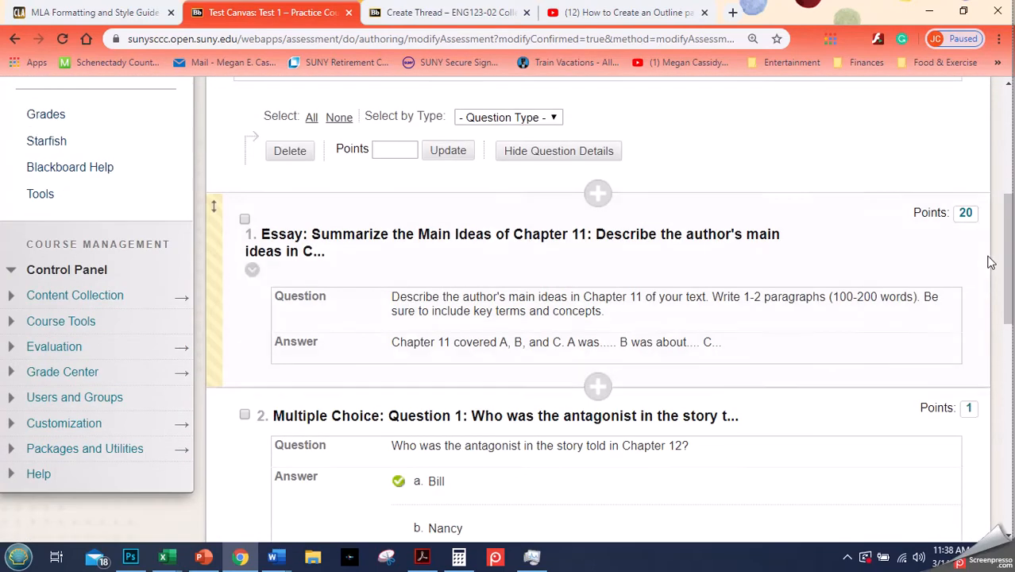
{"action": "left_click", "coordinate": [966, 212]}
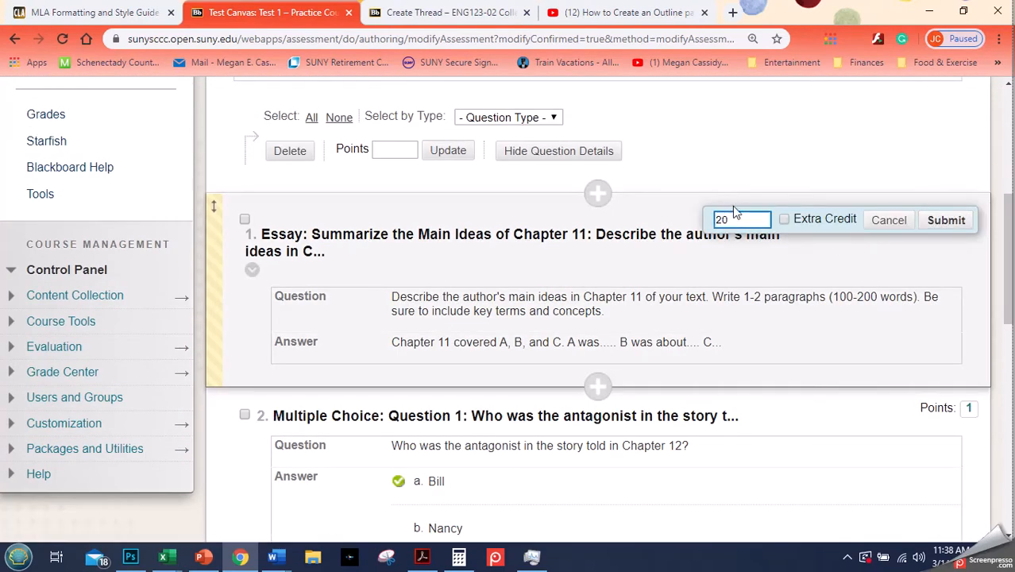
{"action": "left_click", "coordinate": [885, 221]}
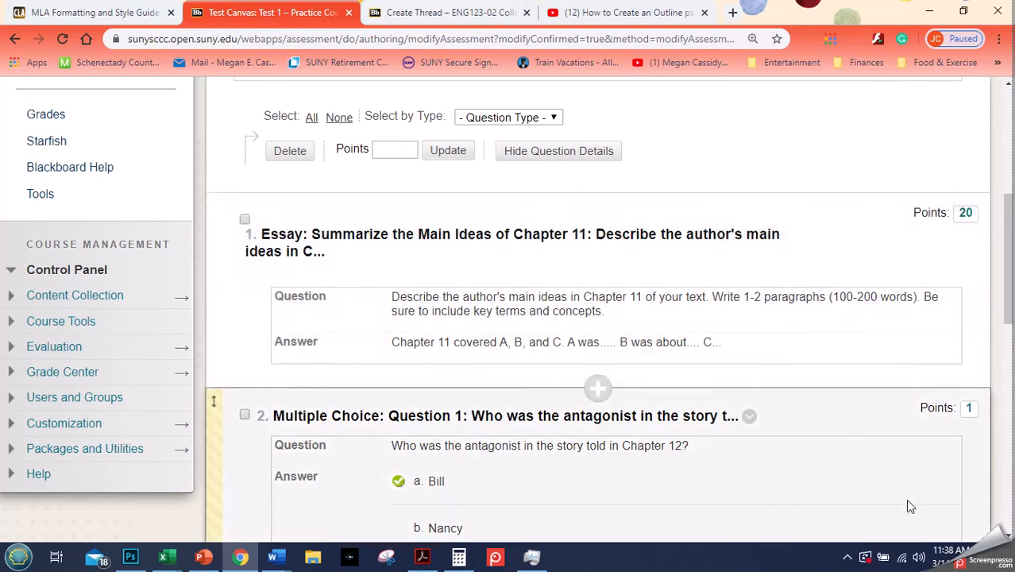
{"action": "scroll", "coordinate": [905, 444], "scroll_direction": "down", "scroll_amount": 3}
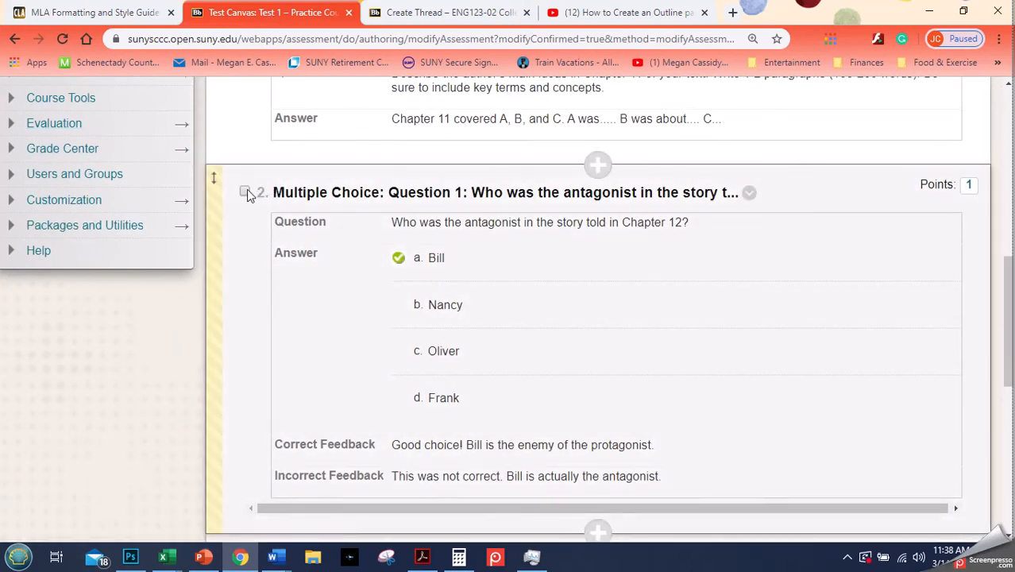
{"action": "scroll", "coordinate": [247, 204], "scroll_direction": "down", "scroll_amount": 5}
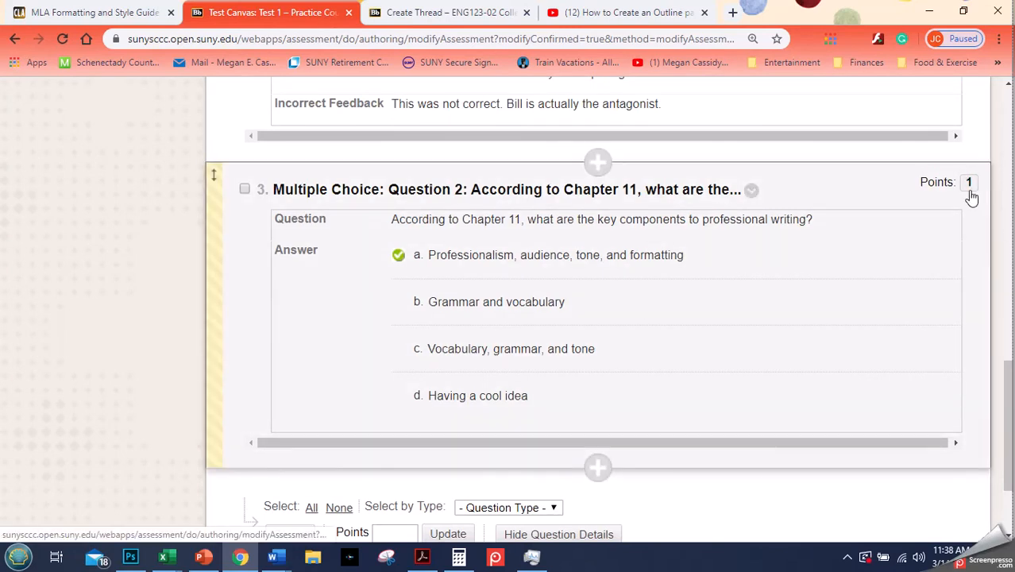
Check the total number of questions and total points in the test summary
{"action": "scroll", "coordinate": [717, 350], "scroll_direction": "up", "scroll_amount": 4}
{"action": "scroll", "coordinate": [691, 333], "scroll_direction": "up", "scroll_amount": 5}
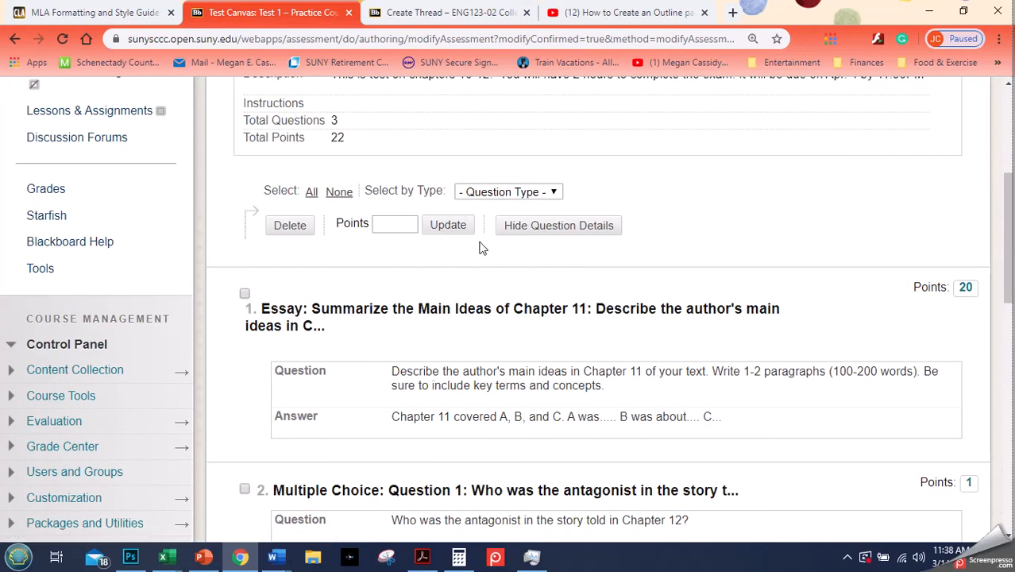
{"action": "scroll", "coordinate": [518, 230], "scroll_direction": "up", "scroll_amount": 1}
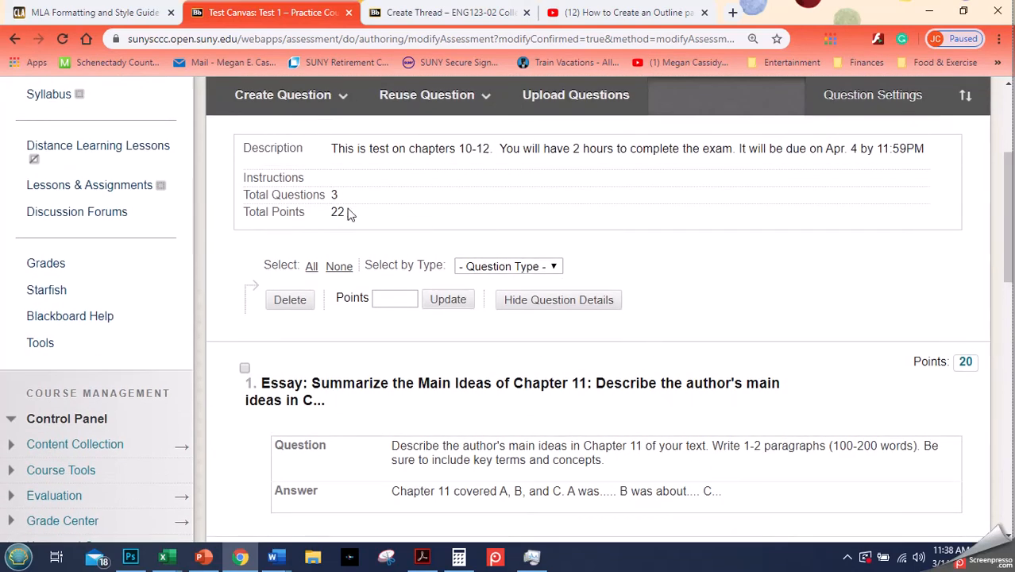
{"action": "left_click_drag", "start_coordinate": [255, 195], "coordinate": [378, 215]}
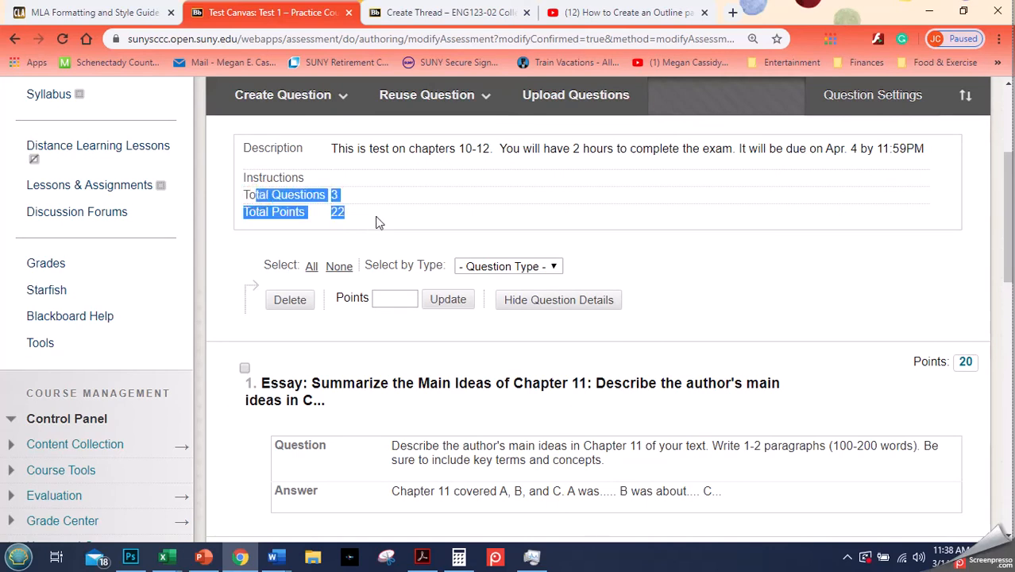
{"action": "left_click", "coordinate": [378, 214]}
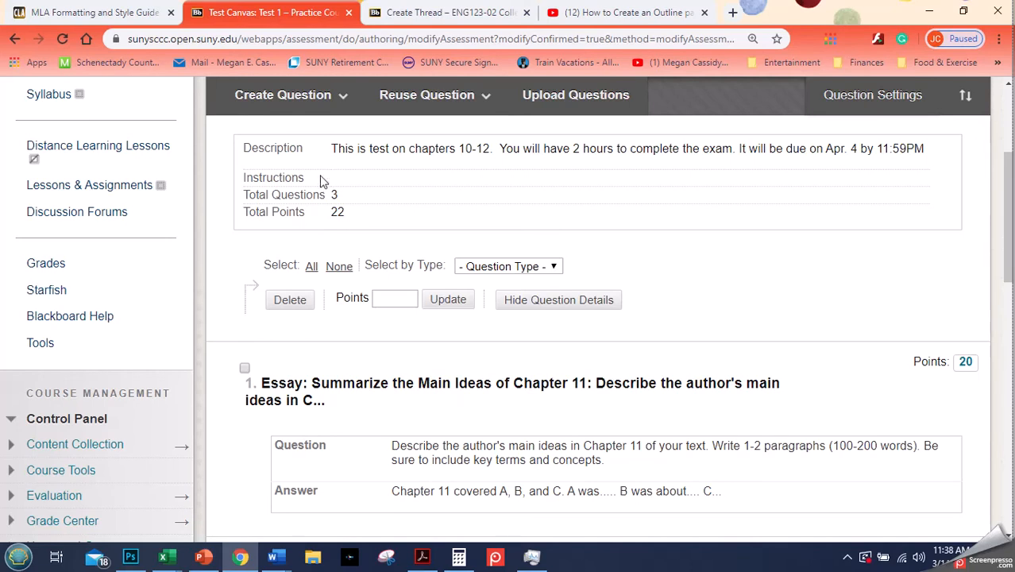
Start a new short answer question and title it "Question 3"
{"action": "left_click", "coordinate": [324, 107]}
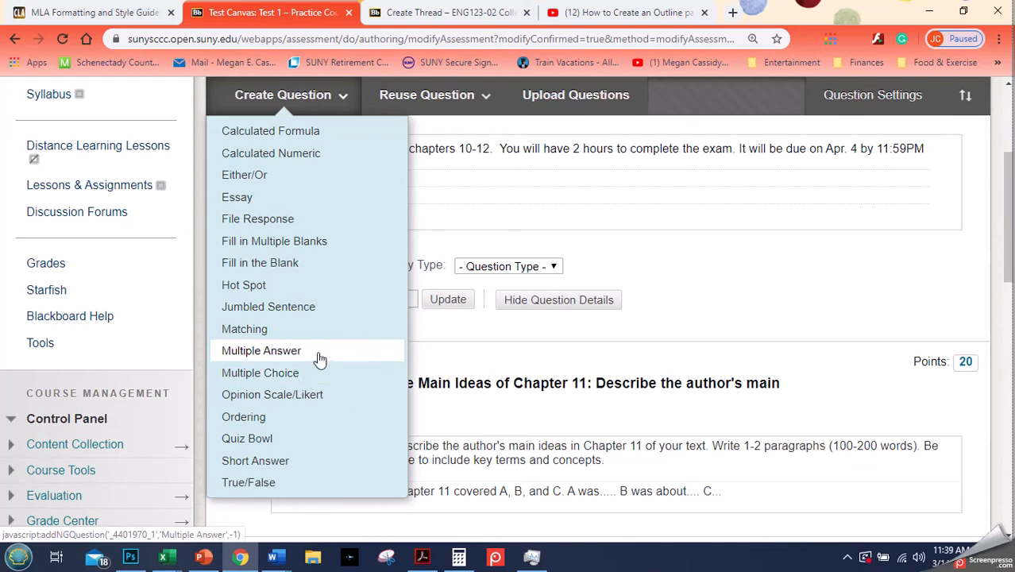
{"action": "scroll", "coordinate": [306, 381], "scroll_direction": "down", "scroll_amount": 1}
{"action": "left_click", "coordinate": [313, 395]}
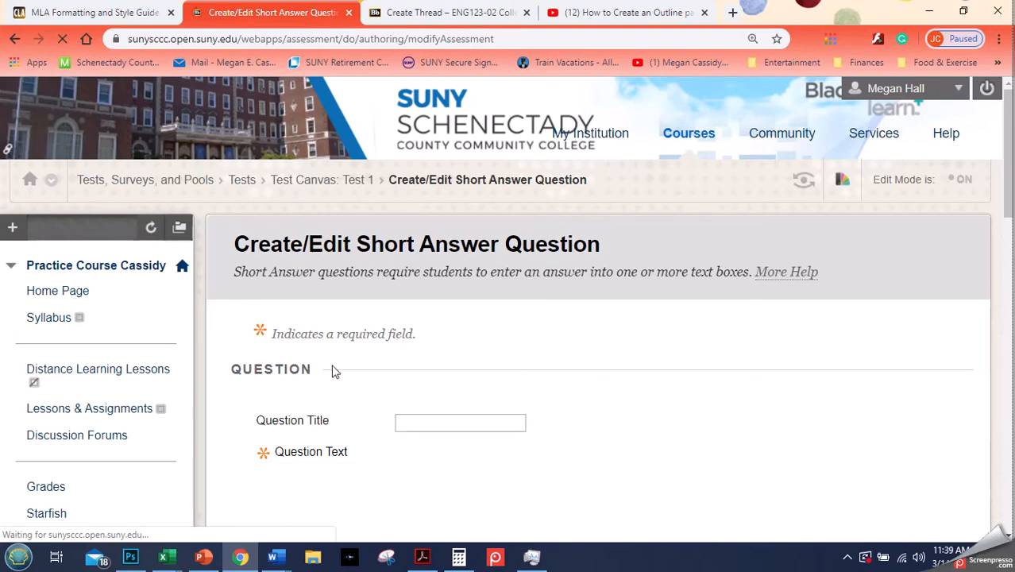
{"action": "scroll", "coordinate": [291, 398], "scroll_direction": "down", "scroll_amount": 3}
{"action": "left_click", "coordinate": [429, 201]}
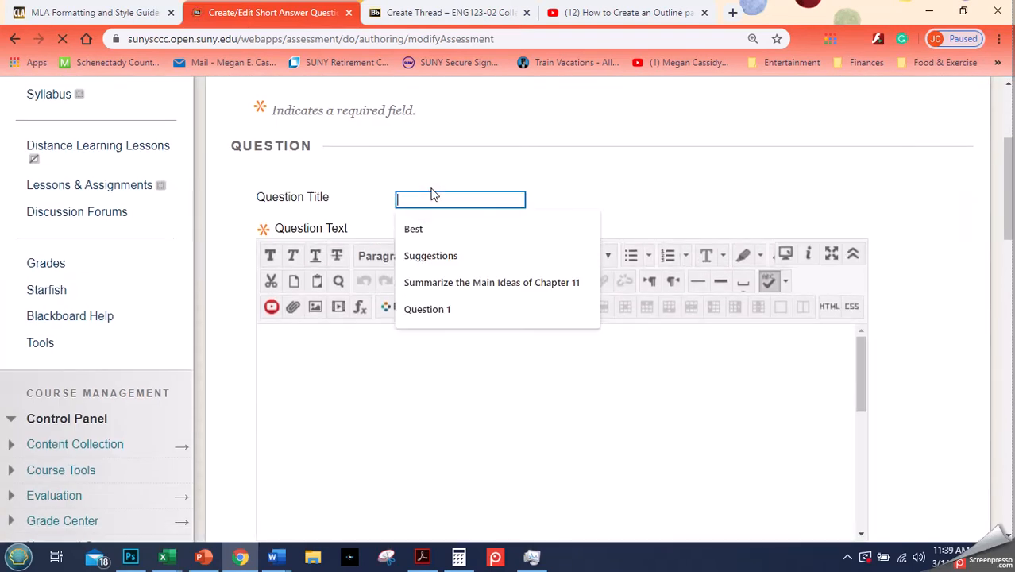
{"action": "type", "text": "Ques"}
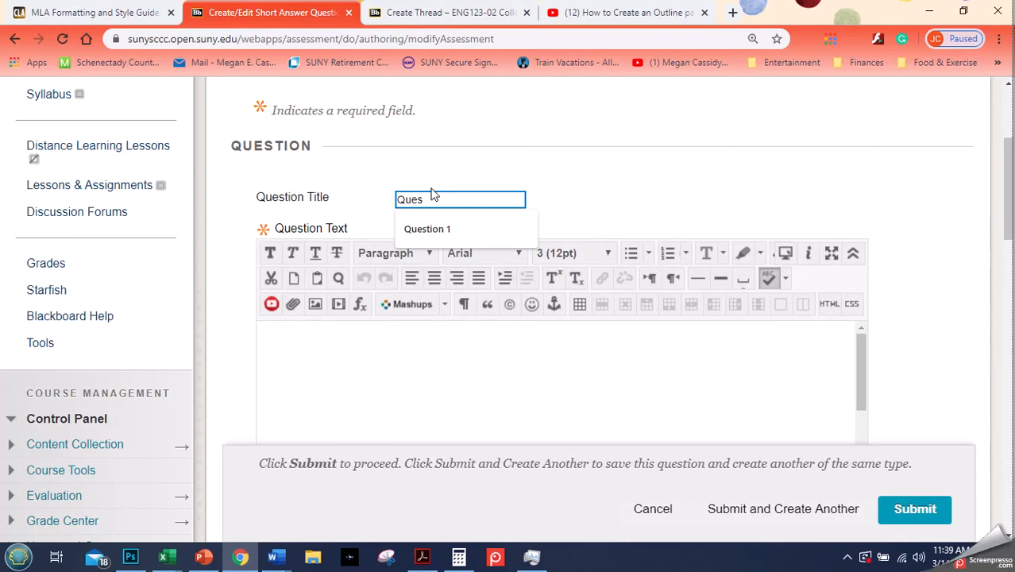
{"action": "type", "text": "tion 3"}
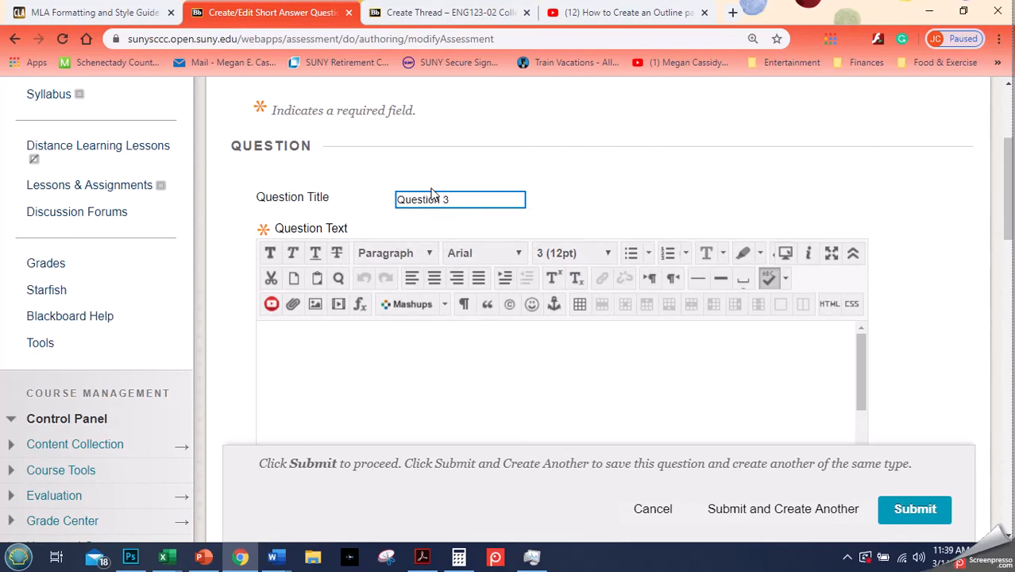
Enter the question text "Paraphrase the author's thesis from Chapter 10." for the short answer question
{"action": "left_click", "coordinate": [373, 358]}
{"action": "scroll", "coordinate": [591, 234], "scroll_direction": "down", "scroll_amount": 3}
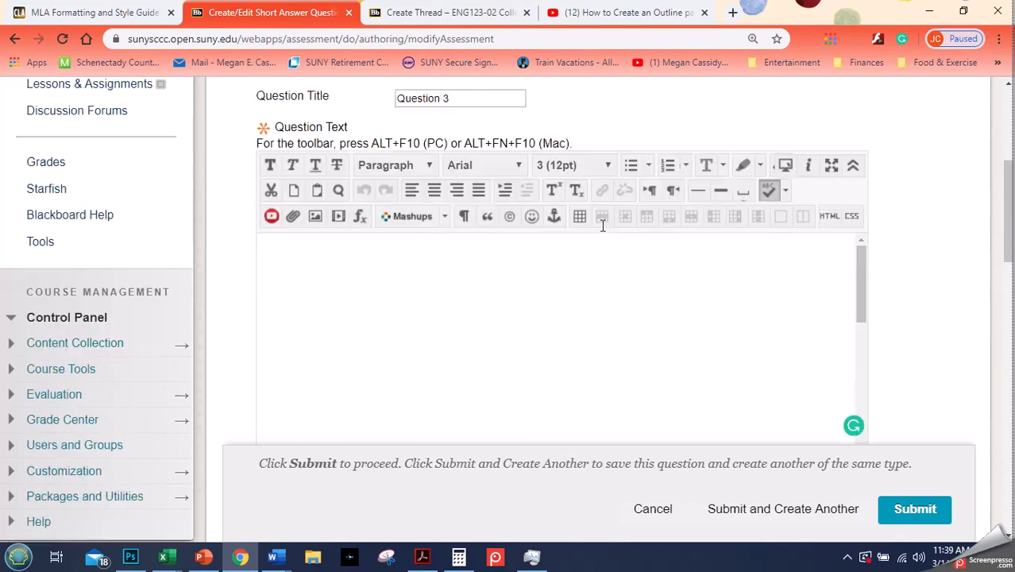
{"action": "scroll", "coordinate": [653, 231], "scroll_direction": "up", "scroll_amount": 2}
{"action": "scroll", "coordinate": [791, 227], "scroll_direction": "down", "scroll_amount": 5}
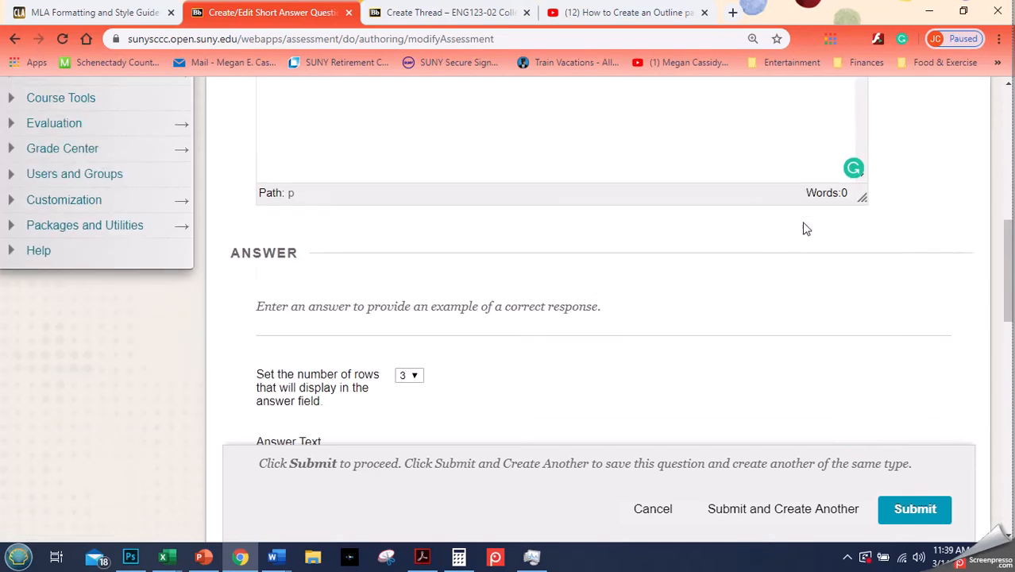
{"action": "scroll", "coordinate": [791, 237], "scroll_direction": "down", "scroll_amount": 2}
{"action": "scroll", "coordinate": [698, 207], "scroll_direction": "up", "scroll_amount": 3}
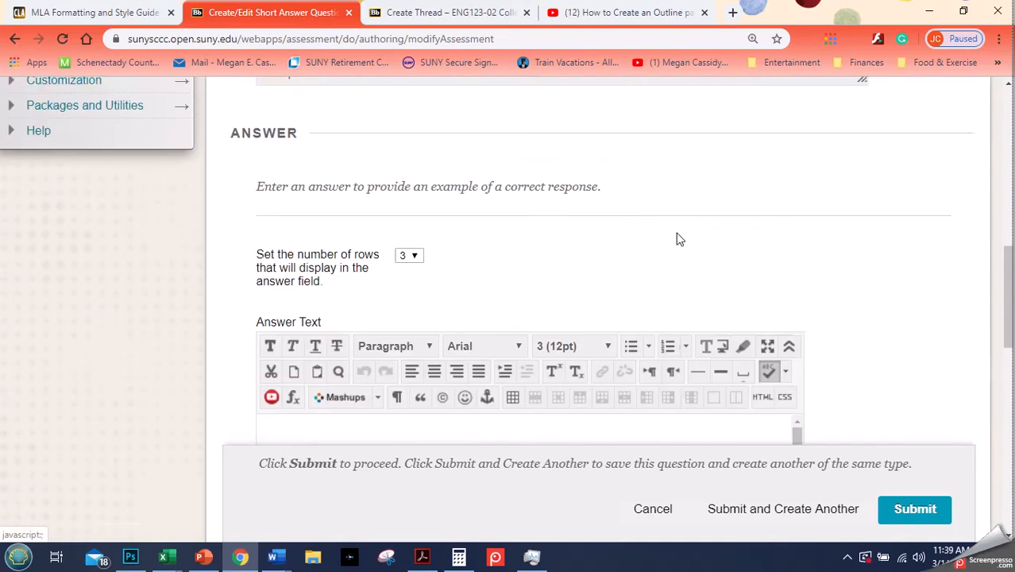
{"action": "scroll", "coordinate": [667, 237], "scroll_direction": "up", "scroll_amount": 7}
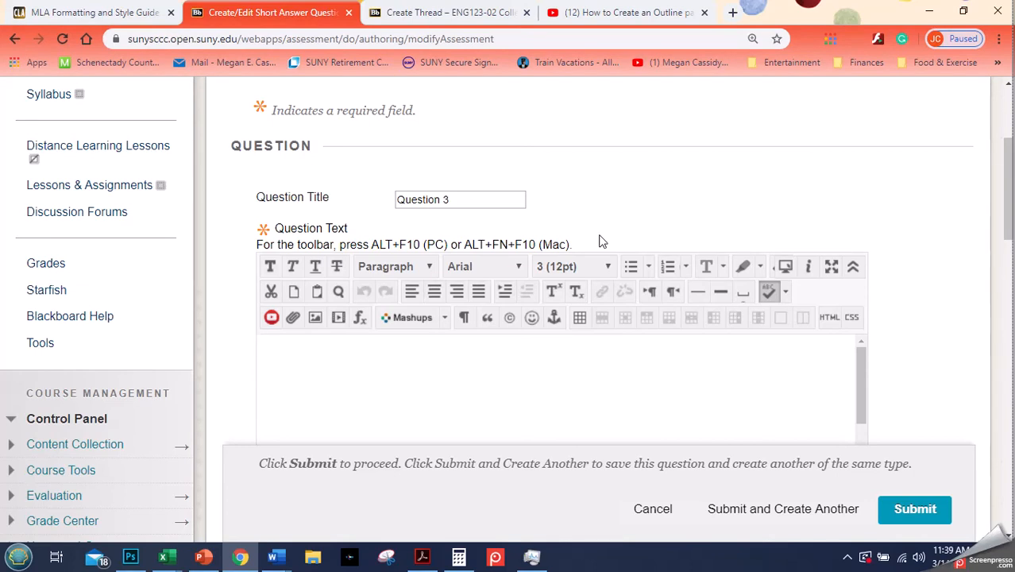
{"action": "type", "text": "Paraphras"}
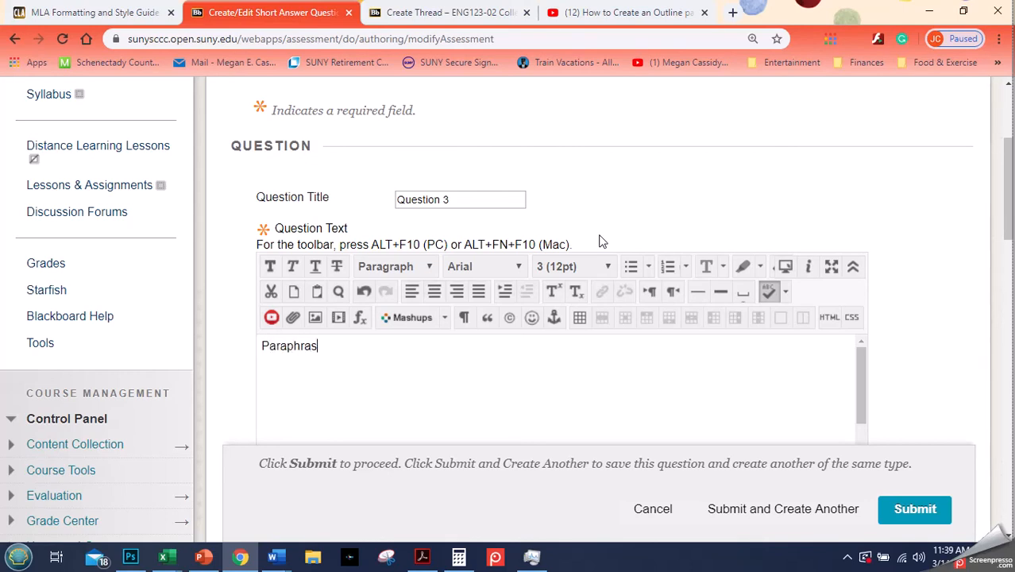
{"action": "type", "text": "e the author's"}
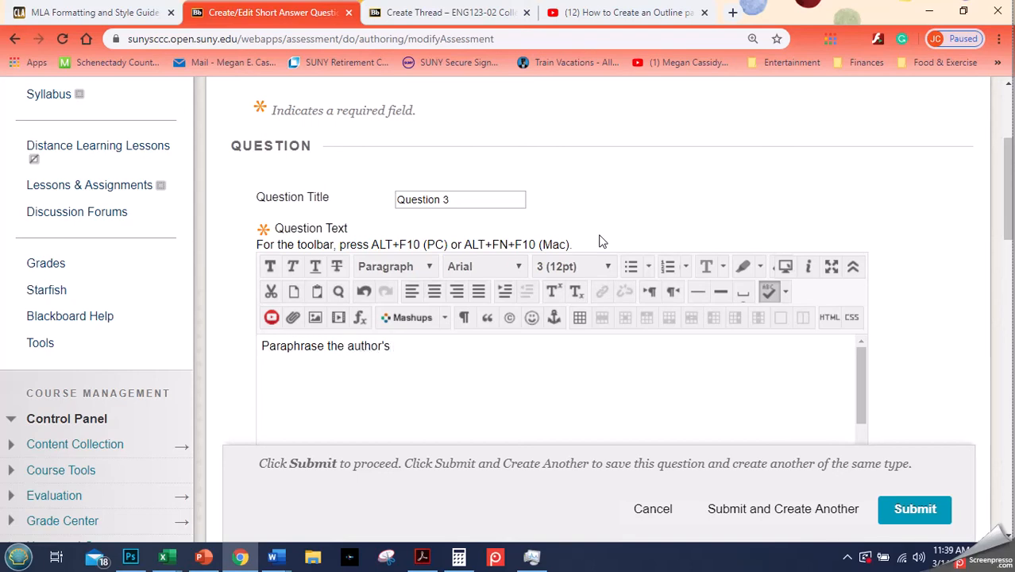
{"action": "type", "text": " thesis from Cha"}
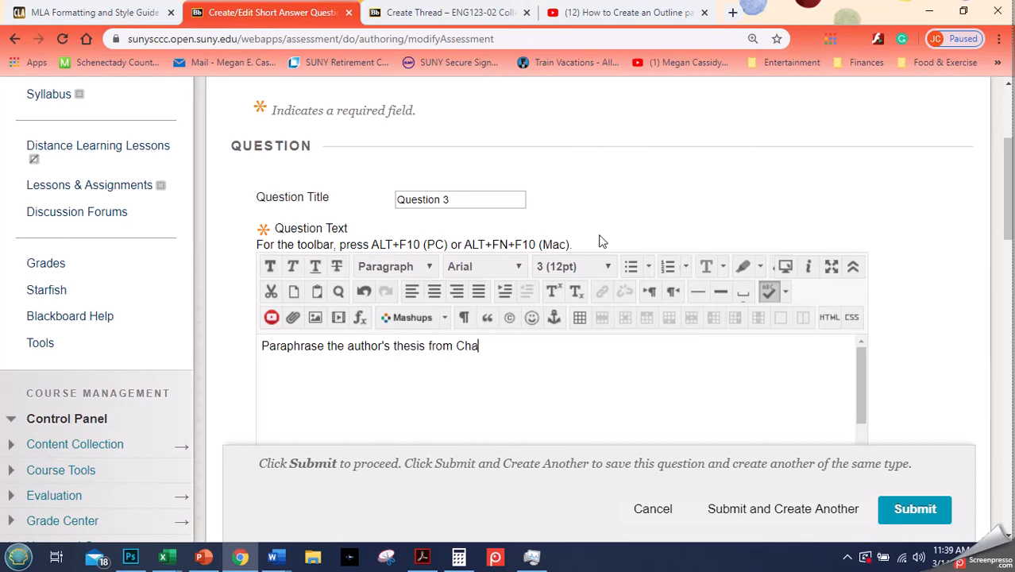
{"action": "type", "text": "pter 10"}
{"action": "type", "text": "."}
Insert "(write in your own words)" after the word "Paraphrase" in the question text
{"action": "scroll", "coordinate": [651, 239], "scroll_direction": "down", "scroll_amount": 2}
{"action": "left_click", "coordinate": [324, 208]}
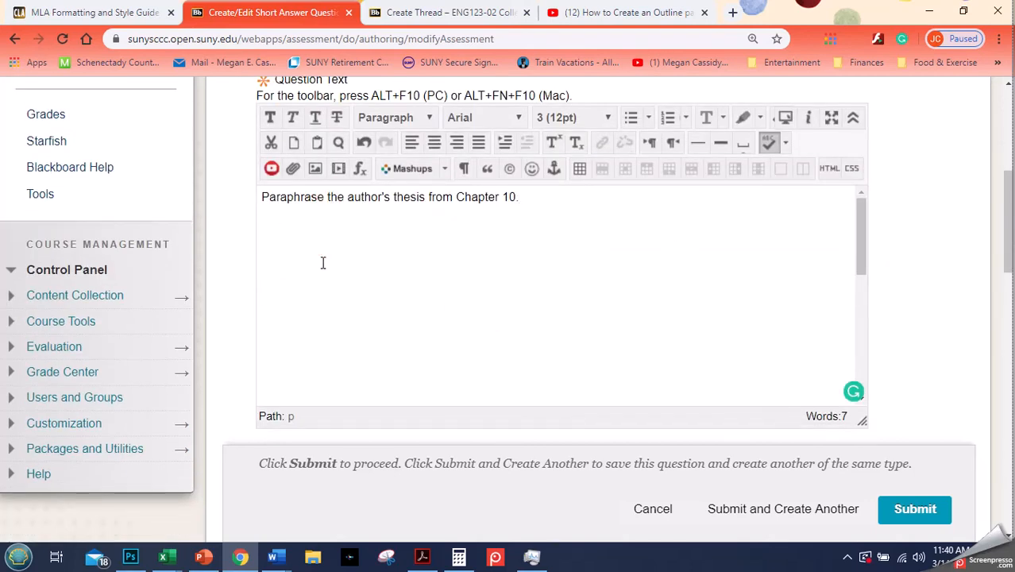
{"action": "type", "text": "(wri"}
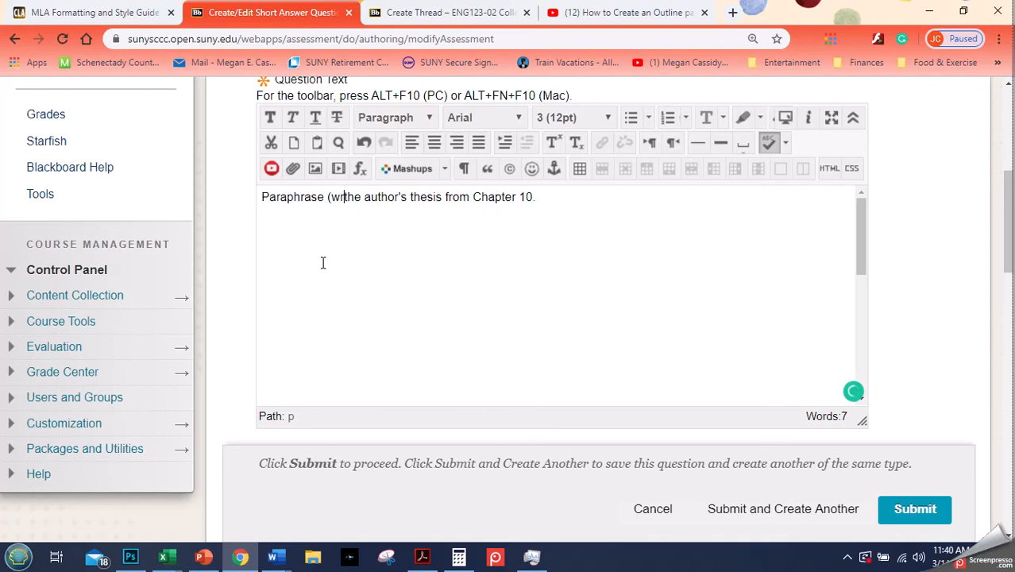
{"action": "type", "text": "te in yo"}
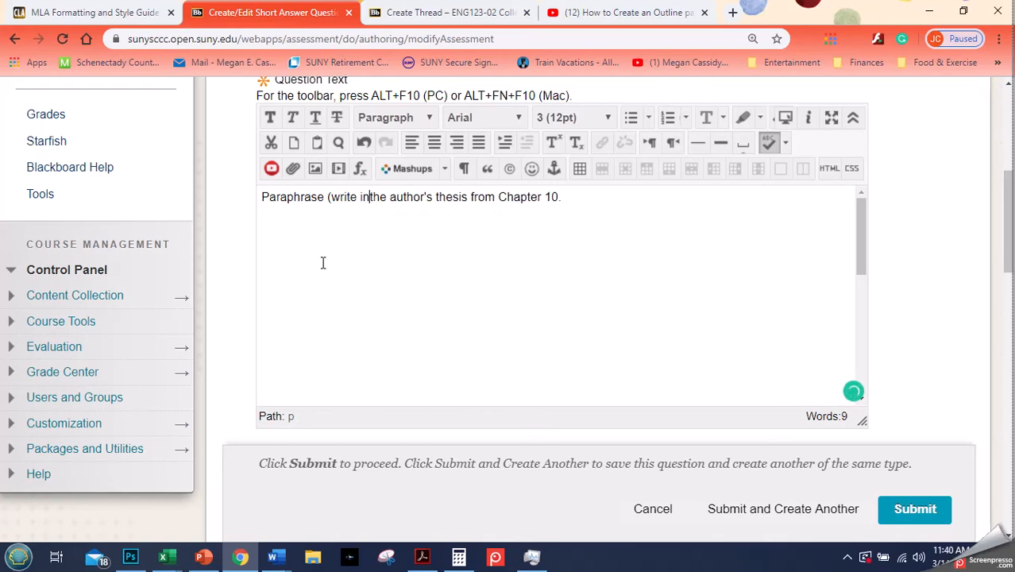
{"action": "type", "text": "ur ow"}
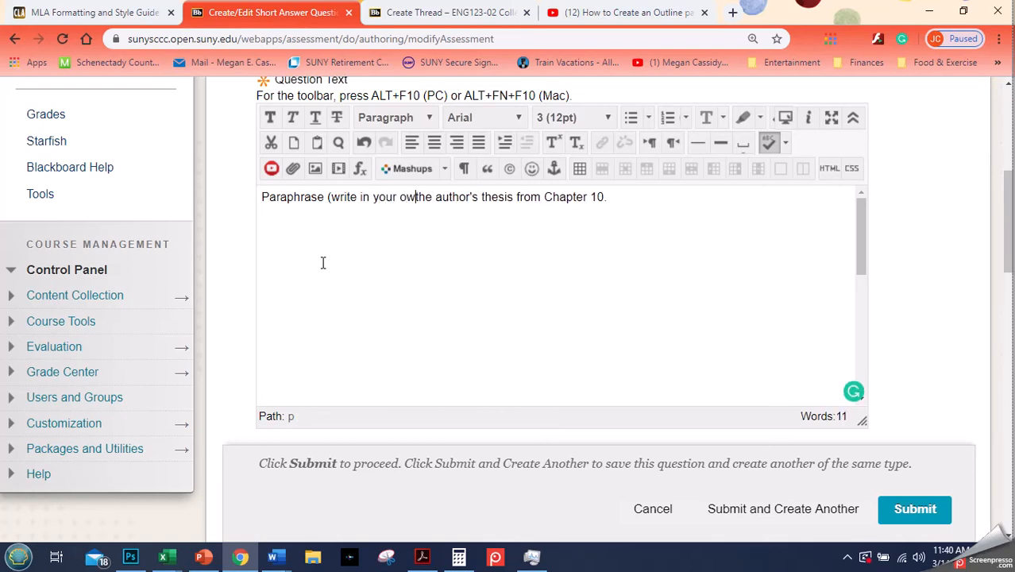
{"action": "type", "text": "n words"}
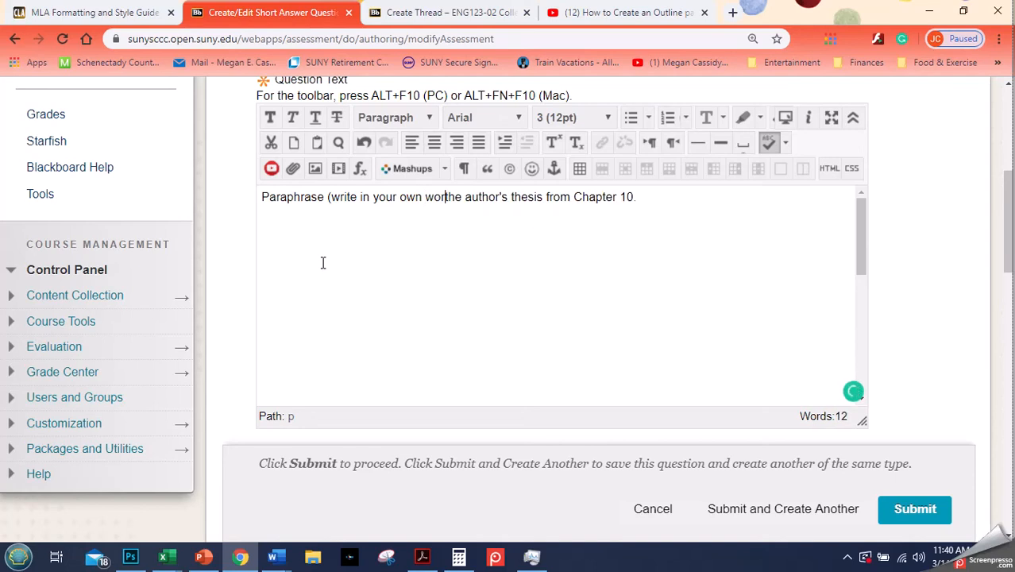
{"action": "type", "text": ")"}
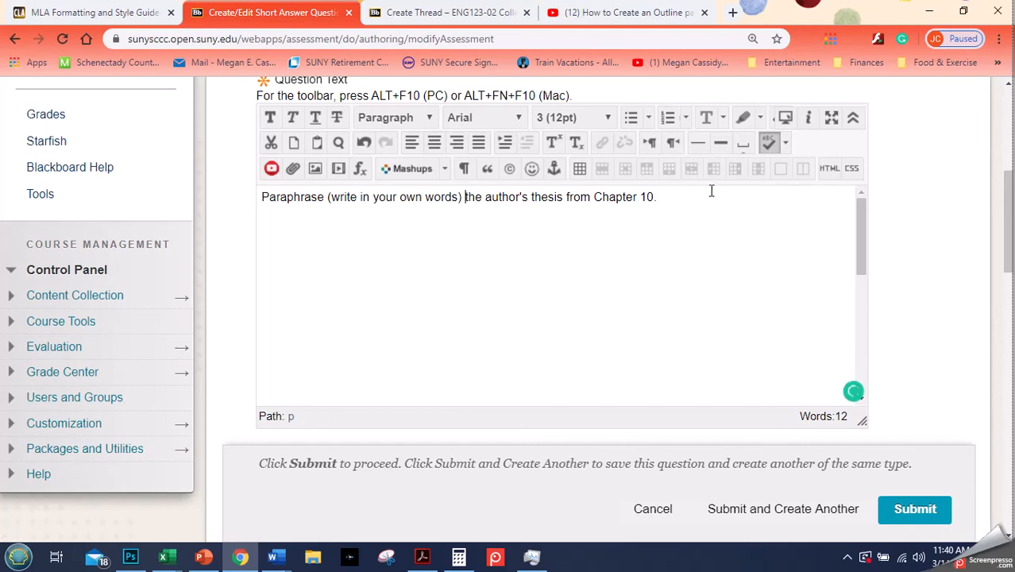
Review the short answer form's question text, answer row setting, answer text and rubric sections
{"action": "scroll", "coordinate": [766, 193], "scroll_direction": "down", "scroll_amount": 2}
{"action": "scroll", "coordinate": [738, 255], "scroll_direction": "up", "scroll_amount": 2}
{"action": "scroll", "coordinate": [815, 254], "scroll_direction": "down", "scroll_amount": 3}
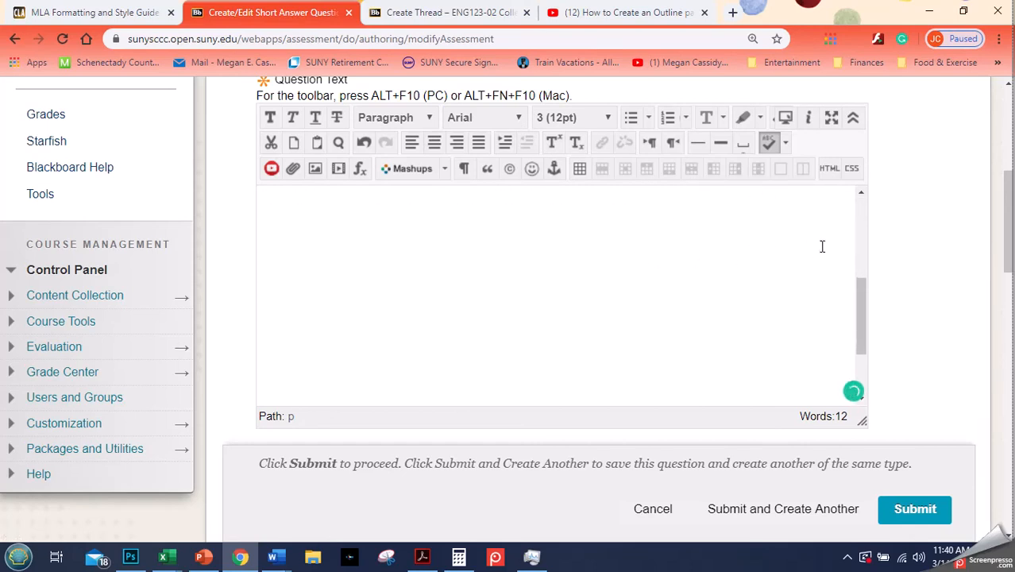
{"action": "scroll", "coordinate": [895, 245], "scroll_direction": "down", "scroll_amount": 7}
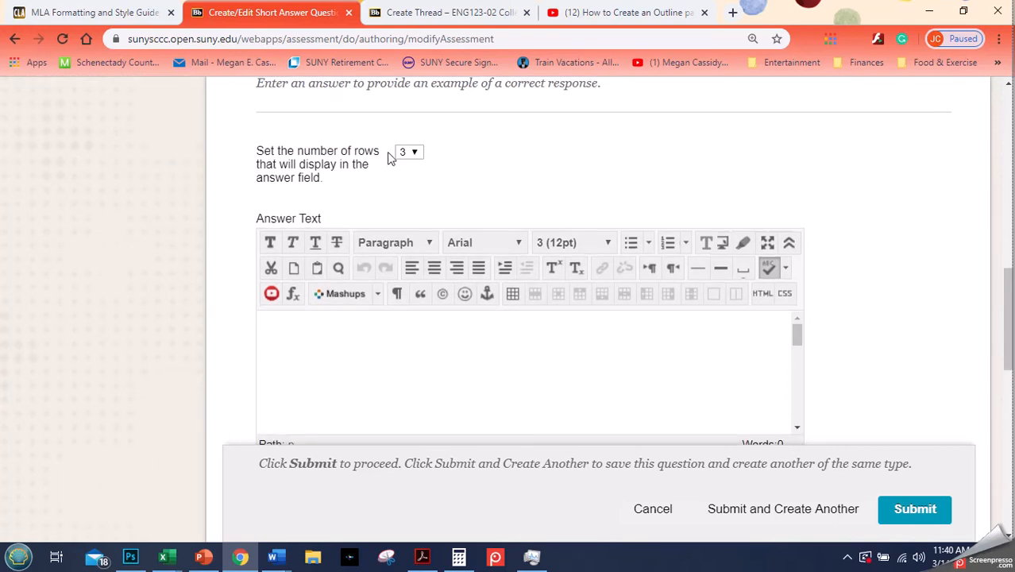
{"action": "scroll", "coordinate": [440, 159], "scroll_direction": "down", "scroll_amount": 2}
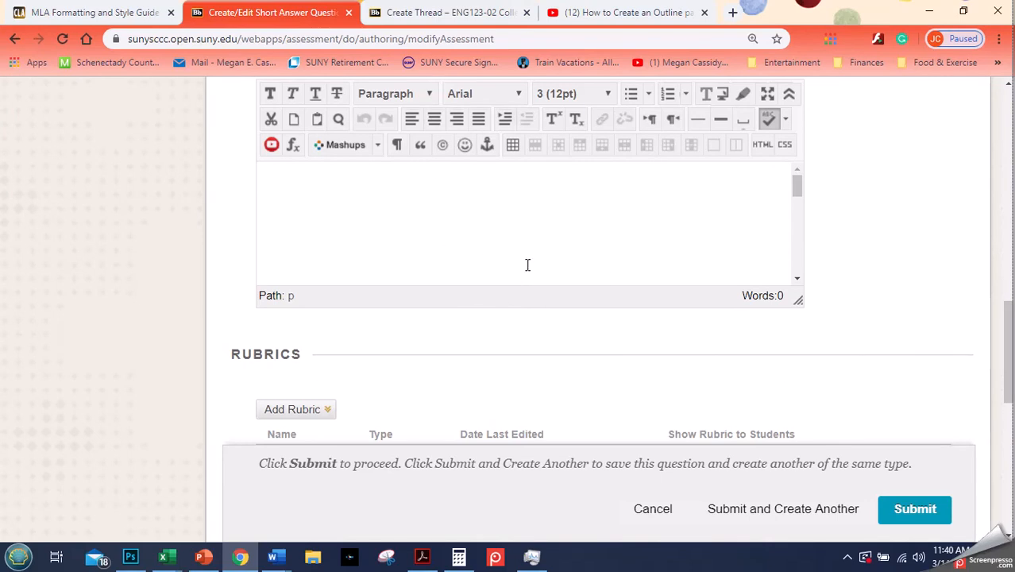
{"action": "scroll", "coordinate": [955, 338], "scroll_direction": "up", "scroll_amount": 5}
{"action": "scroll", "coordinate": [763, 306], "scroll_direction": "up", "scroll_amount": 2}
{"action": "left_click_drag", "start_coordinate": [860, 259], "coordinate": [862, 127]}
{"action": "left_click_drag", "start_coordinate": [1012, 242], "coordinate": [959, 129]}
{"action": "scroll", "coordinate": [983, 204], "scroll_direction": "down", "scroll_amount": 3}
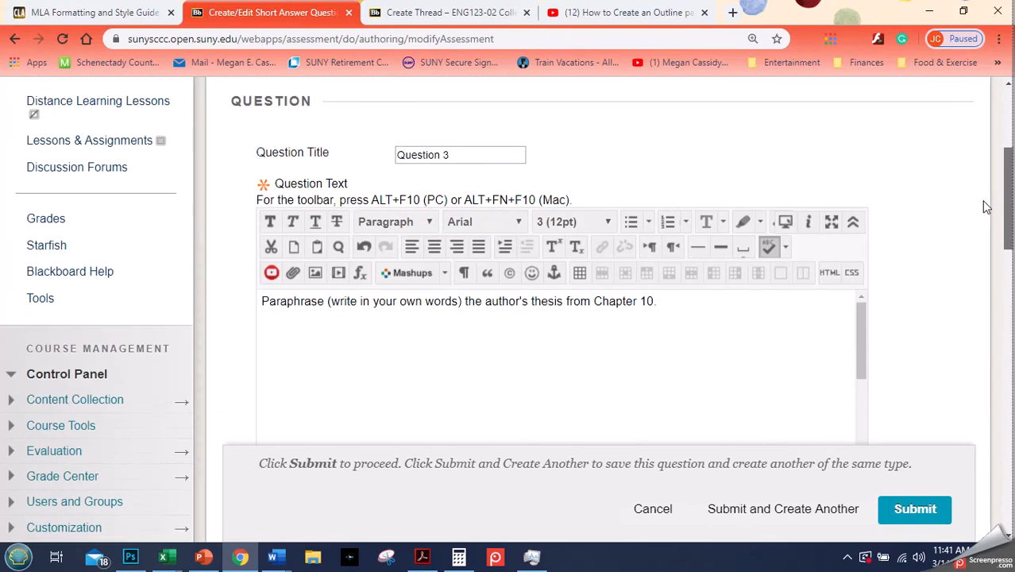
{"action": "scroll", "coordinate": [983, 210], "scroll_direction": "down", "scroll_amount": 1}
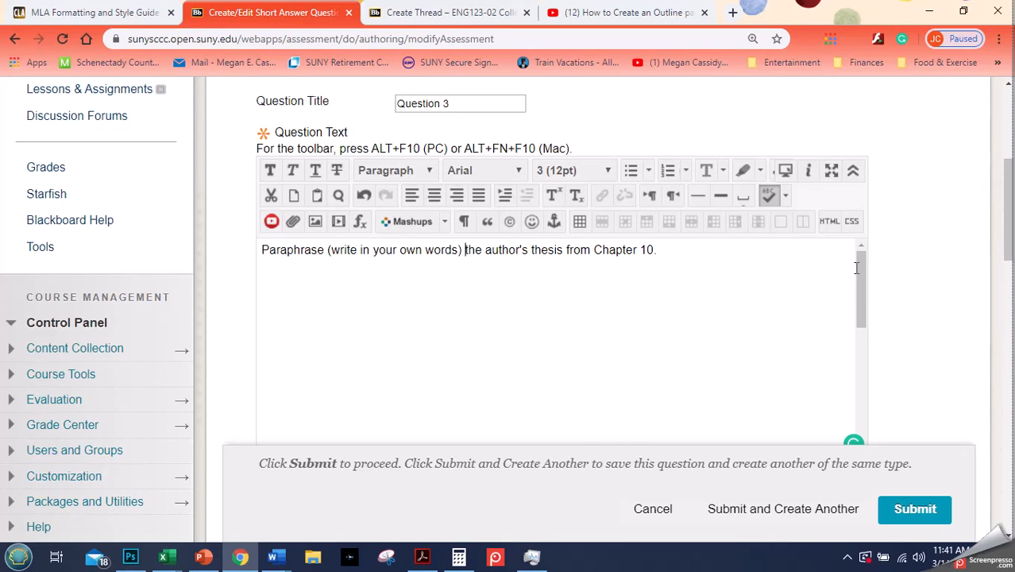
Set the number of rows displayed in the answer field to 2
{"action": "left_click", "coordinate": [1010, 241]}
{"action": "left_click_drag", "start_coordinate": [1010, 240], "coordinate": [1010, 352]}
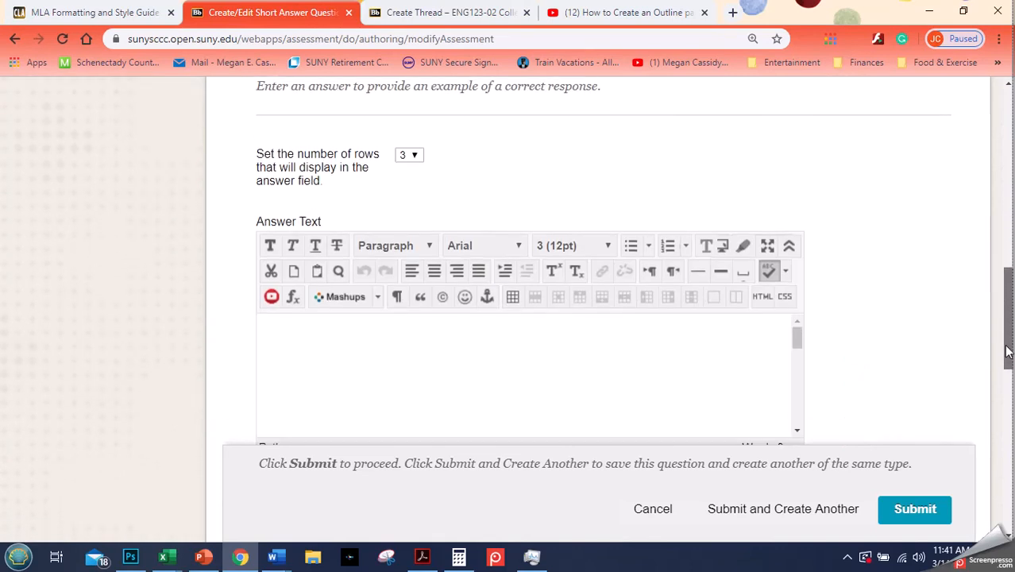
{"action": "left_click", "coordinate": [412, 155]}
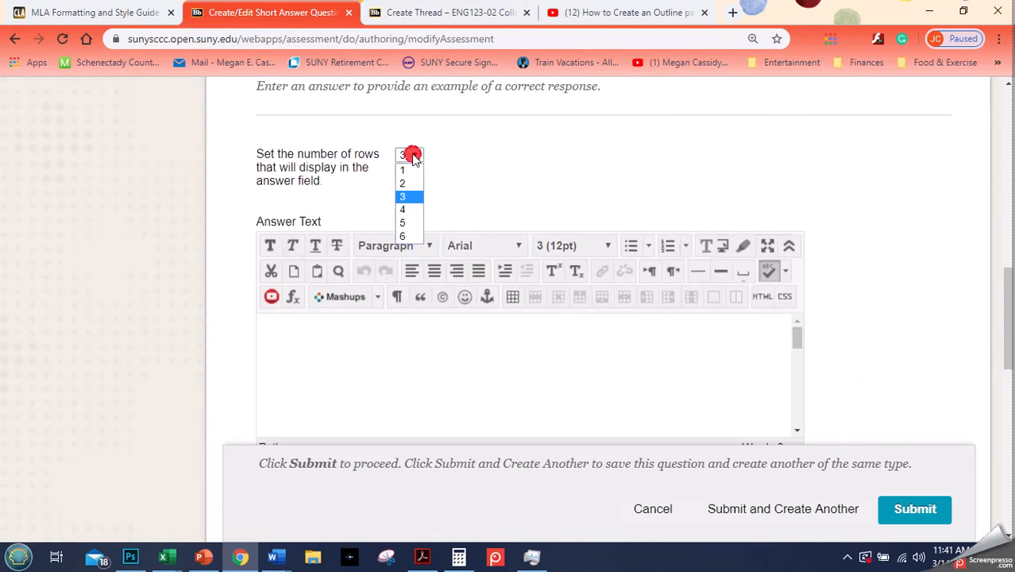
{"action": "left_click", "coordinate": [419, 195]}
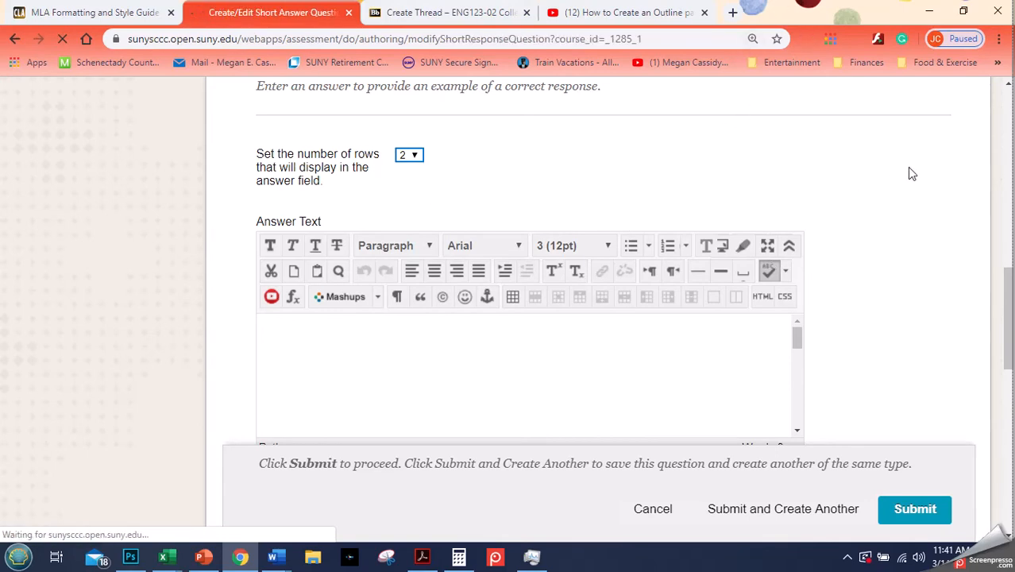
Submit the short answer question and check its entry at the end of the Test Canvas
{"action": "scroll", "coordinate": [902, 200], "scroll_direction": "down", "scroll_amount": 6}
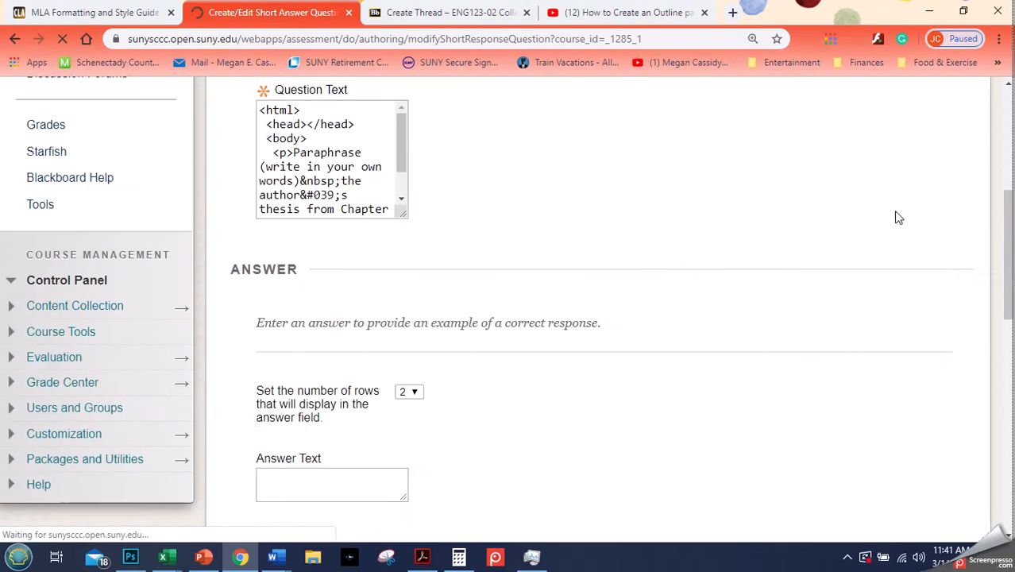
{"action": "scroll", "coordinate": [881, 230], "scroll_direction": "down", "scroll_amount": 4}
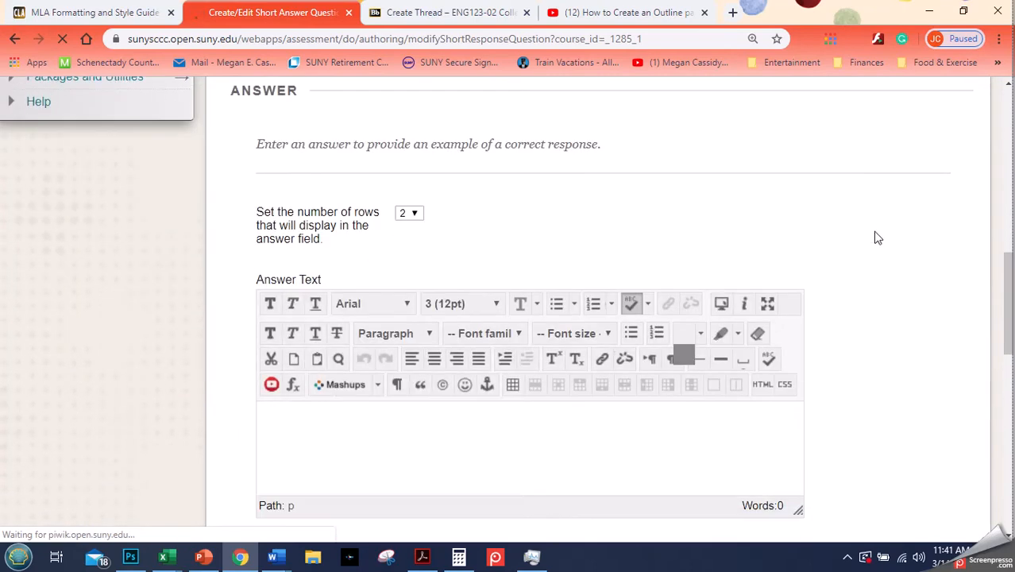
{"action": "scroll", "coordinate": [876, 249], "scroll_direction": "down", "scroll_amount": 8}
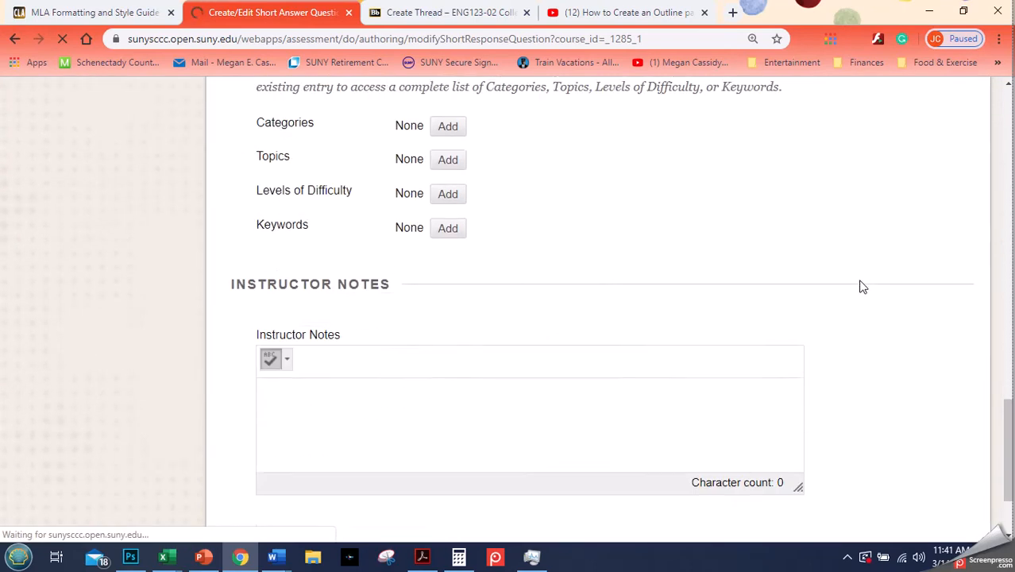
{"action": "left_click", "coordinate": [928, 483]}
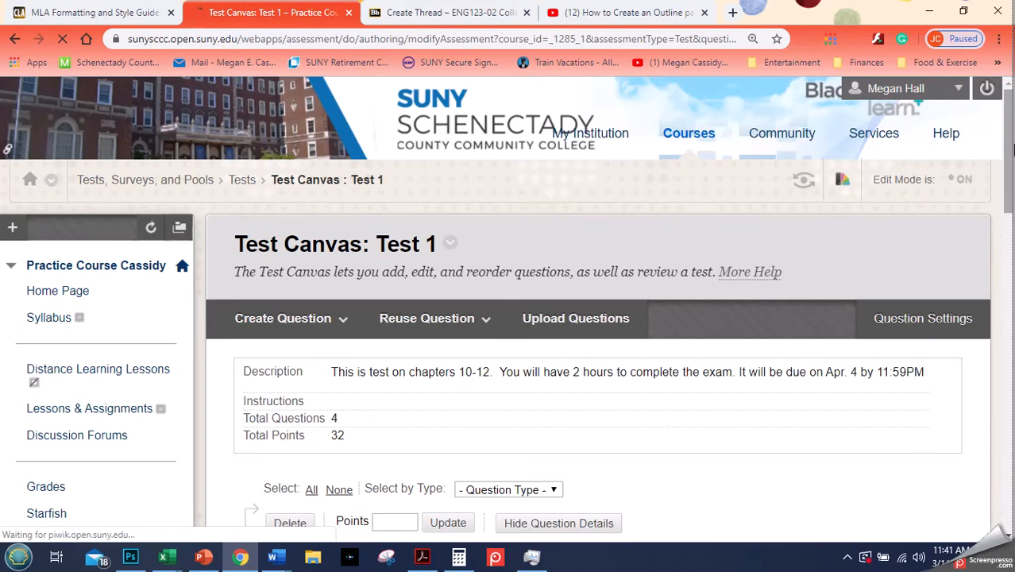
{"action": "left_click_drag", "start_coordinate": [1011, 149], "coordinate": [1011, 473]}
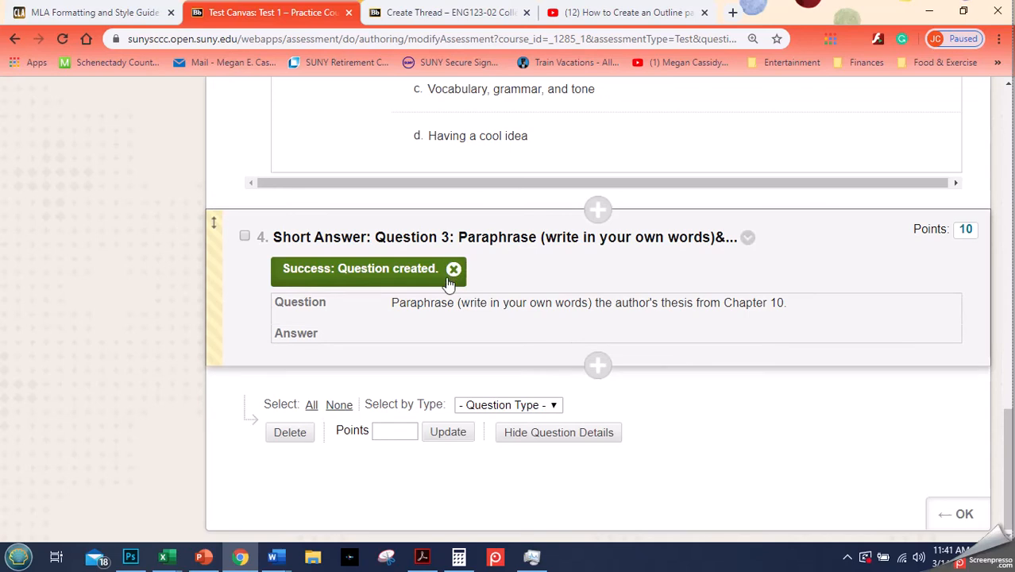
Dismiss the question-created notice and review the test's questions and their point values on the Test Canvas
{"action": "left_click", "coordinate": [453, 268]}
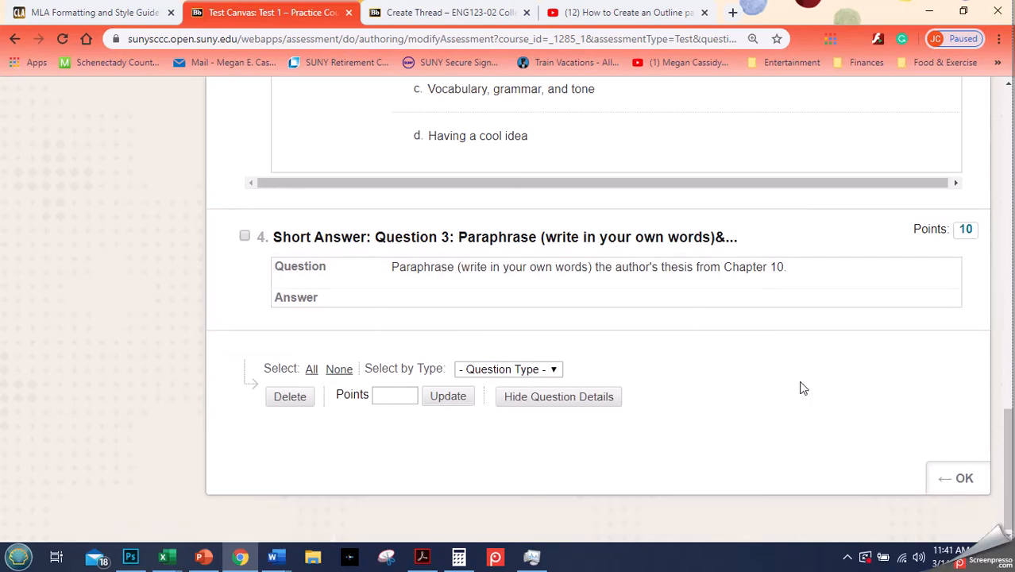
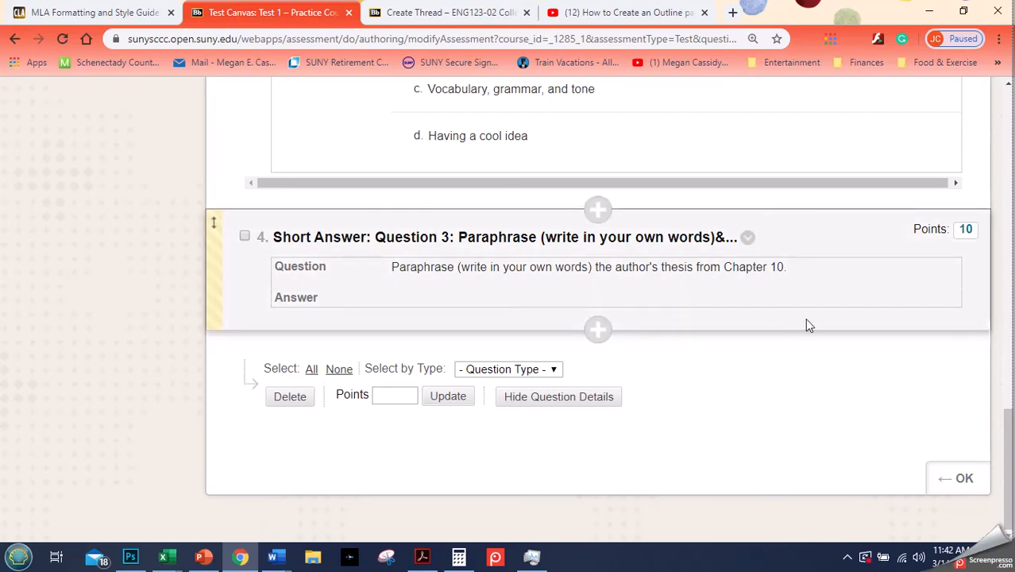
{"action": "scroll", "coordinate": [810, 280], "scroll_direction": "up", "scroll_amount": 10}
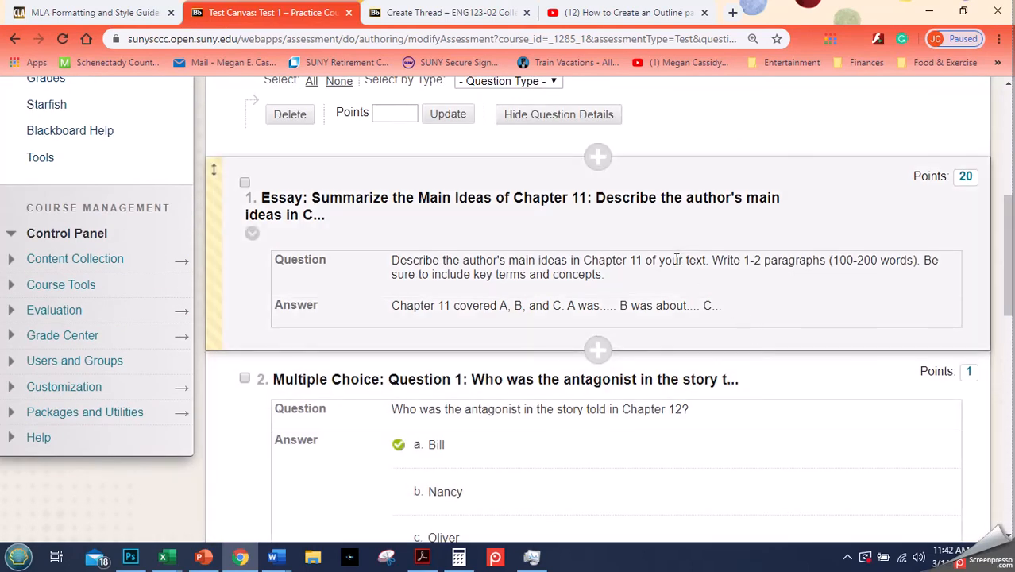
{"action": "scroll", "coordinate": [676, 259], "scroll_direction": "down", "scroll_amount": 3}
{"action": "scroll", "coordinate": [669, 252], "scroll_direction": "down", "scroll_amount": 5}
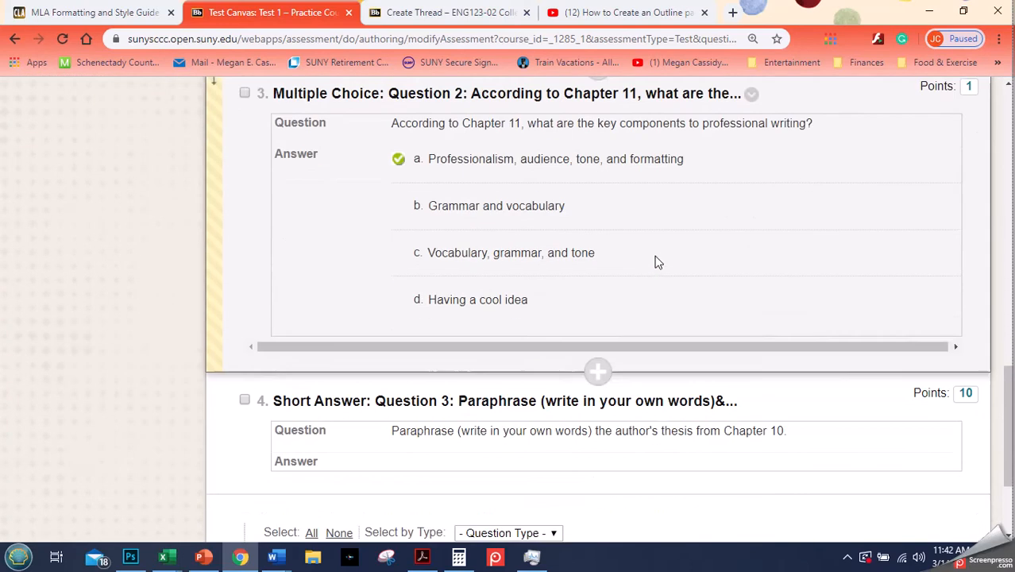
{"action": "scroll", "coordinate": [655, 262], "scroll_direction": "down", "scroll_amount": 1}
{"action": "scroll", "coordinate": [625, 268], "scroll_direction": "down", "scroll_amount": 1}
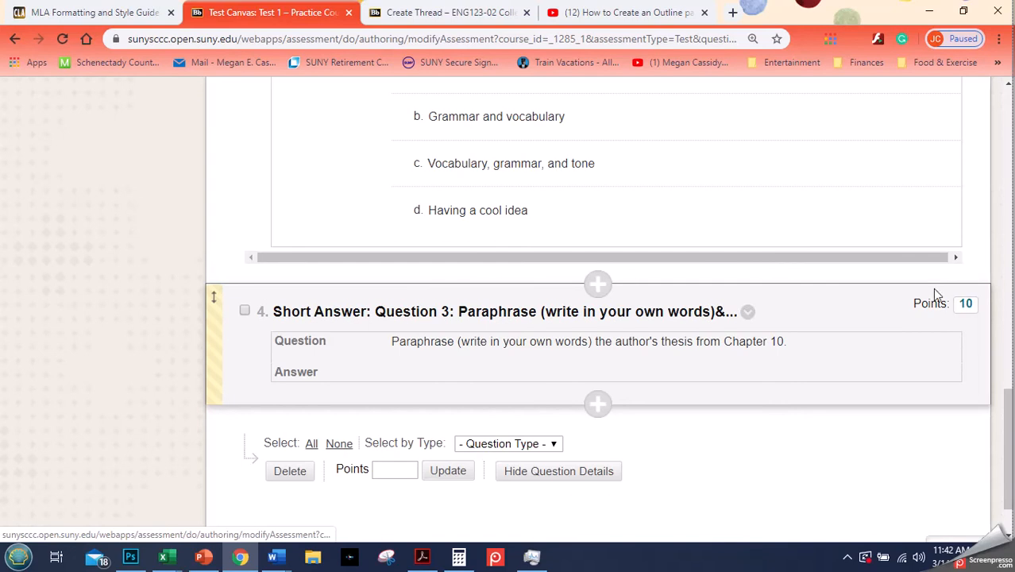
{"action": "scroll", "coordinate": [840, 358], "scroll_direction": "up", "scroll_amount": 4}
{"action": "scroll", "coordinate": [841, 359], "scroll_direction": "up", "scroll_amount": 7}
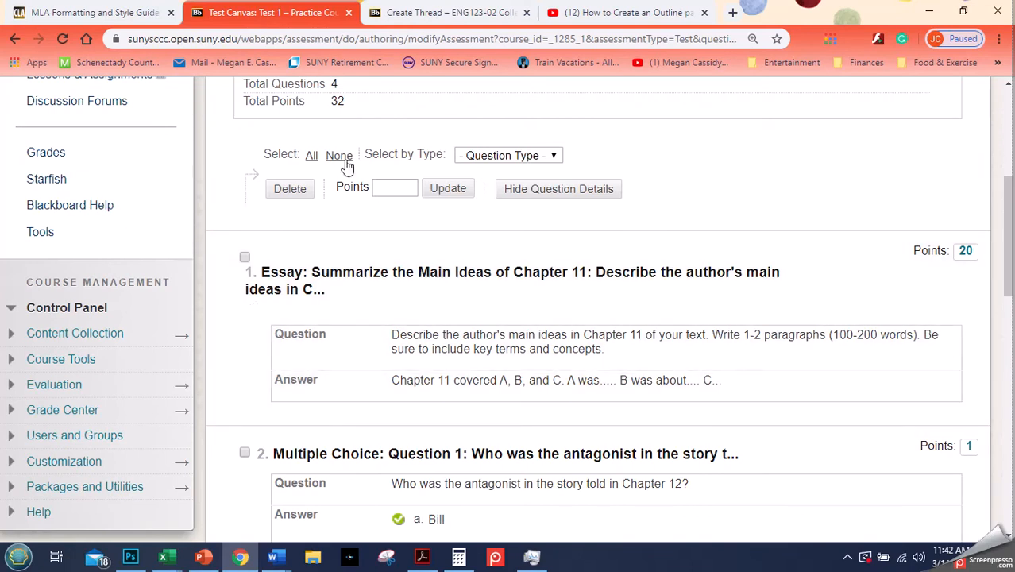
Create a new True/False question for Test 1 and look over its question section
{"action": "scroll", "coordinate": [364, 202], "scroll_direction": "up", "scroll_amount": 3}
{"action": "left_click", "coordinate": [343, 209]}
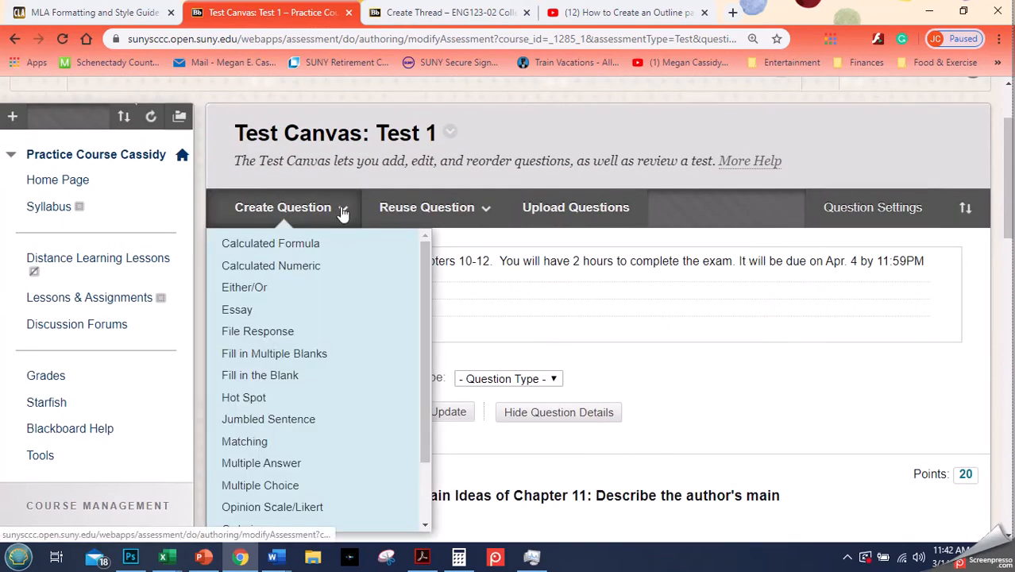
{"action": "scroll", "coordinate": [339, 280], "scroll_direction": "down", "scroll_amount": 2}
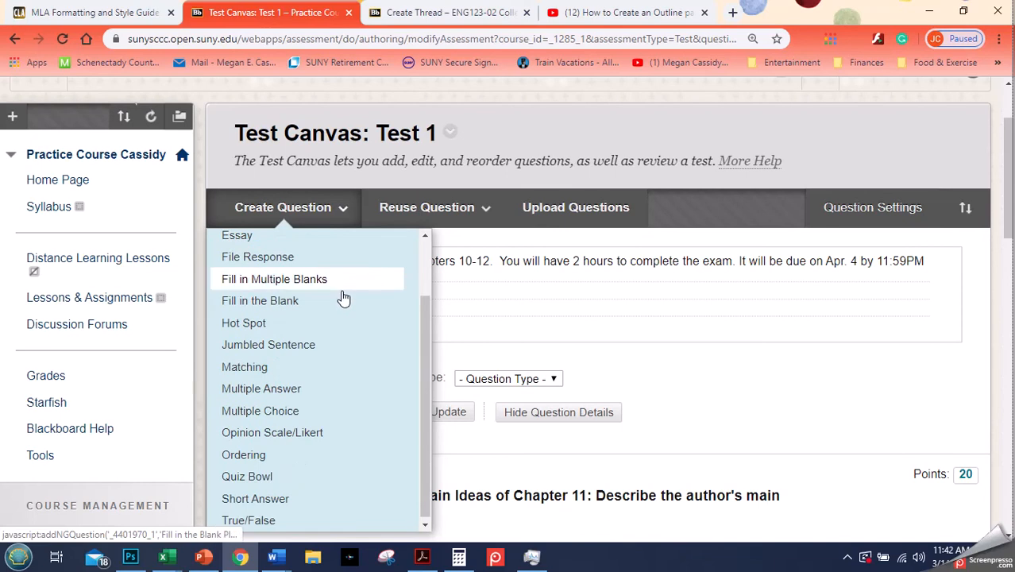
{"action": "left_click", "coordinate": [365, 518]}
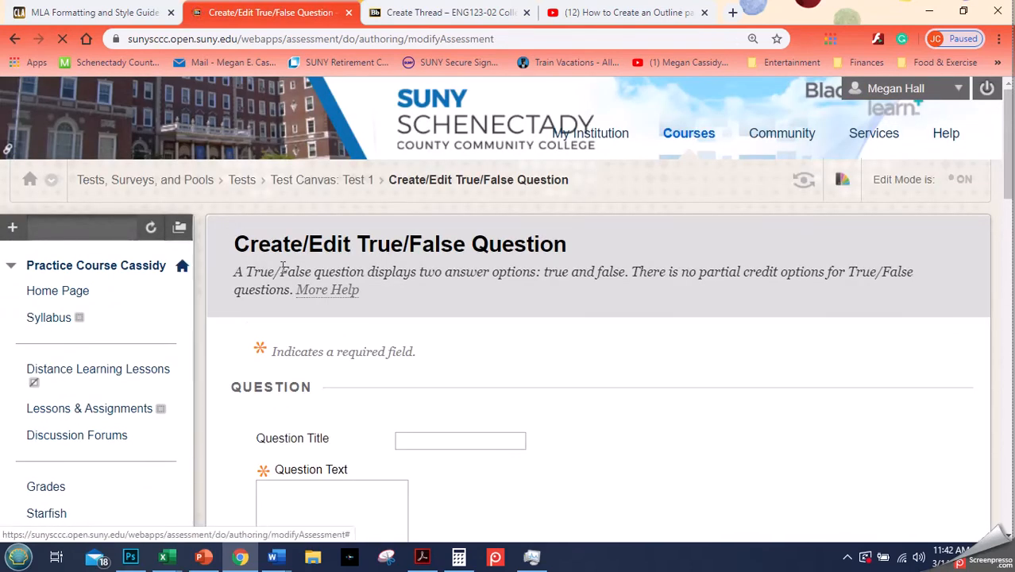
{"action": "scroll", "coordinate": [580, 278], "scroll_direction": "down", "scroll_amount": 1}
{"action": "scroll", "coordinate": [551, 278], "scroll_direction": "down", "scroll_amount": 2}
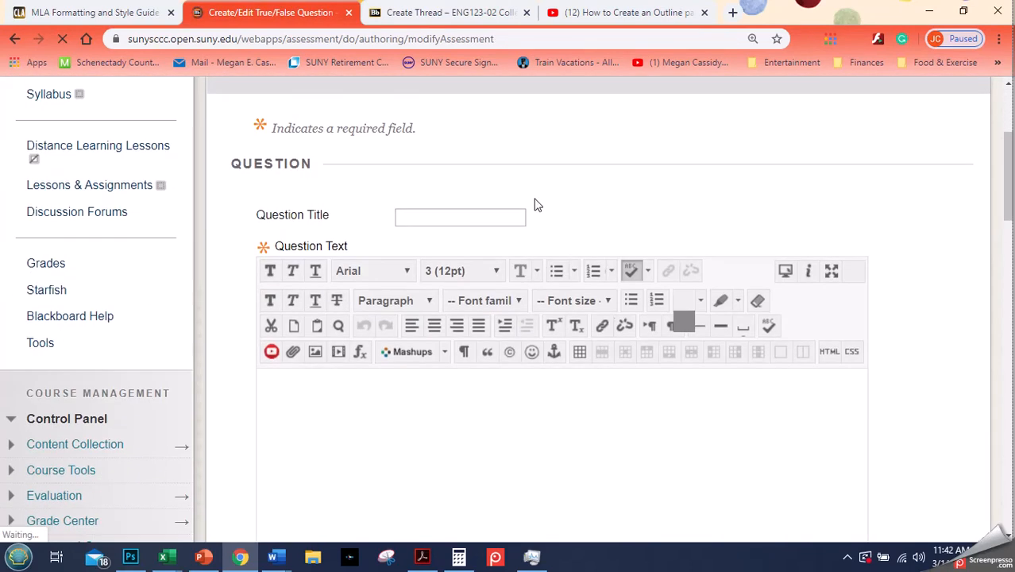
{"action": "scroll", "coordinate": [424, 154], "scroll_direction": "down", "scroll_amount": 3}
{"action": "scroll", "coordinate": [510, 290], "scroll_direction": "up", "scroll_amount": 3}
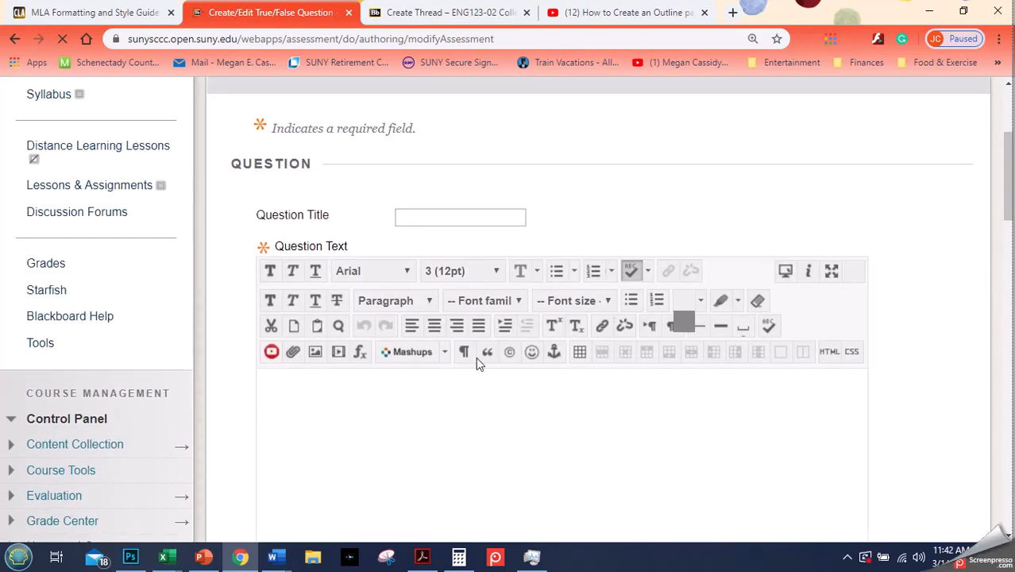
Title the True/False question "Question 4"
{"action": "left_click", "coordinate": [495, 217]}
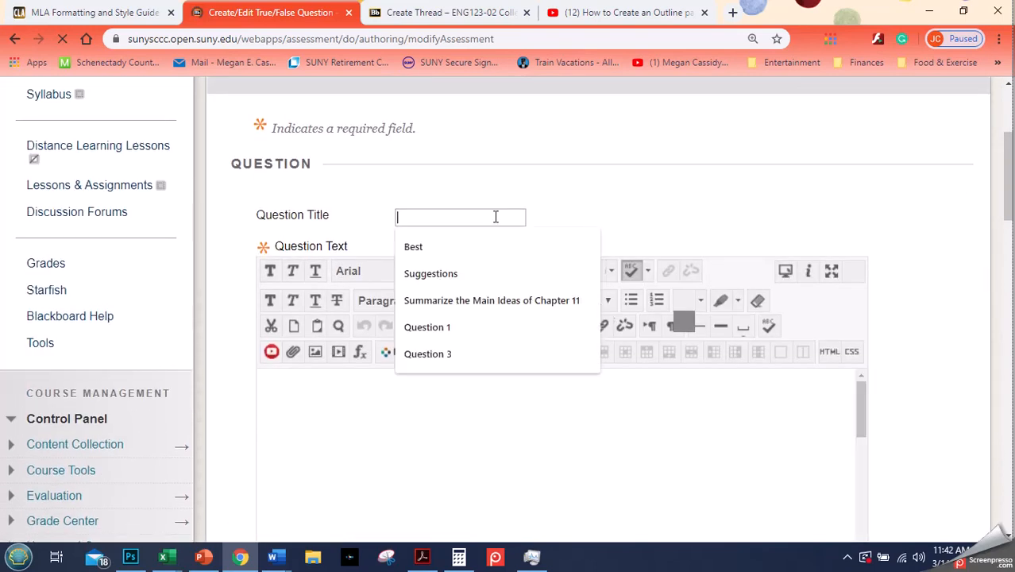
{"action": "type", "text": "Ques"}
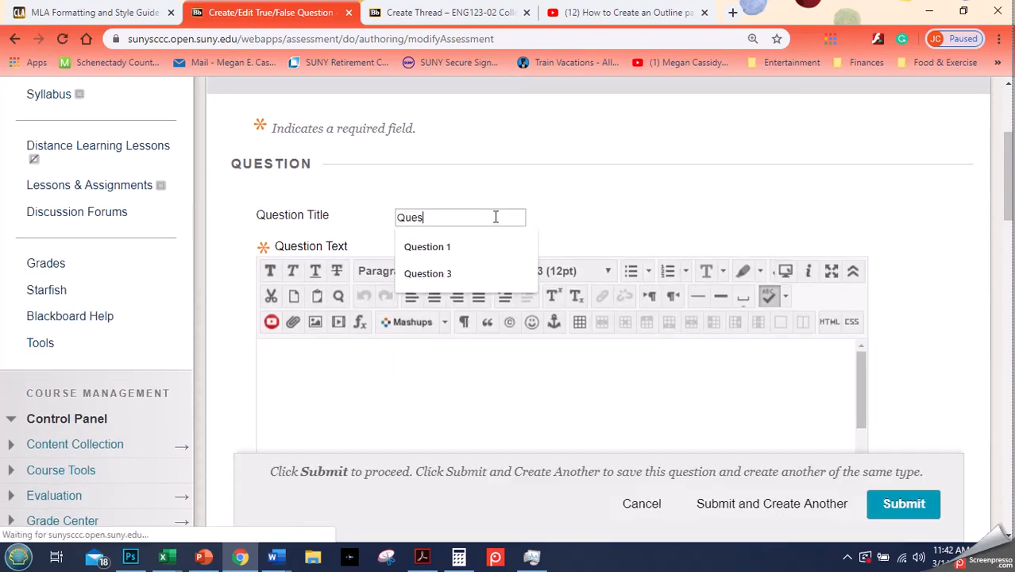
{"action": "type", "text": "tion "}
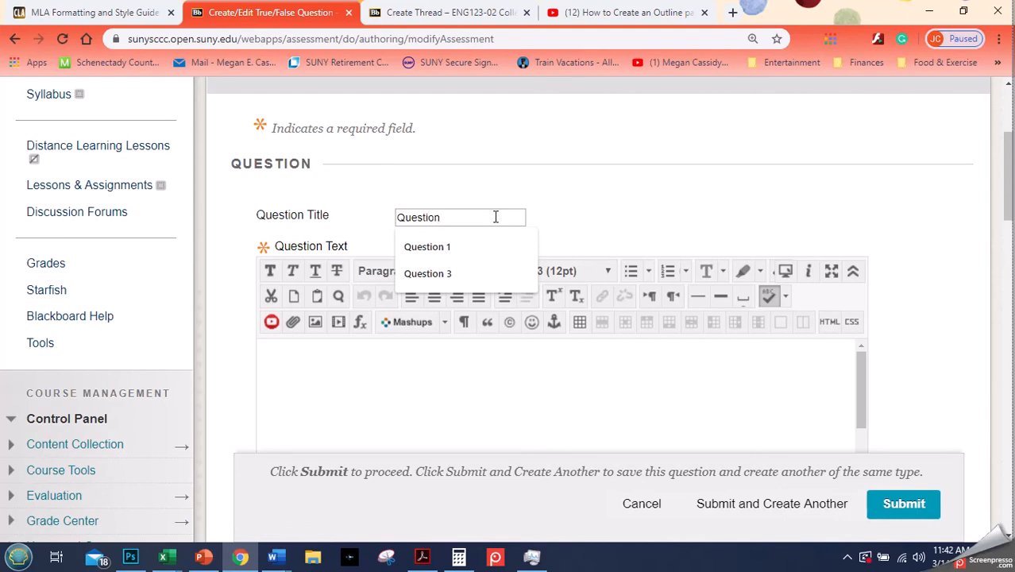
{"action": "type", "text": "4"}
Enter the question text "True or False? The author claims that grammar is not important."
{"action": "left_click", "coordinate": [480, 366]}
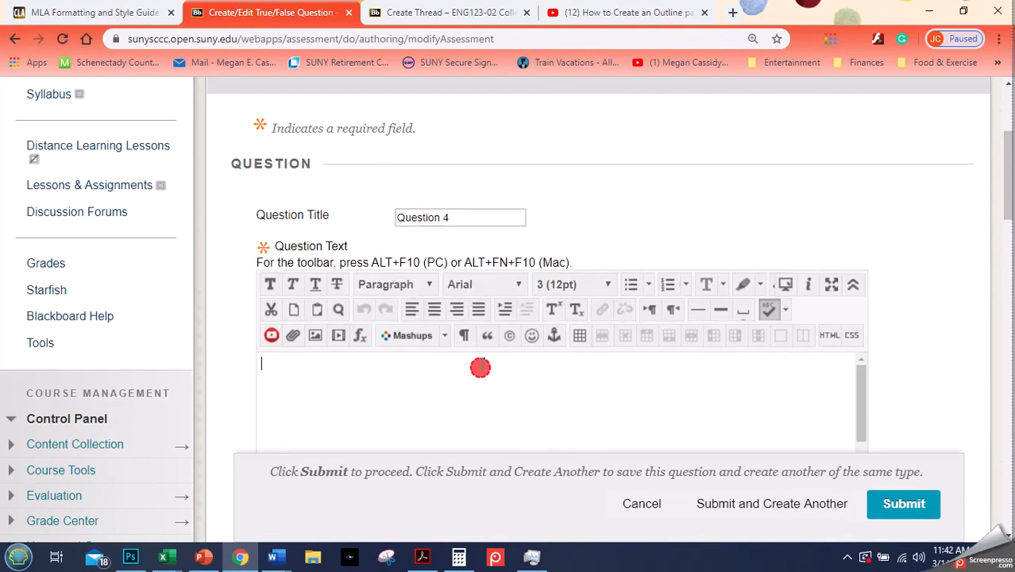
{"action": "scroll", "coordinate": [647, 230], "scroll_direction": "down", "scroll_amount": 1}
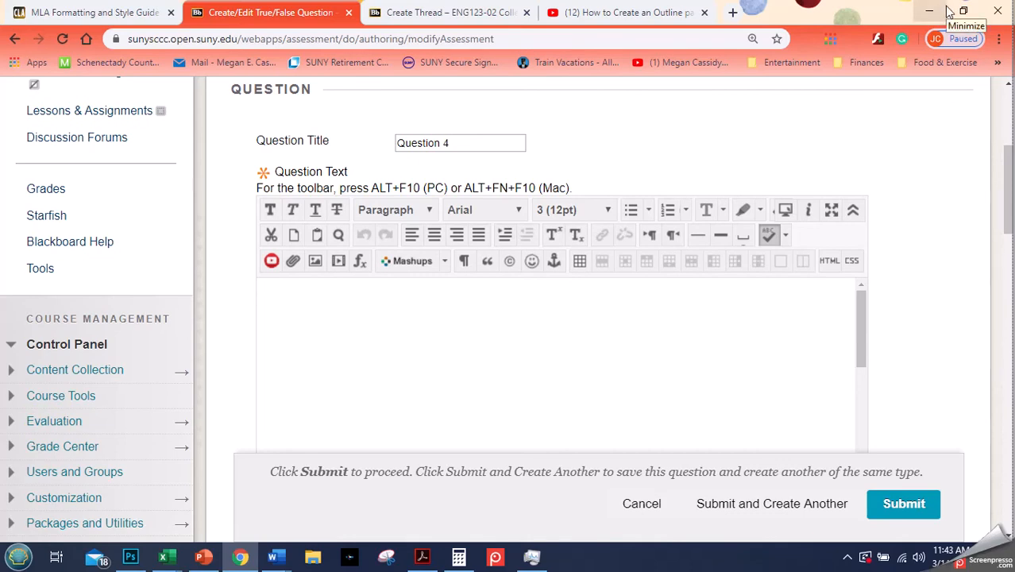
{"action": "type", "text": "True or"}
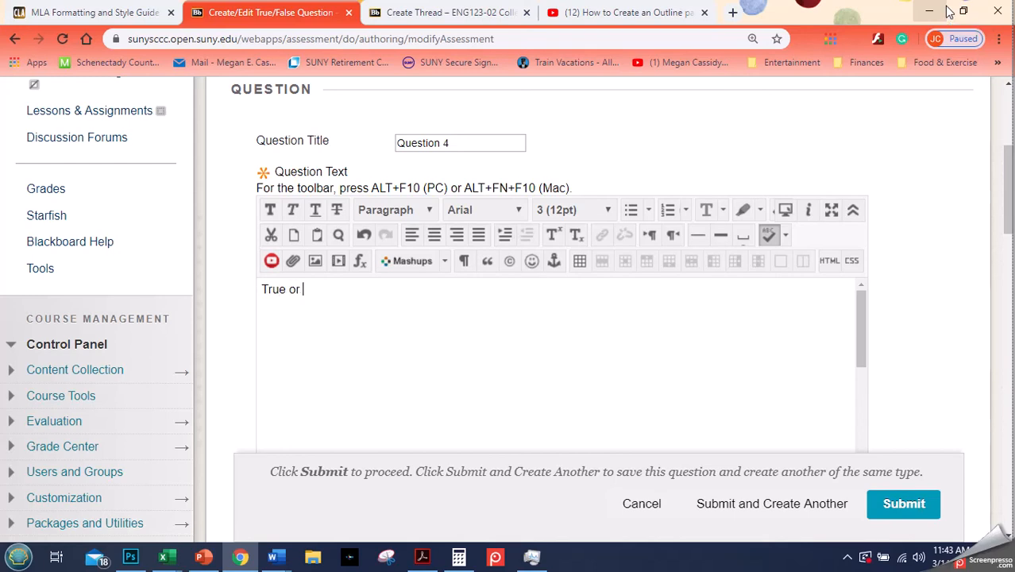
{"action": "type", "text": " False? The"}
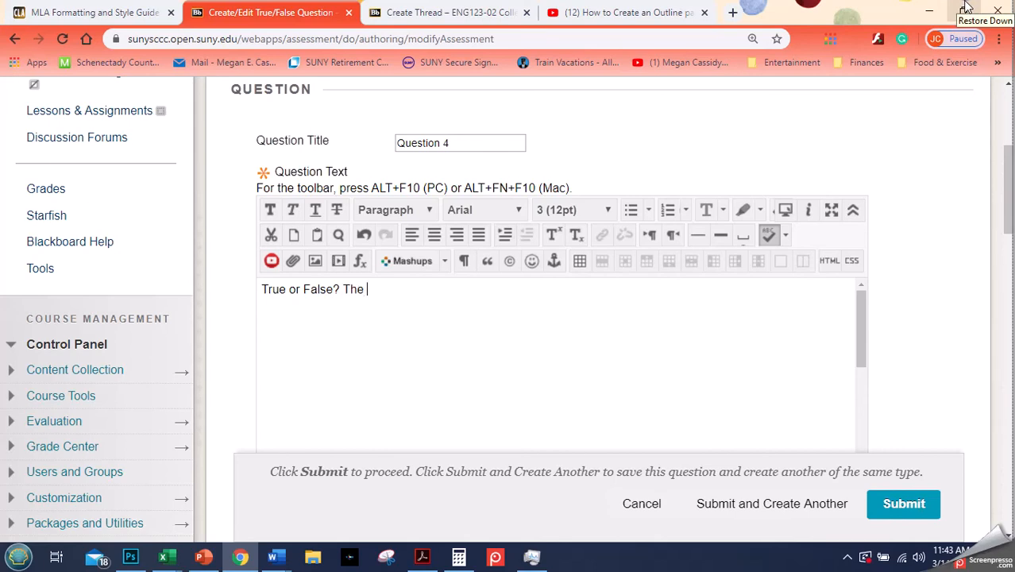
{"action": "type", "text": " author cla"}
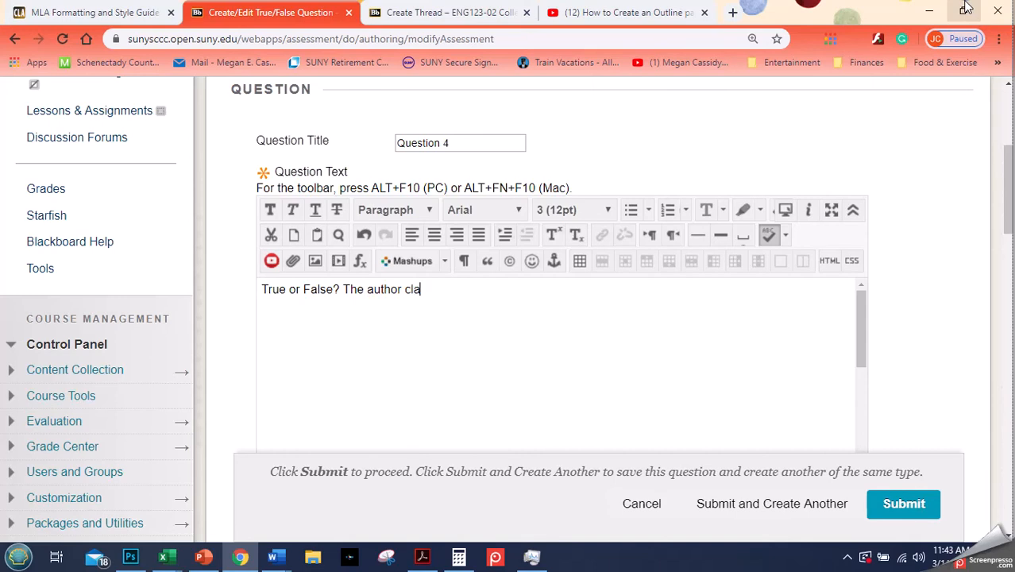
{"action": "type", "text": "ims that gramm"}
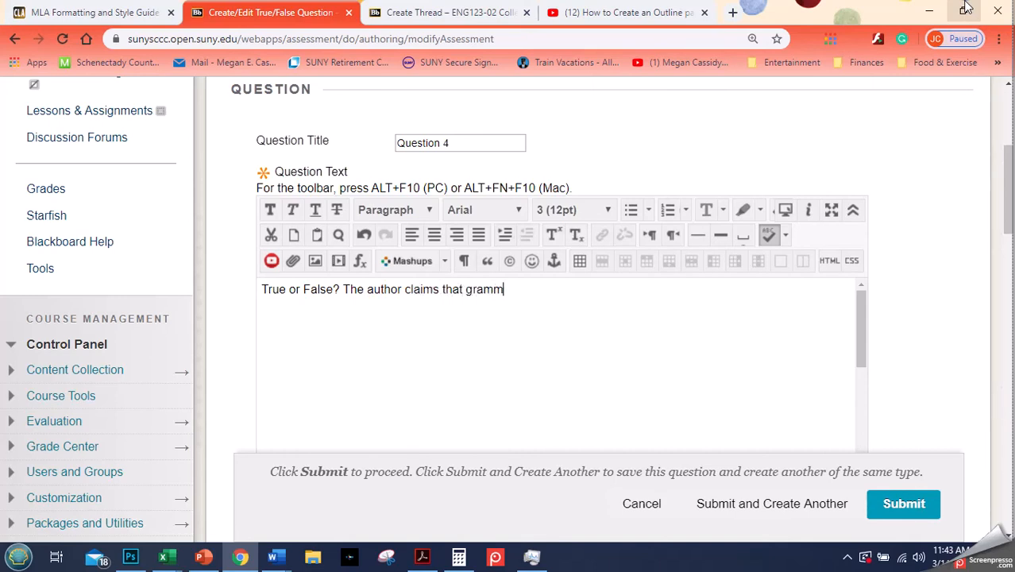
{"action": "type", "text": "ar is not important."}
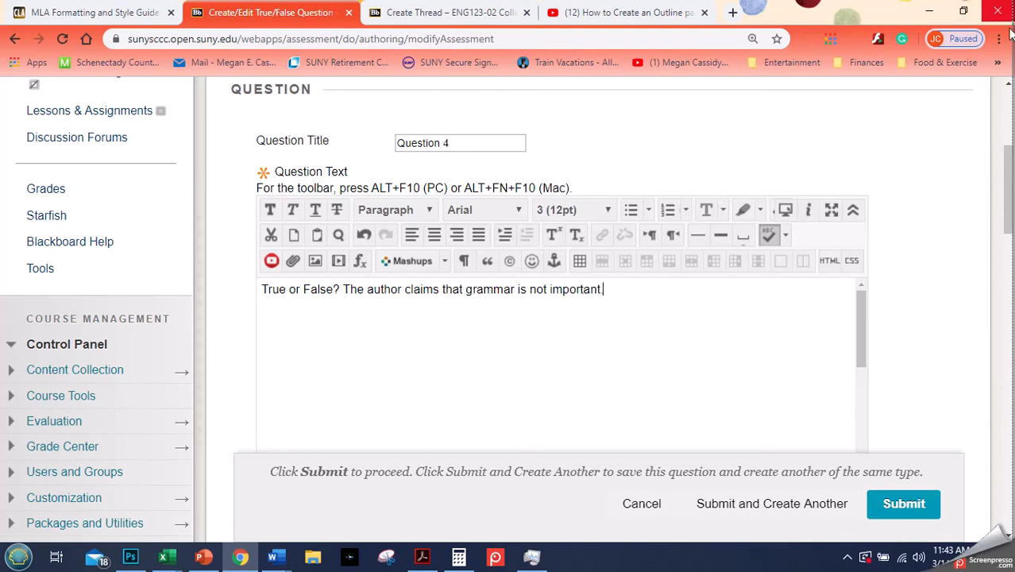
Mark False as the correct answer to the grammar question
{"action": "scroll", "coordinate": [951, 256], "scroll_direction": "down", "scroll_amount": 6}
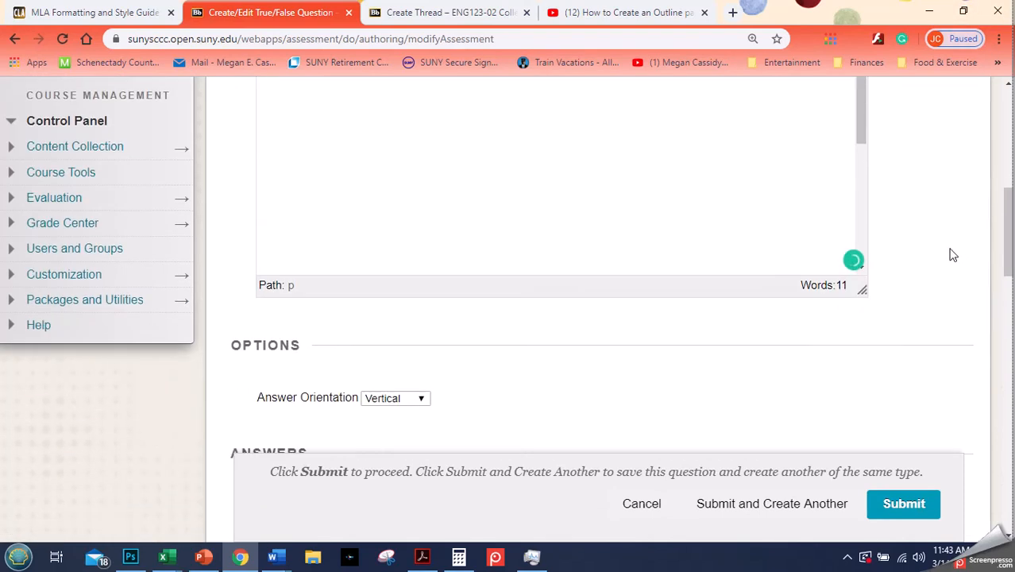
{"action": "left_click", "coordinate": [306, 303]}
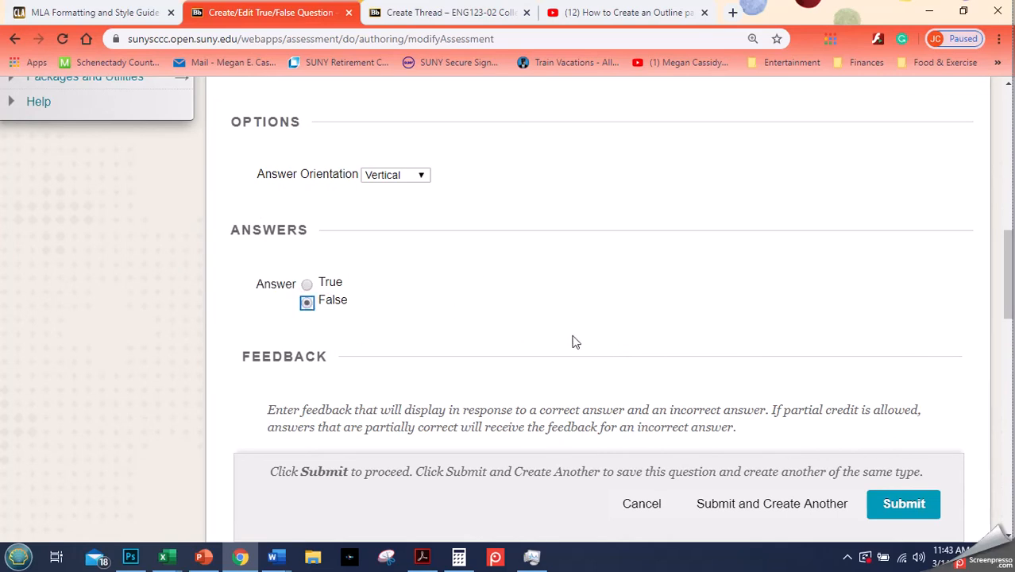
{"action": "scroll", "coordinate": [412, 199], "scroll_direction": "up", "scroll_amount": 4}
{"action": "scroll", "coordinate": [521, 258], "scroll_direction": "down", "scroll_amount": 3}
Check the feedback, categories and instructor notes sections, leaving them blank, and submit the True/False question
{"action": "scroll", "coordinate": [951, 374], "scroll_direction": "down", "scroll_amount": 3}
{"action": "scroll", "coordinate": [587, 289], "scroll_direction": "down", "scroll_amount": 6}
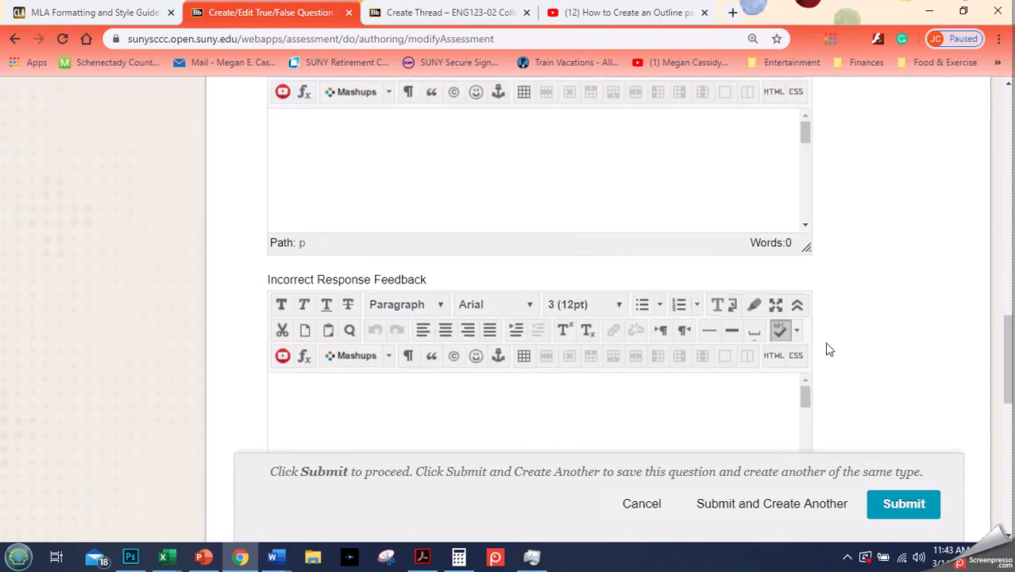
{"action": "scroll", "coordinate": [826, 349], "scroll_direction": "down", "scroll_amount": 2}
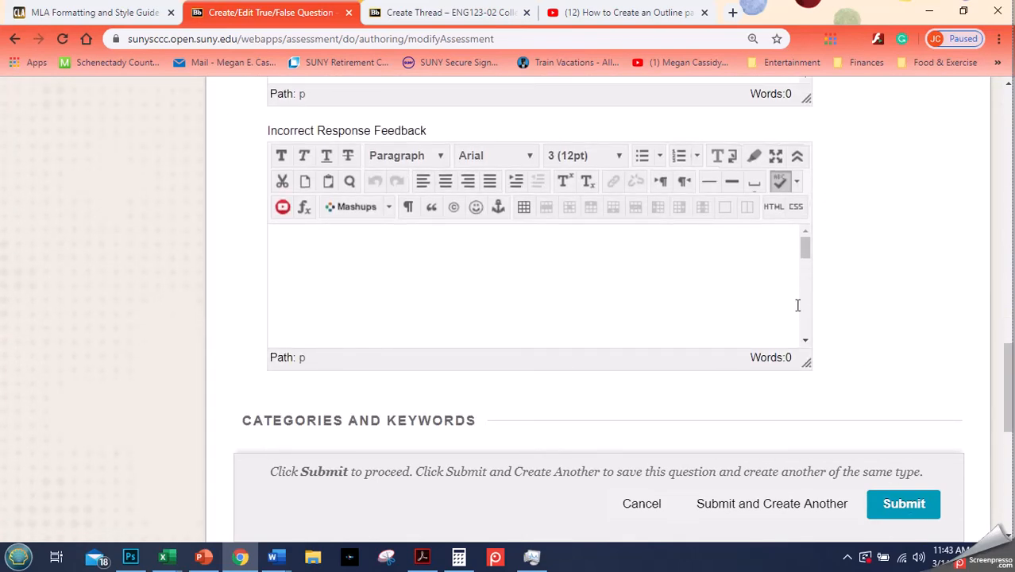
{"action": "scroll", "coordinate": [407, 207], "scroll_direction": "down", "scroll_amount": 3}
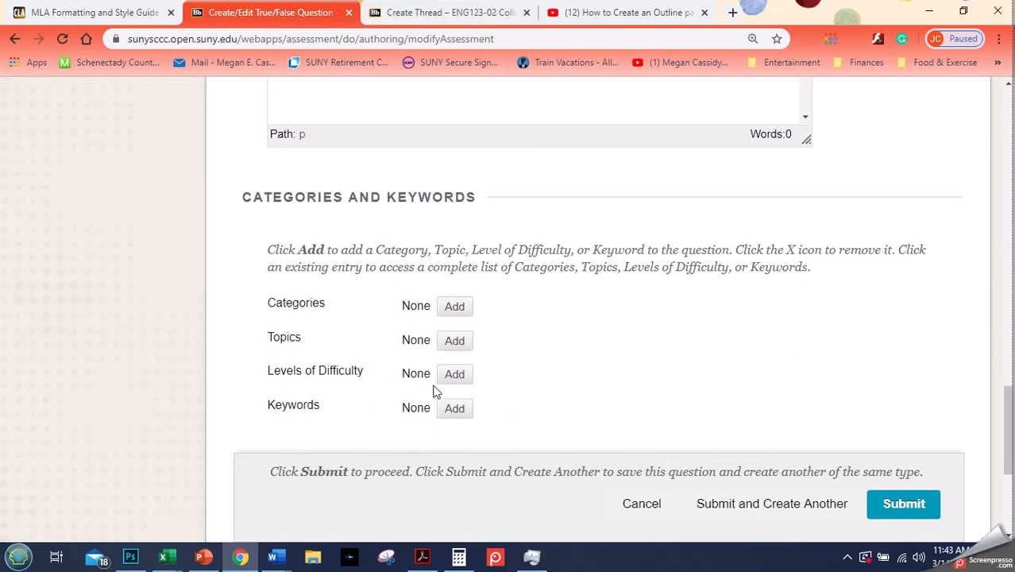
{"action": "scroll", "coordinate": [782, 365], "scroll_direction": "down", "scroll_amount": 3}
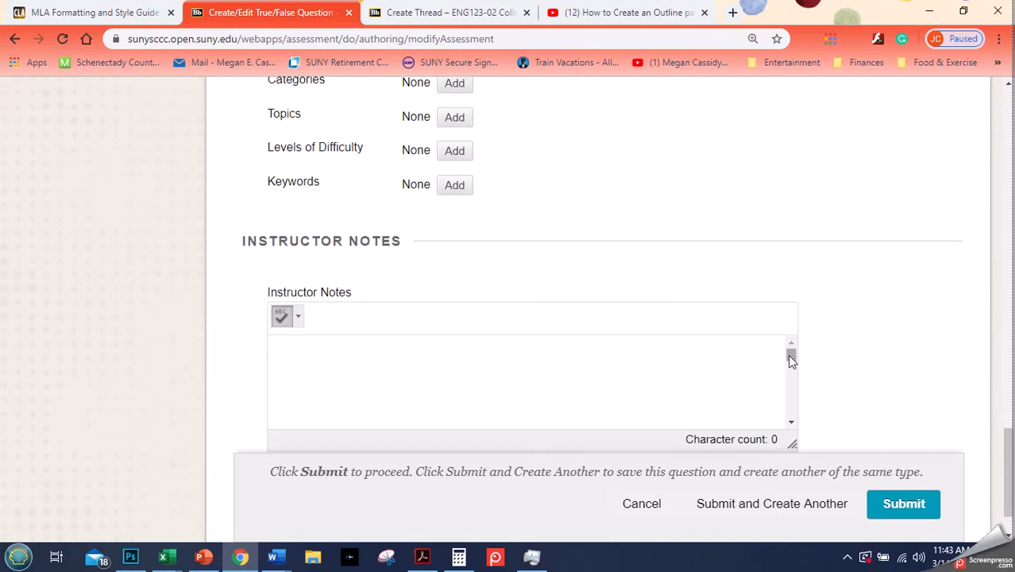
{"action": "left_click", "coordinate": [905, 505]}
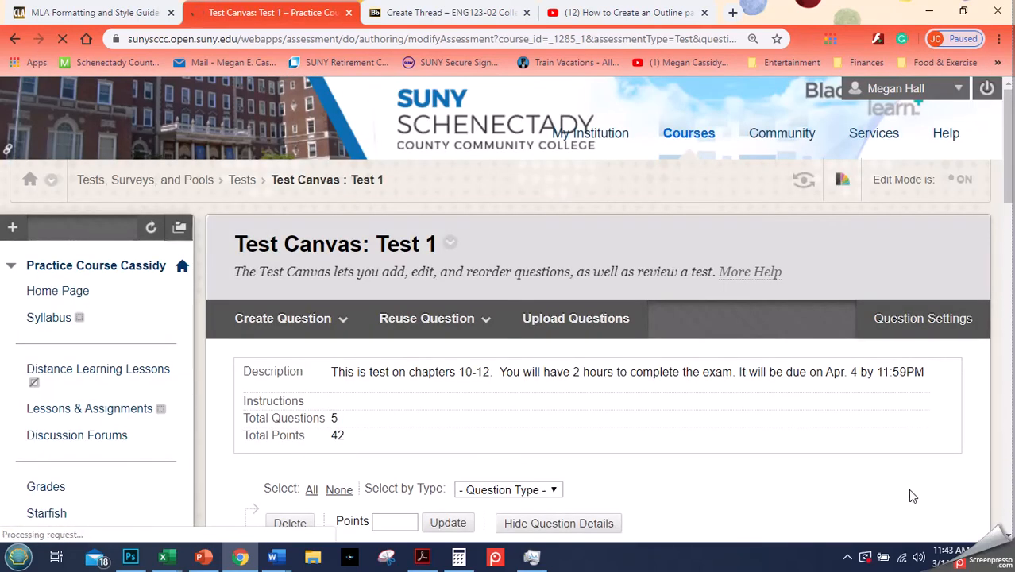
Set the True/False question's point value to 1 on the Test Canvas and submit the change
{"action": "scroll", "coordinate": [698, 254], "scroll_direction": "down", "scroll_amount": 4}
{"action": "scroll", "coordinate": [699, 262], "scroll_direction": "down", "scroll_amount": 13}
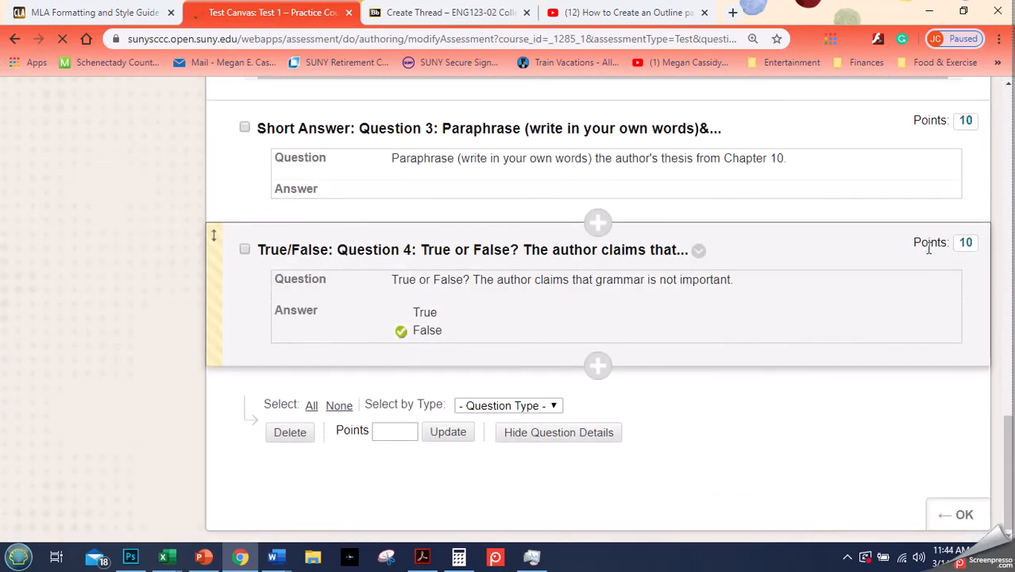
{"action": "left_click", "coordinate": [965, 243]}
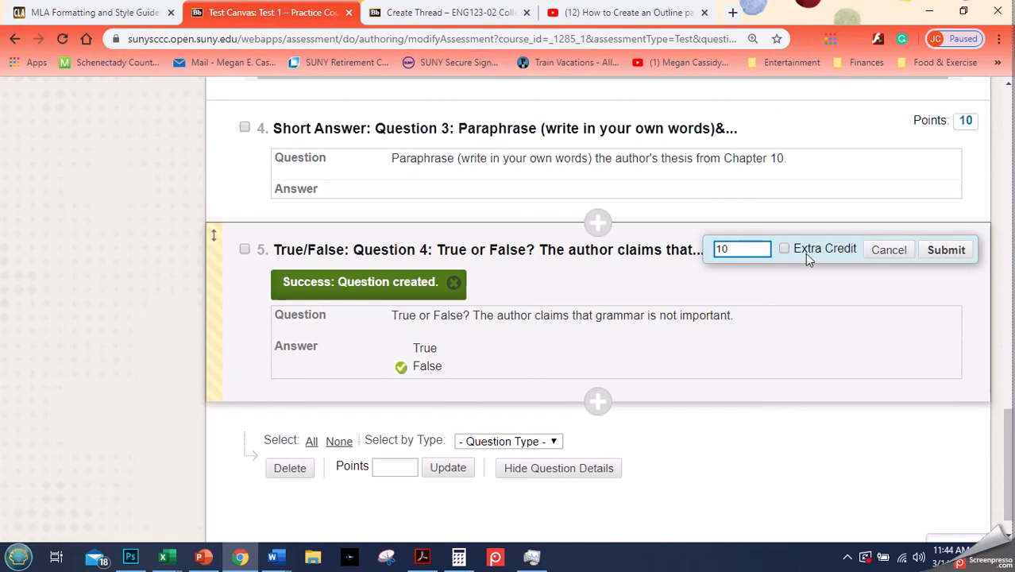
{"action": "key", "text": "BackSpace"}
{"action": "left_click", "coordinate": [936, 260]}
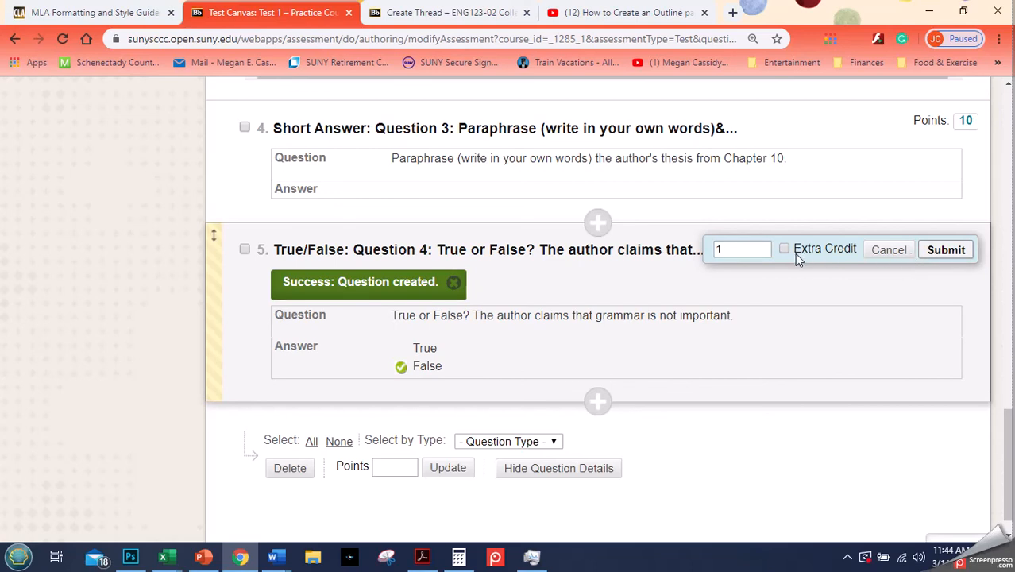
{"action": "left_click", "coordinate": [947, 252]}
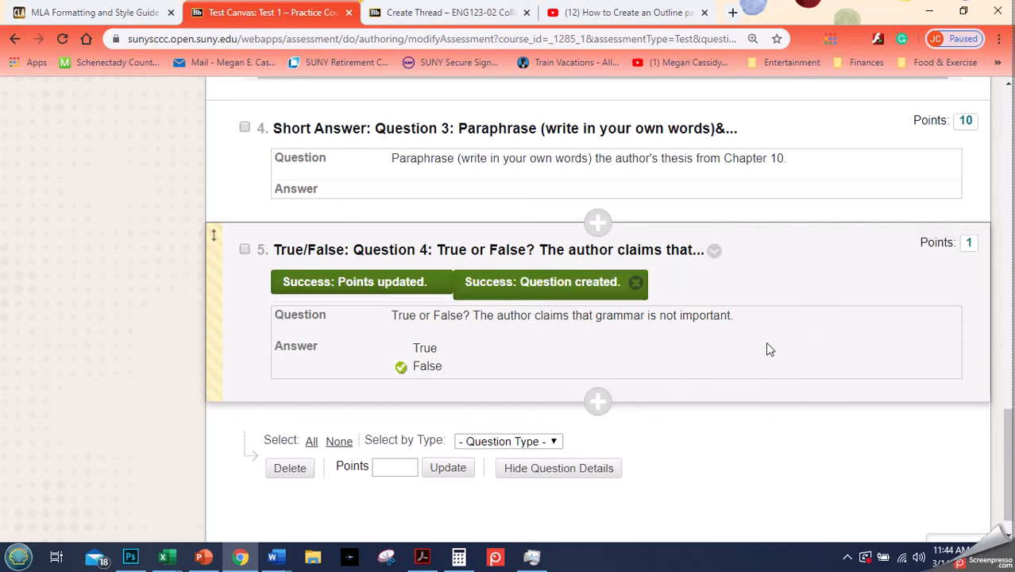
Review the questions from the end of the Test Canvas back up to the test's total points
{"action": "left_click", "coordinate": [702, 433]}
{"action": "scroll", "coordinate": [653, 441], "scroll_direction": "up", "scroll_amount": 1}
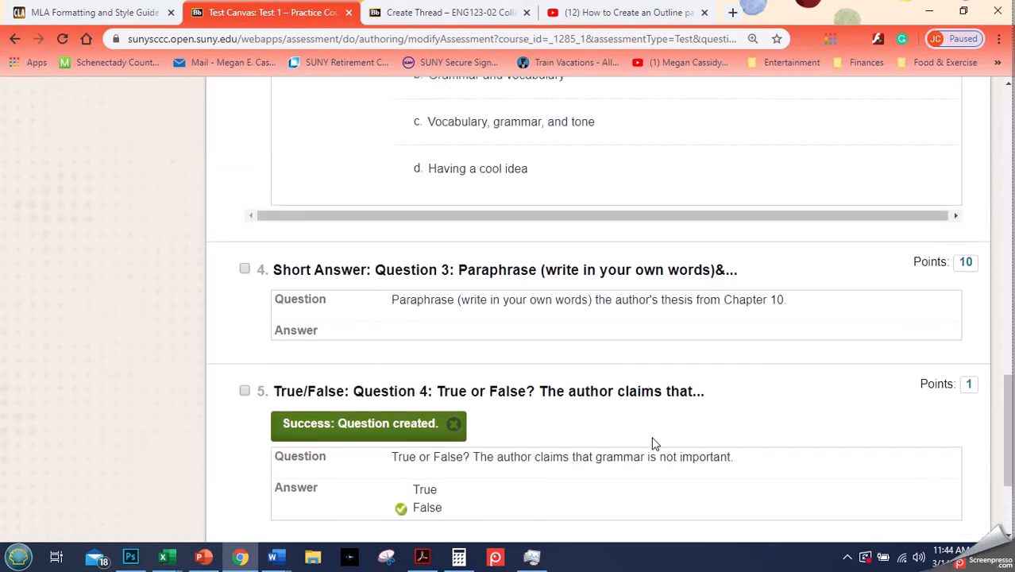
{"action": "scroll", "coordinate": [652, 443], "scroll_direction": "up", "scroll_amount": 5}
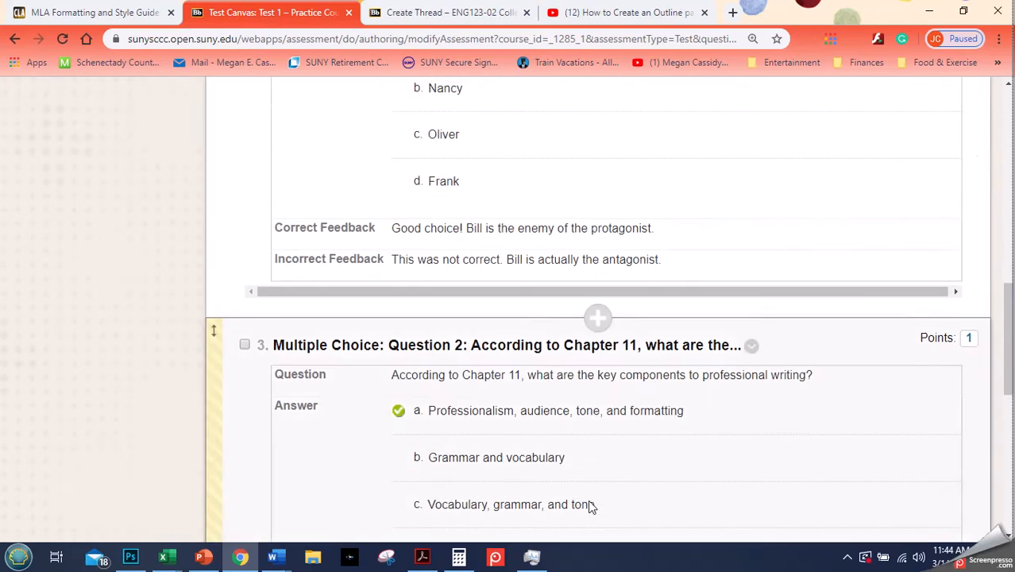
{"action": "scroll", "coordinate": [596, 476], "scroll_direction": "up", "scroll_amount": 7}
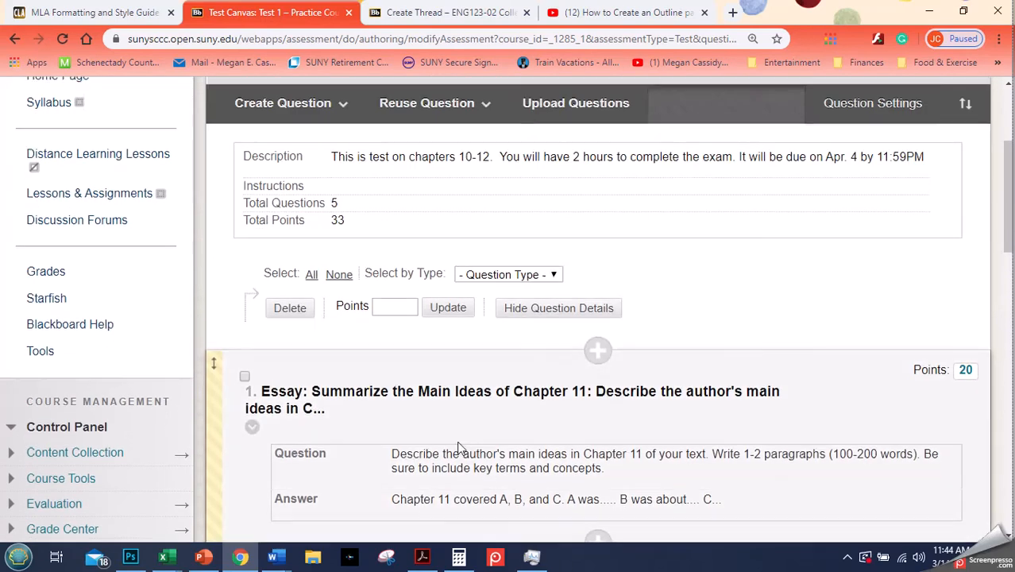
Look through the available question types and start creating a Multiple Answer question
{"action": "scroll", "coordinate": [468, 457], "scroll_direction": "up", "scroll_amount": 3}
{"action": "left_click", "coordinate": [338, 320]}
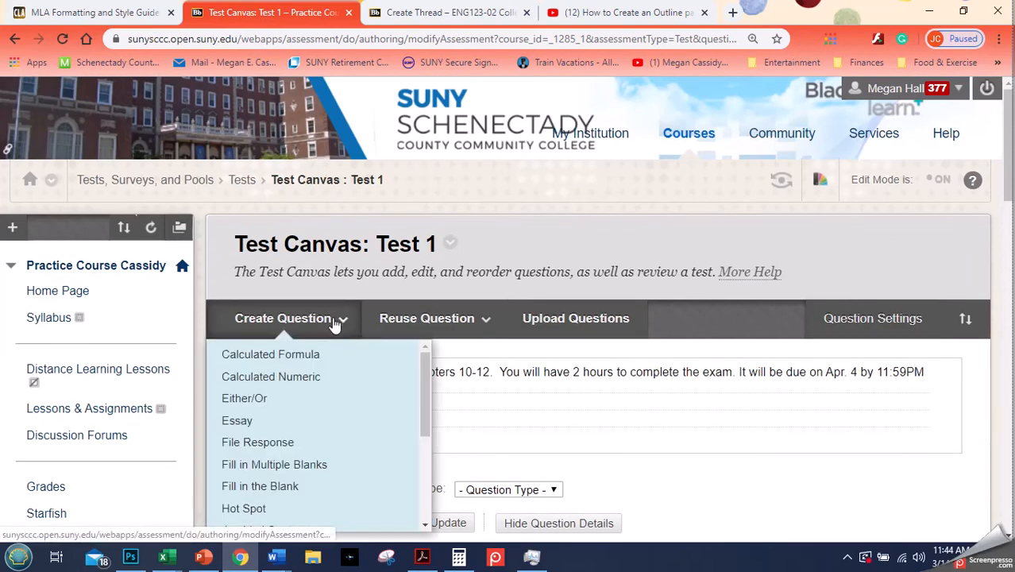
{"action": "scroll", "coordinate": [334, 324], "scroll_direction": "down", "scroll_amount": 1}
{"action": "mouse_move", "coordinate": [334, 252]}
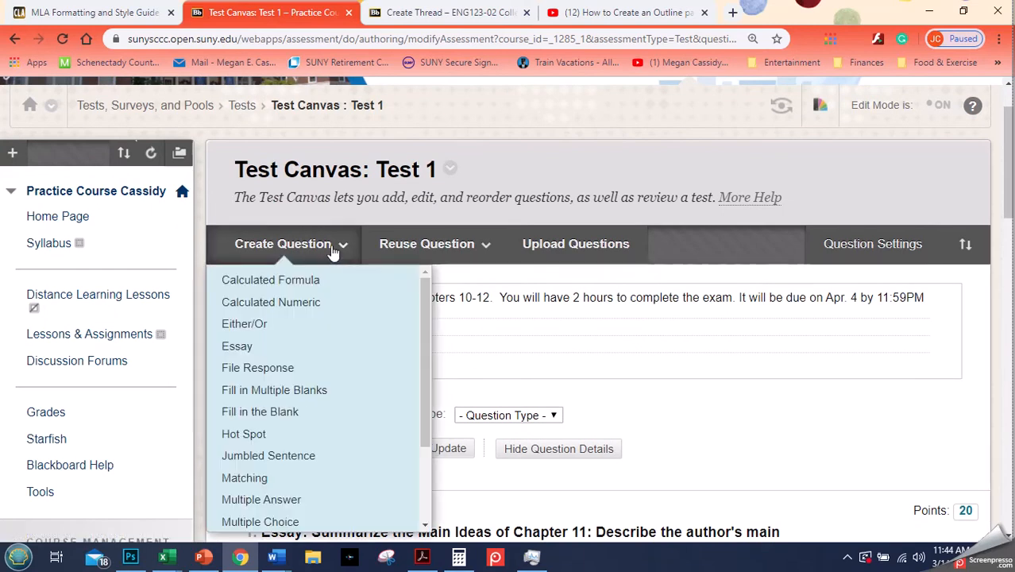
{"action": "scroll", "coordinate": [339, 305], "scroll_direction": "down", "scroll_amount": 3}
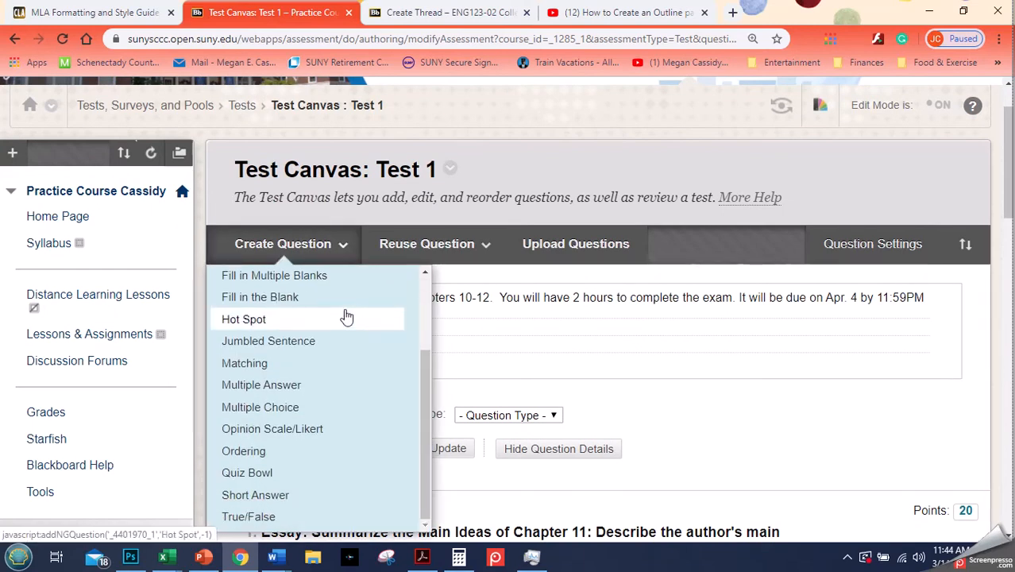
{"action": "scroll", "coordinate": [351, 367], "scroll_direction": "up", "scroll_amount": 3}
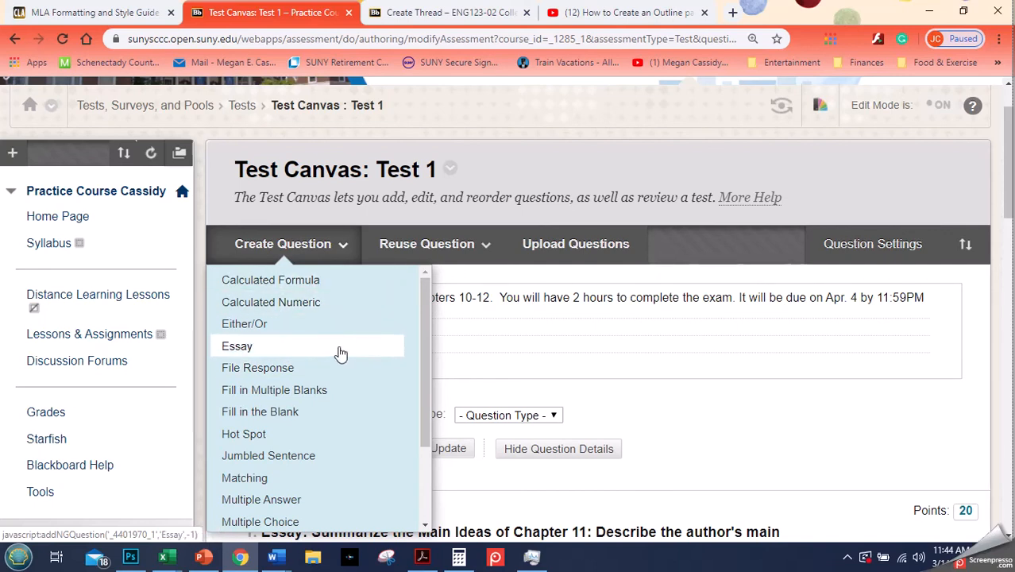
{"action": "scroll", "coordinate": [350, 322], "scroll_direction": "down", "scroll_amount": 2}
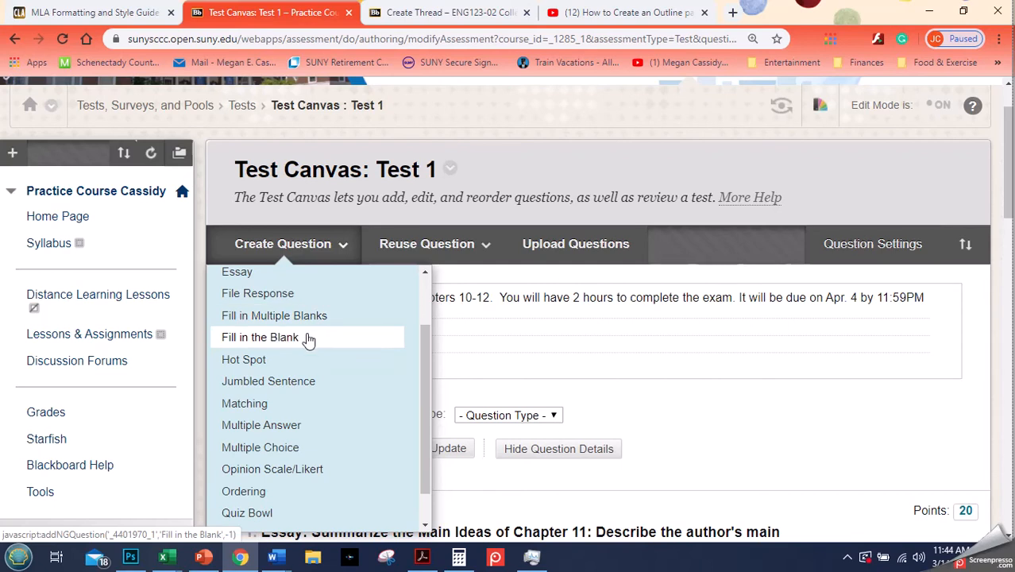
{"action": "scroll", "coordinate": [308, 339], "scroll_direction": "down", "scroll_amount": 3}
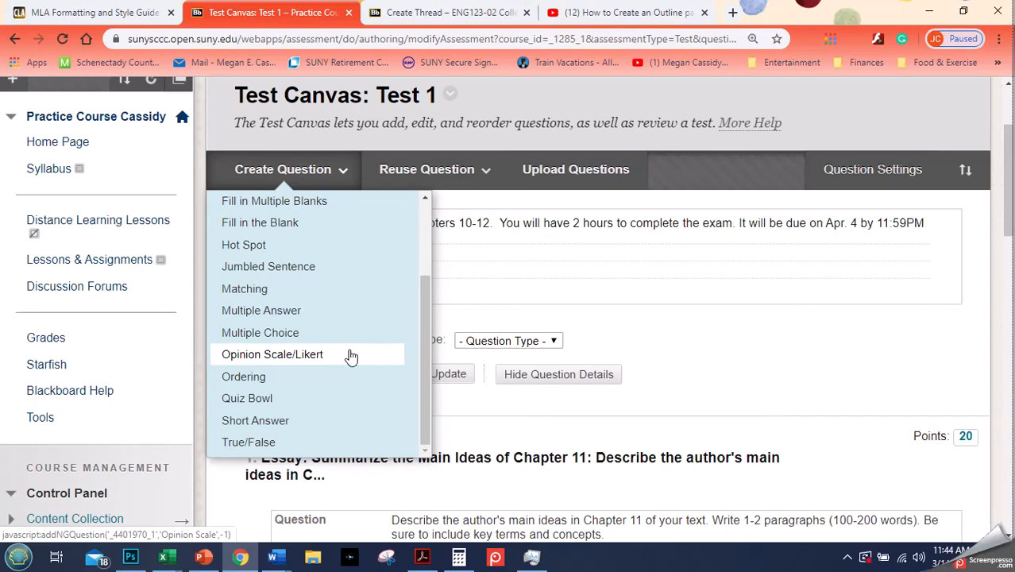
{"action": "left_click", "coordinate": [316, 311]}
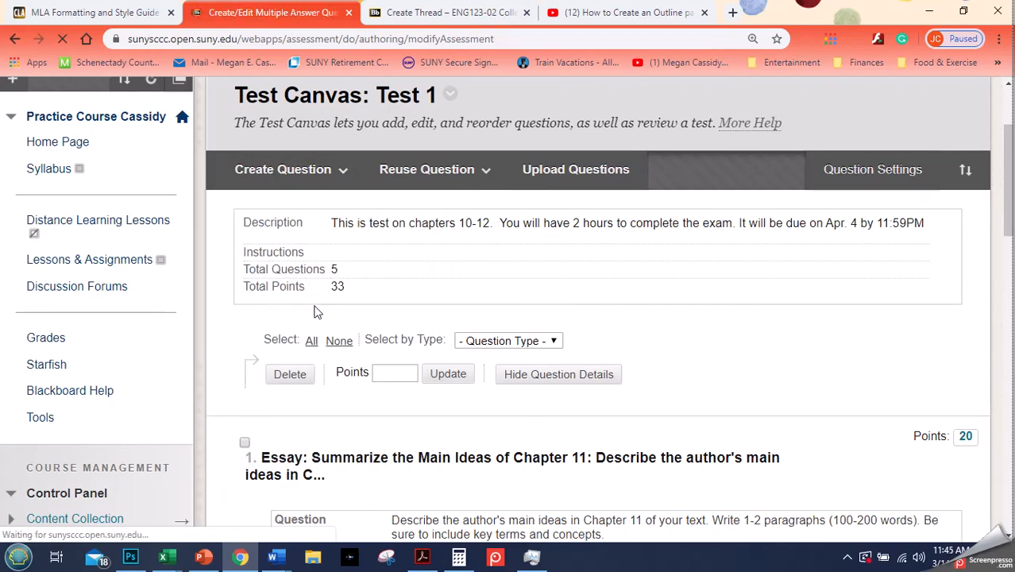
Title the Multiple Answer question "Question 5"
{"action": "scroll", "coordinate": [479, 309], "scroll_direction": "down", "scroll_amount": 3}
{"action": "scroll", "coordinate": [478, 308], "scroll_direction": "down", "scroll_amount": 1}
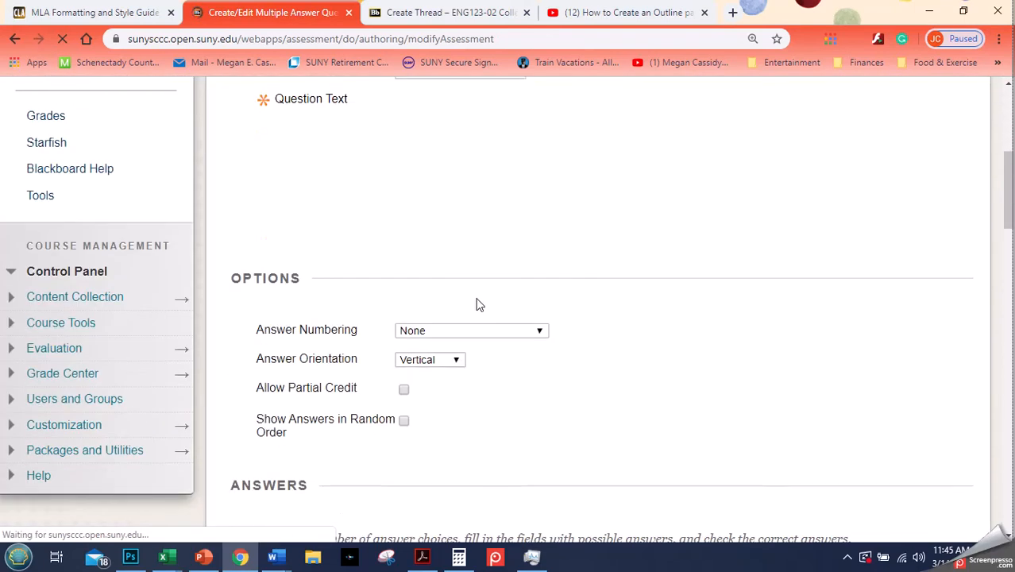
{"action": "scroll", "coordinate": [451, 287], "scroll_direction": "up", "scroll_amount": 1}
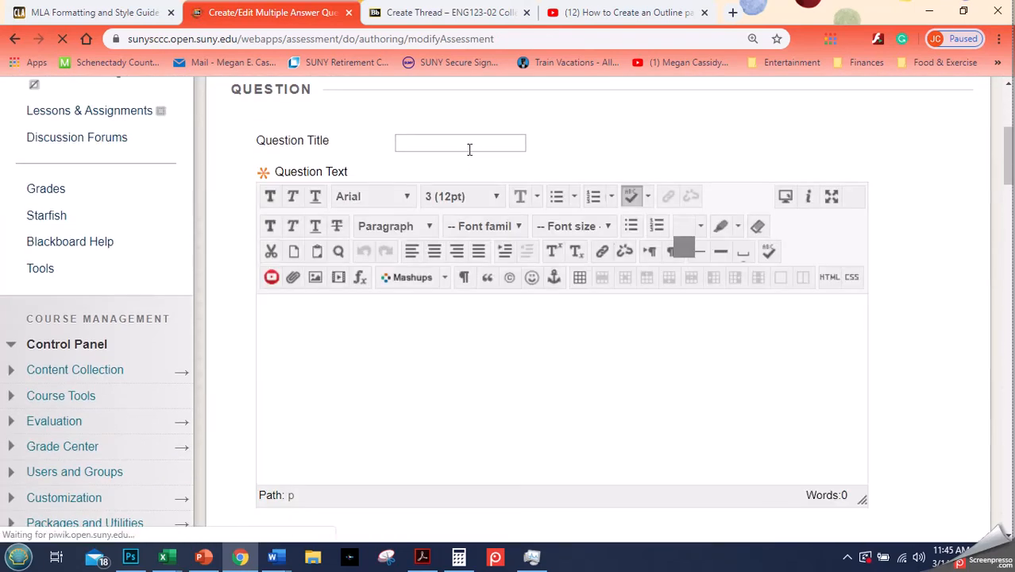
{"action": "left_click", "coordinate": [459, 144]}
{"action": "type", "text": "Question "}
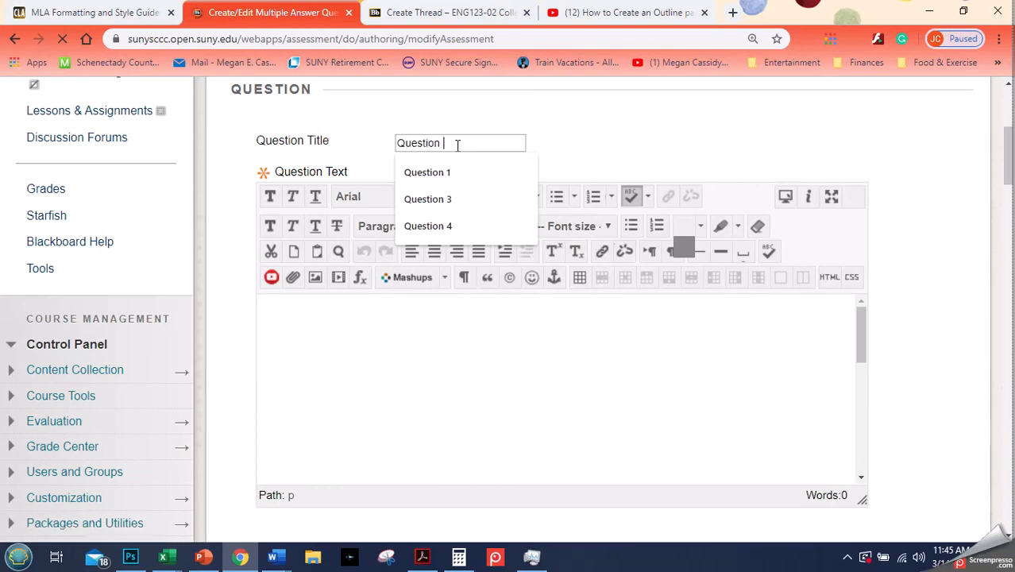
{"action": "type", "text": "5"}
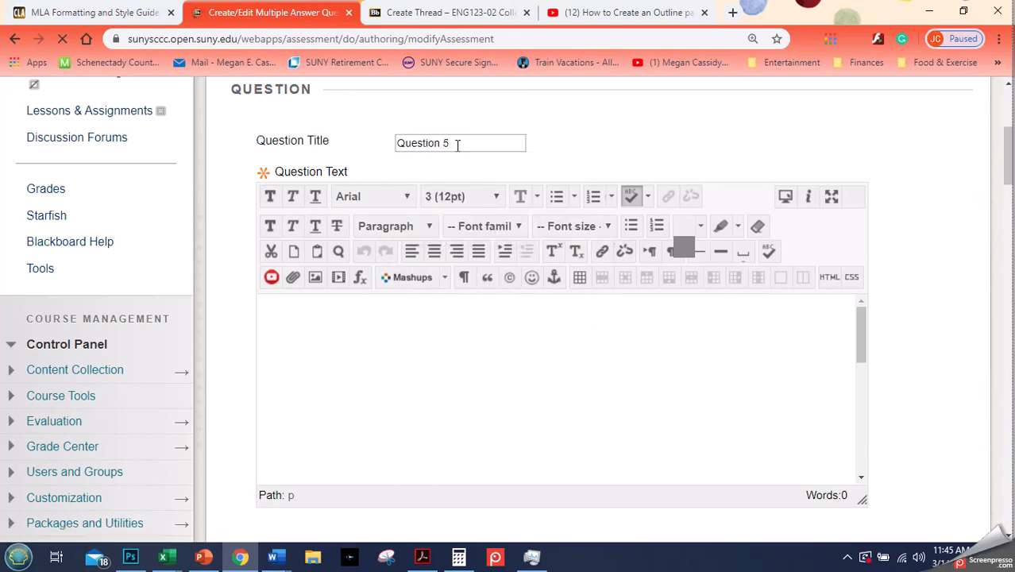
Enter "Who were the characters in this story?" as the question text, keeping the title as "Question 5"
{"action": "left_click", "coordinate": [318, 328]}
{"action": "type", "text": "Wh"}
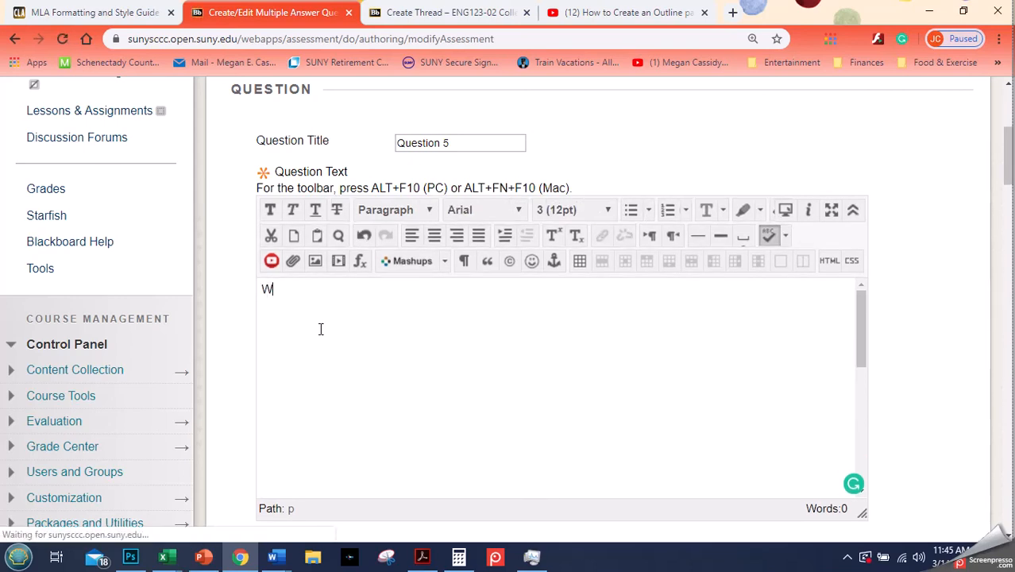
{"action": "type", "text": "o"}
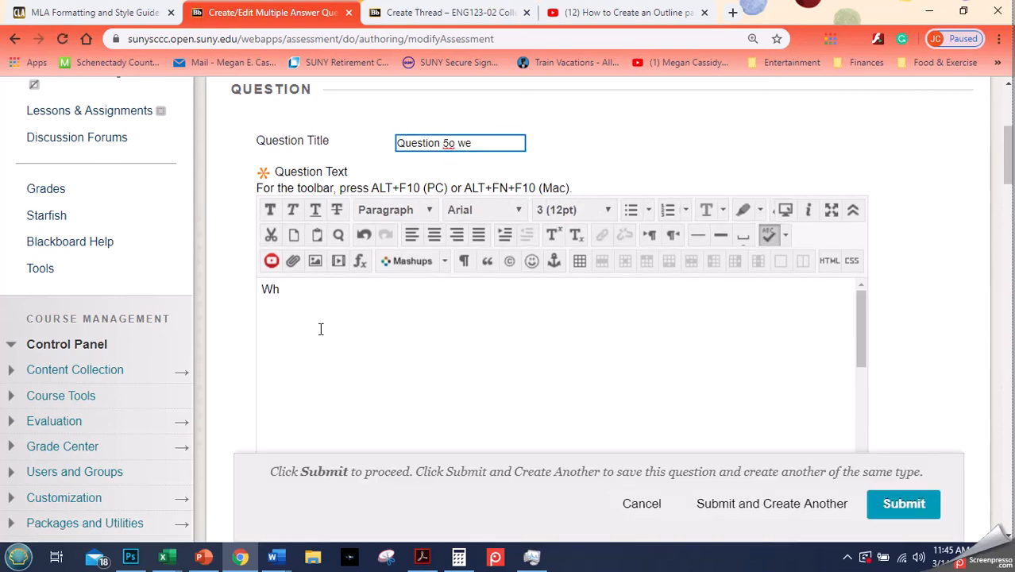
{"action": "left_click", "coordinate": [464, 342]}
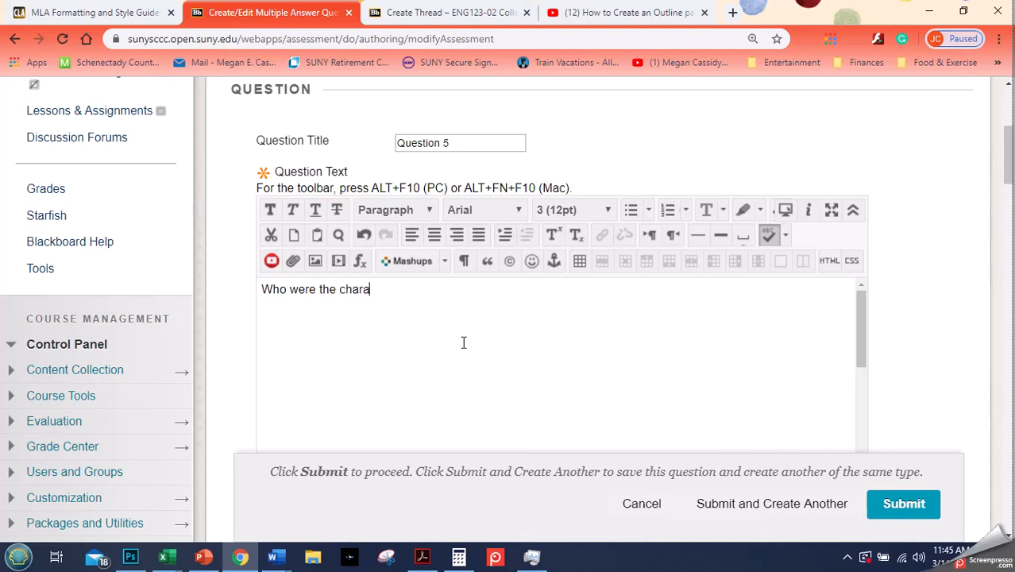
{"action": "type", "text": "this story?"}
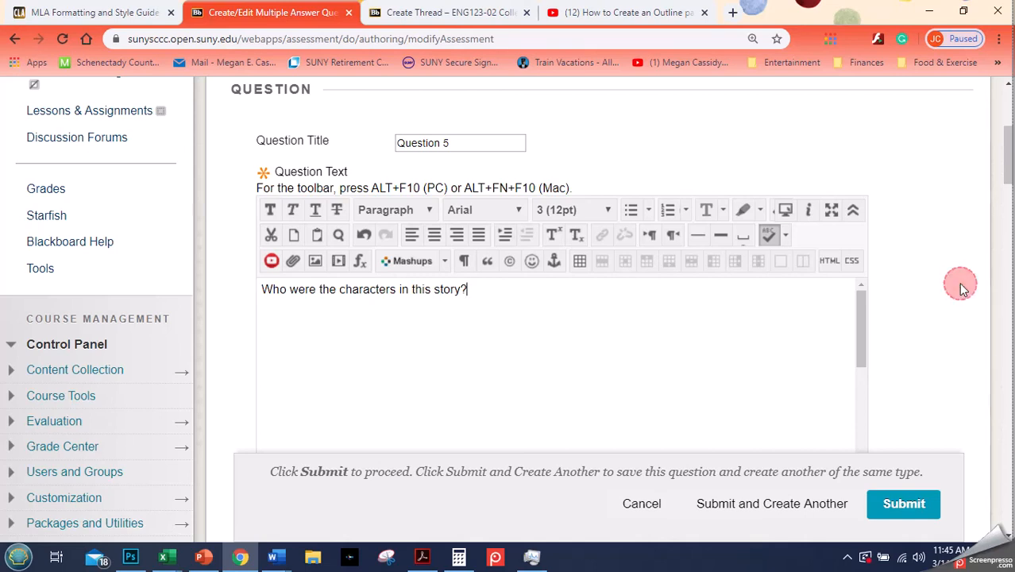
Set the answer numbering to Lowercase Letters (a, b, c)
{"action": "scroll", "coordinate": [878, 218], "scroll_direction": "down", "scroll_amount": 2}
{"action": "scroll", "coordinate": [885, 215], "scroll_direction": "down", "scroll_amount": 2}
{"action": "scroll", "coordinate": [865, 232], "scroll_direction": "down", "scroll_amount": 2}
{"action": "left_click", "coordinate": [524, 174]}
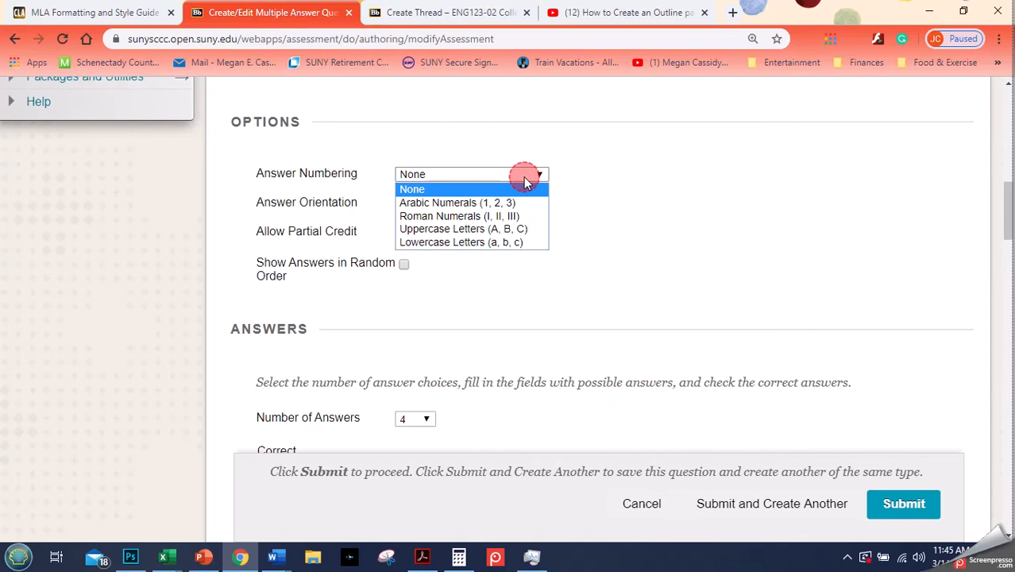
{"action": "left_click", "coordinate": [522, 242]}
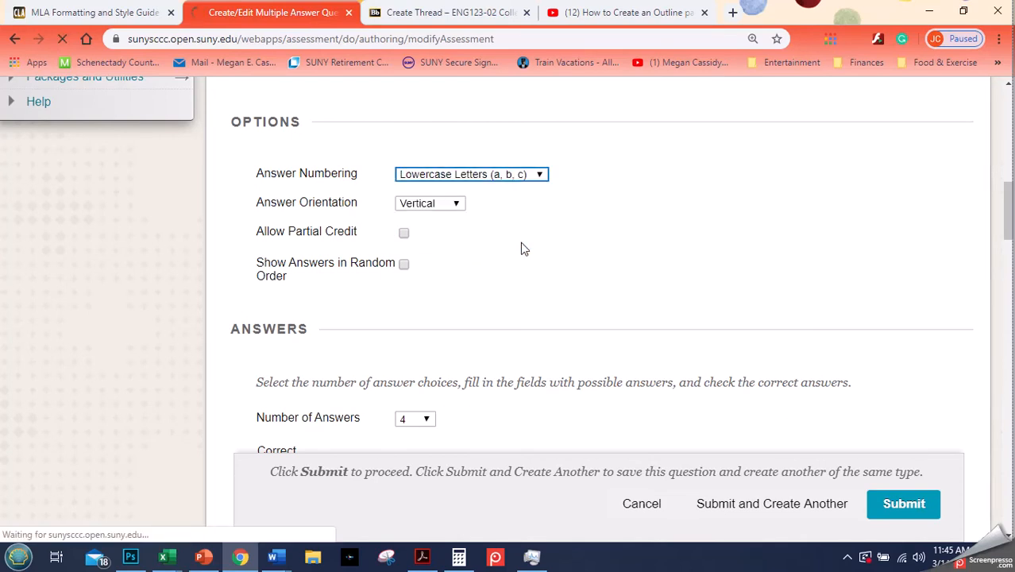
{"action": "left_click", "coordinate": [403, 265]}
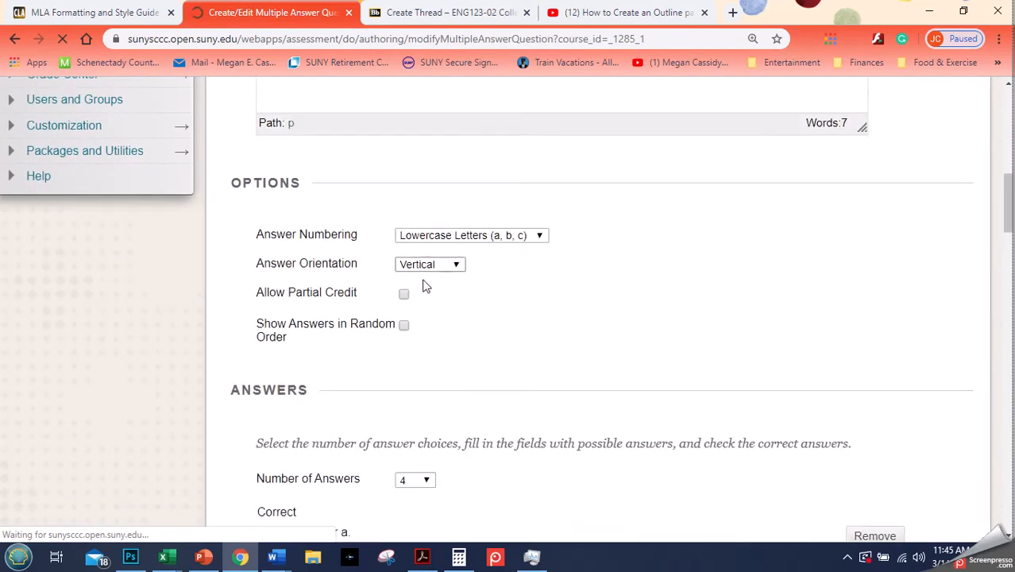
Mark Answer a and Answer b as correct answers
{"action": "scroll", "coordinate": [399, 272], "scroll_direction": "down", "scroll_amount": 4}
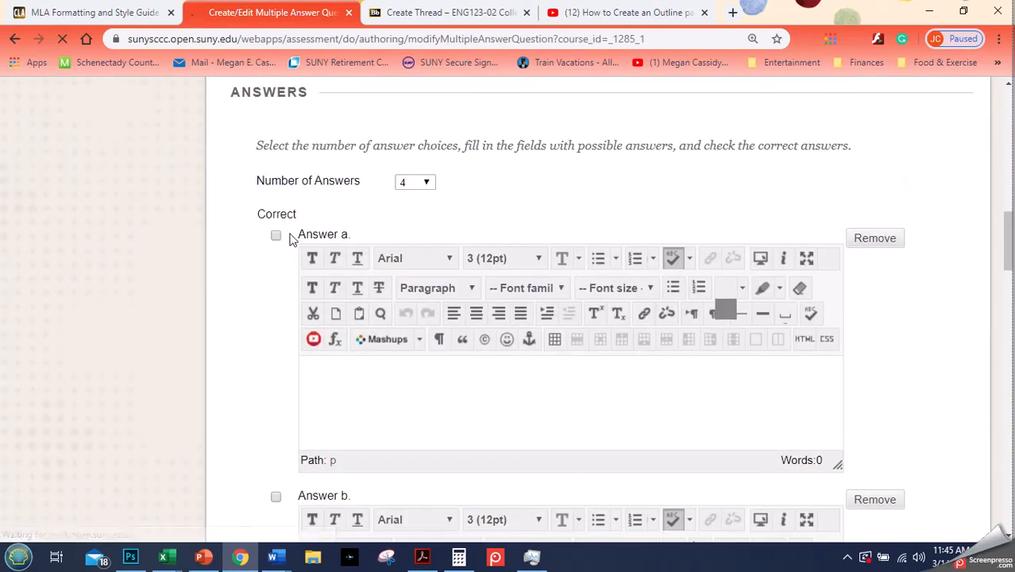
{"action": "scroll", "coordinate": [240, 227], "scroll_direction": "down", "scroll_amount": 2}
{"action": "scroll", "coordinate": [259, 191], "scroll_direction": "up", "scroll_amount": 1}
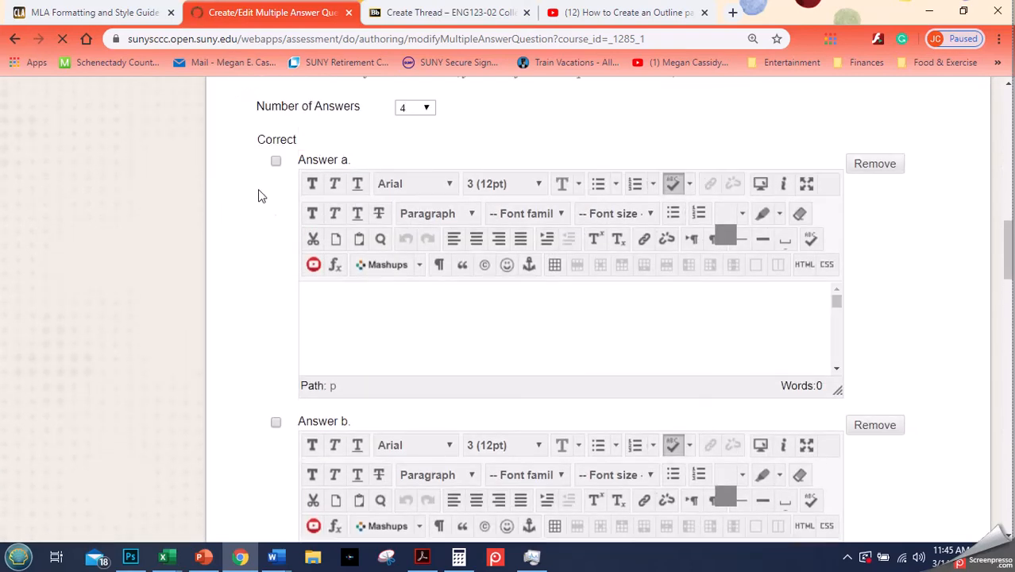
{"action": "scroll", "coordinate": [259, 192], "scroll_direction": "up", "scroll_amount": 1}
{"action": "left_click", "coordinate": [275, 236]}
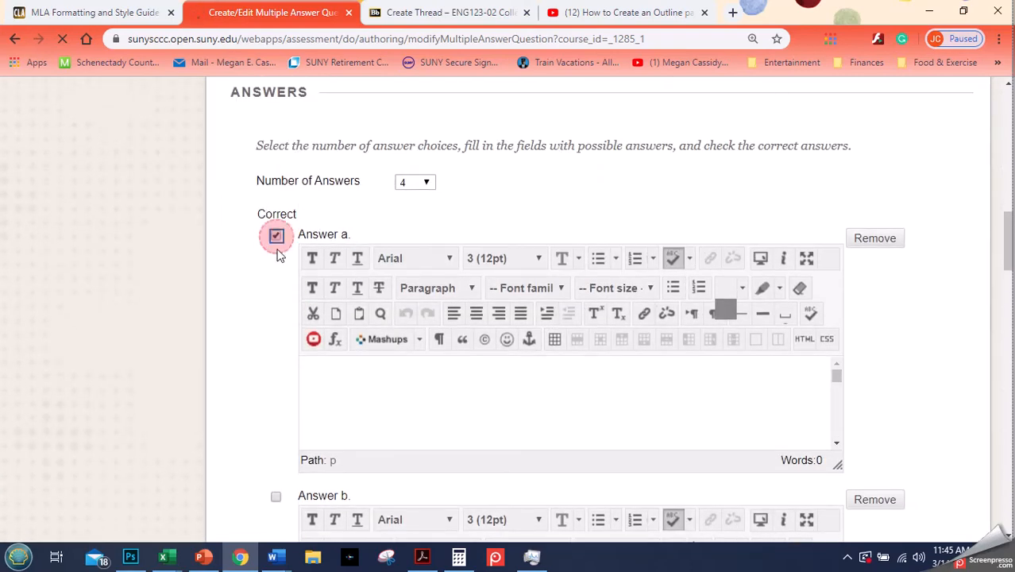
{"action": "scroll", "coordinate": [274, 254], "scroll_direction": "down", "scroll_amount": 2}
{"action": "left_click", "coordinate": [275, 349]}
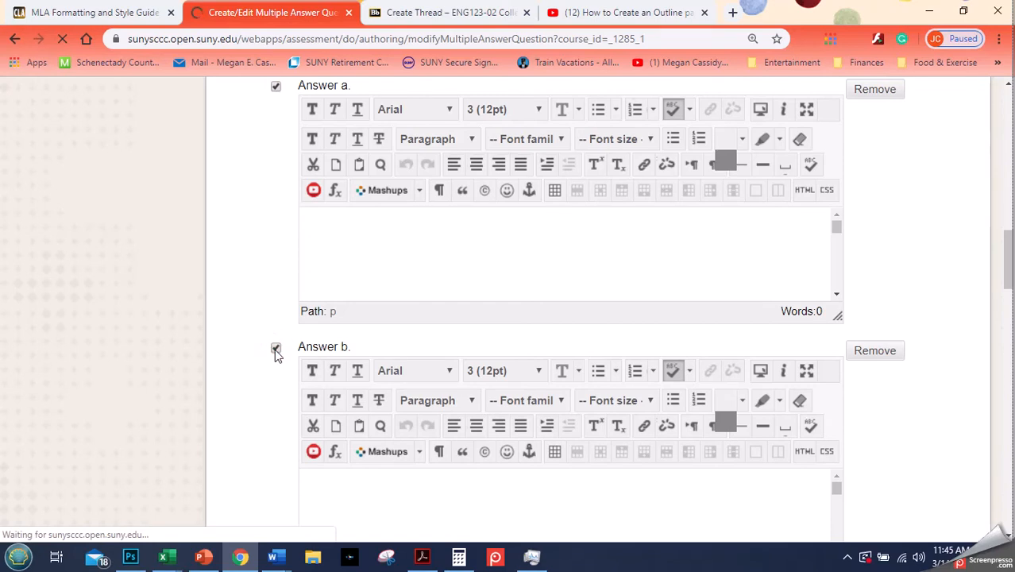
Check the remaining answer fields, then add "You may choose multiple answers." to the end of the question text
{"action": "scroll", "coordinate": [272, 357], "scroll_direction": "down", "scroll_amount": 3}
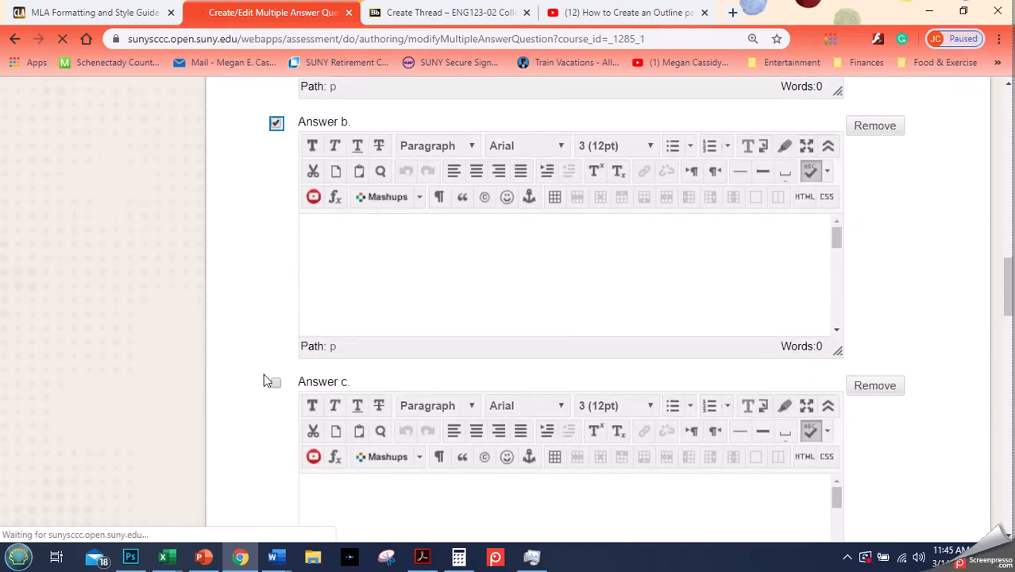
{"action": "scroll", "coordinate": [266, 373], "scroll_direction": "down", "scroll_amount": 2}
{"action": "scroll", "coordinate": [328, 323], "scroll_direction": "down", "scroll_amount": 3}
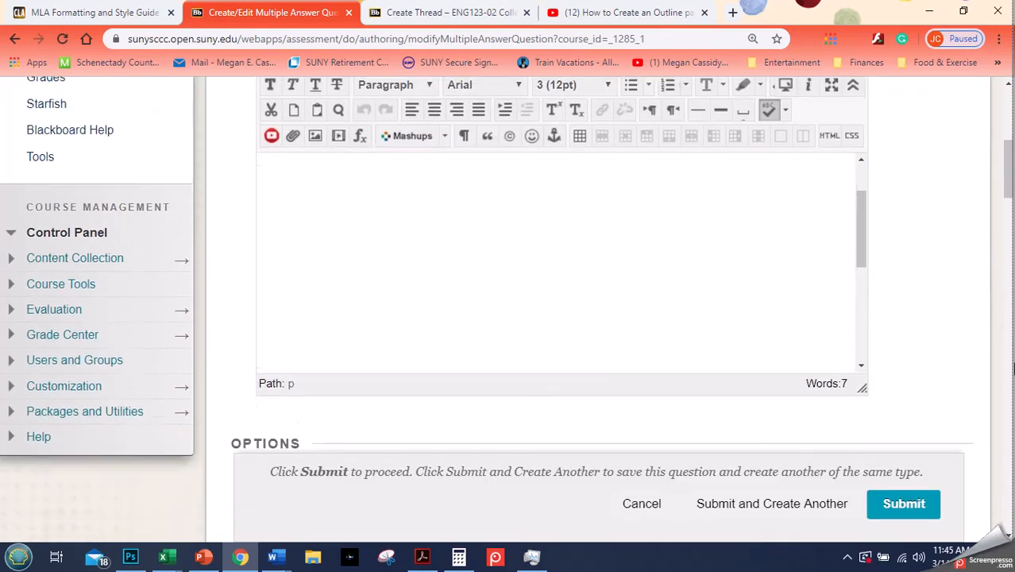
{"action": "scroll", "coordinate": [968, 366], "scroll_direction": "down", "scroll_amount": 7}
{"action": "scroll", "coordinate": [917, 366], "scroll_direction": "down", "scroll_amount": 2}
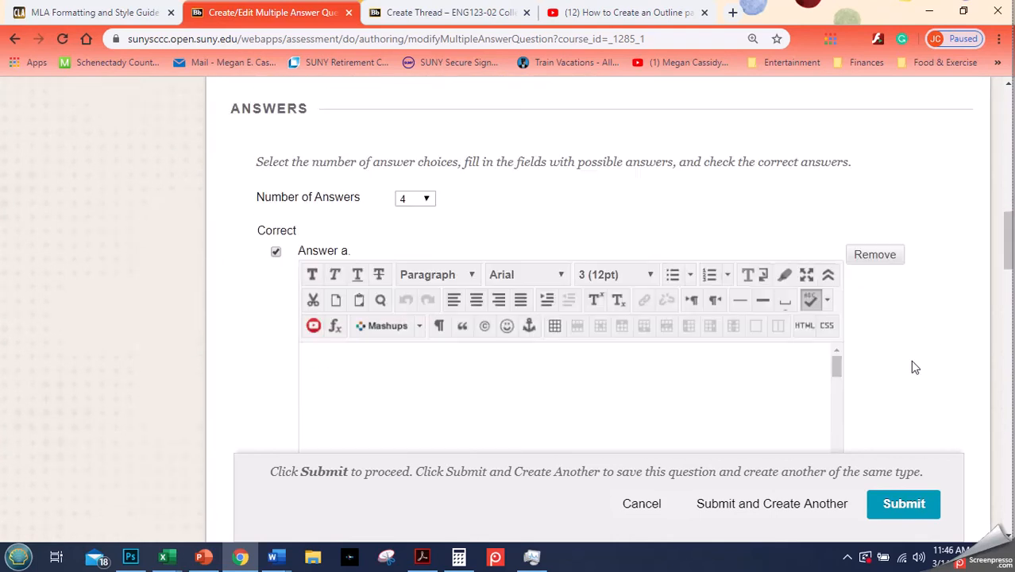
{"action": "scroll", "coordinate": [911, 367], "scroll_direction": "down", "scroll_amount": 10}
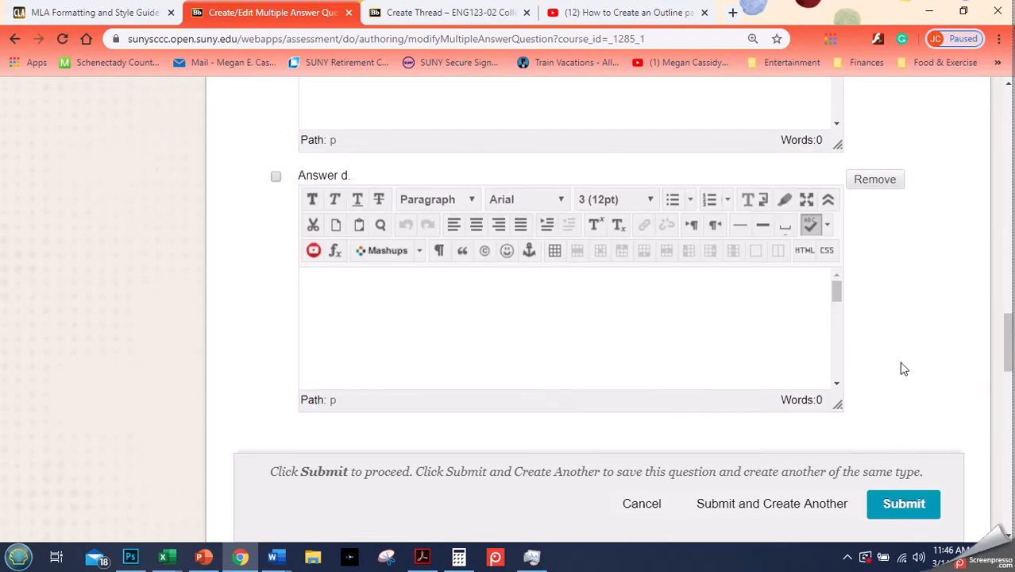
{"action": "scroll", "coordinate": [901, 367], "scroll_direction": "up", "scroll_amount": 12}
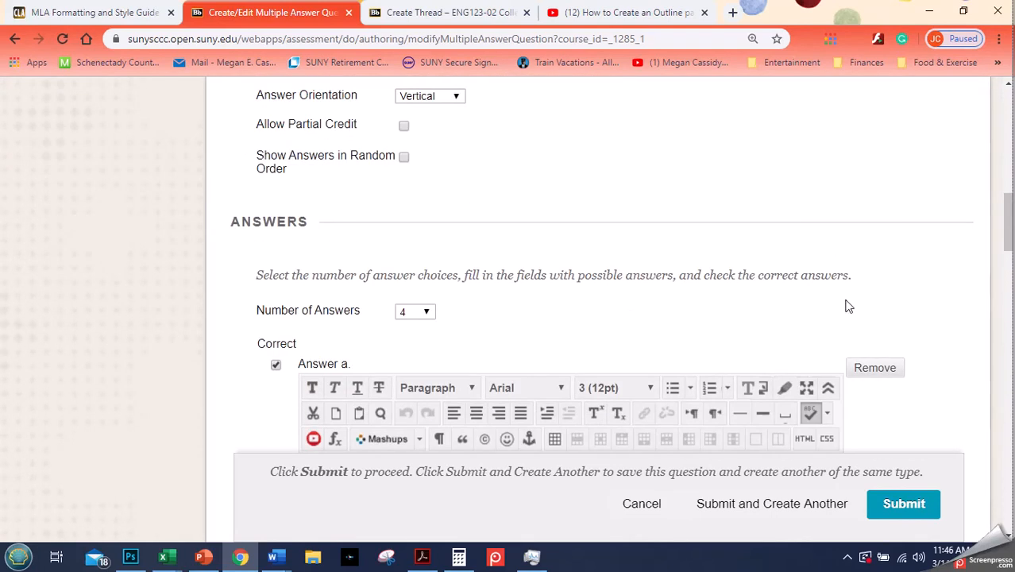
{"action": "scroll", "coordinate": [652, 274], "scroll_direction": "up", "scroll_amount": 8}
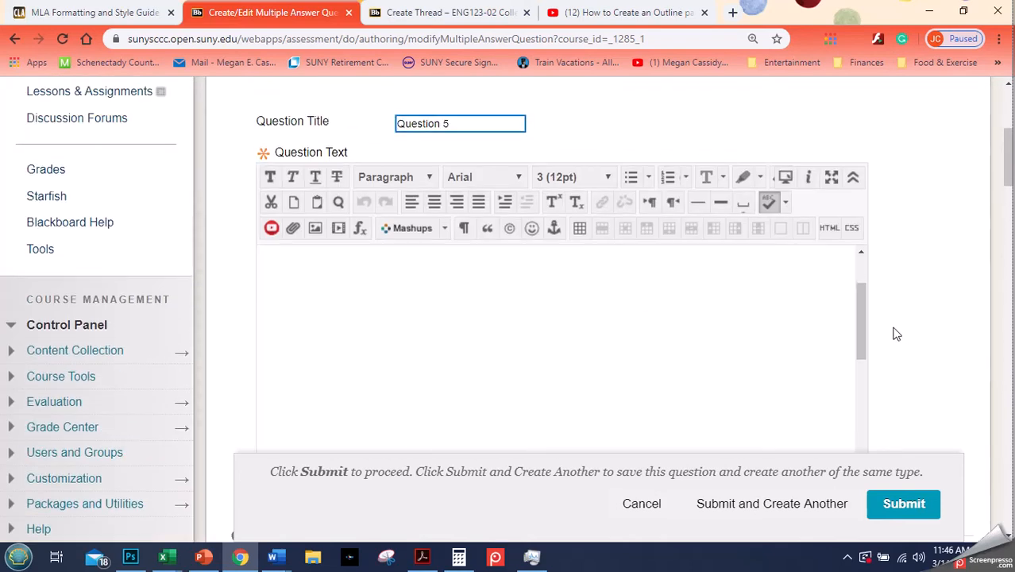
{"action": "left_click_drag", "start_coordinate": [860, 341], "coordinate": [855, 302]}
{"action": "left_click", "coordinate": [492, 263]}
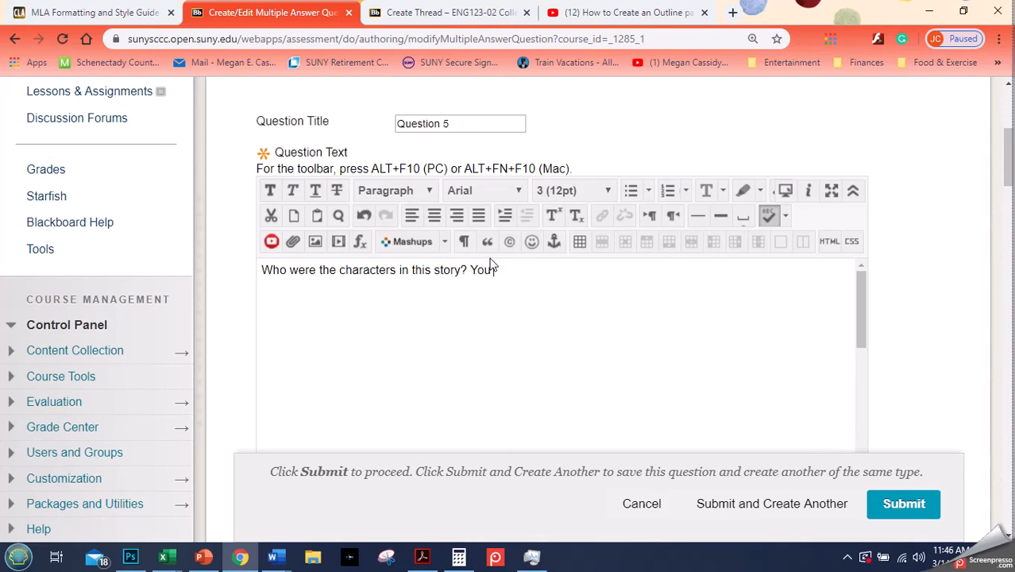
{"action": "type", "text": "You may choose multiple"}
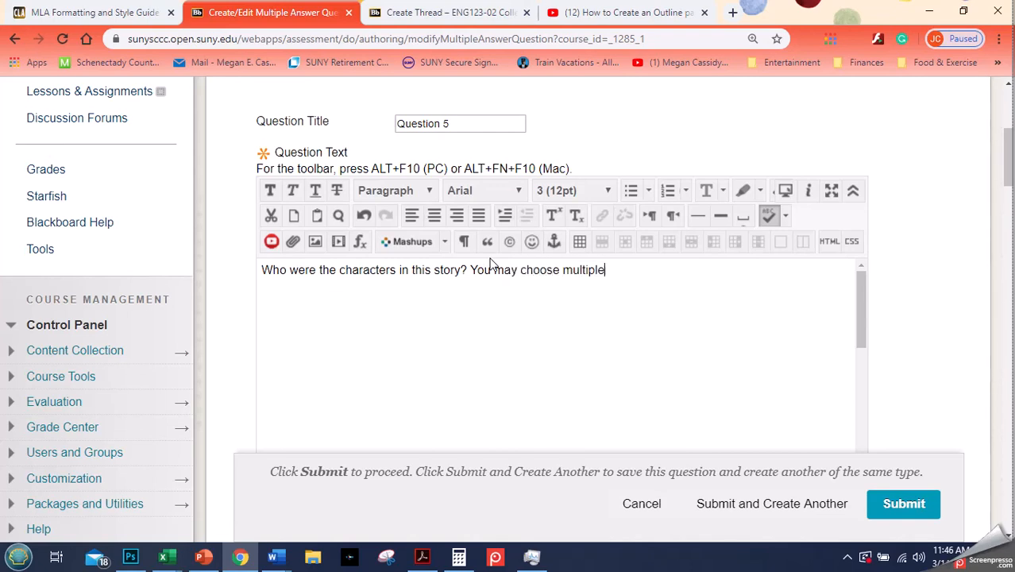
{"action": "type", "text": " answers."}
Enter a character's first name as the text of Answer a
{"action": "scroll", "coordinate": [978, 356], "scroll_direction": "down", "scroll_amount": 6}
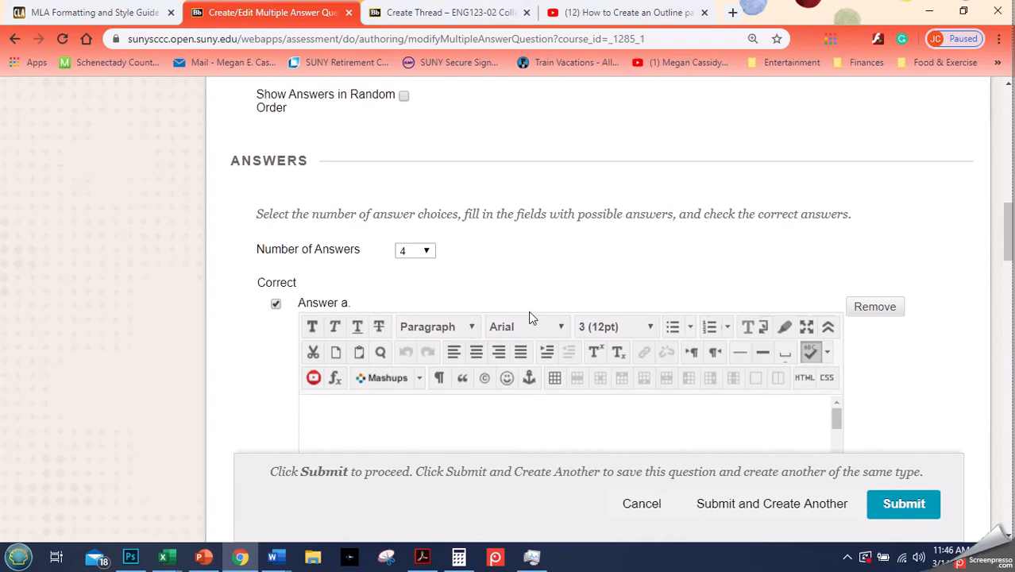
{"action": "left_click", "coordinate": [415, 431]}
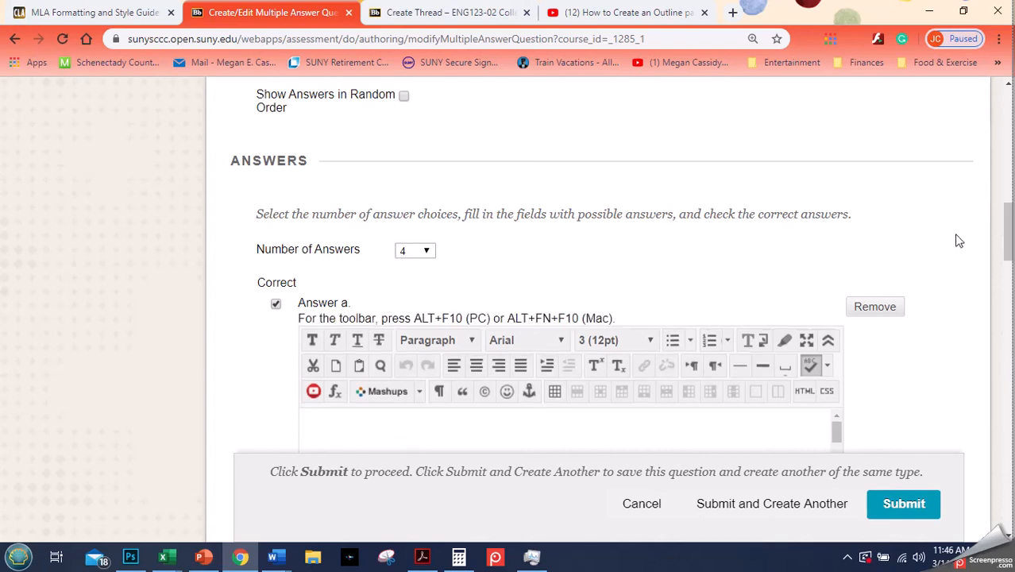
{"action": "left_click_drag", "start_coordinate": [1005, 229], "coordinate": [1005, 253]}
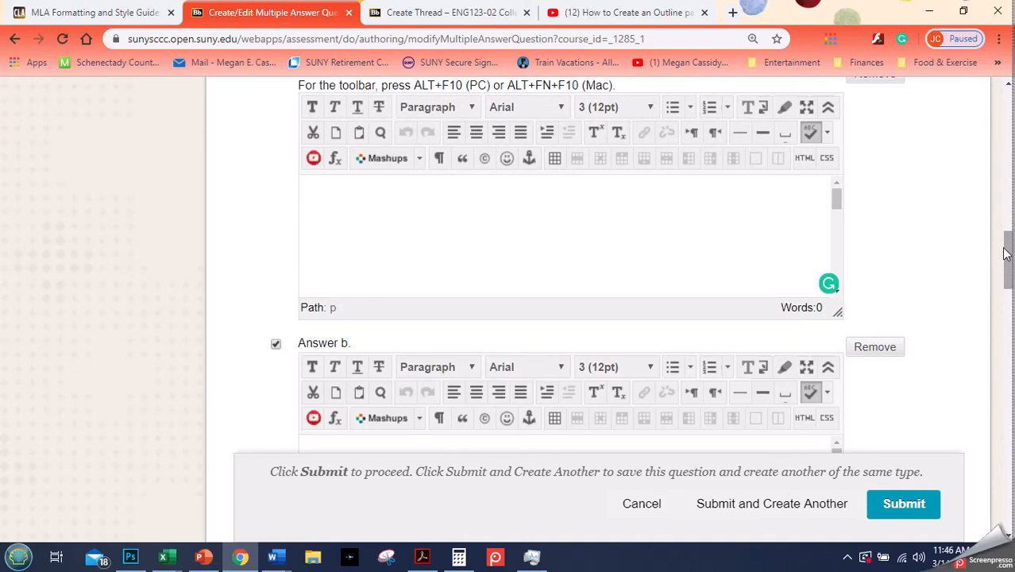
{"action": "type", "text": "Wendy"}
Enter another character's first name as the text of Answer b
{"action": "scroll", "coordinate": [1005, 270], "scroll_direction": "down", "scroll_amount": 3}
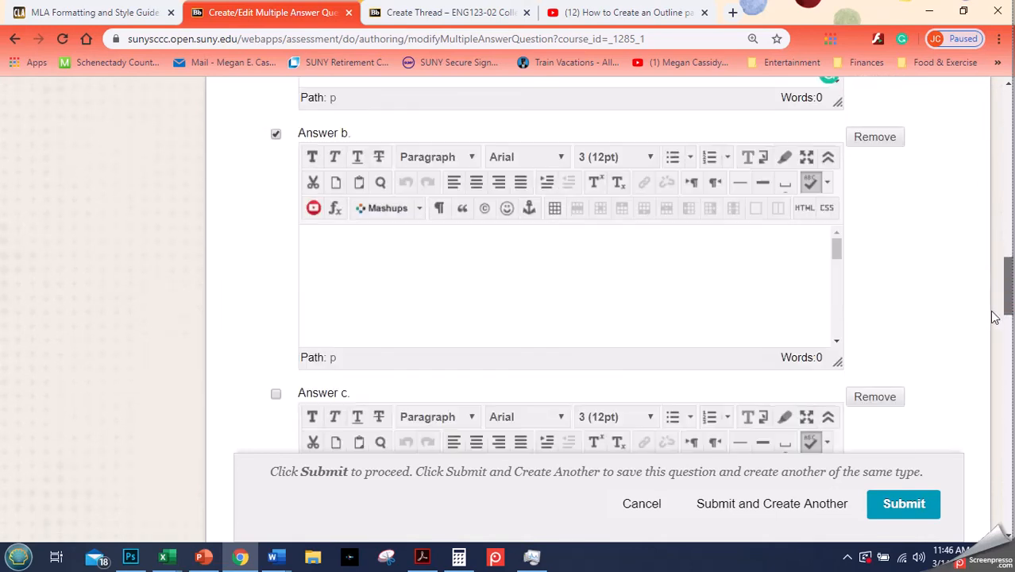
{"action": "left_click", "coordinate": [692, 264]}
{"action": "left_click", "coordinate": [693, 264]}
{"action": "type", "text": "Tasha"}
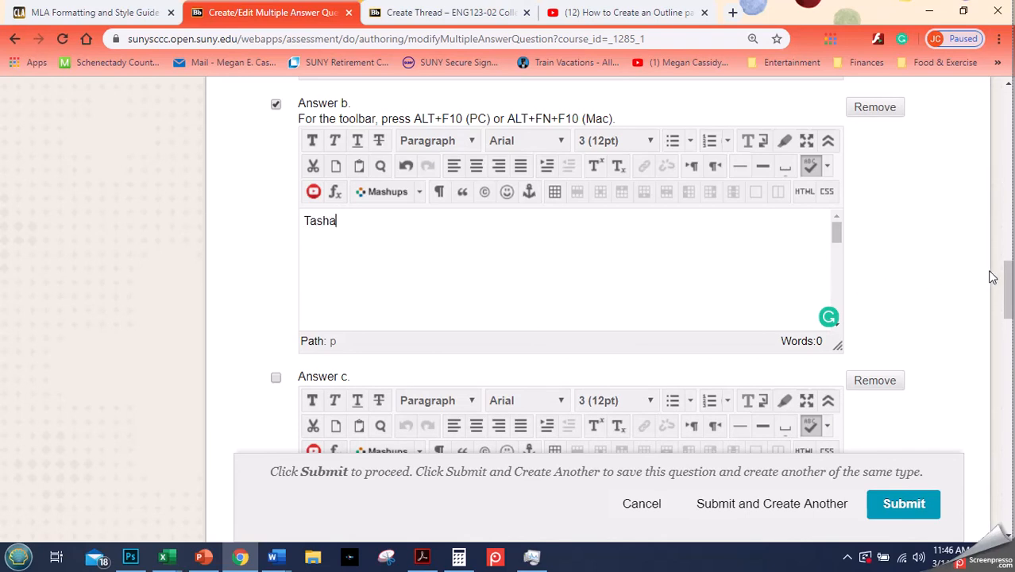
Mark Answer c as a correct answer and enter a third character's first name as its text
{"action": "left_click_drag", "start_coordinate": [1008, 276], "coordinate": [1006, 299]}
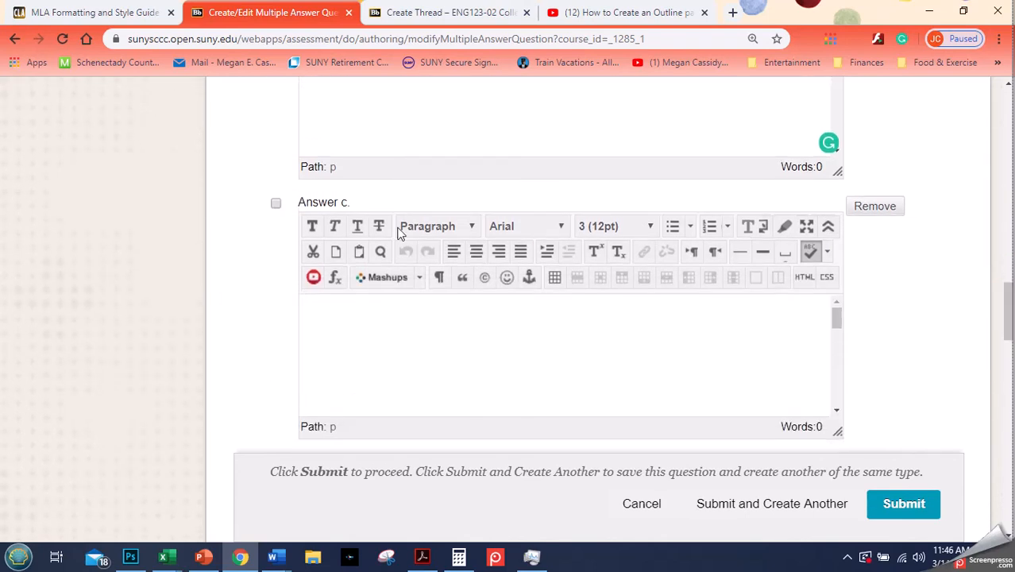
{"action": "left_click", "coordinate": [276, 203]}
{"action": "left_click", "coordinate": [335, 311]}
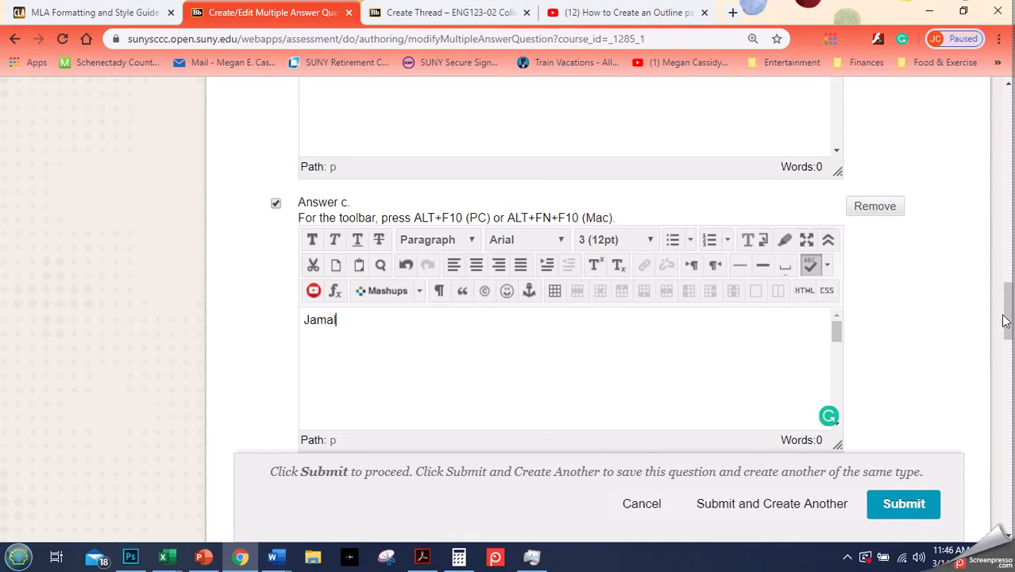
Enter another first name as the text of the incorrect Answer d and submit the Multiple Answer question
{"action": "left_click_drag", "start_coordinate": [1005, 318], "coordinate": [1002, 350]}
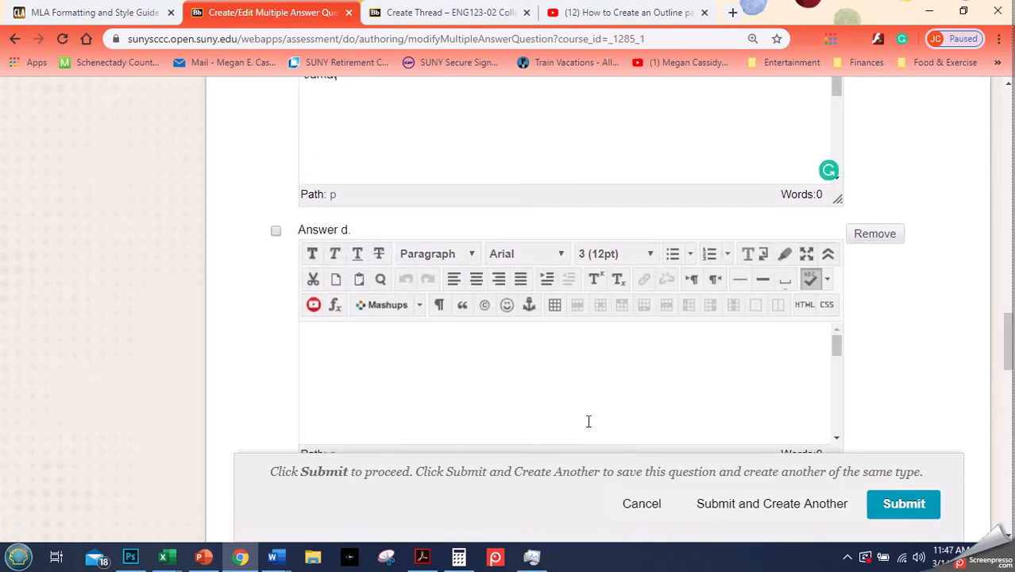
{"action": "left_click", "coordinate": [517, 386]}
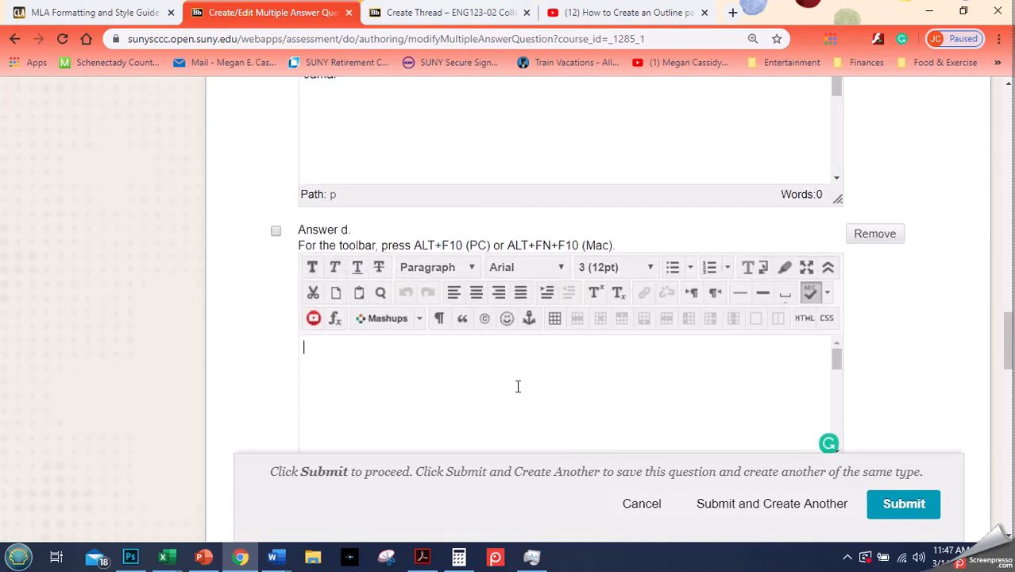
{"action": "type", "text": "Opal"}
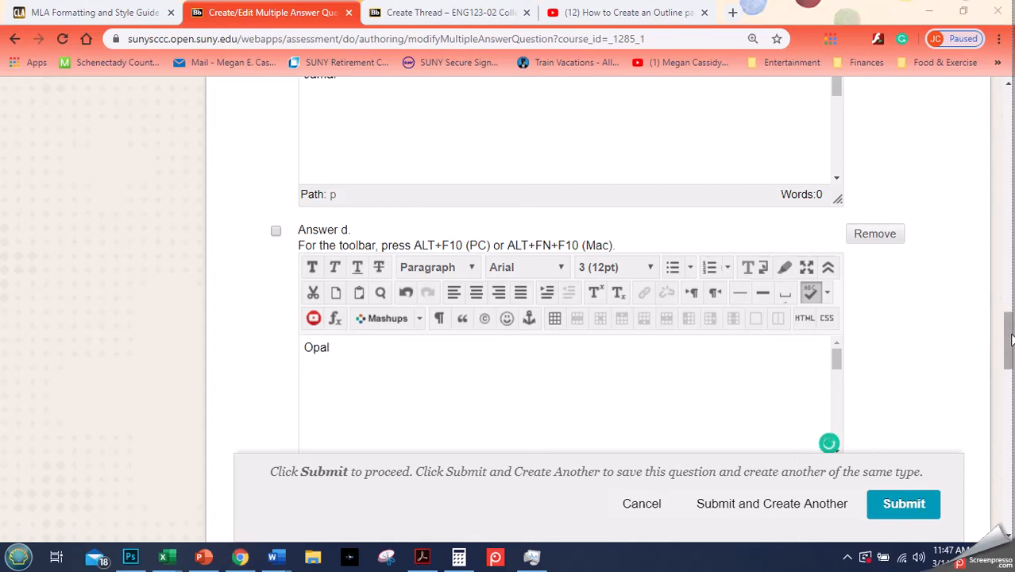
{"action": "left_click_drag", "start_coordinate": [1005, 332], "coordinate": [997, 361]}
{"action": "left_click", "coordinate": [902, 501]}
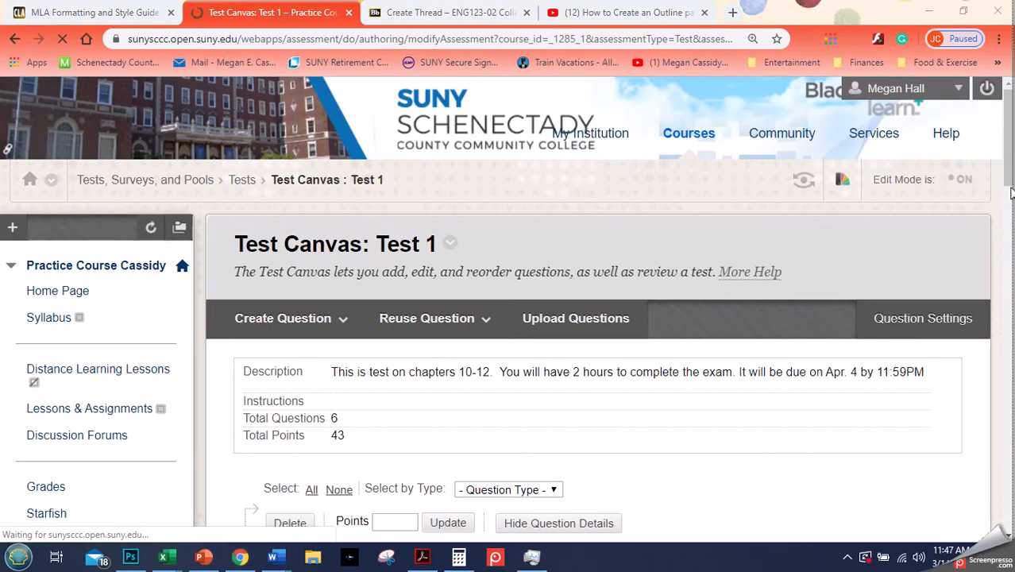
Select questions 2, 3, 5 and 6 on the test canvas, leaving out the essay and short answer questions
{"action": "left_click_drag", "start_coordinate": [1007, 176], "coordinate": [999, 300]}
{"action": "left_click", "coordinate": [244, 189]}
{"action": "left_click_drag", "start_coordinate": [1007, 251], "coordinate": [1007, 310]}
{"action": "left_click", "coordinate": [244, 248]}
{"action": "left_click_drag", "start_coordinate": [1009, 343], "coordinate": [1010, 421]}
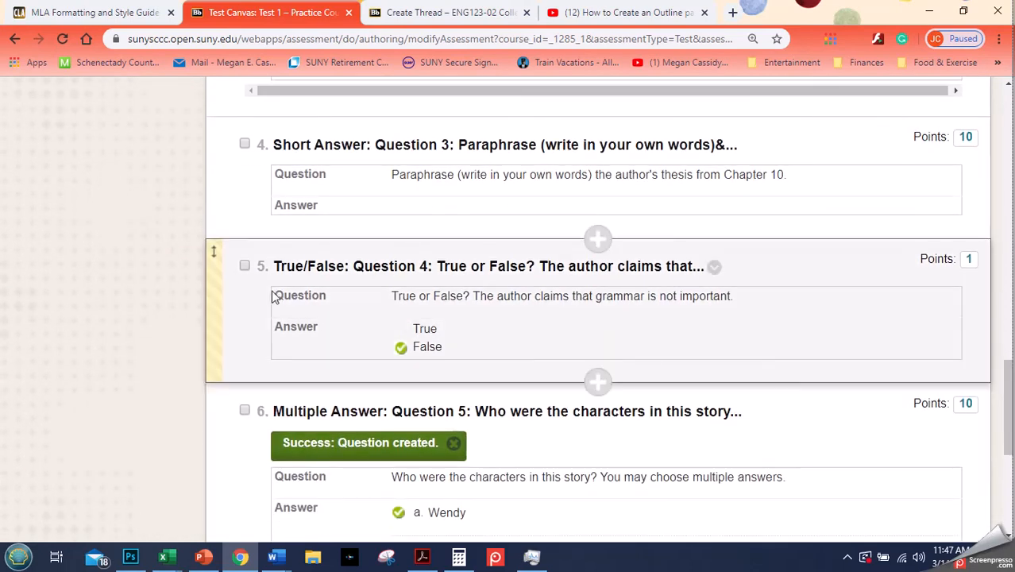
{"action": "left_click", "coordinate": [246, 267]}
{"action": "left_click", "coordinate": [245, 410]}
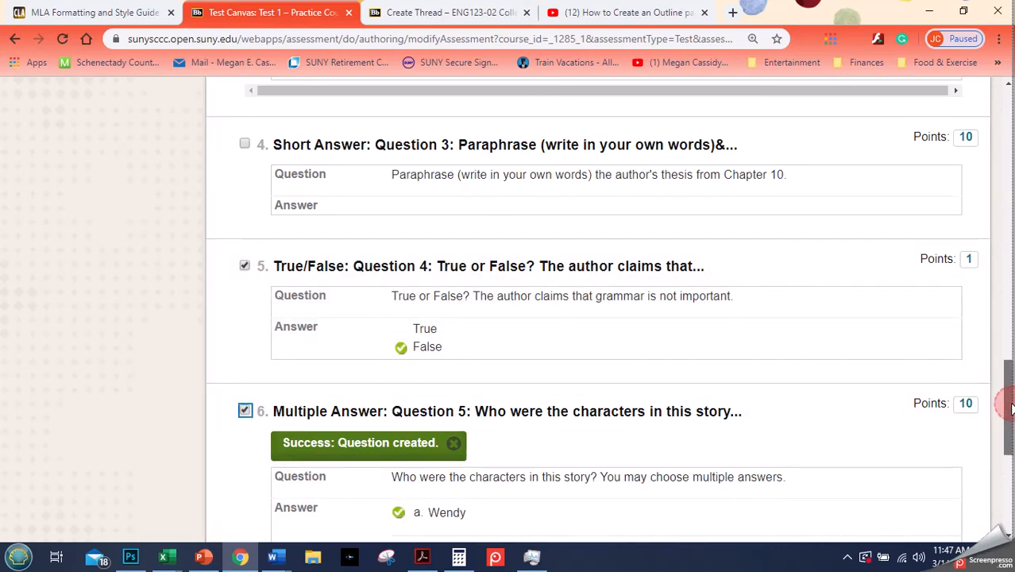
Update the selected questions to 5 points each and check the test's total points
{"action": "left_click_drag", "start_coordinate": [1011, 409], "coordinate": [1010, 179]}
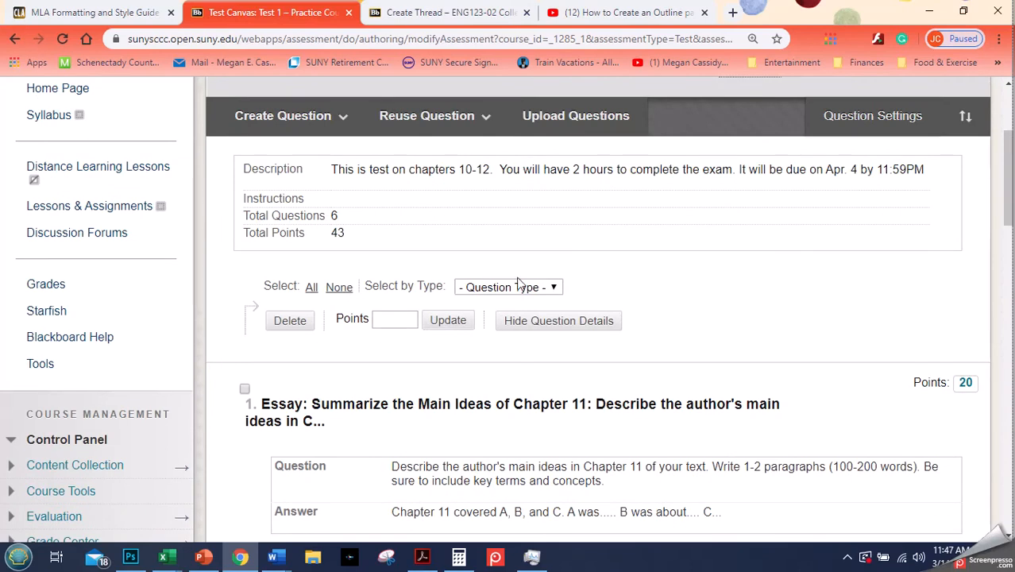
{"action": "left_click", "coordinate": [403, 318]}
{"action": "type", "text": "5"}
{"action": "scroll", "coordinate": [422, 320], "scroll_direction": "down", "scroll_amount": 2}
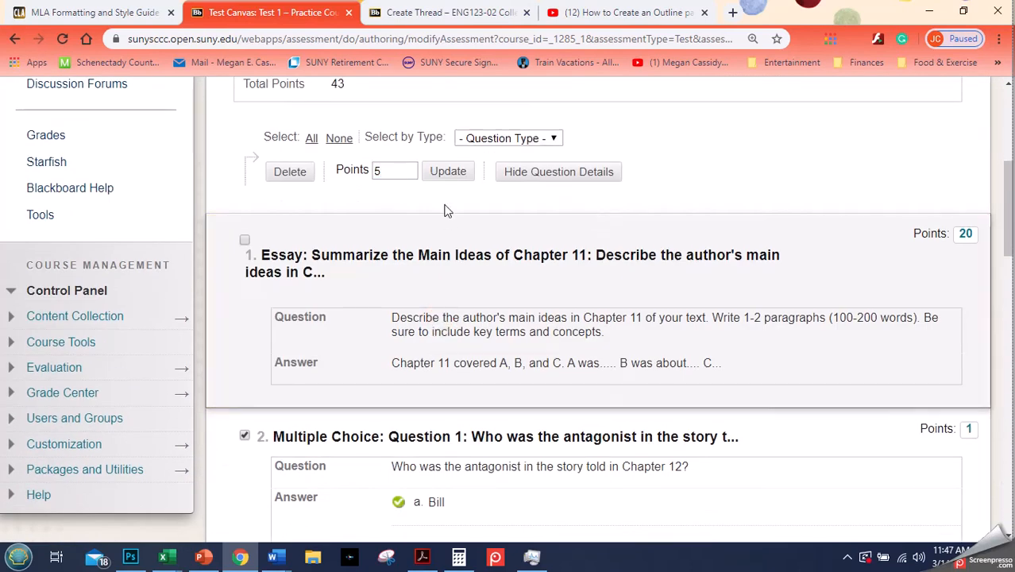
{"action": "left_click", "coordinate": [449, 173]}
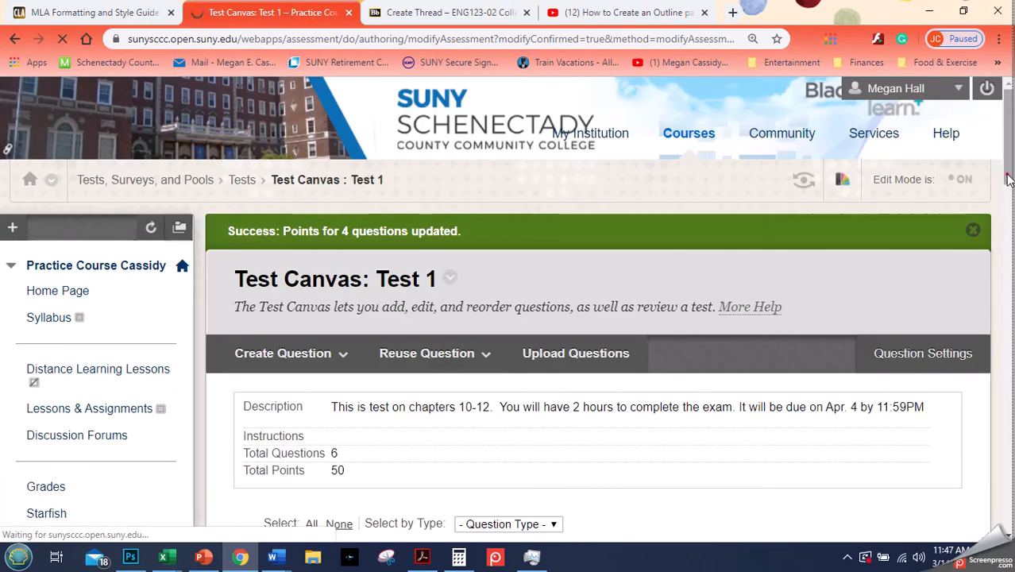
{"action": "scroll", "coordinate": [1009, 205], "scroll_direction": "down", "scroll_amount": 3}
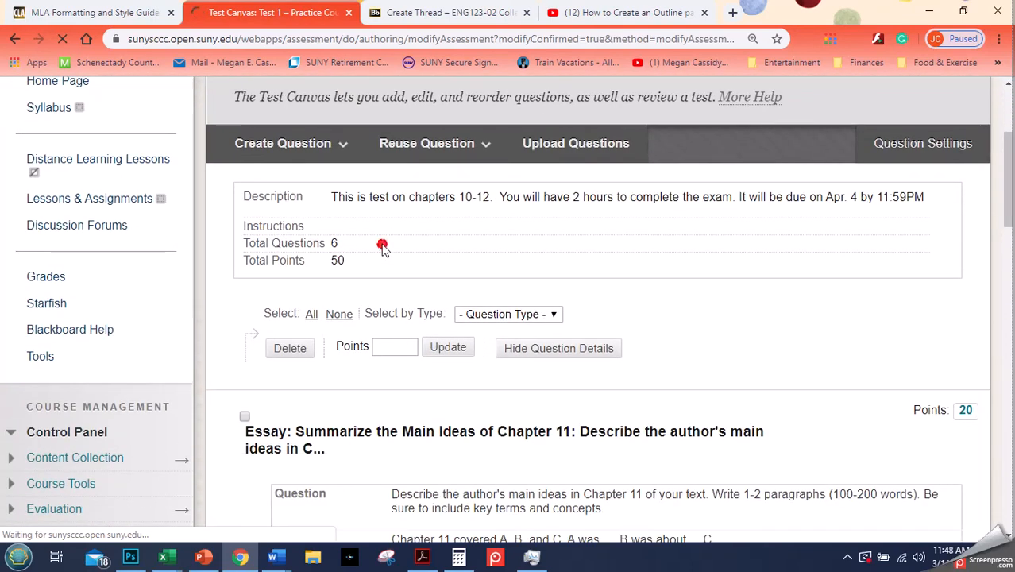
{"action": "left_click", "coordinate": [364, 265]}
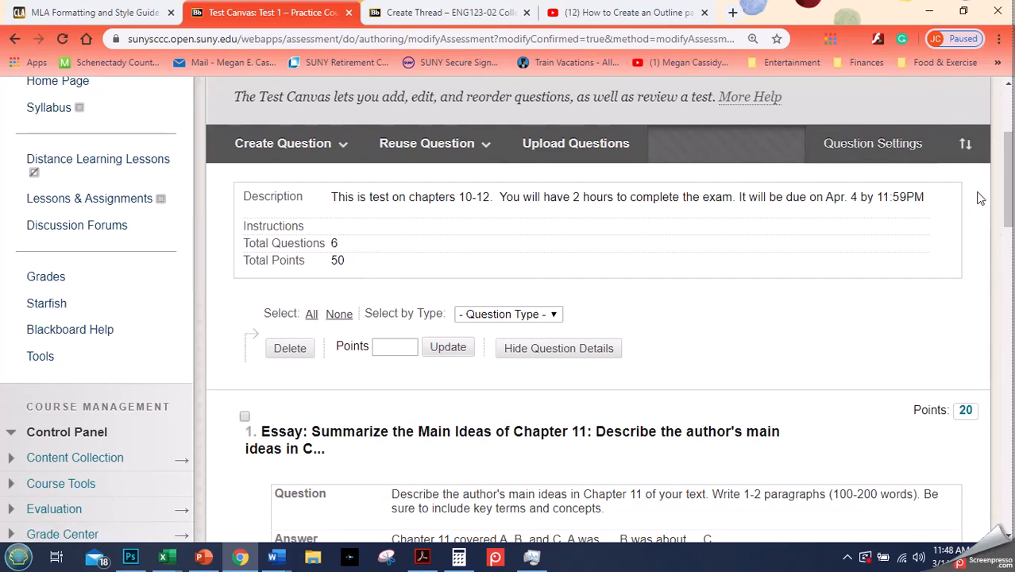
Finish editing the test canvas and add the existing Test 1 to the Unit 1 folder
{"action": "left_click_drag", "start_coordinate": [1006, 182], "coordinate": [982, 513]}
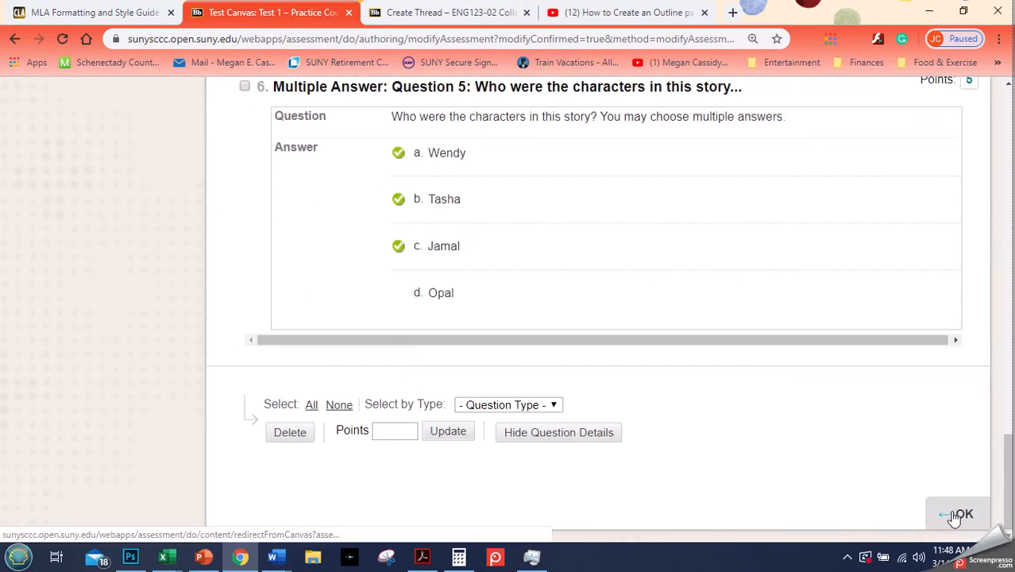
{"action": "left_click", "coordinate": [956, 514]}
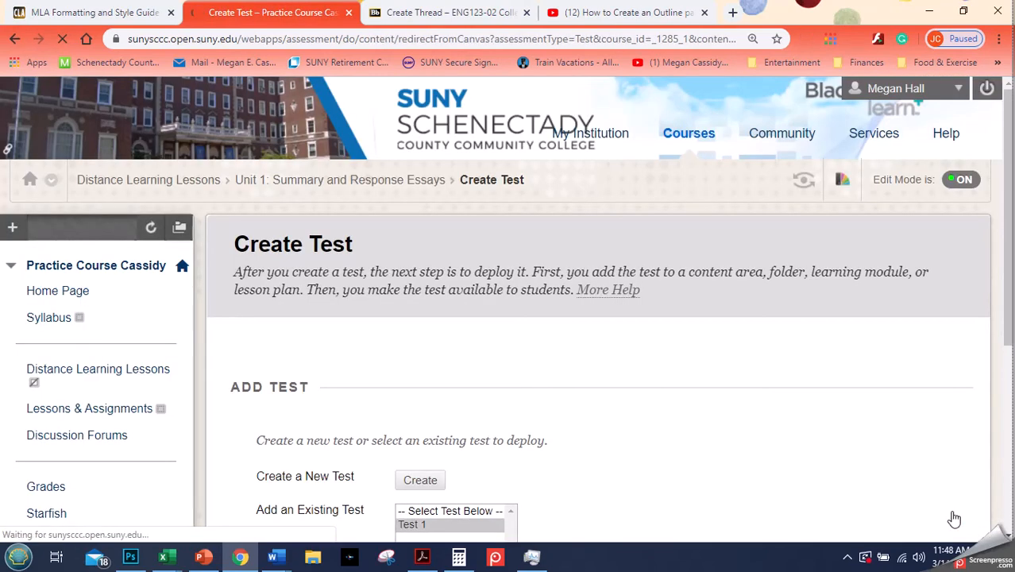
{"action": "left_click_drag", "start_coordinate": [1008, 322], "coordinate": [996, 489]}
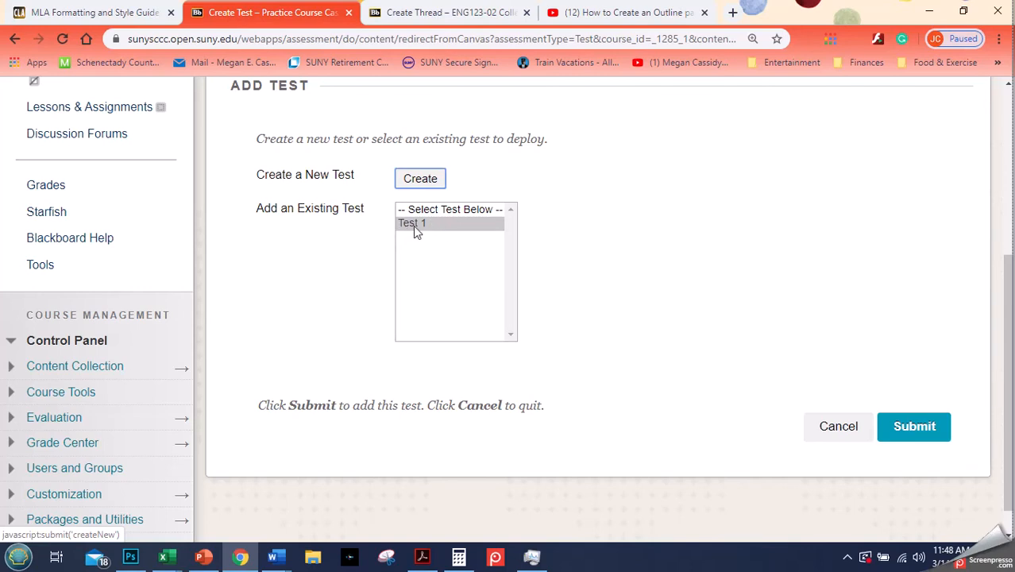
{"action": "left_click", "coordinate": [923, 429]}
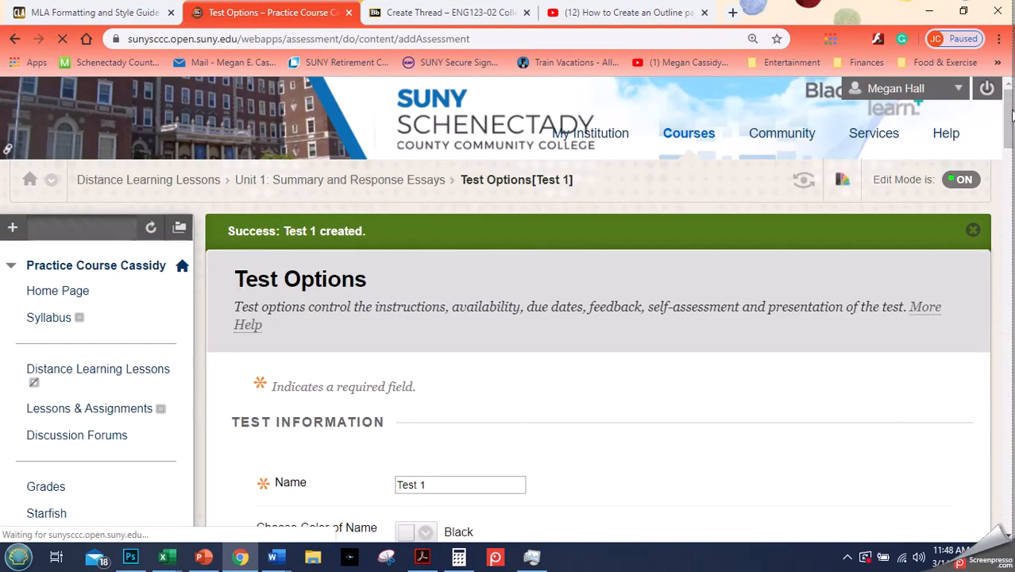
Turn on showing the test description to students before they begin the test
{"action": "left_click_drag", "start_coordinate": [1010, 116], "coordinate": [1007, 181]}
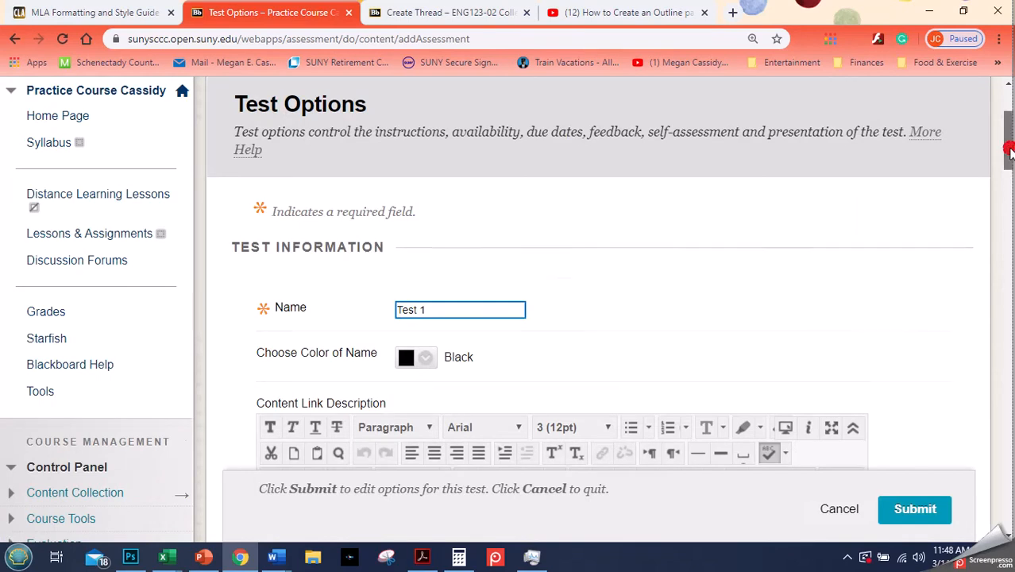
{"action": "left_click_drag", "start_coordinate": [1010, 151], "coordinate": [1008, 237]}
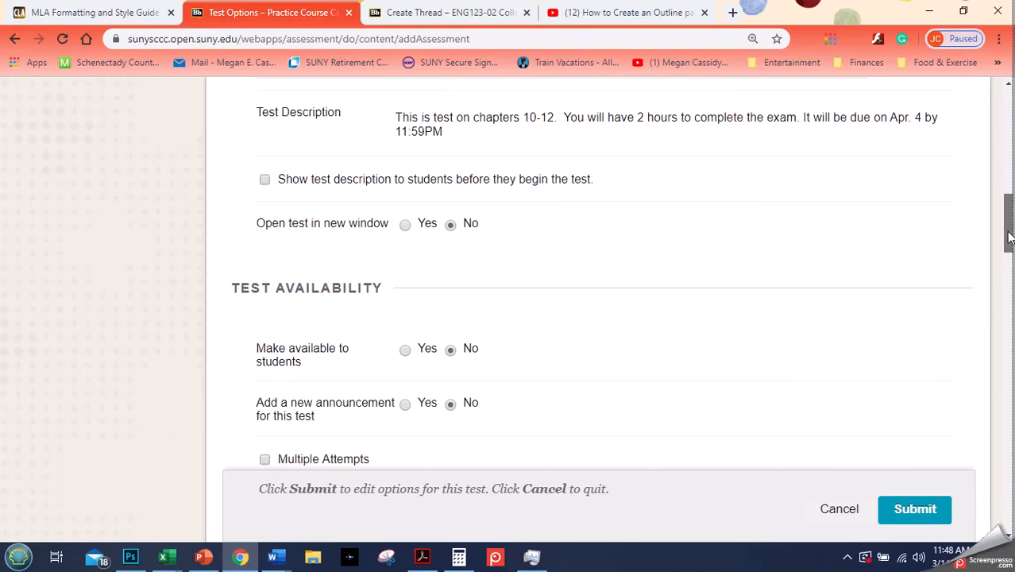
{"action": "left_click_drag", "start_coordinate": [1008, 237], "coordinate": [1009, 241]}
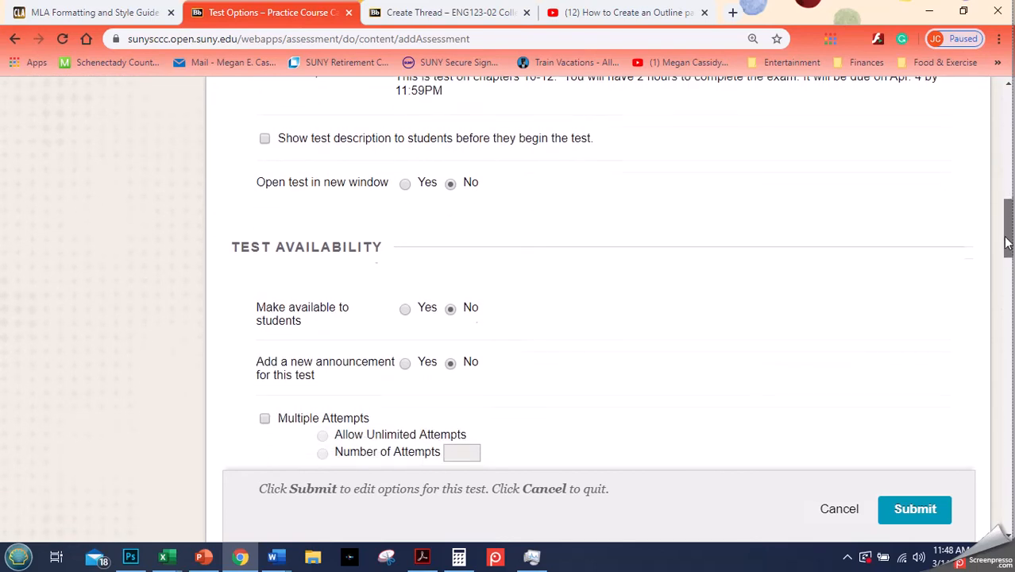
{"action": "left_click", "coordinate": [264, 139]}
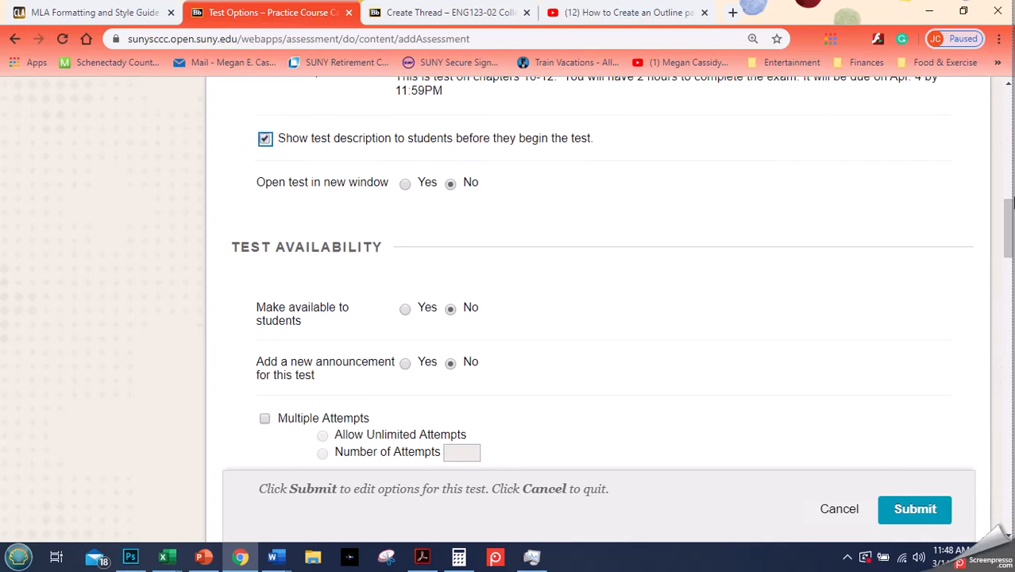
Make the test available to students and check the attempt scoring option
{"action": "left_click_drag", "start_coordinate": [1008, 208], "coordinate": [1007, 237]}
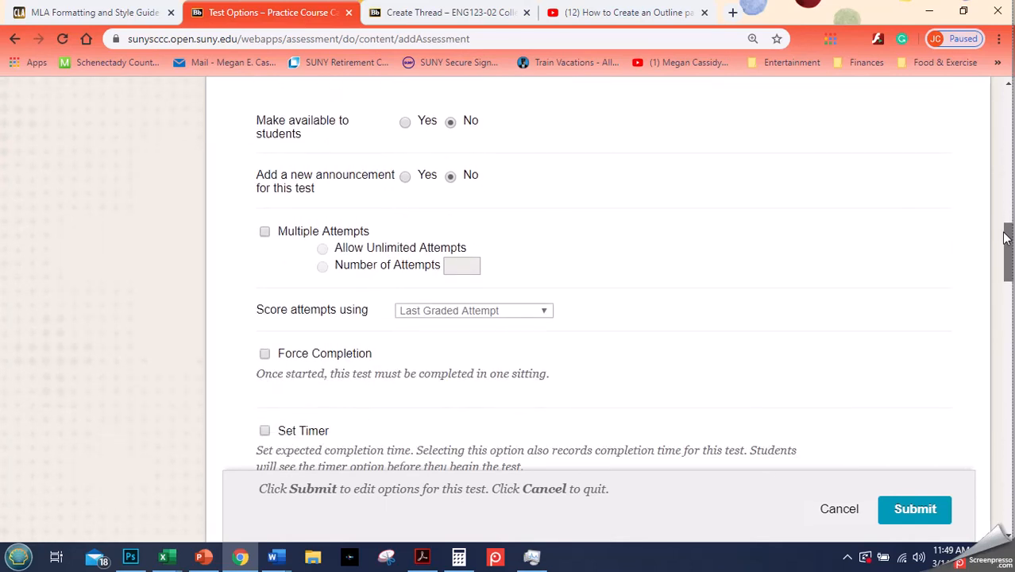
{"action": "left_click", "coordinate": [405, 123]}
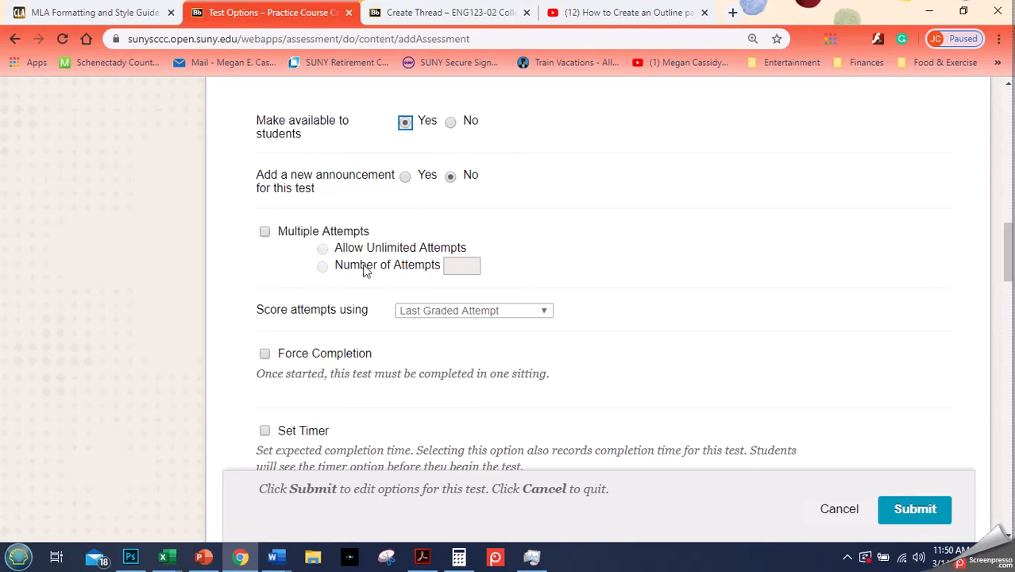
{"action": "left_click", "coordinate": [452, 312]}
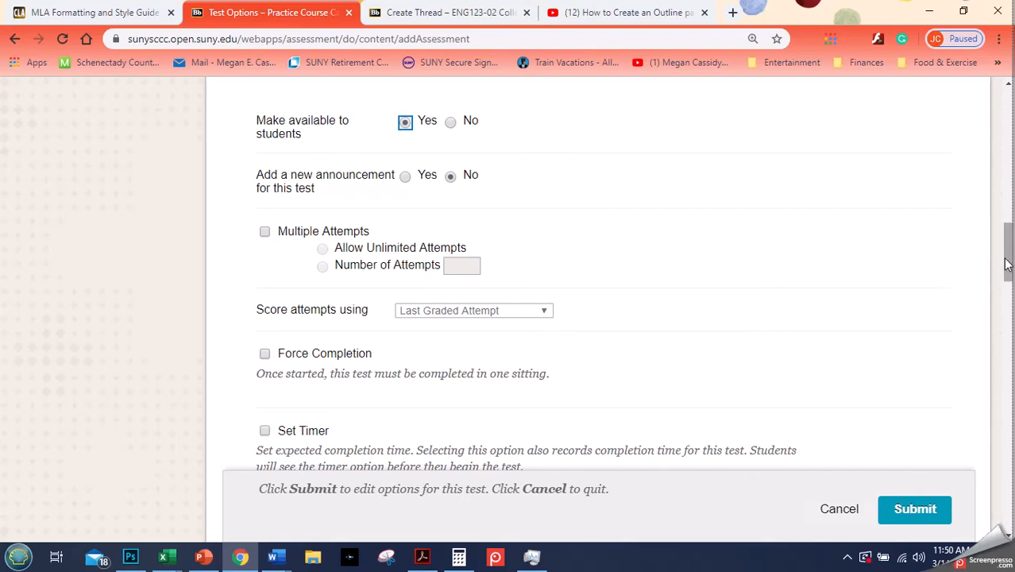
Turn on the test timer, set it to 120 minutes and review the description of Auto-Submit OFF
{"action": "left_click_drag", "start_coordinate": [1005, 263], "coordinate": [1003, 296]}
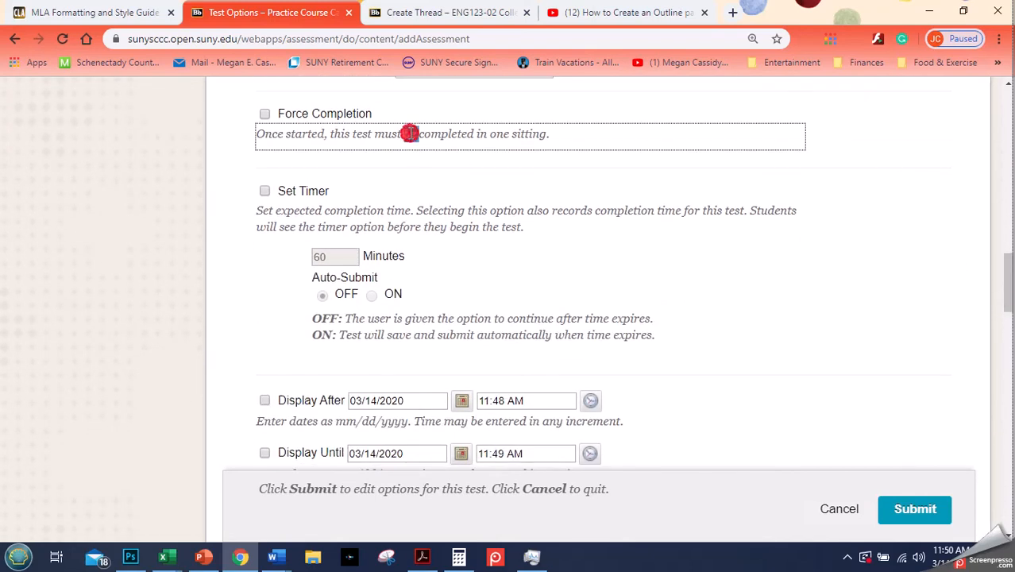
{"action": "triple_click", "coordinate": [408, 132]}
{"action": "left_click", "coordinate": [471, 130]}
{"action": "left_click", "coordinate": [265, 192]}
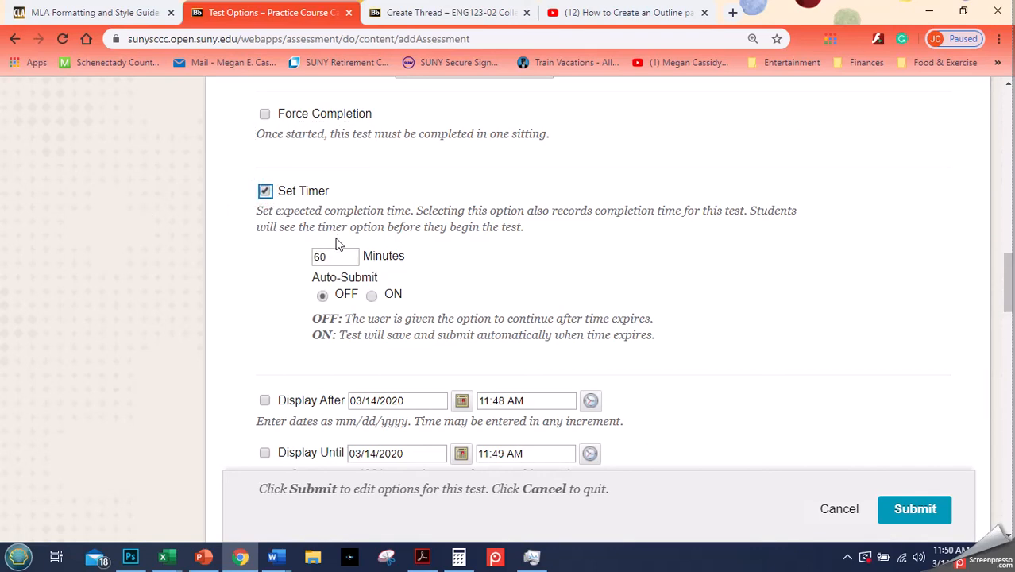
{"action": "double_click", "coordinate": [320, 256]}
{"action": "type", "text": "120"}
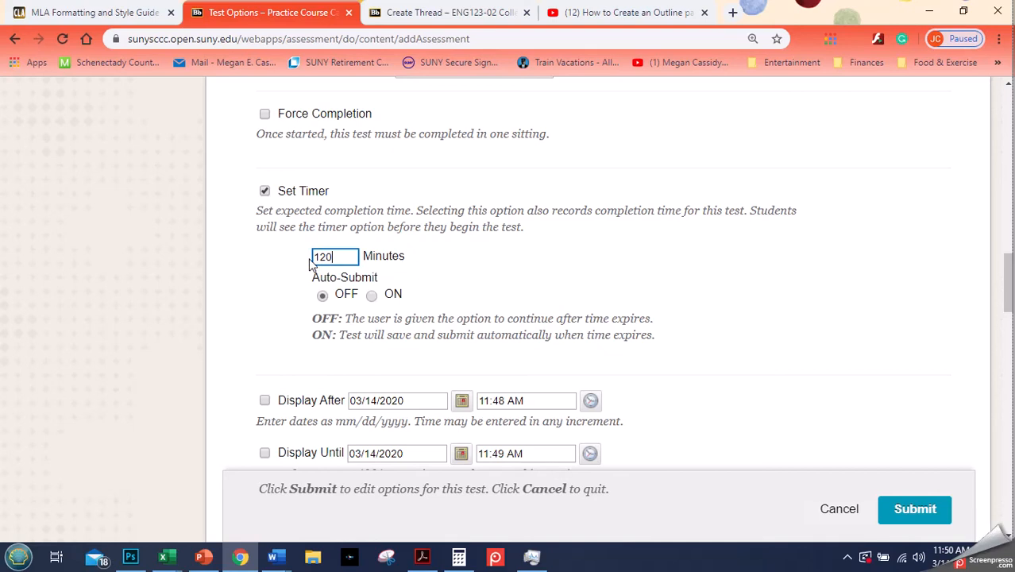
{"action": "left_click", "coordinate": [310, 269]}
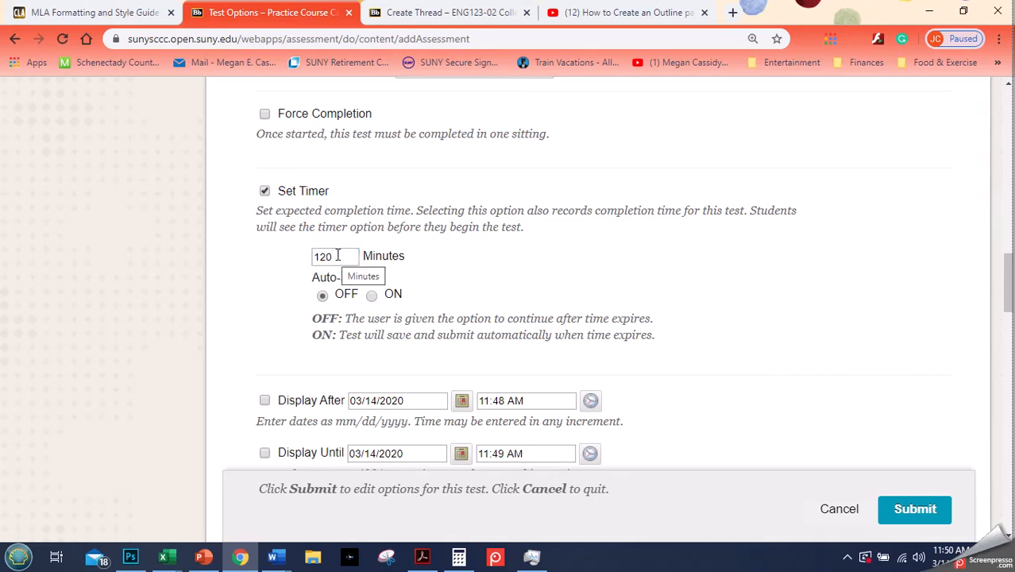
{"action": "left_click", "coordinate": [337, 254]}
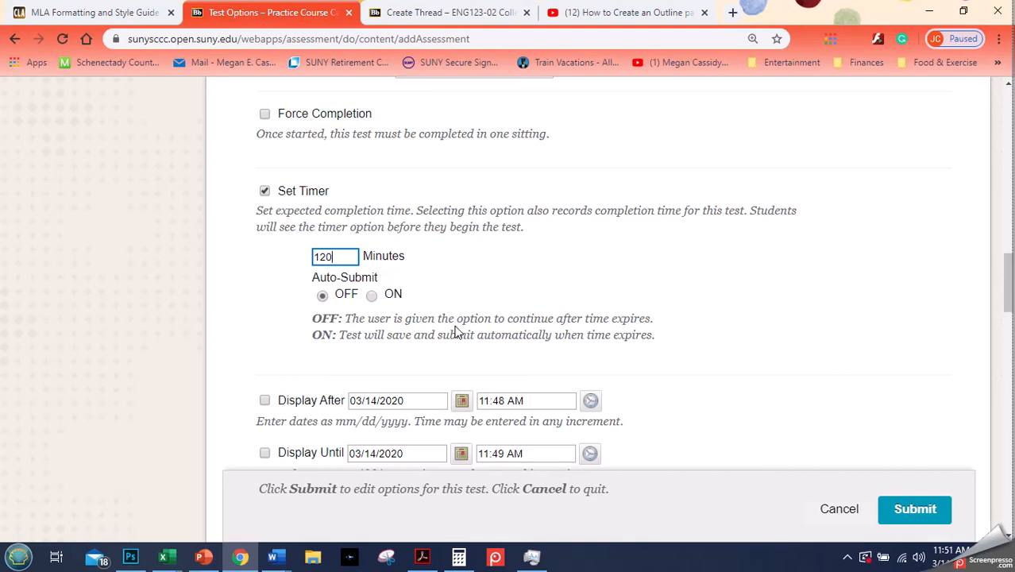
{"action": "left_click", "coordinate": [376, 321]}
{"action": "triple_click", "coordinate": [377, 321]}
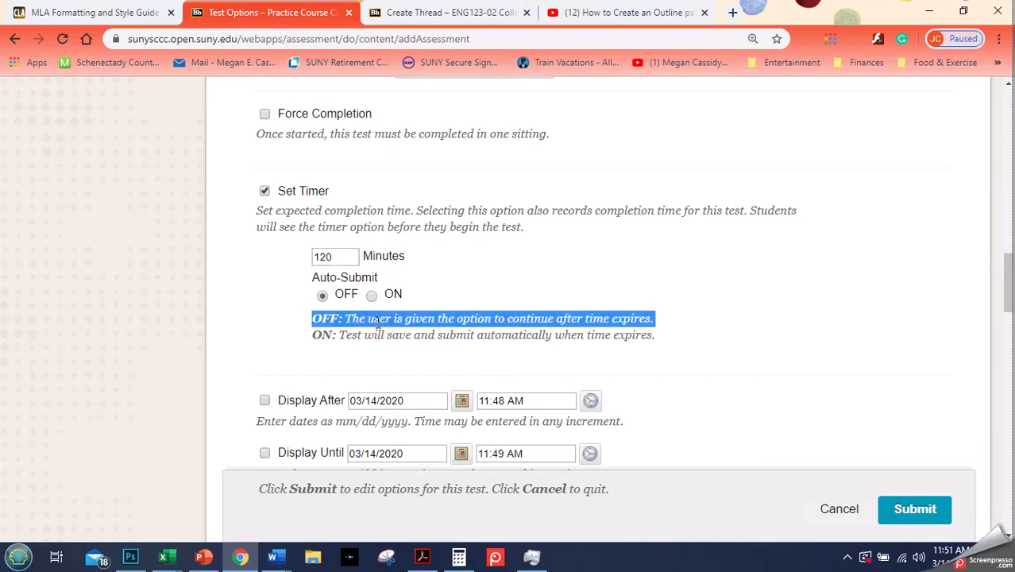
{"action": "left_click", "coordinate": [376, 321]}
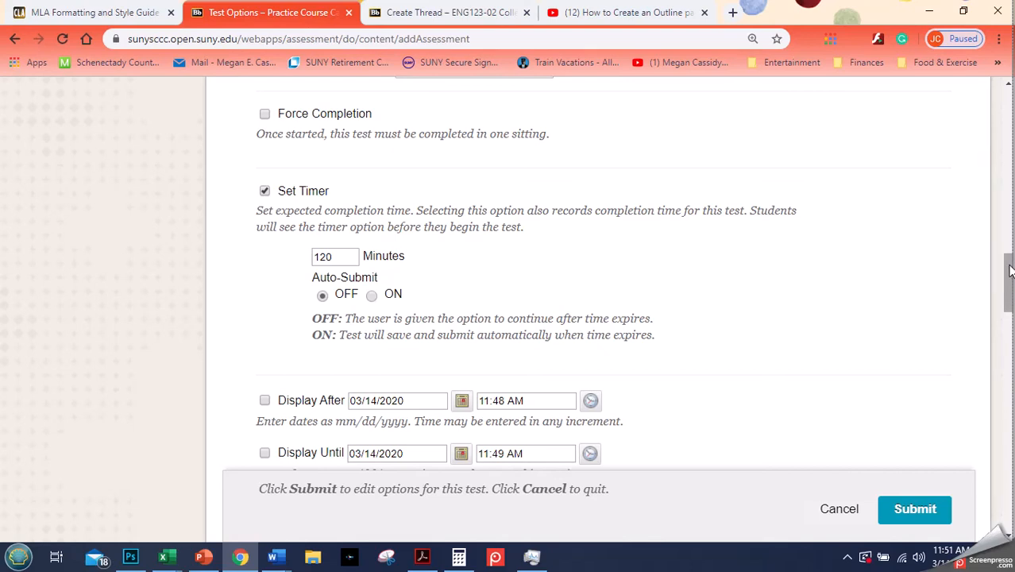
Set the test's due date to 04/04/2020 at 11:59 PM and review the option blocking a start after the due date
{"action": "left_click_drag", "start_coordinate": [1008, 271], "coordinate": [1009, 283]}
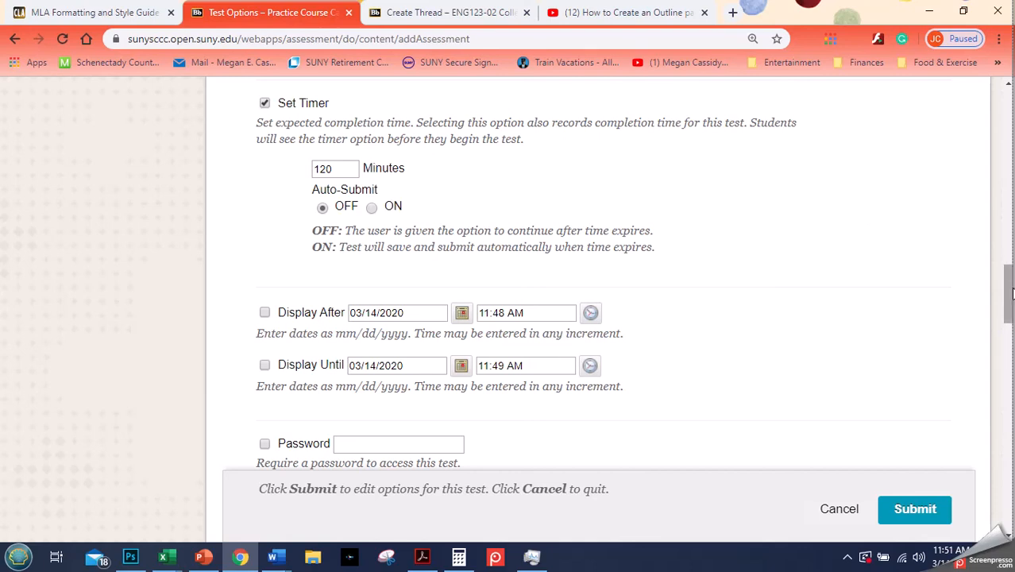
{"action": "left_click_drag", "start_coordinate": [1008, 294], "coordinate": [970, 386]}
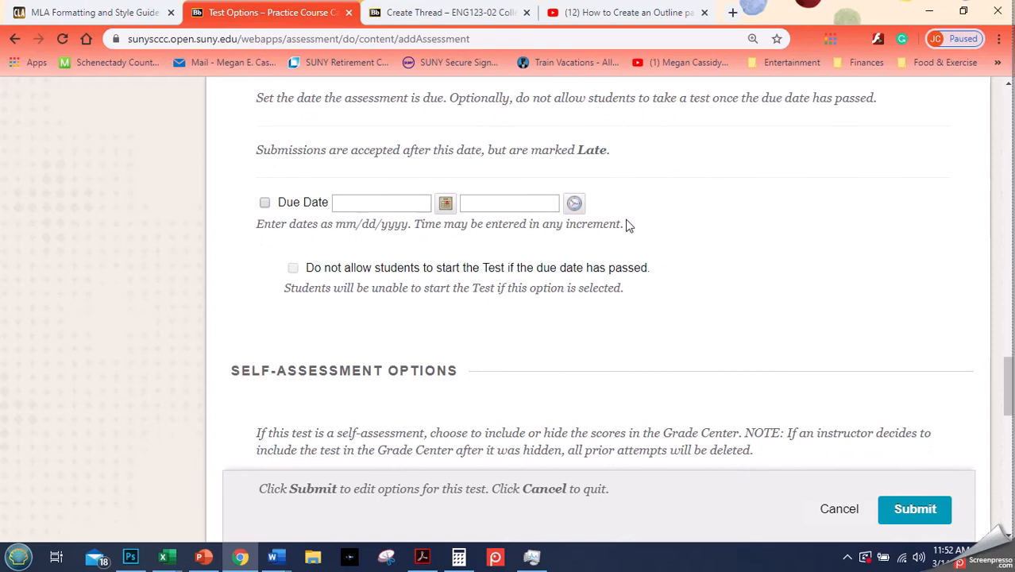
{"action": "left_click", "coordinate": [445, 202]}
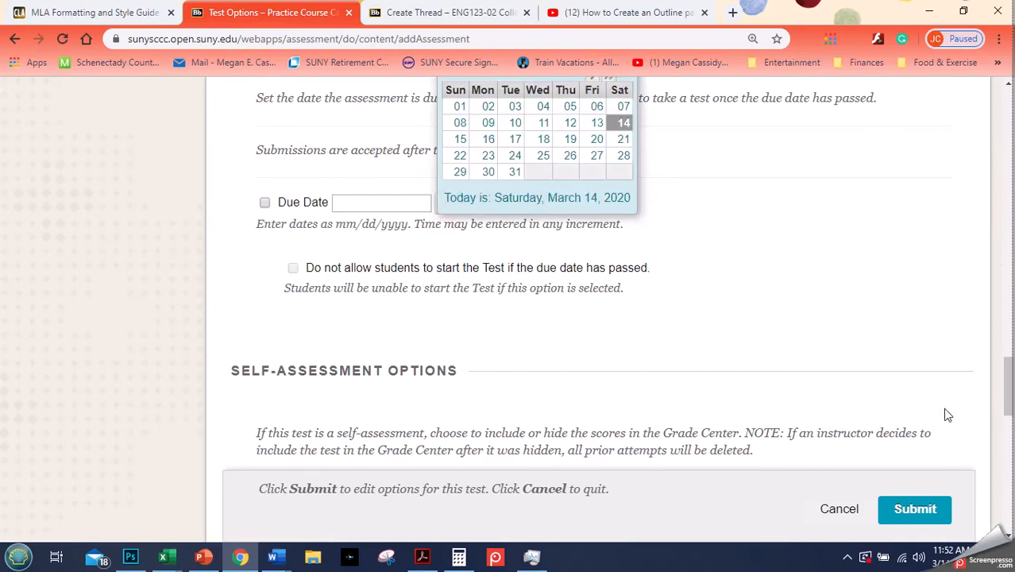
{"action": "left_click", "coordinate": [1008, 397]}
{"action": "left_click_drag", "start_coordinate": [1008, 397], "coordinate": [1008, 377]}
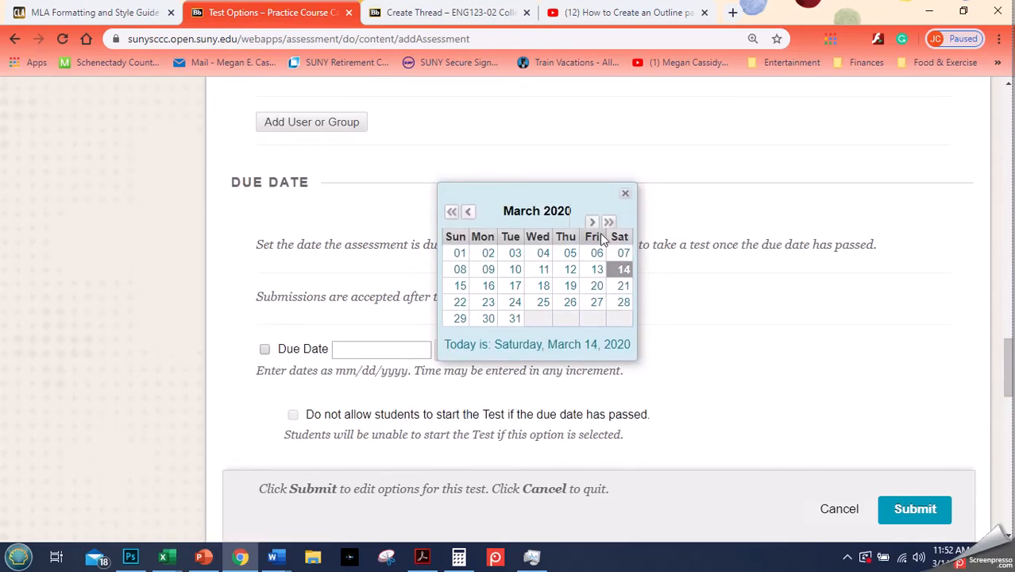
{"action": "left_click", "coordinate": [592, 223]}
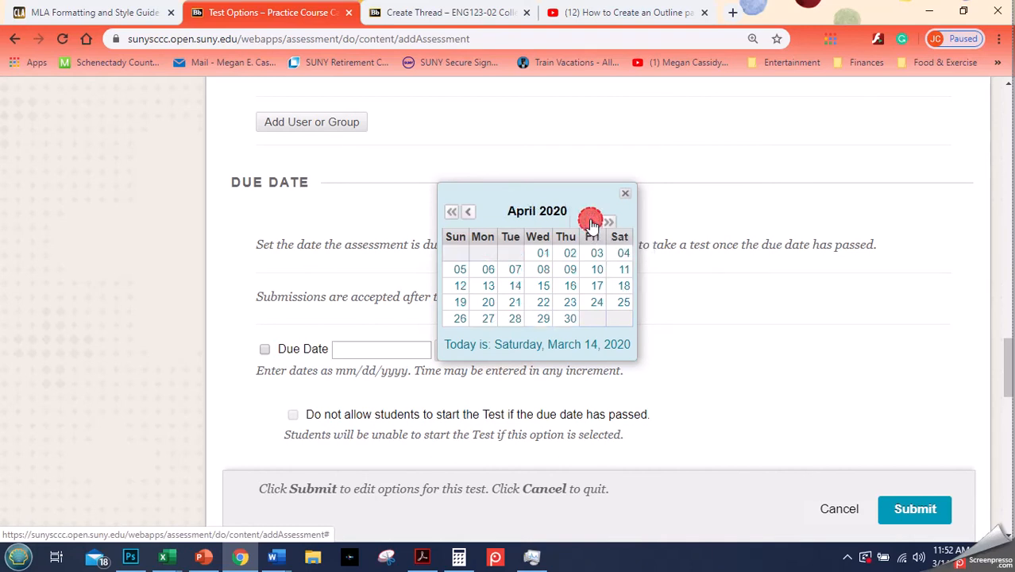
{"action": "left_click", "coordinate": [623, 254]}
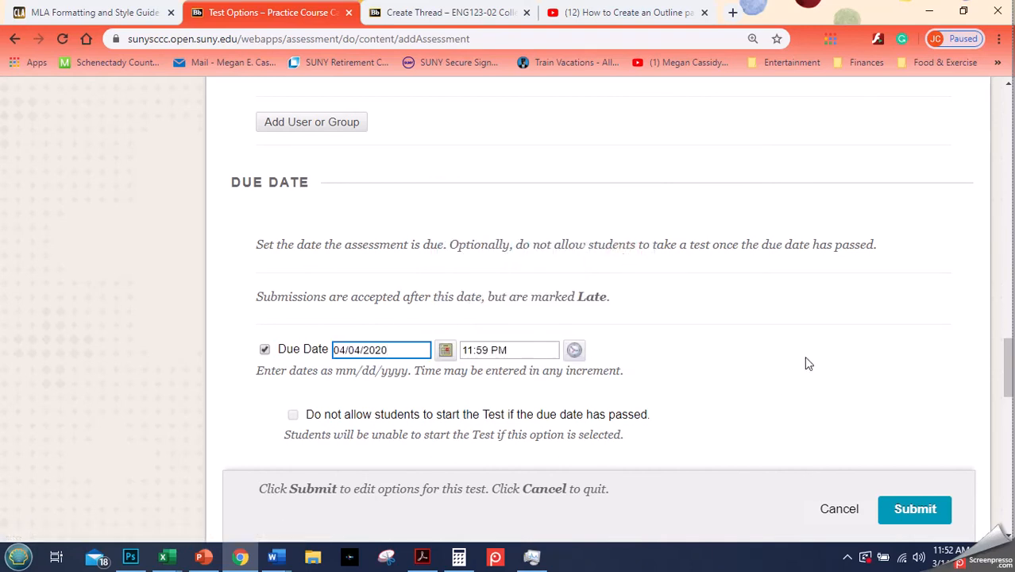
{"action": "left_click_drag", "start_coordinate": [1010, 355], "coordinate": [1010, 376]}
{"action": "left_click_drag", "start_coordinate": [374, 227], "coordinate": [643, 236]}
{"action": "left_click", "coordinate": [645, 236]}
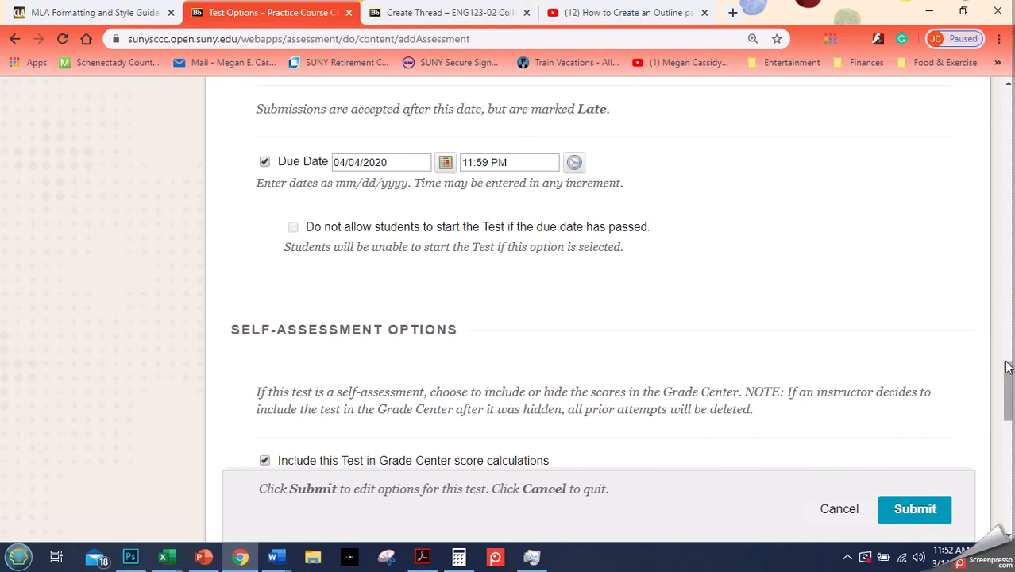
Show students both all answers and the correct answers after submission in the test results and feedback rule
{"action": "left_click_drag", "start_coordinate": [1002, 378], "coordinate": [983, 456]}
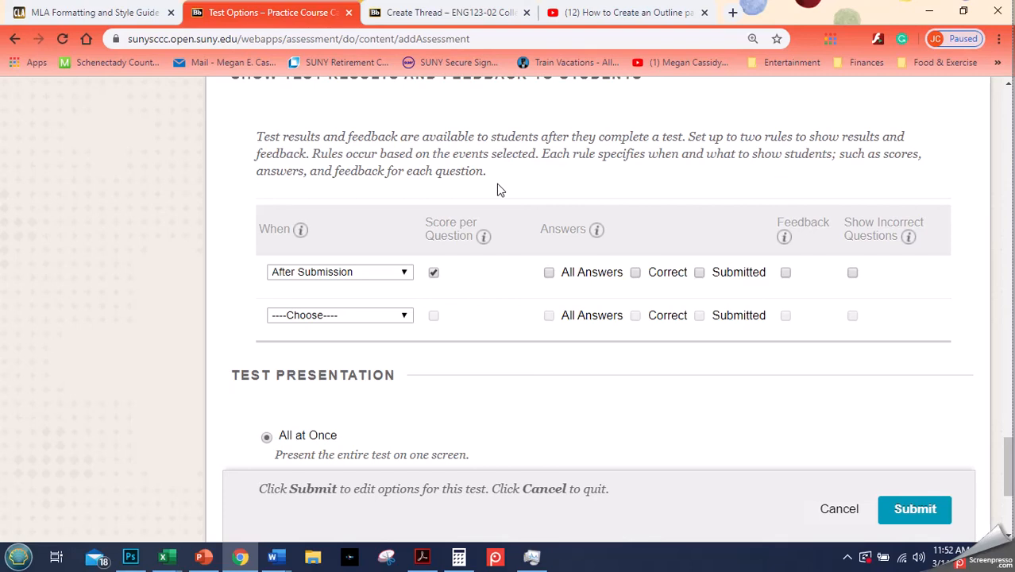
{"action": "left_click", "coordinate": [637, 272]}
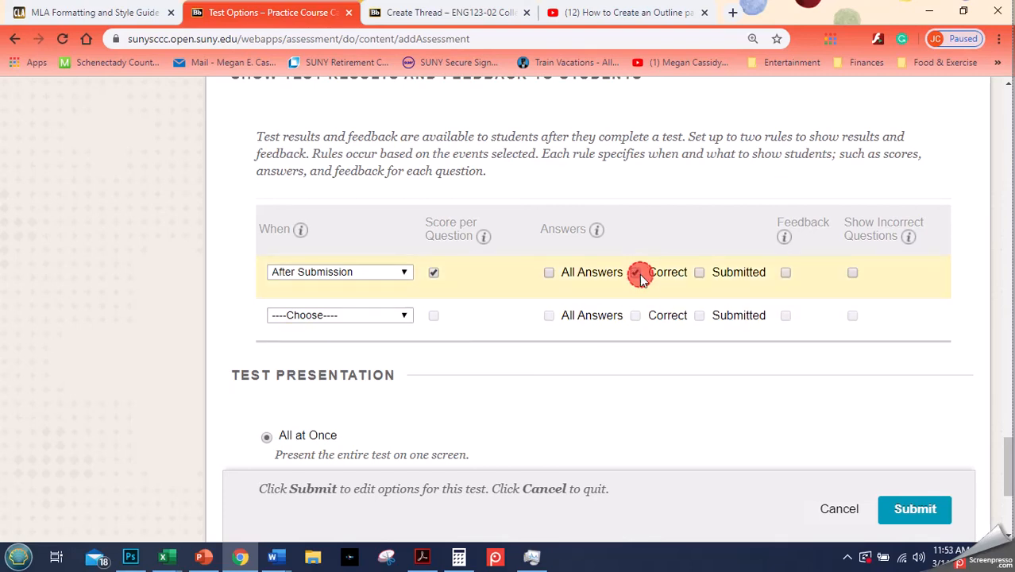
{"action": "left_click", "coordinate": [549, 272]}
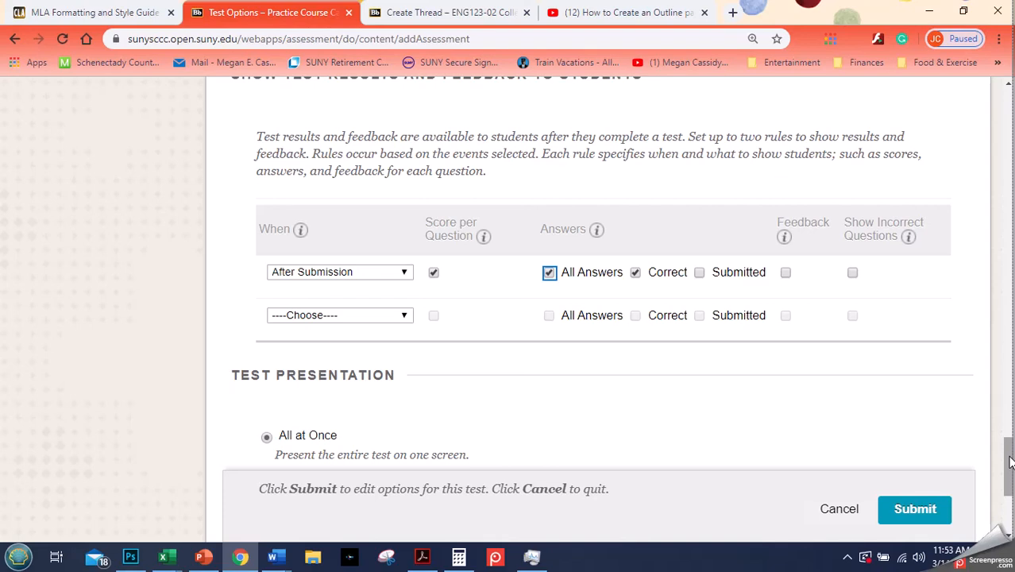
Keep the test presentation at All at Once and turn on Randomize Questions
{"action": "left_click_drag", "start_coordinate": [1010, 462], "coordinate": [1006, 498]}
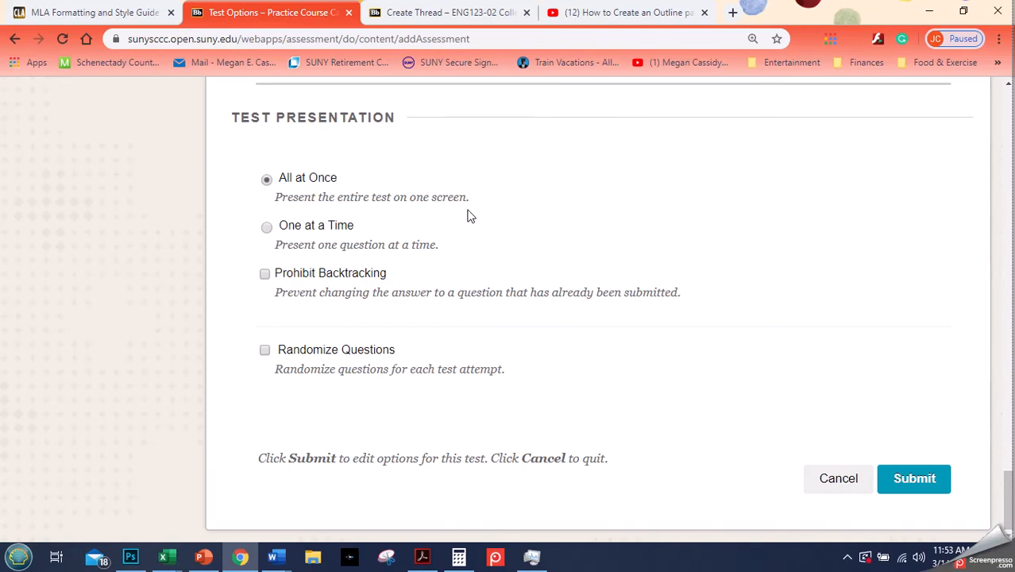
{"action": "double_click", "coordinate": [246, 118]}
{"action": "left_click_drag", "start_coordinate": [246, 118], "coordinate": [348, 118]}
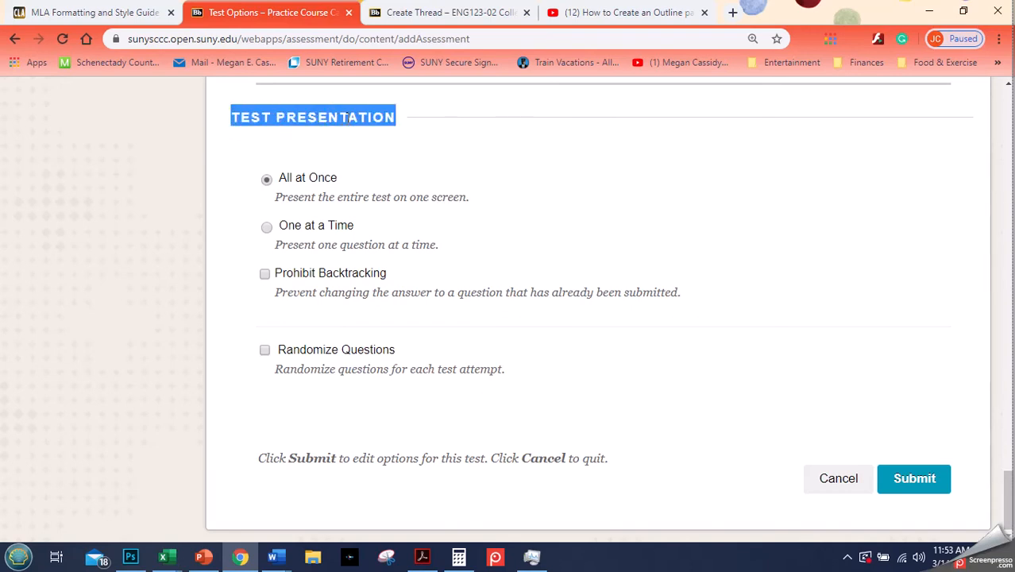
{"action": "left_click", "coordinate": [320, 180]}
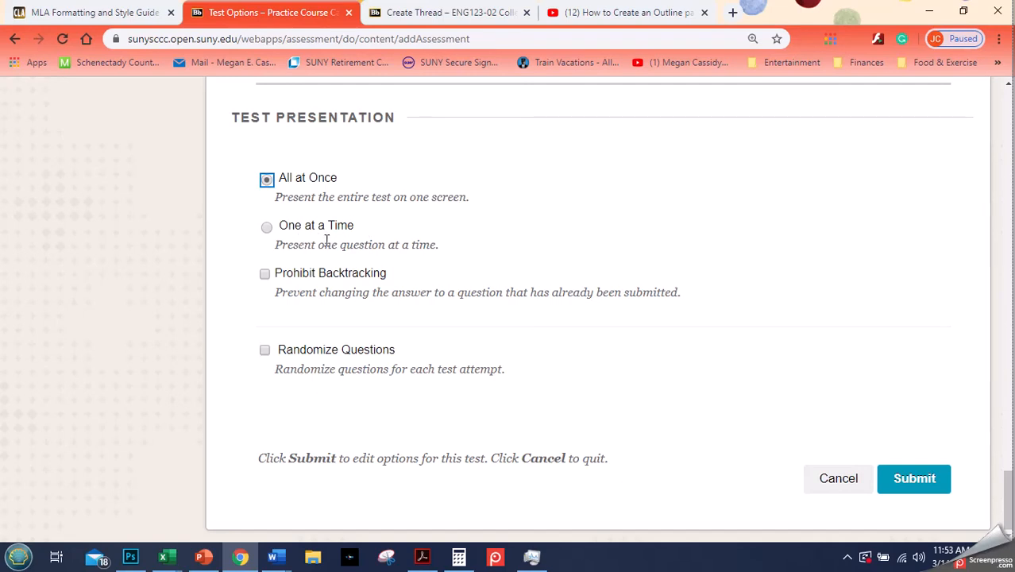
{"action": "left_click", "coordinate": [323, 182]}
{"action": "left_click", "coordinate": [323, 185]}
{"action": "left_click", "coordinate": [265, 354]}
Recheck the test's link description and availability settings, and turn on Multiple Attempts with Allow Unlimited Attempts
{"action": "left_click_drag", "start_coordinate": [1005, 480], "coordinate": [1003, 162]}
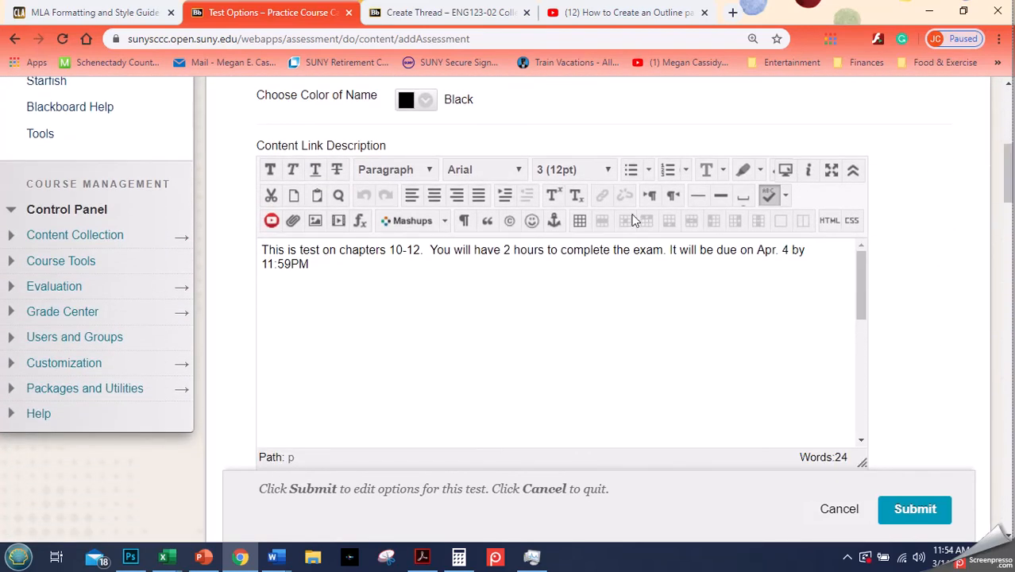
{"action": "left_click", "coordinate": [552, 269]}
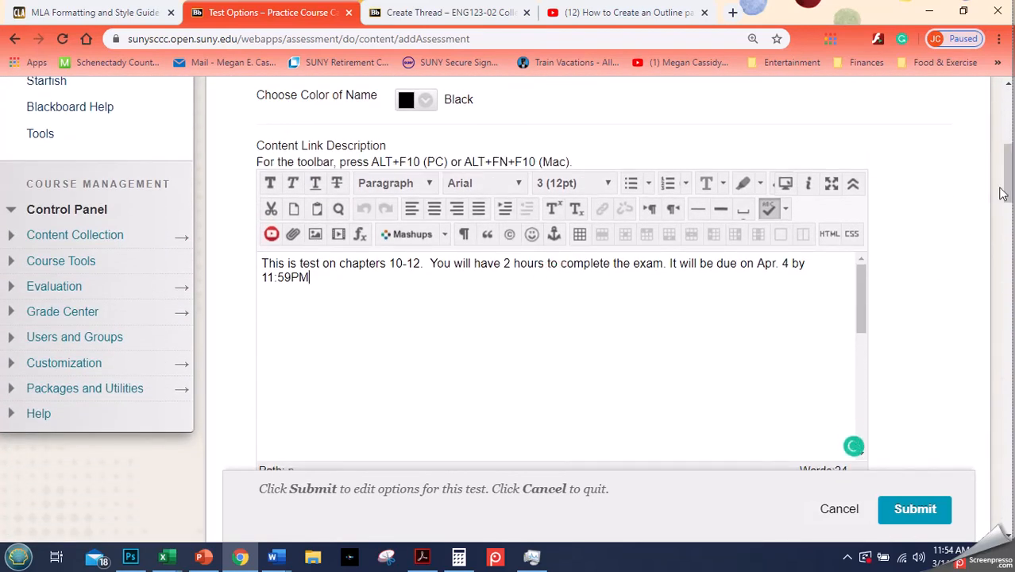
{"action": "left_click_drag", "start_coordinate": [1007, 187], "coordinate": [1000, 238]}
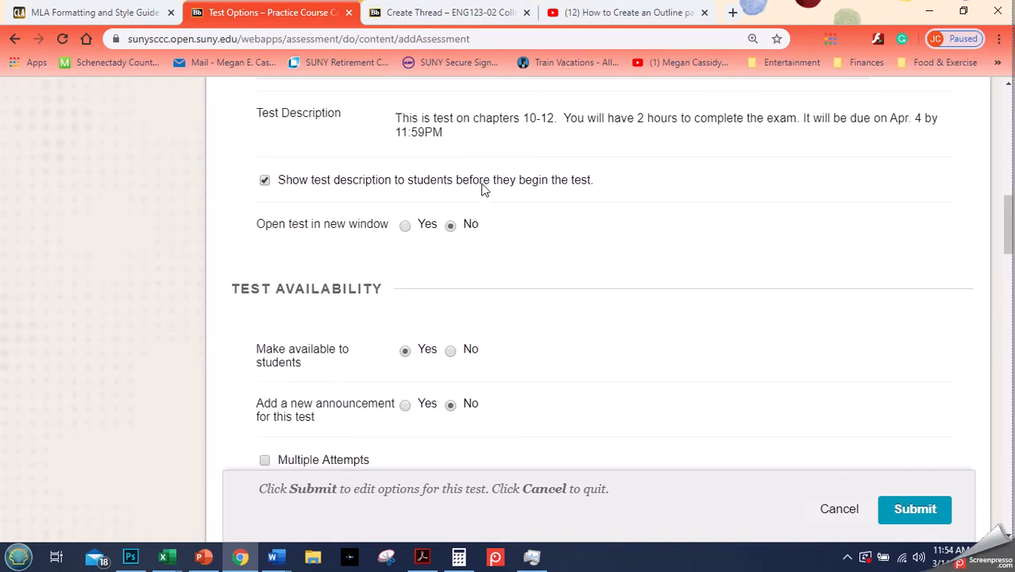
{"action": "left_click", "coordinate": [1007, 227]}
{"action": "left_click_drag", "start_coordinate": [1007, 227], "coordinate": [1006, 252]}
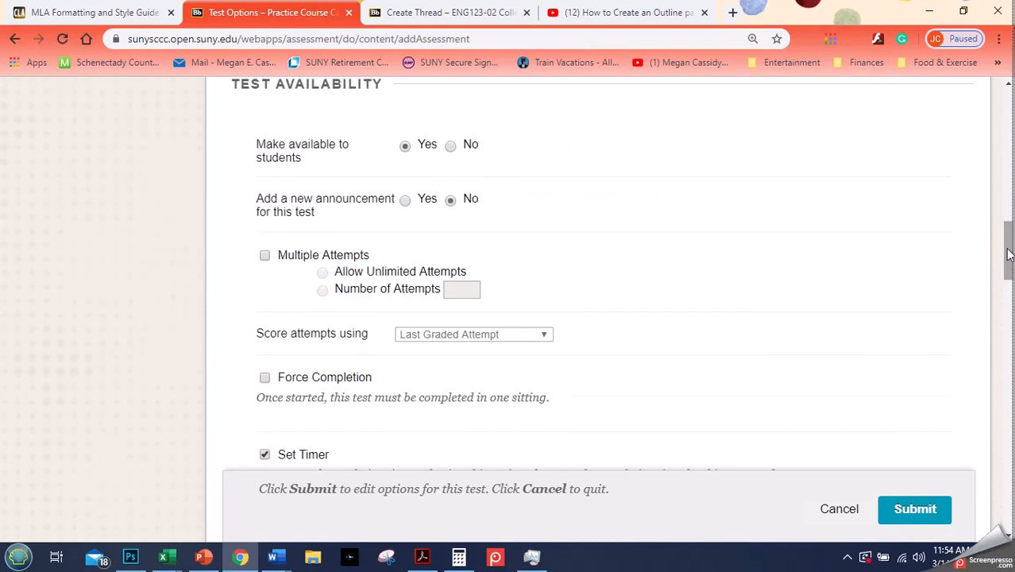
{"action": "left_click", "coordinate": [300, 258]}
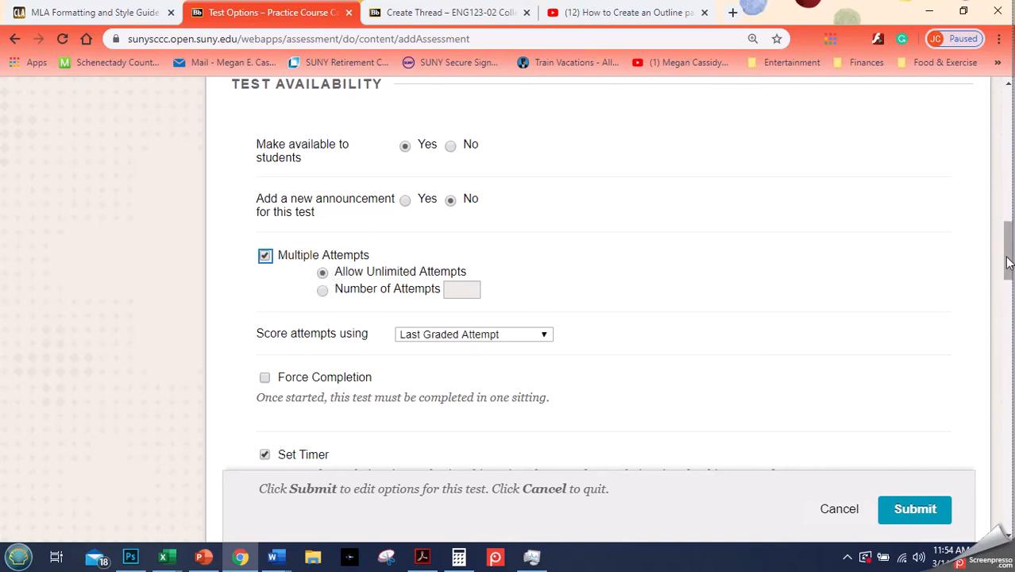
Recheck the timer, due date, Grade Center, feedback and presentation settings, submit the test options and dismiss the confirmation
{"action": "left_click_drag", "start_coordinate": [1007, 257], "coordinate": [1007, 301]}
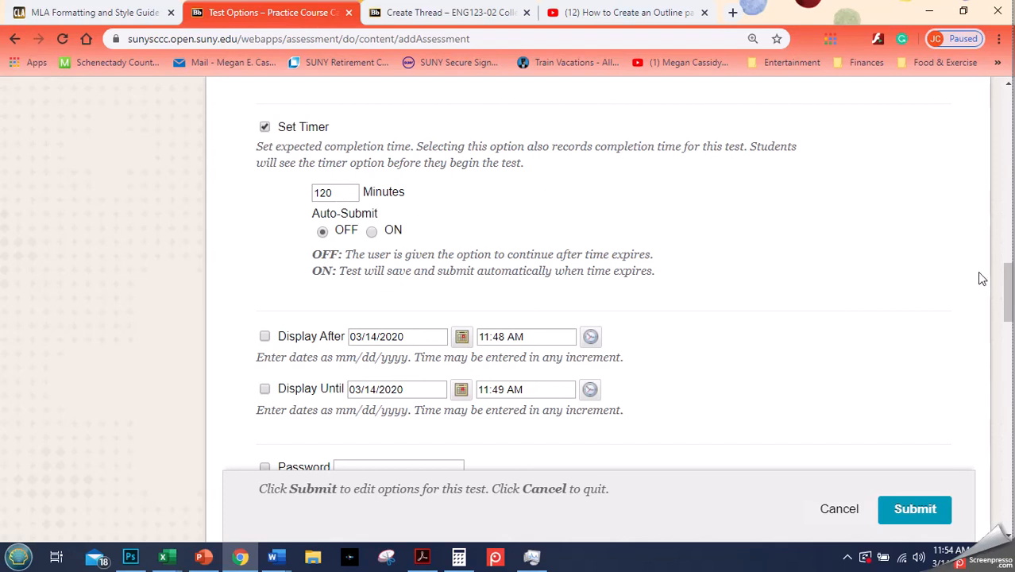
{"action": "left_click_drag", "start_coordinate": [1006, 310], "coordinate": [994, 405]}
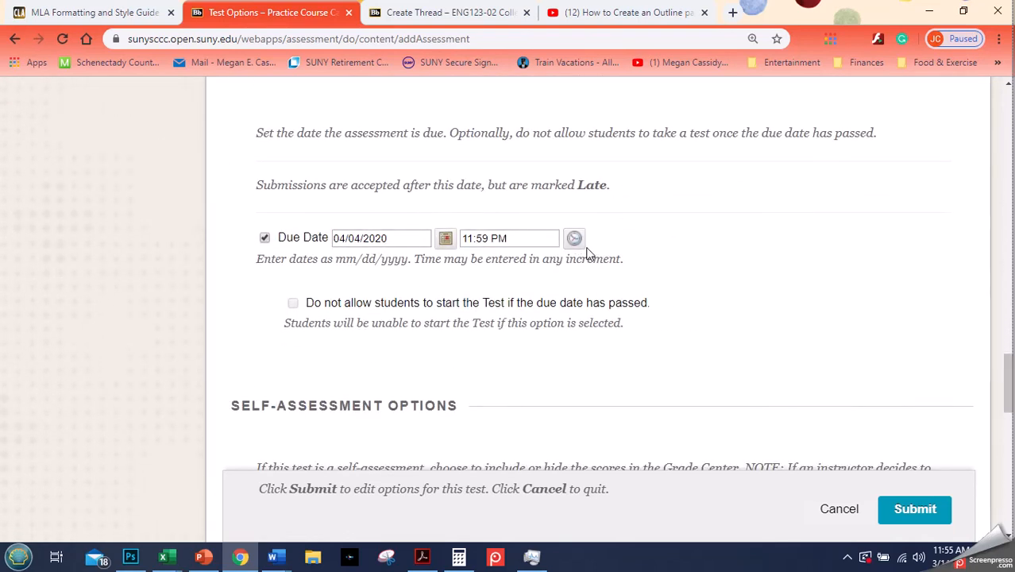
{"action": "left_click", "coordinate": [1005, 403]}
{"action": "left_click_drag", "start_coordinate": [1006, 403], "coordinate": [988, 461]}
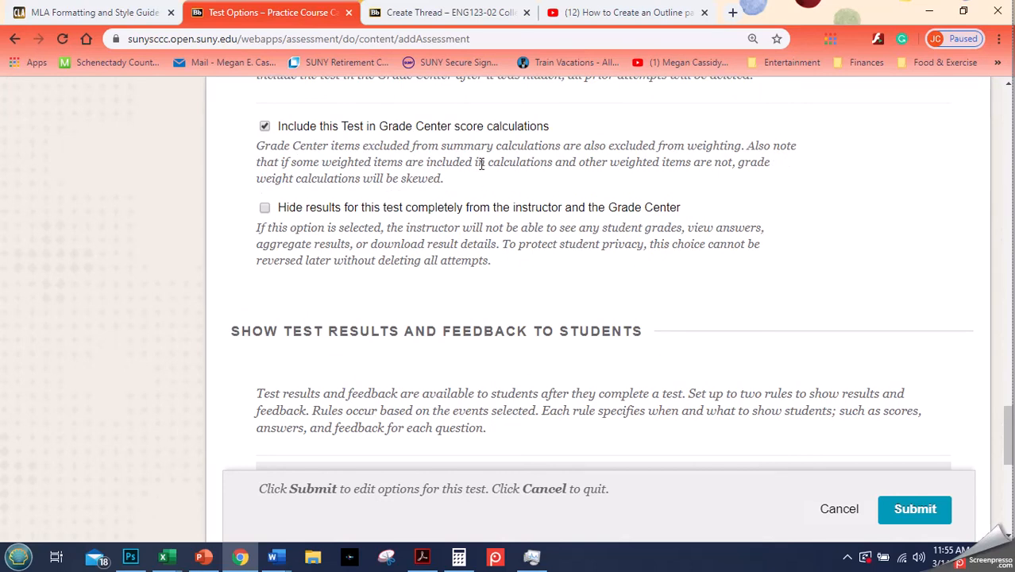
{"action": "left_click_drag", "start_coordinate": [1005, 432], "coordinate": [1009, 453]}
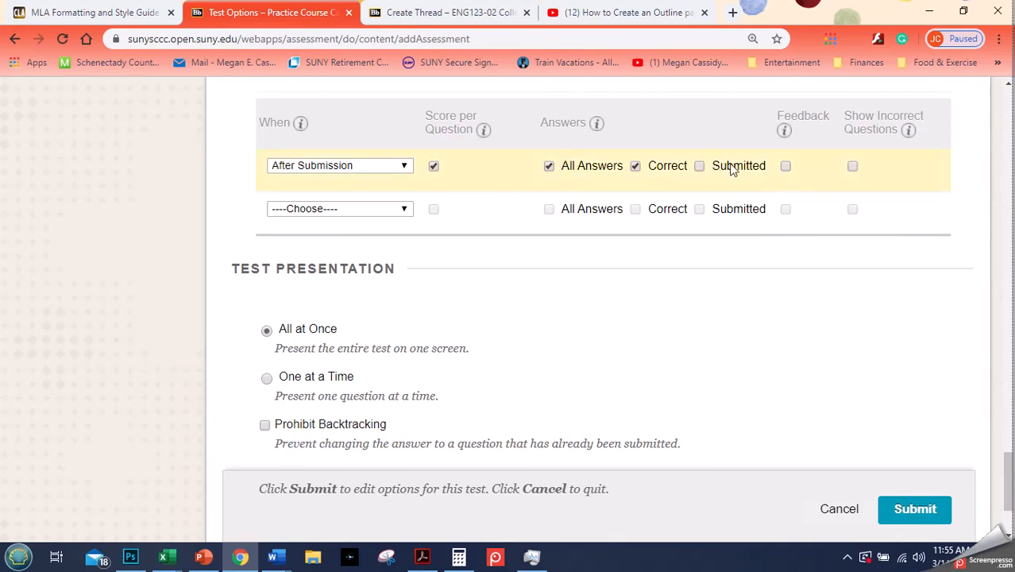
{"action": "left_click_drag", "start_coordinate": [1004, 465], "coordinate": [998, 497]}
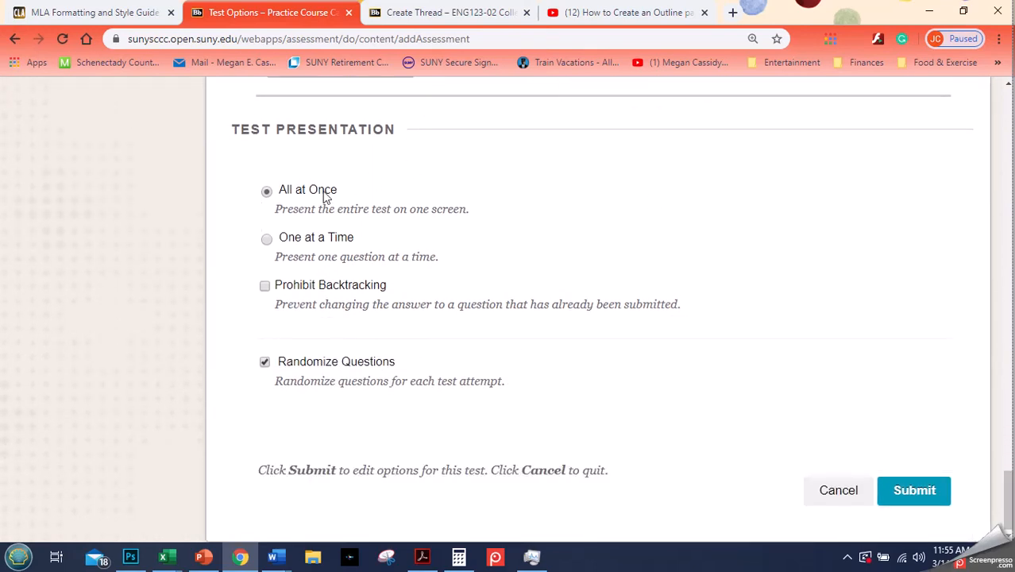
{"action": "left_click", "coordinate": [917, 490]}
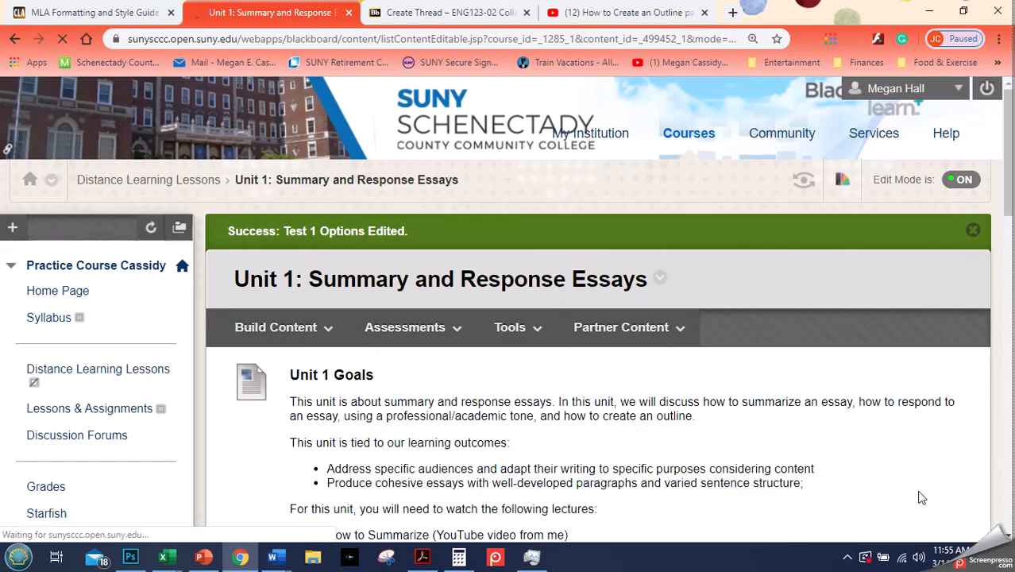
{"action": "left_click", "coordinate": [973, 230]}
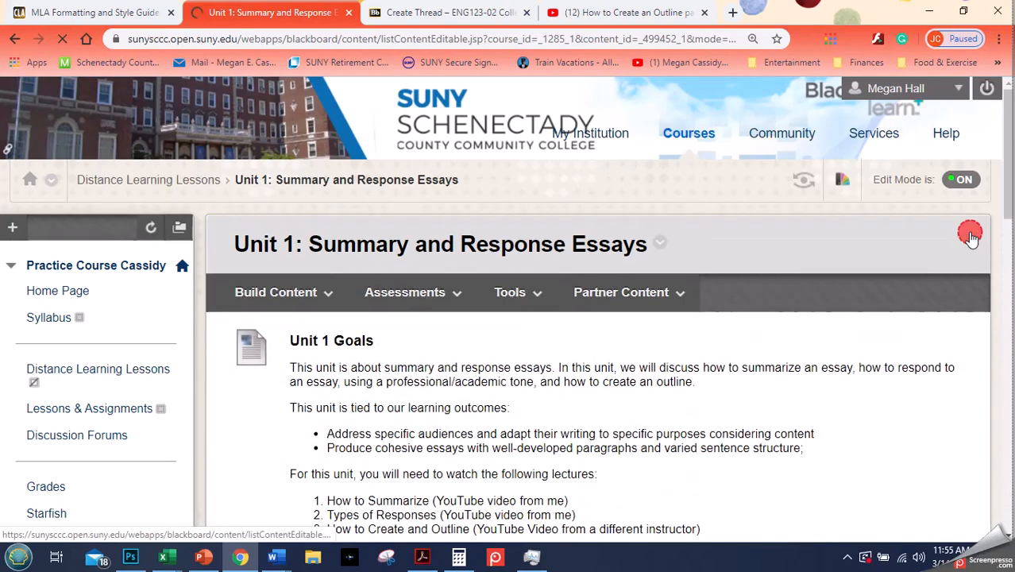
Check the Test 1 entry at the end of Unit 1 and look over the content, assessment and tool types available to add
{"action": "left_click_drag", "start_coordinate": [1009, 193], "coordinate": [975, 515]}
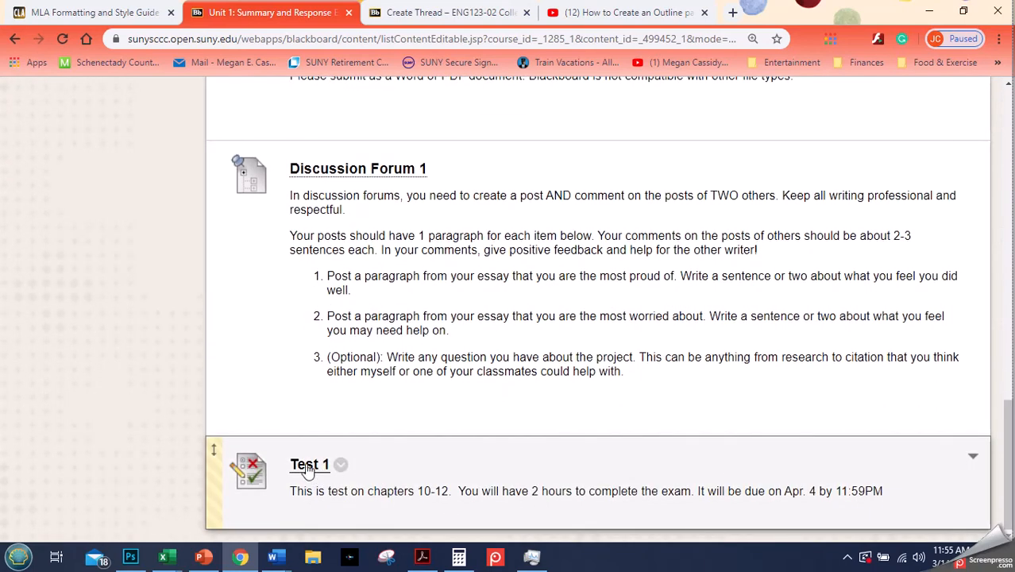
{"action": "scroll", "coordinate": [305, 468], "scroll_direction": "up", "scroll_amount": 1}
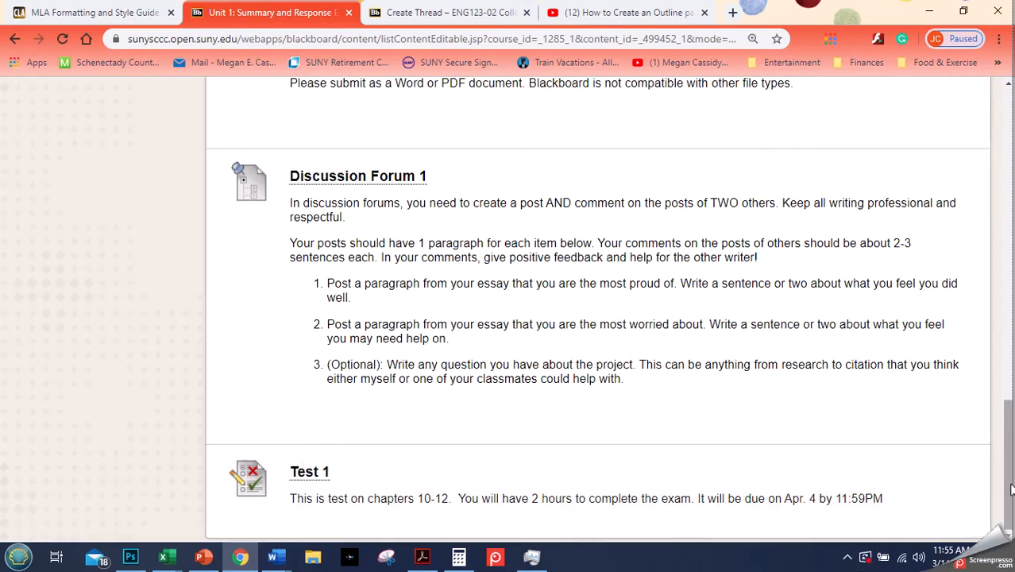
{"action": "left_click_drag", "start_coordinate": [1010, 489], "coordinate": [1005, 528]}
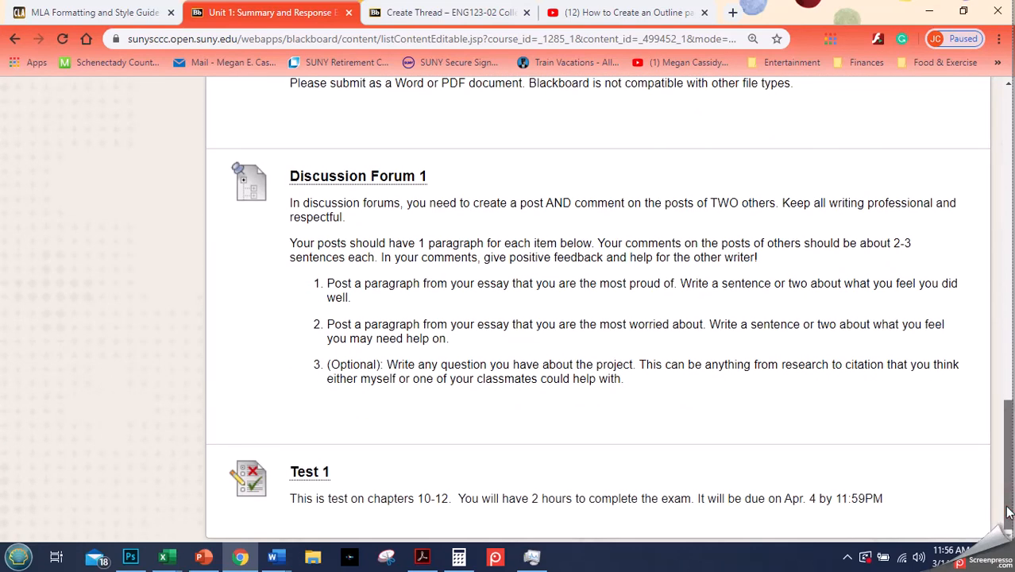
{"action": "left_click_drag", "start_coordinate": [1006, 512], "coordinate": [1010, 189]}
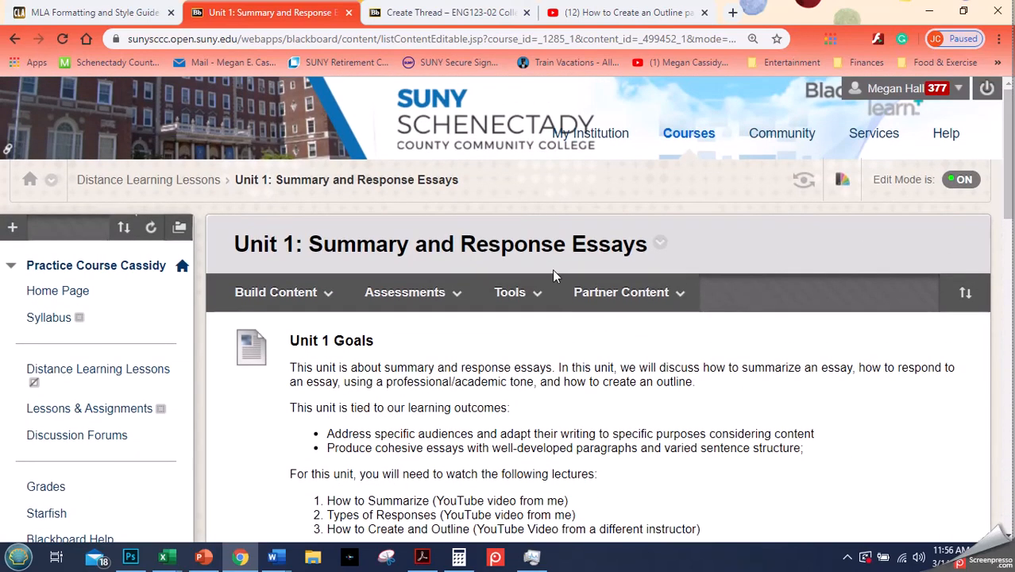
{"action": "left_click", "coordinate": [515, 293]}
{"action": "left_click", "coordinate": [300, 291]}
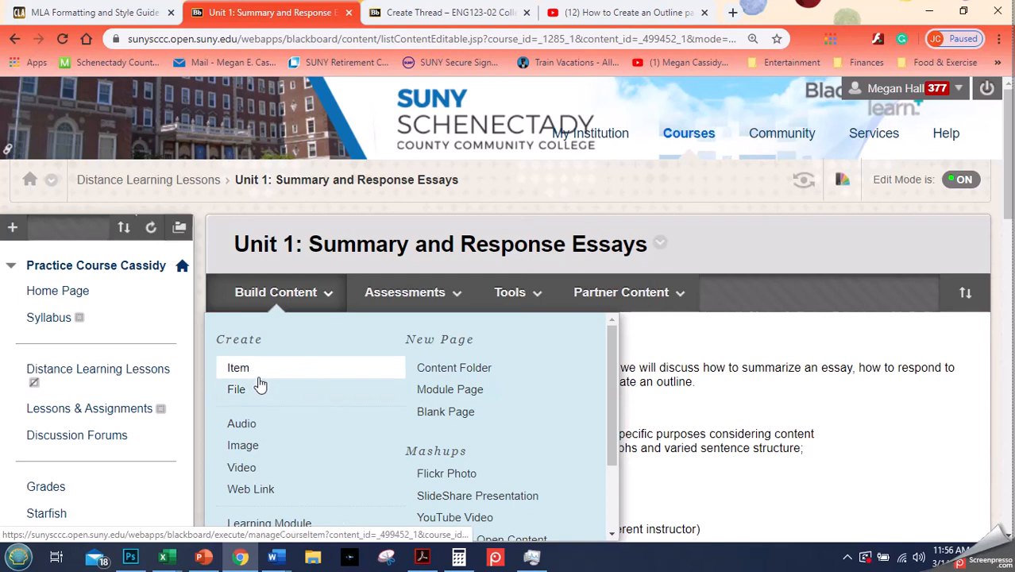
{"action": "left_click", "coordinate": [368, 305]}
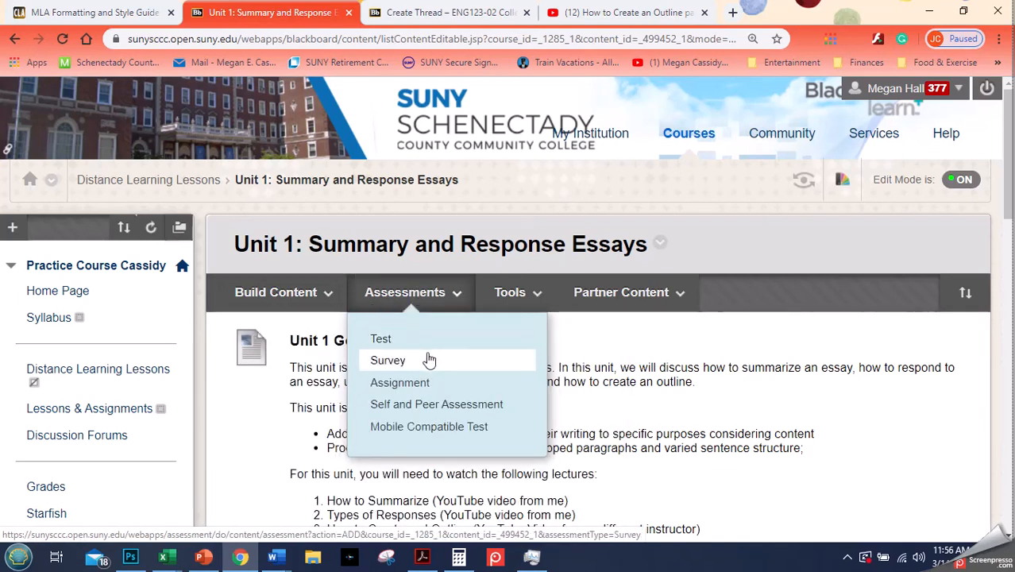
{"action": "left_click", "coordinate": [508, 306]}
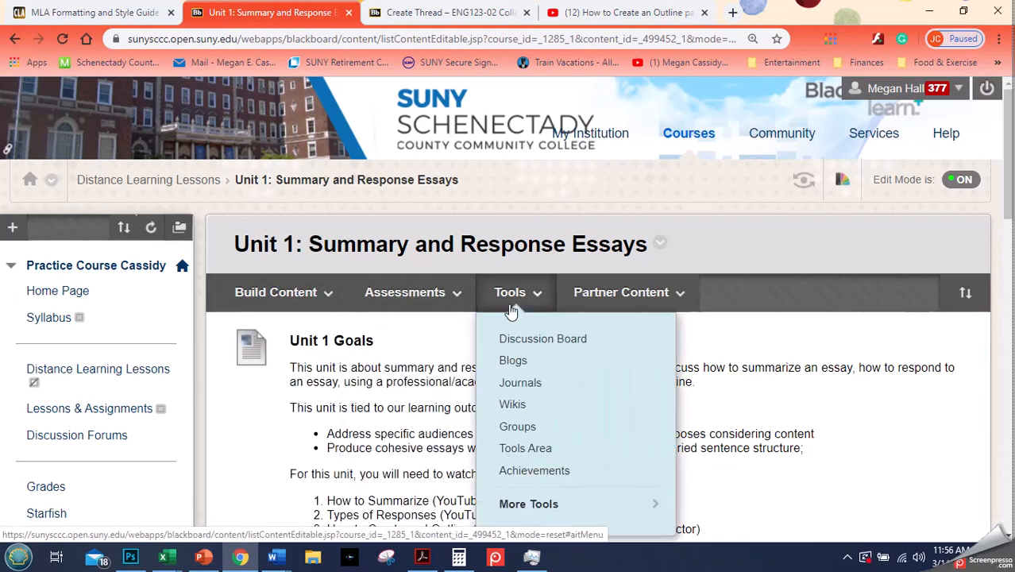
{"action": "left_click", "coordinate": [533, 339]}
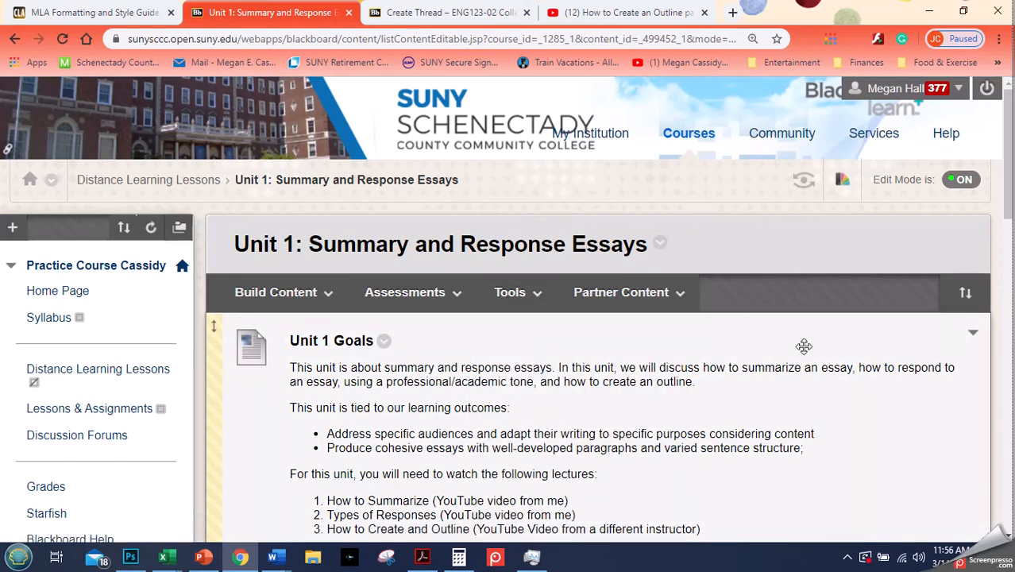